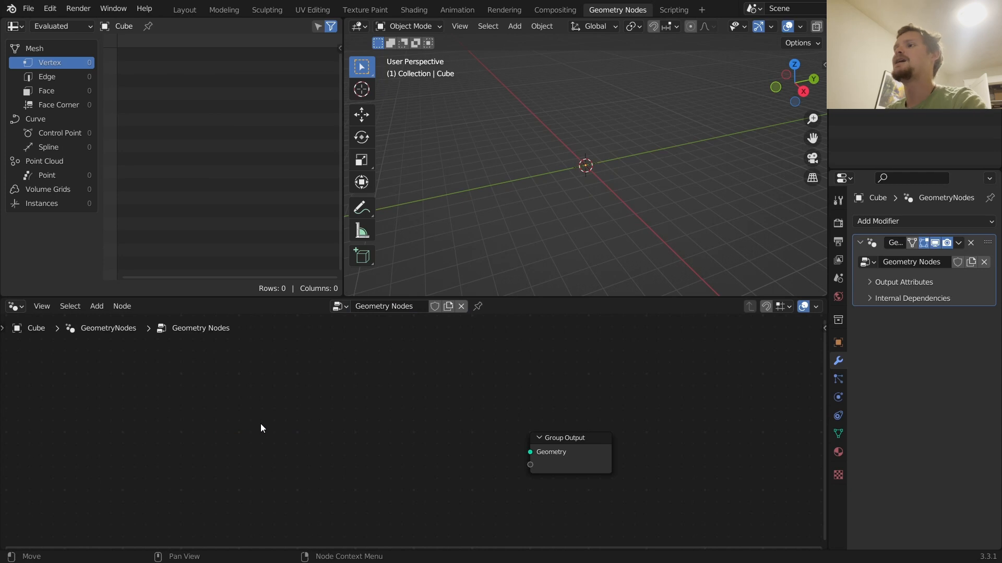
mouse_move(575, 177)
left_mouse_down()
mouse_move(578, 119)
mouse_move(600, 128)
mouse_move(582, 124)
mouse_move(601, 170)
mouse_move(577, 175)
mouse_move(598, 173)
mouse_move(581, 150)
left_mouse_up()
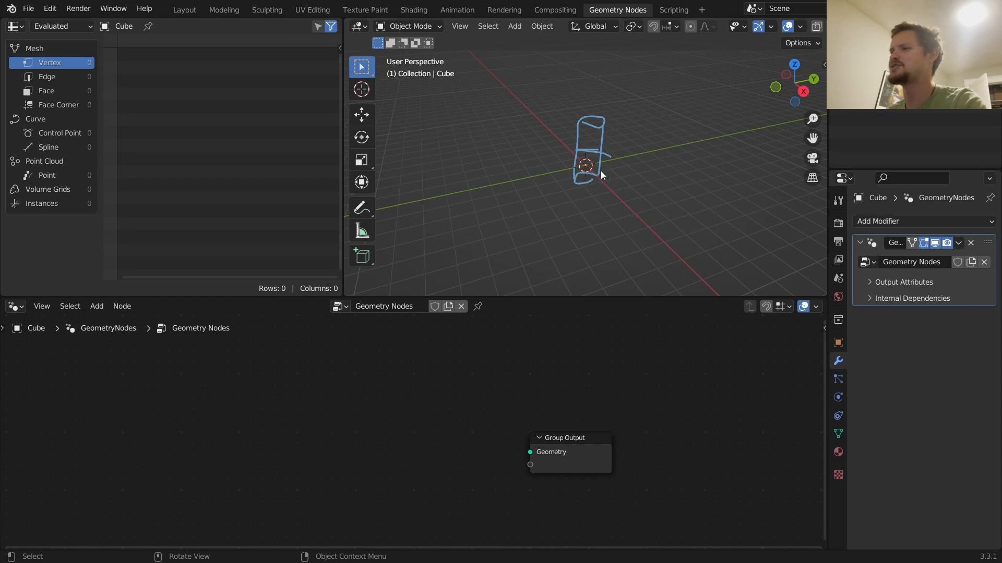
mouse_move(596, 173)
right_mouse_down()
mouse_move(572, 150)
mouse_move(647, 129)
mouse_move(568, 121)
right_mouse_up()
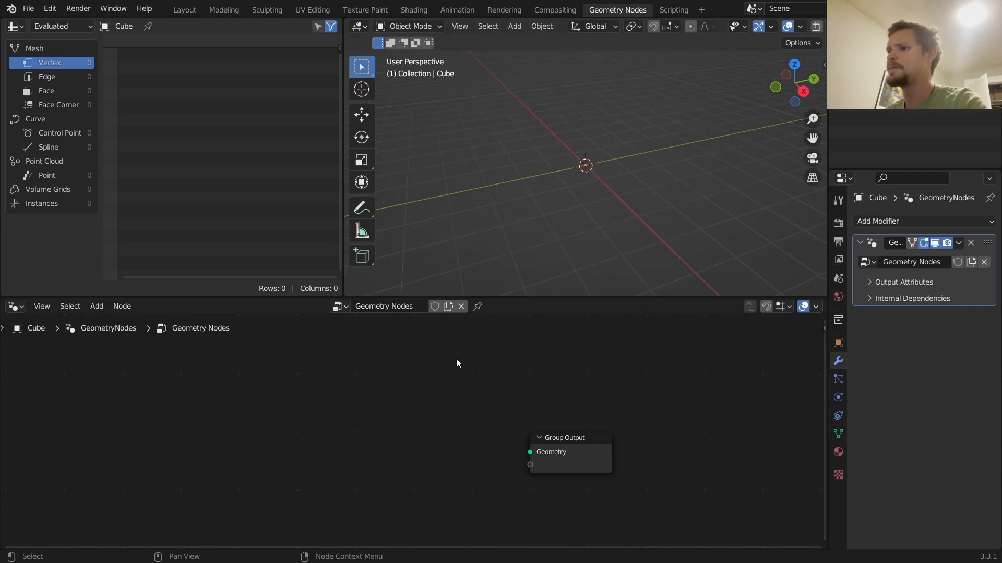
Add a Mesh Circle node and connect its Mesh output to the Group Output's Geometry input
middle_click_drag(459, 398, 496, 384)
scroll(461, 383, "up", 1)
key("shift+a")
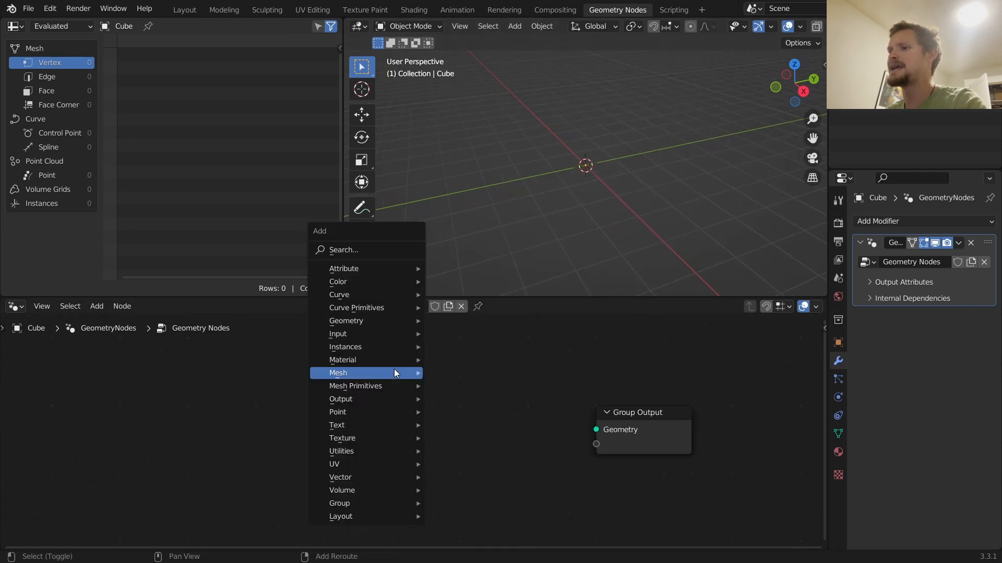
left_click(367, 250)
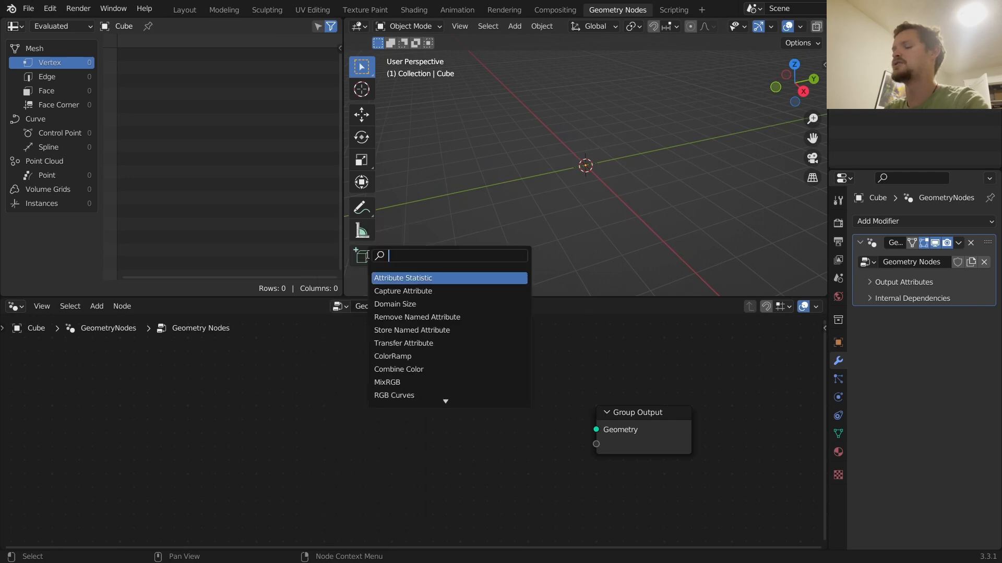
type("mesh c")
key("Return")
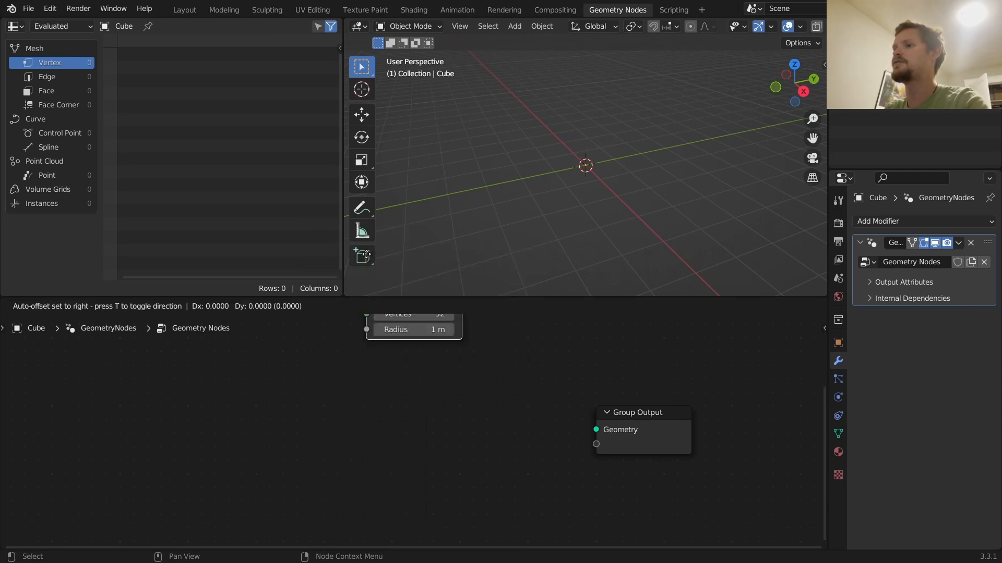
left_click(377, 373)
left_click_drag(472, 391, 596, 429)
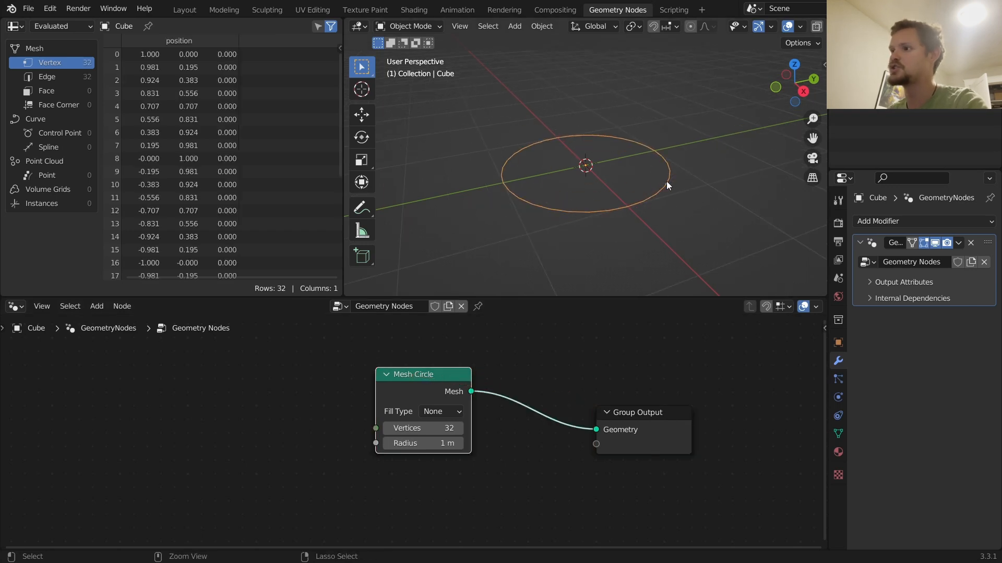
left_click_drag(656, 237, 651, 96)
mouse_move(658, 171)
left_mouse_down()
mouse_move(653, 119)
mouse_move(626, 98)
left_mouse_up()
mouse_move(619, 149)
left_mouse_down()
mouse_move(615, 108)
mouse_move(597, 97)
left_mouse_up()
left_click_drag(516, 215, 522, 104)
mouse_move(526, 100)
right_mouse_down()
mouse_move(505, 212)
mouse_move(638, 212)
mouse_move(590, 156)
mouse_move(501, 147)
mouse_move(665, 109)
mouse_move(623, 89)
right_mouse_up()
Move the Mesh Circle node away from the output and insert an Instance on Points node on the link between them
left_click_drag(439, 367, 344, 368)
key("shift+a")
left_click(343, 299)
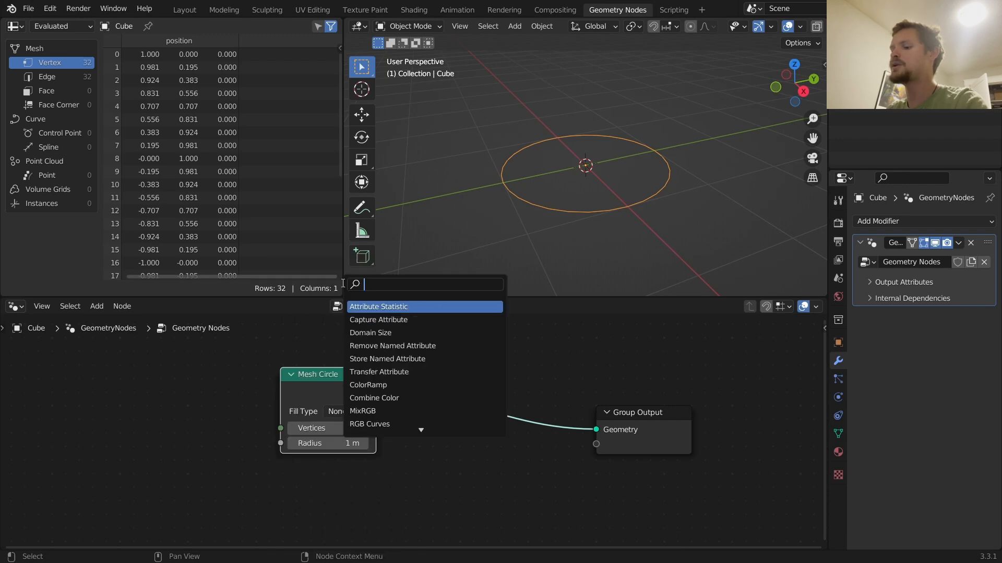
type("instance on p")
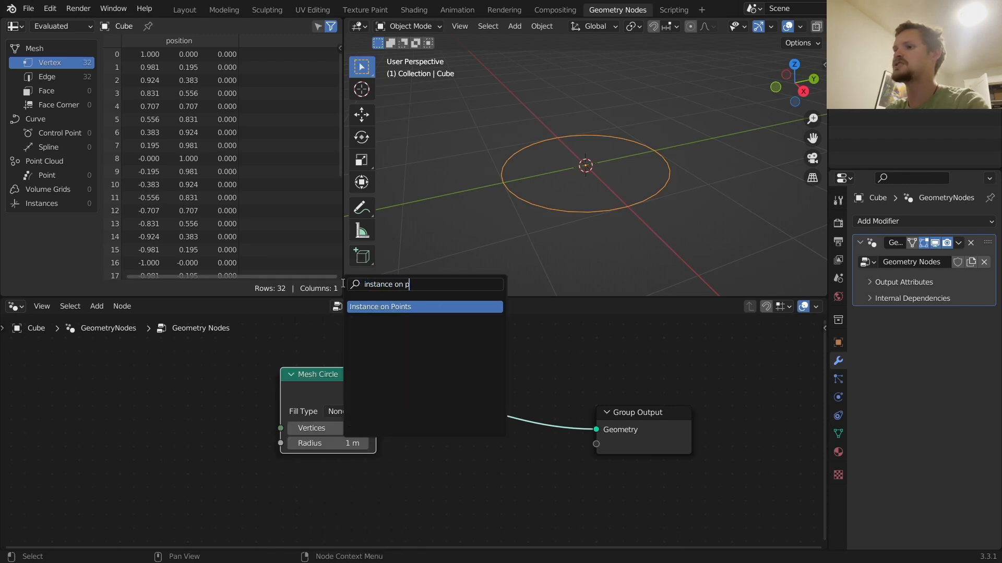
key("Return")
left_click(454, 345)
Feed a new Curve Line node into the Instance input of Instance on Points and set its End Z to 1.93 m
left_click_drag(446, 415, 319, 468)
type("curve line")
key("Return")
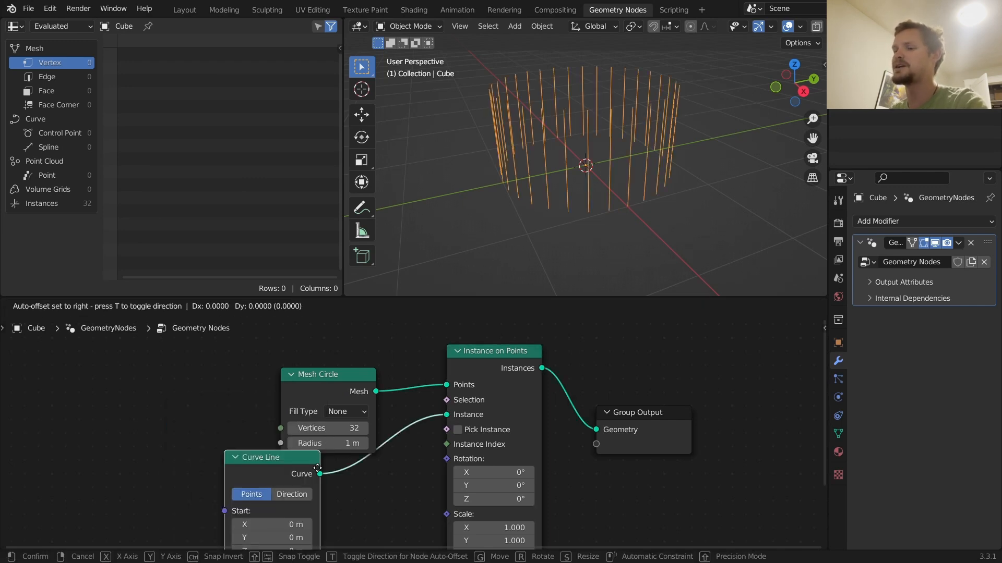
left_click(318, 468)
middle_click_drag(292, 495, 308, 412)
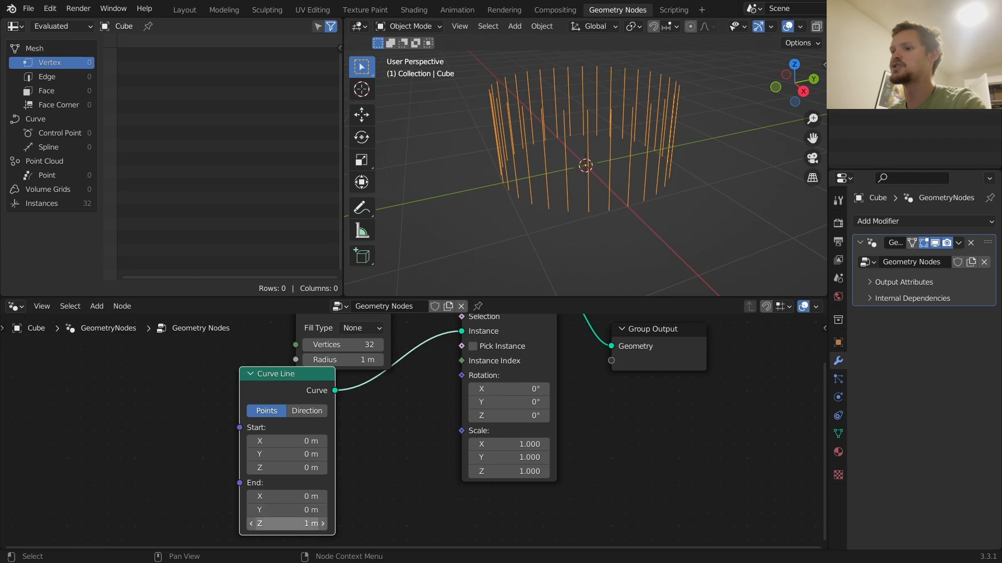
scroll(649, 185, "down", 5)
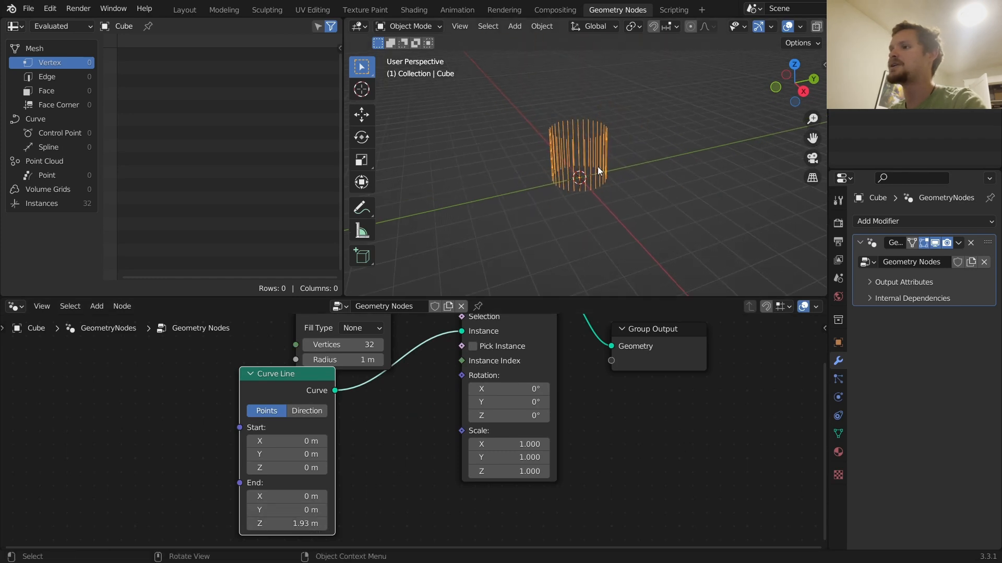
scroll(598, 168, "up", 4)
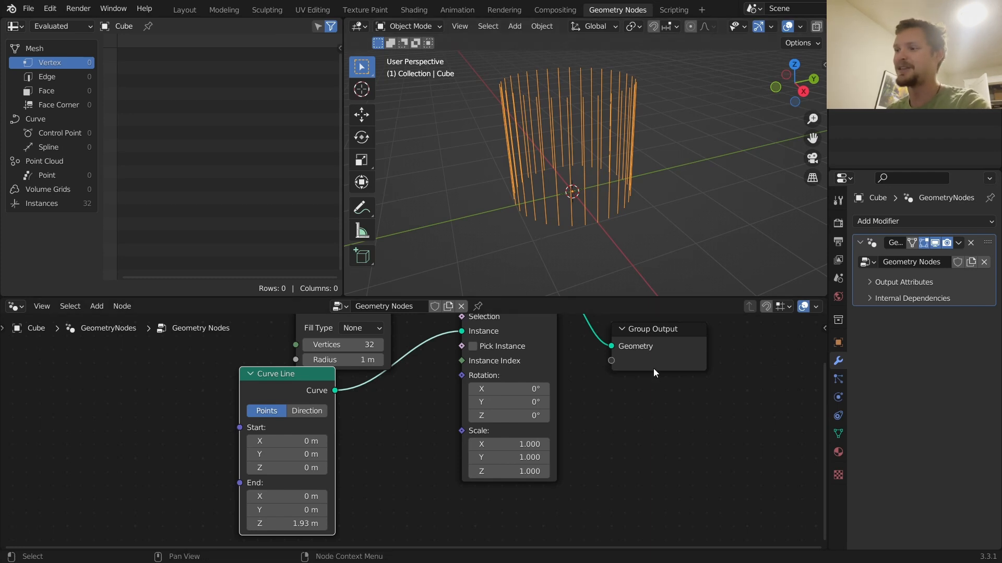
Move the Group Output node farther away and insert a Curve to Mesh node between Instance on Points and Group Output
middle_click_drag(659, 372, 550, 420)
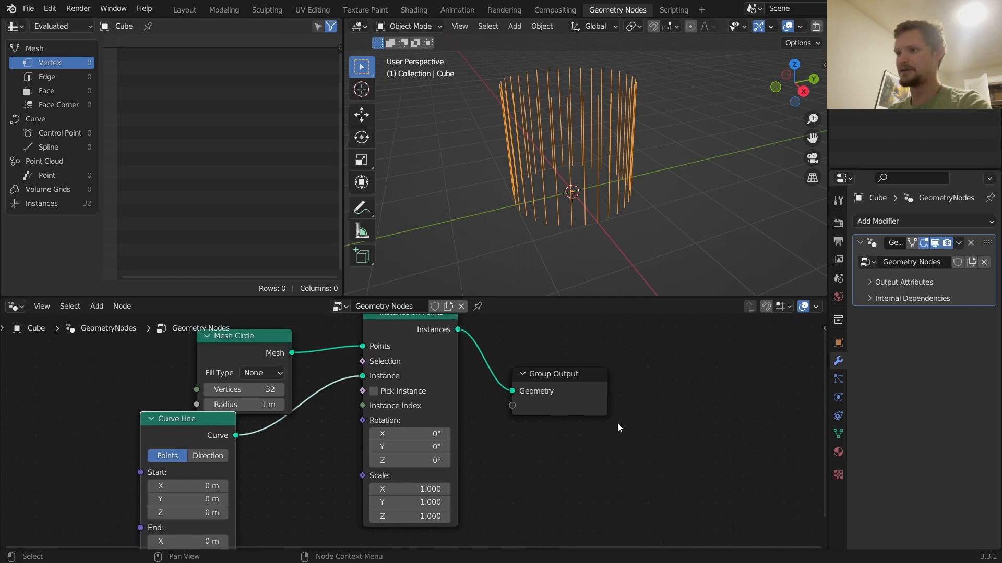
left_click_drag(574, 385, 718, 376)
scroll(655, 381, "down", 1)
middle_click_drag(668, 391, 592, 396)
left_click_drag(593, 396, 710, 395)
key("shift+a")
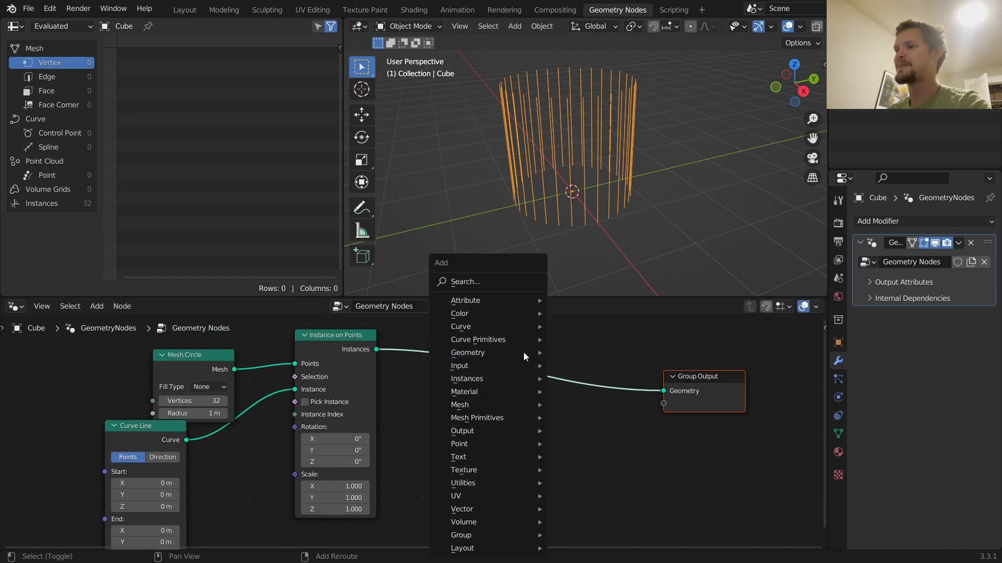
left_click(480, 285)
type("curve to m")
key("Return")
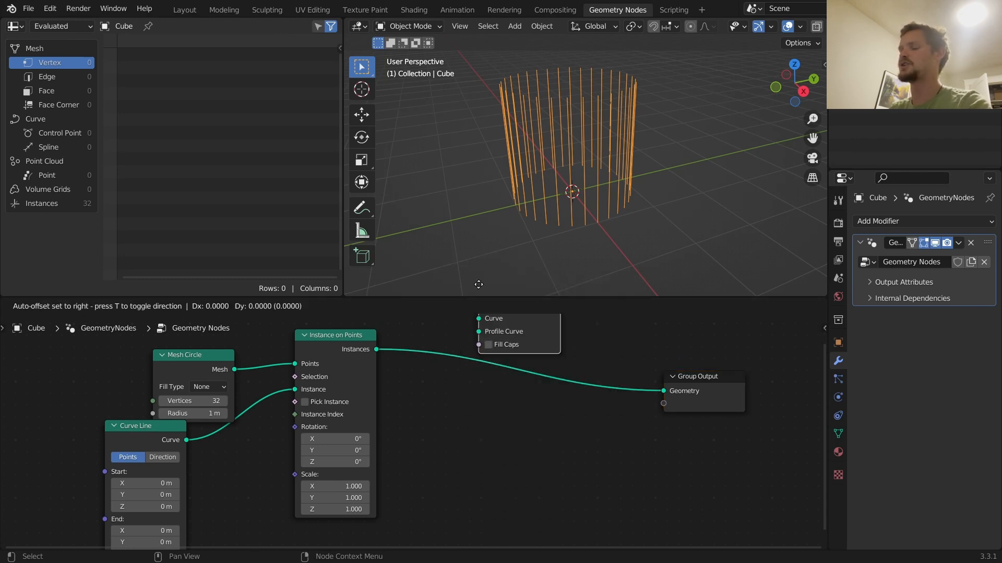
left_click(531, 345)
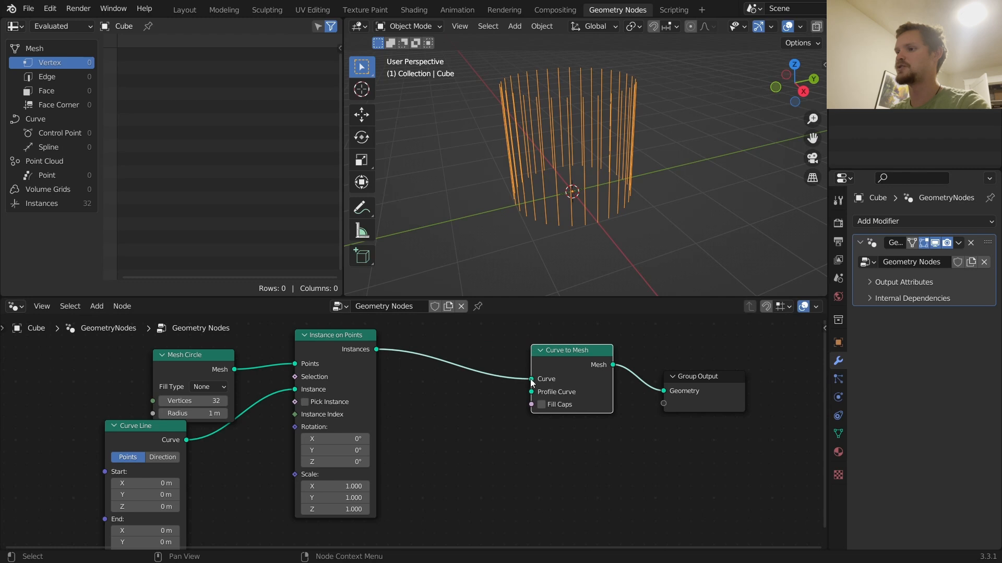
Feed a new Quadrilateral node into the Profile Curve input of Curve to Mesh, with width and height set to 0.11 m
left_click_drag(531, 392, 469, 411)
type("quad")
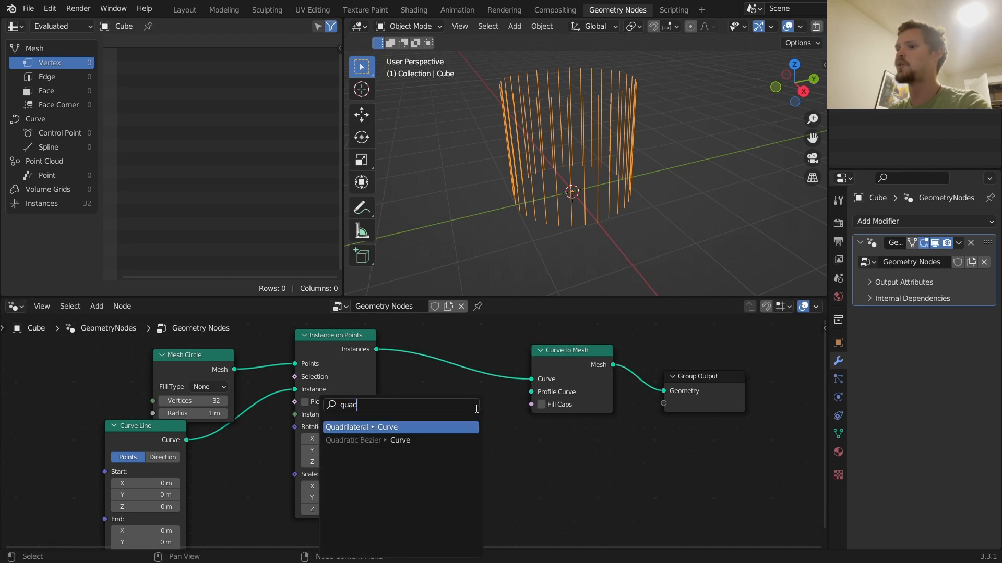
key("Return")
left_click(476, 409)
left_click_drag(453, 446, 368, 458)
left_click(522, 260)
scroll(563, 162, "up", 5)
middle_click_drag(566, 146, 592, 108)
scroll(563, 125, "down", 6)
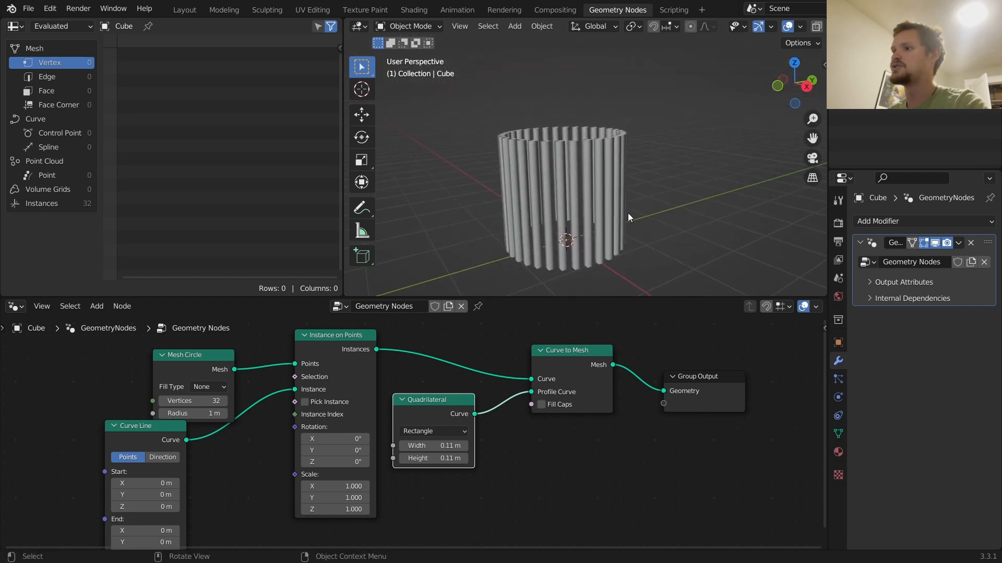
Set the Curve Line's End Z to 3 m
middle_click_drag(251, 486, 308, 398)
left_click(219, 466)
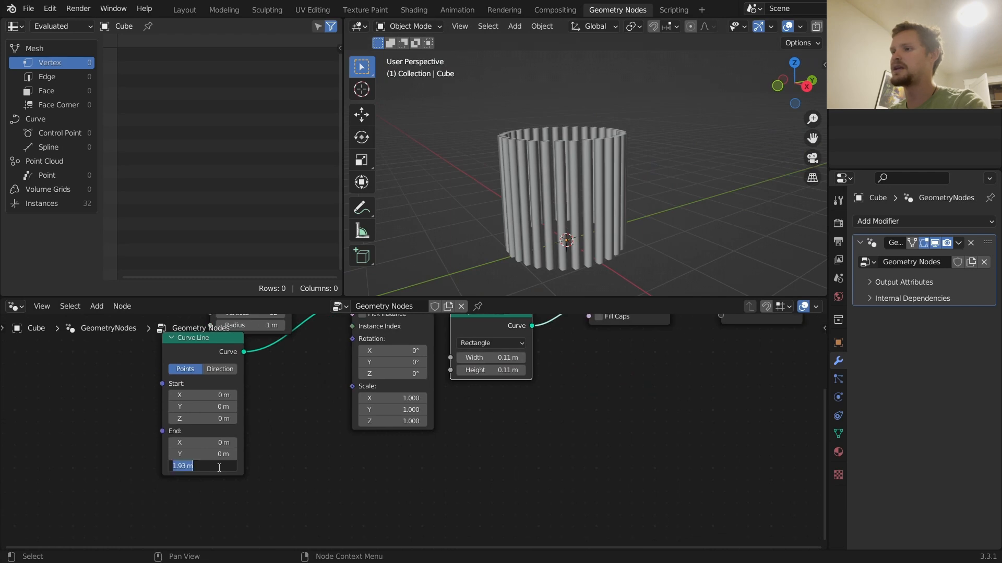
type("3")
key("Return")
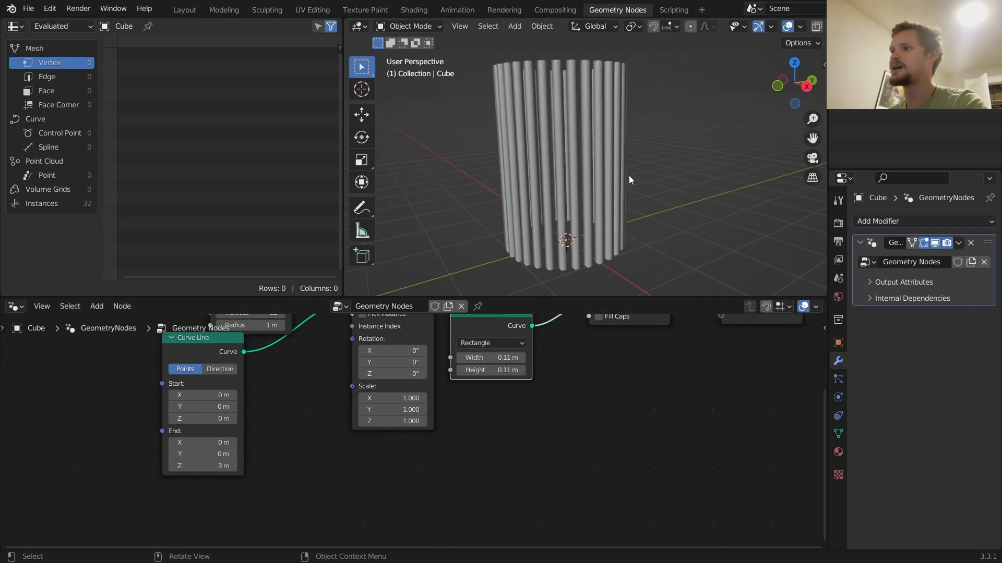
mouse_move(639, 151)
left_mouse_down()
mouse_move(475, 158)
mouse_move(637, 160)
left_mouse_up()
key("ctrl+z")
Set the Quadrilateral profile's height to 0.24 m
middle_click_drag(597, 123, 581, 179)
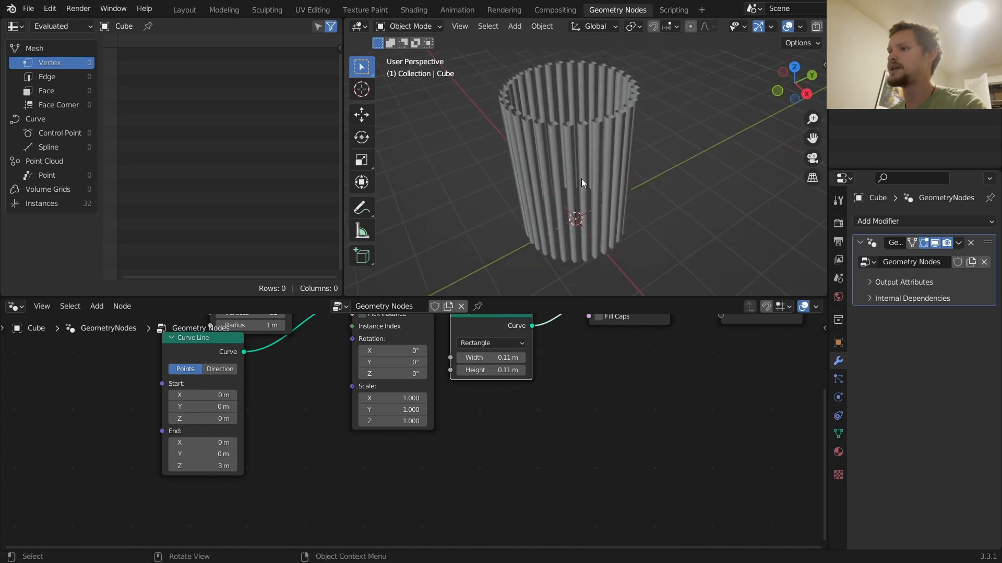
scroll(576, 131, "up", 2)
middle_click_drag(534, 357, 534, 378)
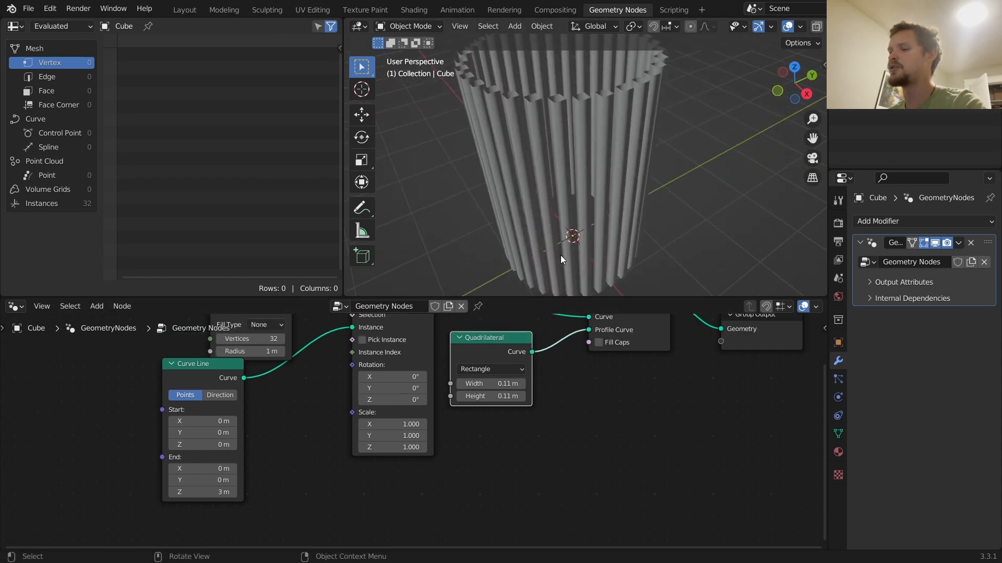
scroll(512, 354, "up", 1)
mouse_move(503, 376)
left_mouse_down()
mouse_move(520, 377)
mouse_move(507, 388)
mouse_move(517, 389)
left_mouse_up()
key("ctrl+z")
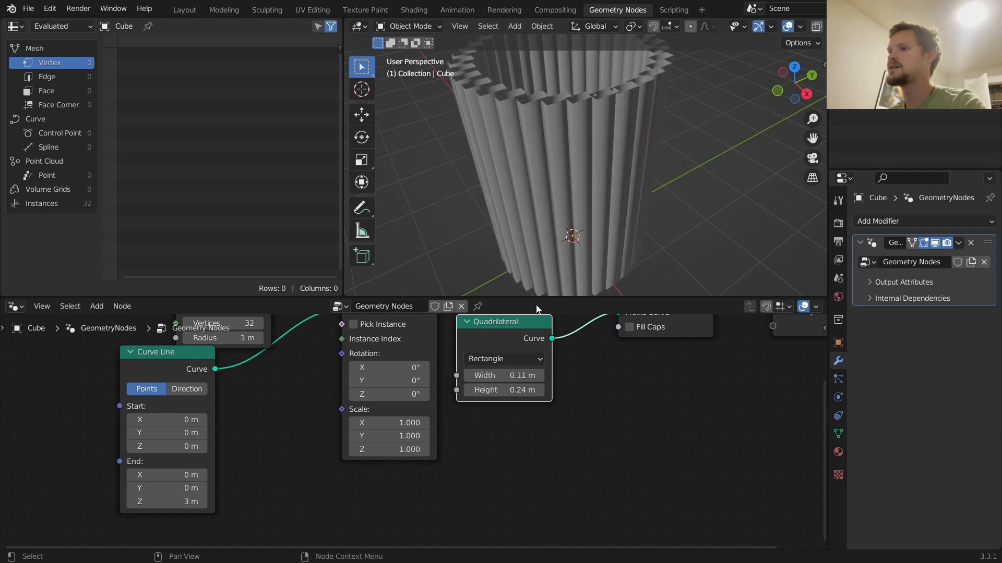
scroll(570, 143, "down", 2)
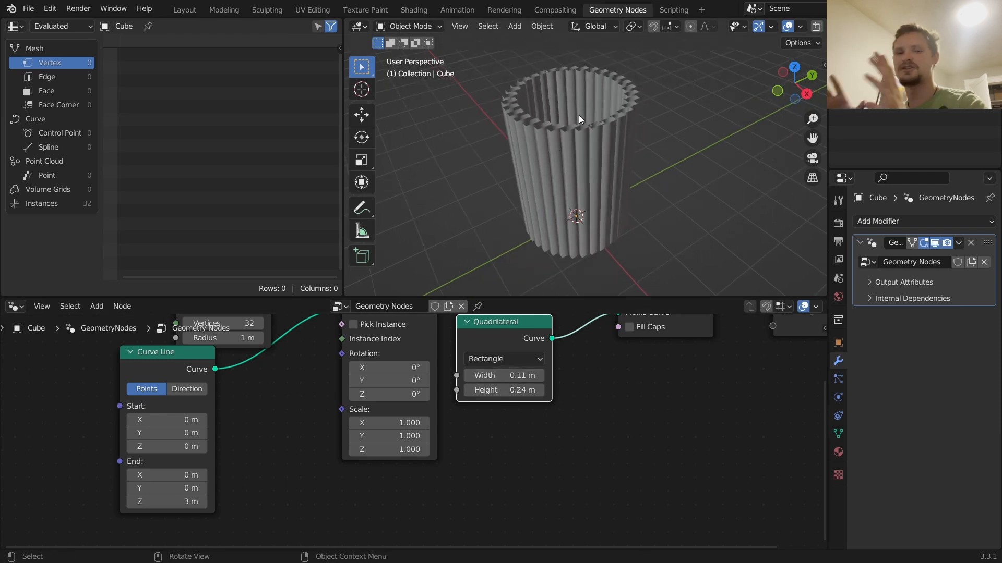
scroll(484, 399, "down", 2)
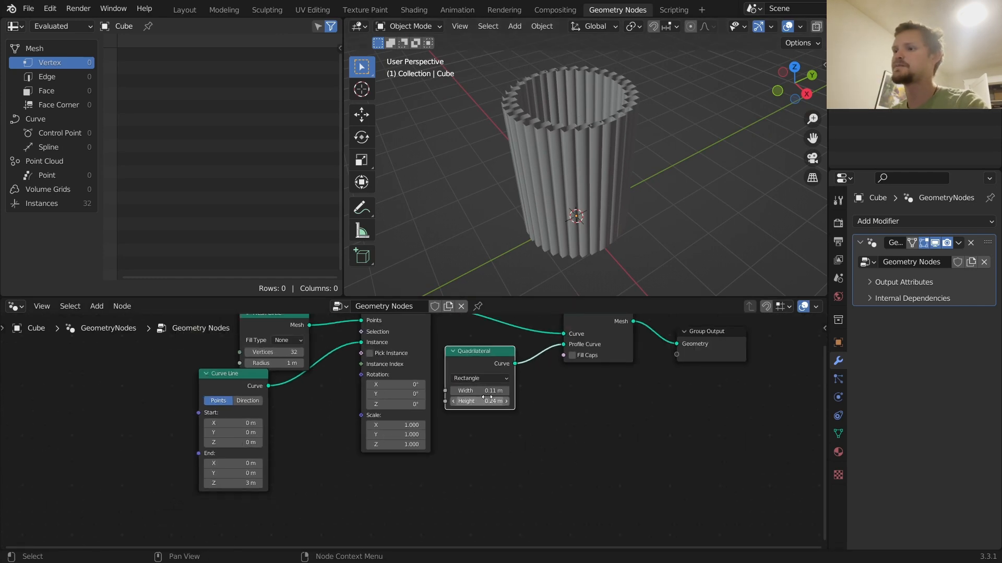
Move the Quadrilateral, Curve to Mesh and Group Output nodes together away from Instance on Points to make room
middle_click_drag(508, 369, 489, 408)
left_click_drag(468, 400, 487, 400)
left_click_drag(688, 441, 468, 360)
key("g")
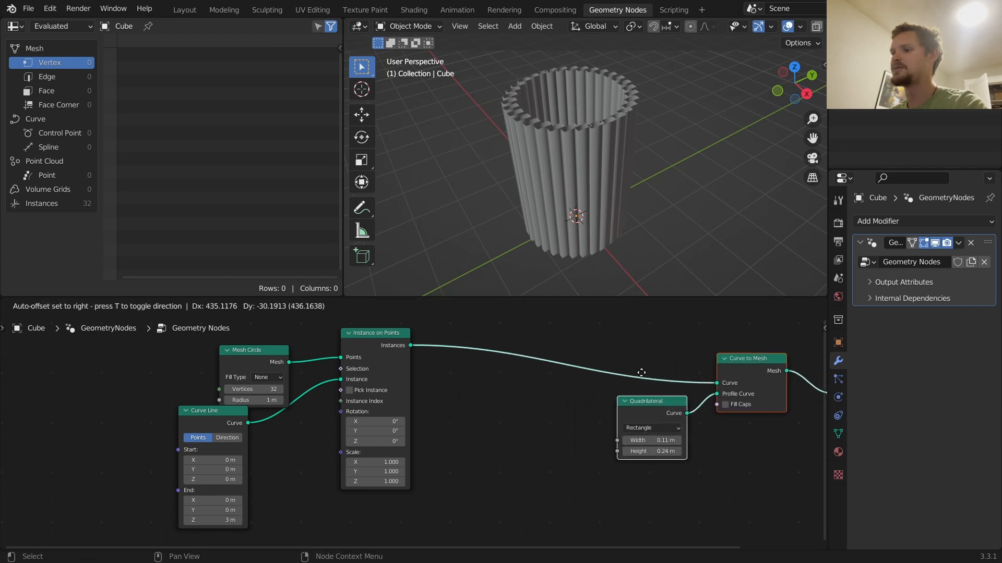
left_click(644, 368)
Preview the Instance on Points output in the viewport instead of the Curve to Mesh result
left_click(389, 336, "ctrl+shift")
scroll(543, 217, "up", 1)
middle_click_drag(544, 217, 586, 154)
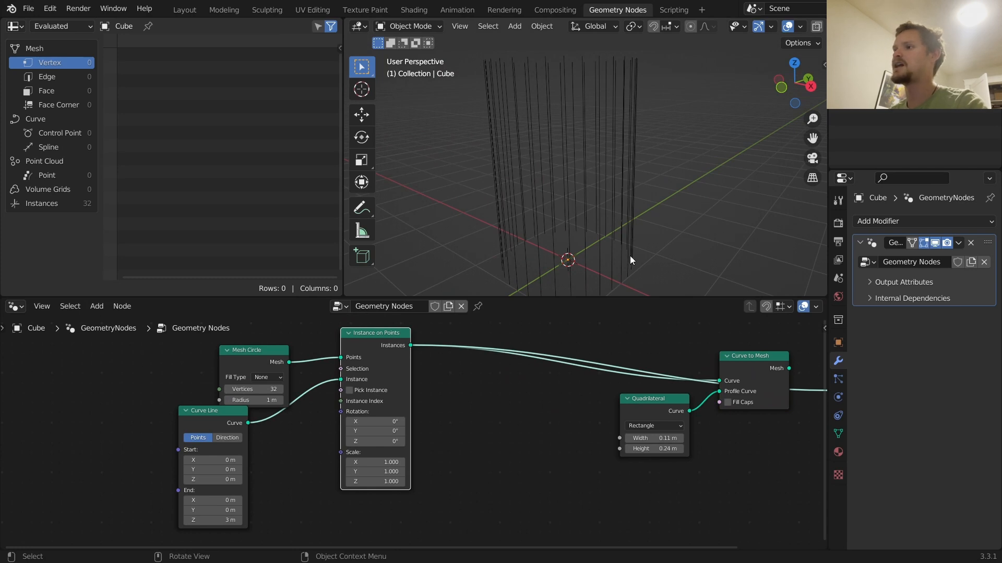
mouse_move(631, 256)
left_mouse_down()
mouse_move(659, 206)
mouse_move(662, 110)
mouse_move(645, 68)
left_mouse_up()
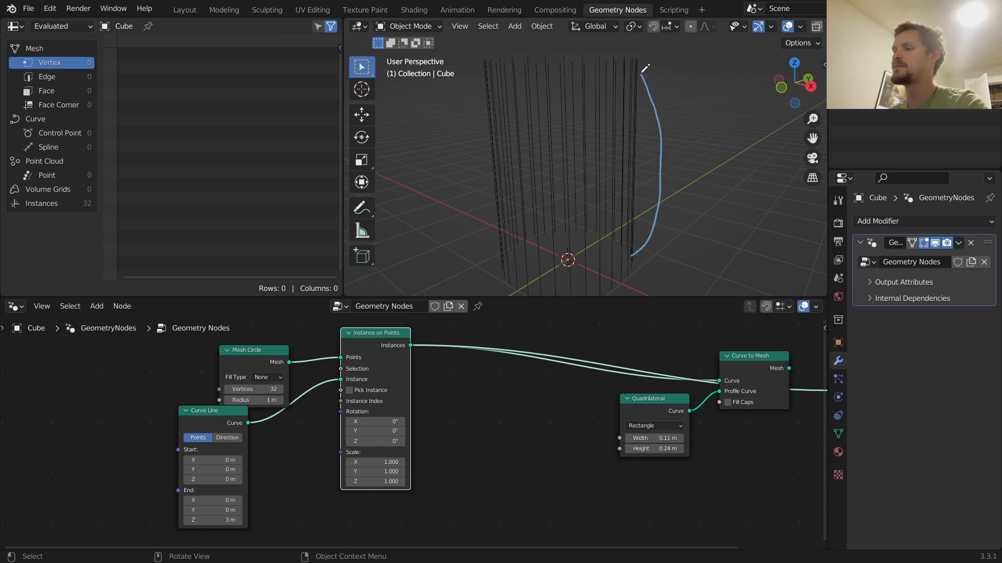
Move the Mesh Circle and Curve Line nodes together away from Instance on Points to make room
middle_click_drag(351, 375, 550, 370)
left_click_drag(345, 449, 483, 375)
key("g")
left_click(286, 397)
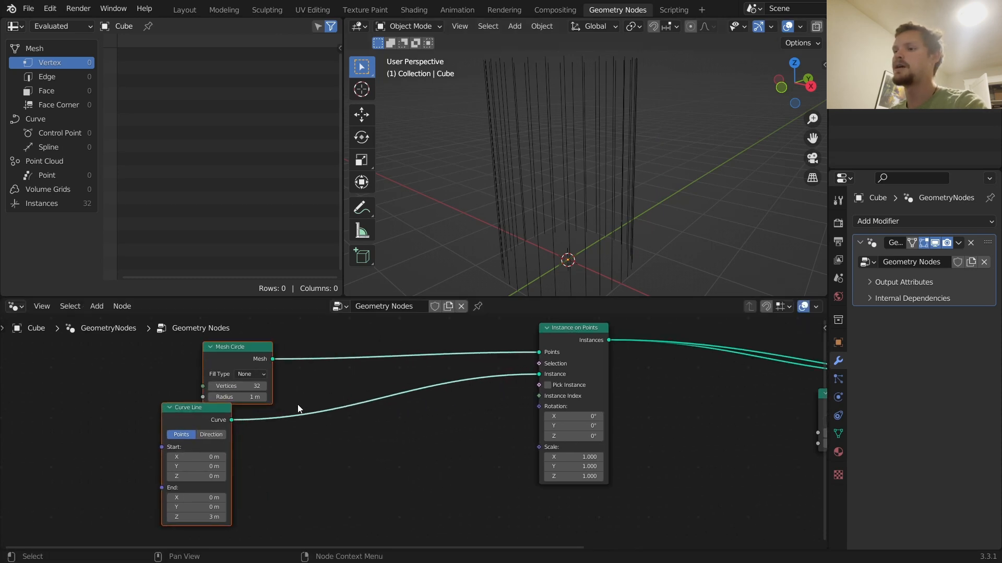
Insert a Set Position node on the link between Curve Line and the Instance input of Instance on Points
key("shift+a")
left_click(310, 285)
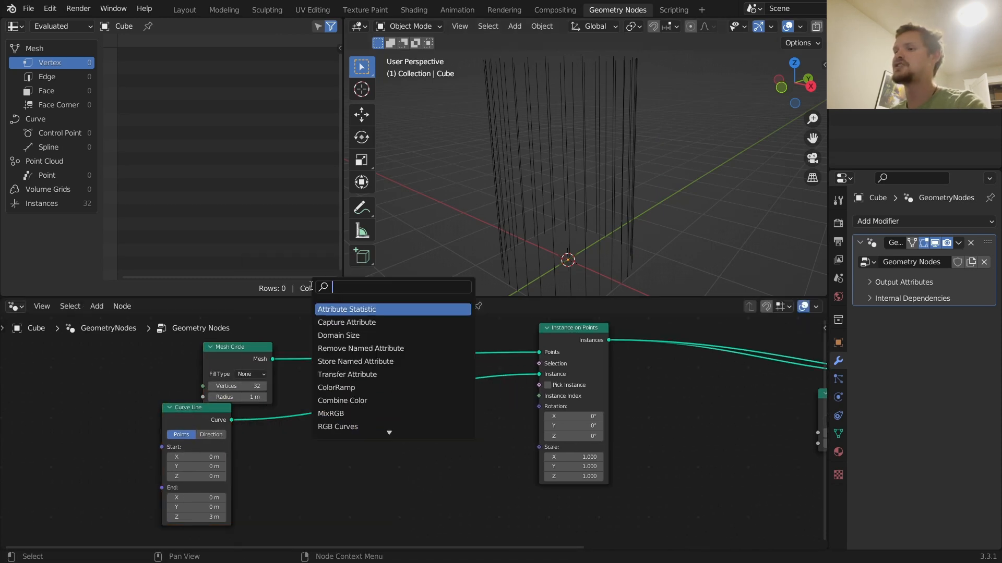
type("set o")
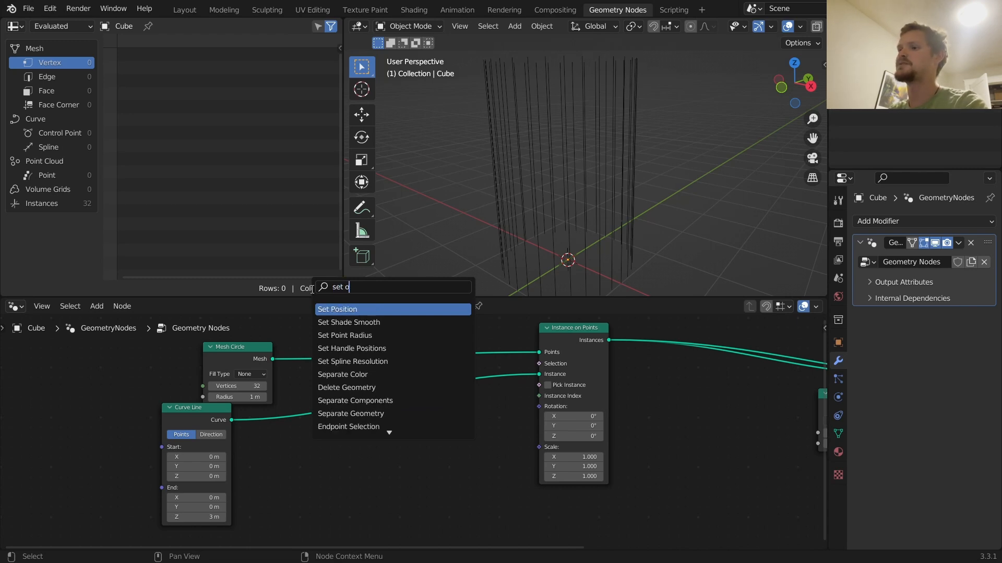
key("Return")
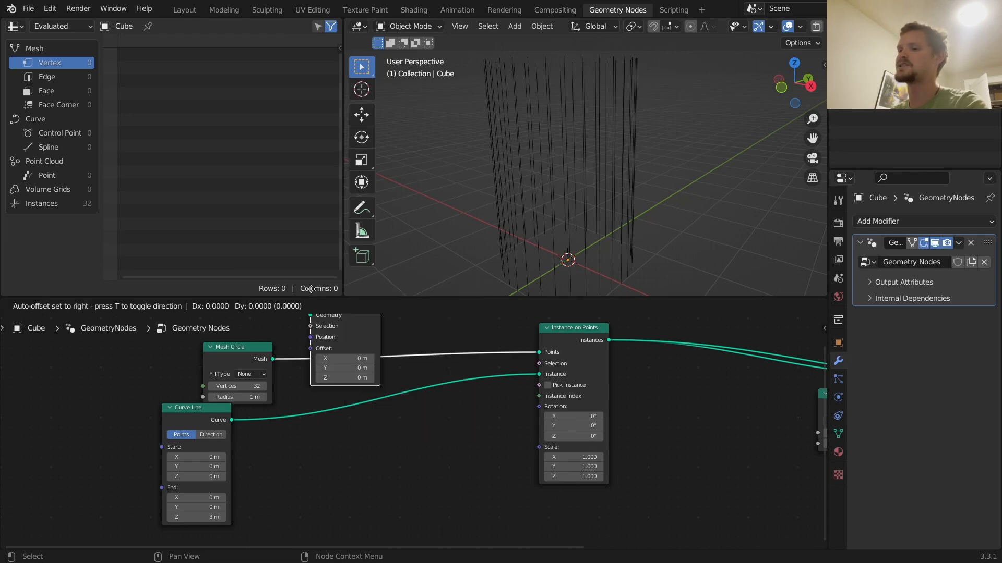
left_click(425, 390)
middle_click_drag(388, 397, 472, 366)
scroll(431, 376, "up", 2)
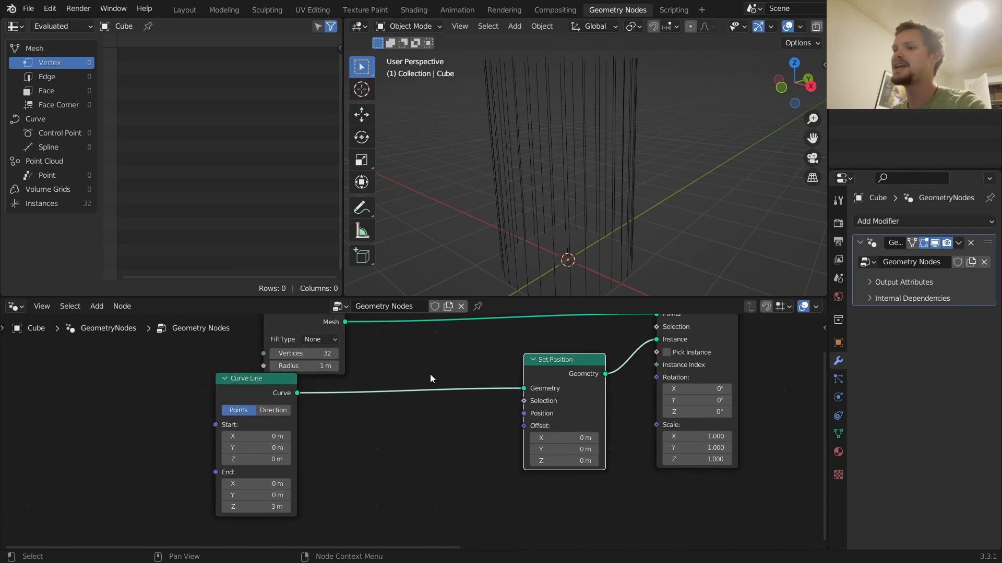
Insert a Resample Curve node on the link between Curve Line and Set Position
middle_click_drag(512, 262, 520, 257)
left_click_drag(520, 256, 522, 254)
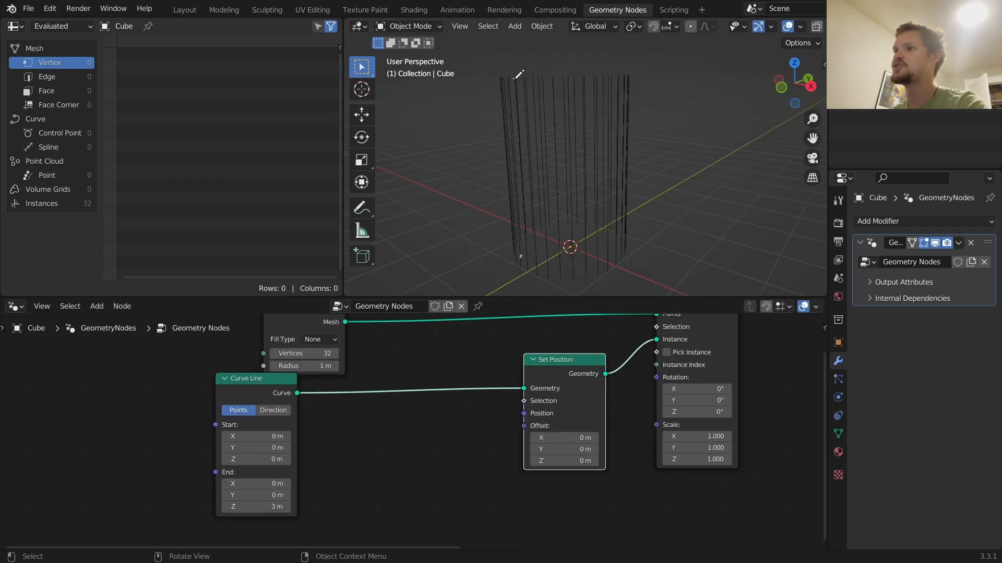
key("shift+a")
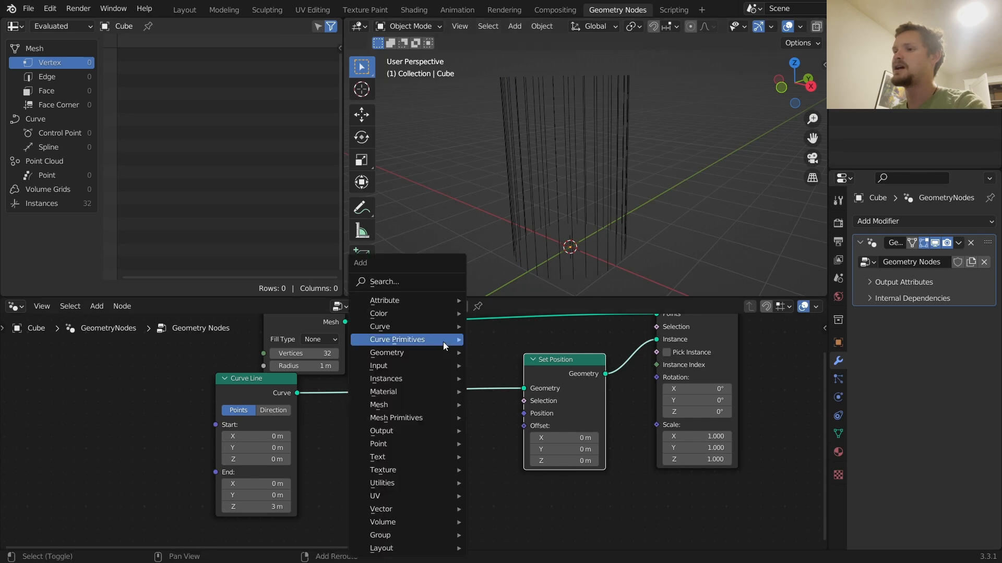
left_click(420, 281)
type("resa")
key("Return")
left_click(388, 377)
middle_click_drag(388, 376, 396, 365)
left_click_drag(515, 259, 518, 122)
key("ctrl+z")
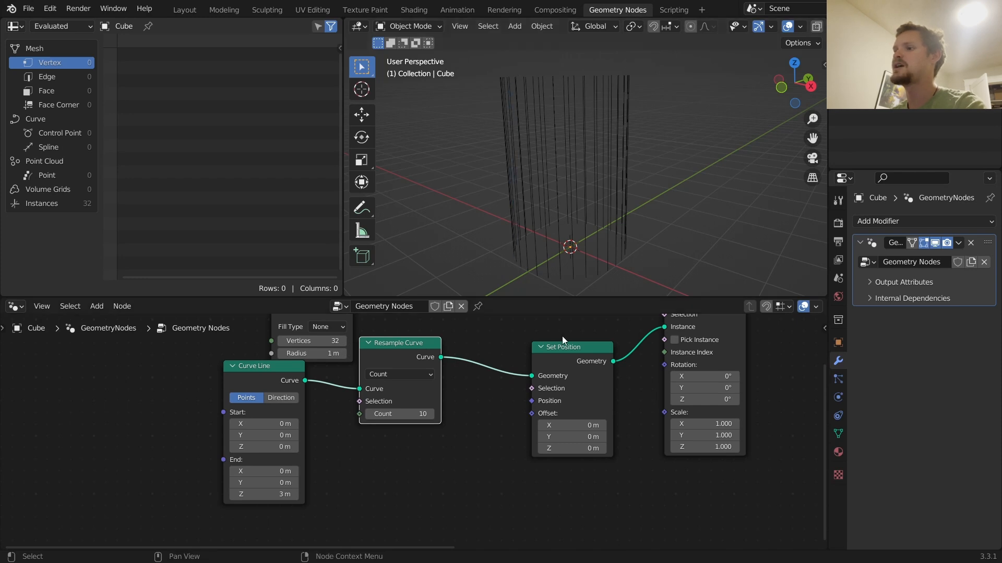
Preview the Set Position output in the viewport to isolate the single line
left_click(567, 352, "ctrl+shift")
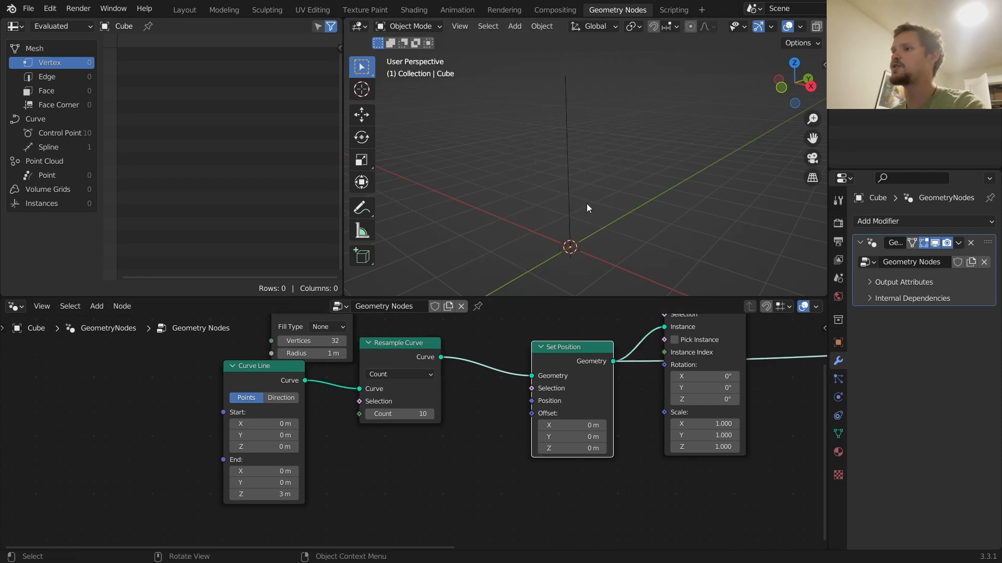
mouse_move(578, 238)
left_mouse_down()
mouse_move(594, 185)
mouse_move(586, 87)
left_mouse_up()
key("ctrl+z")
Add a Combine XYZ node feeding the Offset input of Set Position and select the line in the viewport
left_click_drag(532, 413, 360, 405)
type("combi")
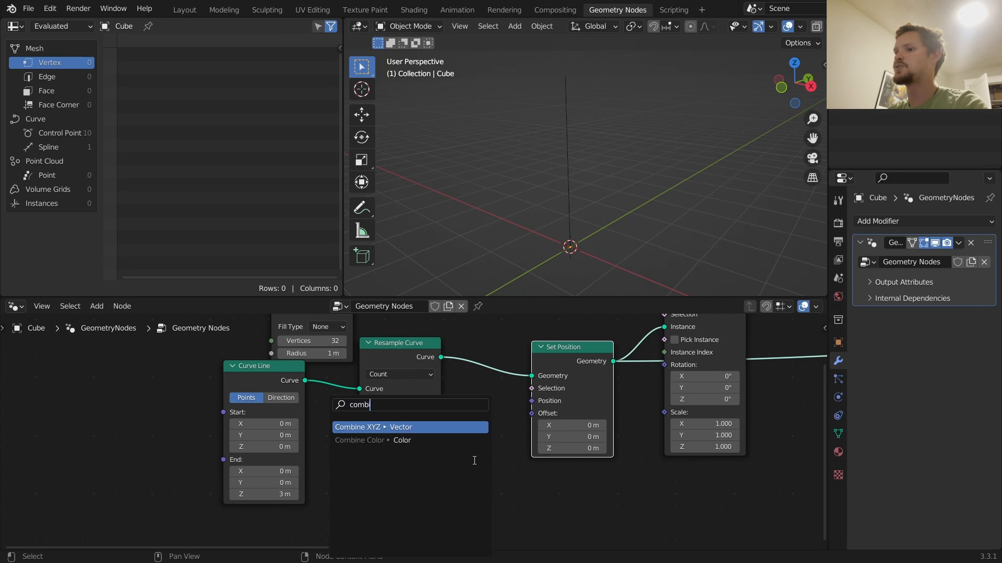
key("Return")
left_click(460, 474)
mouse_move(460, 474)
left_mouse_down("shift")
mouse_move(488, 474)
mouse_move(475, 474)
left_mouse_up("shift")
right_click(461, 475)
left_click(570, 194)
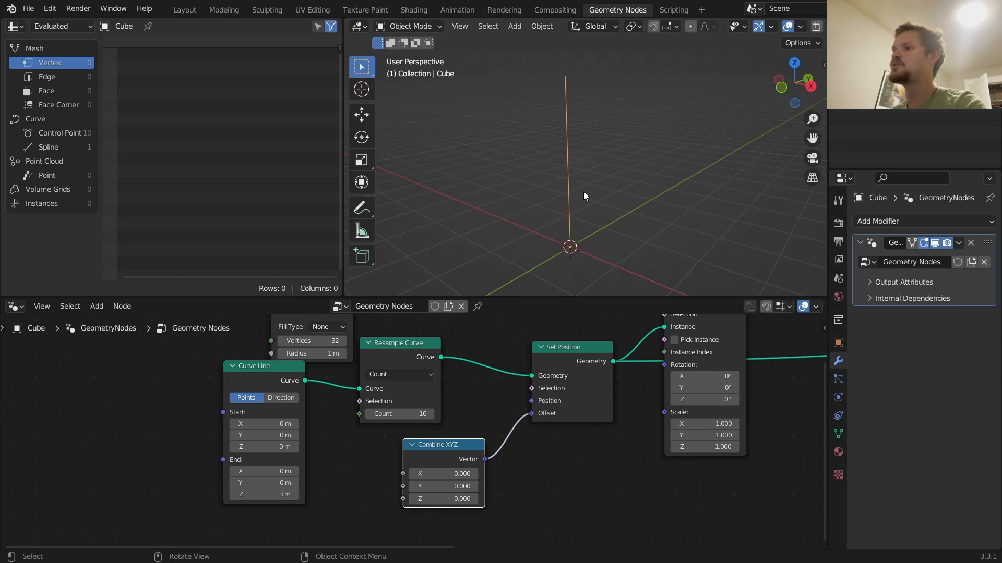
left_click_drag(594, 220, 583, 75)
key("ctrl+z")
Add an RGB Curves node with its Color output feeding the X input of Combine XYZ
middle_click_drag(418, 428, 534, 359)
left_click_drag(539, 380, 539, 418)
middle_click_drag(540, 420, 548, 387)
left_click_drag(528, 407, 444, 415)
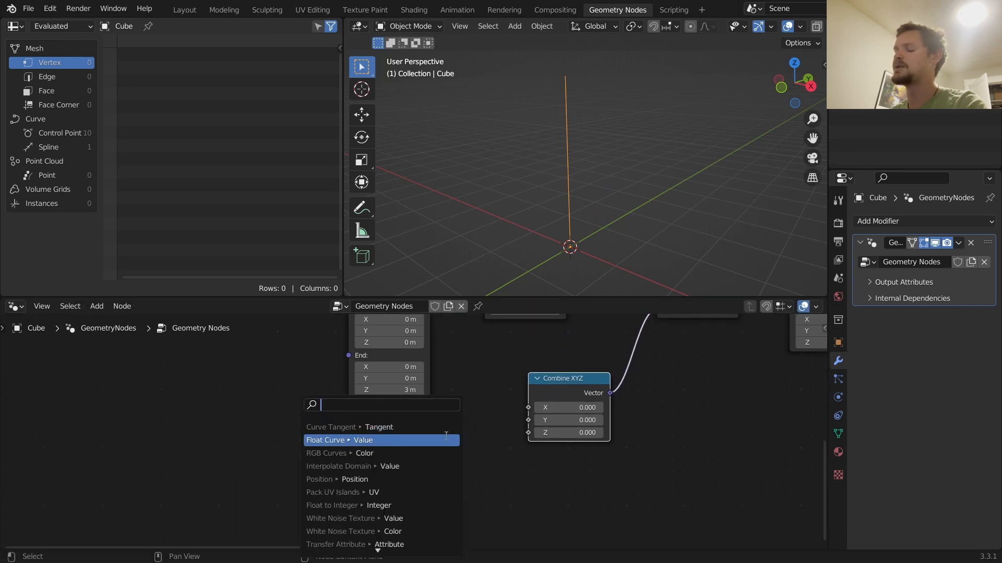
type("rgb")
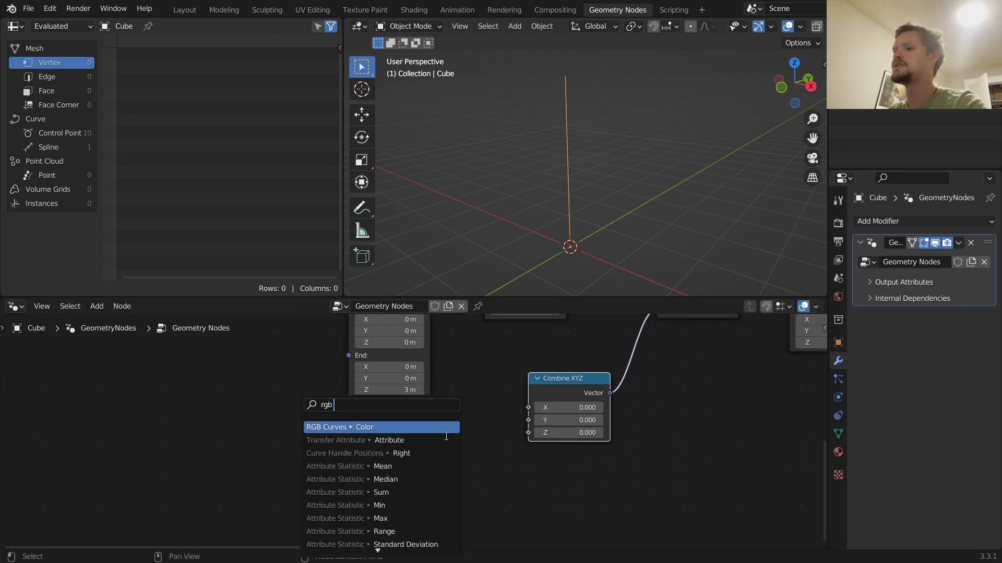
key("Return")
left_click(445, 436)
middle_click_drag(352, 497, 427, 415)
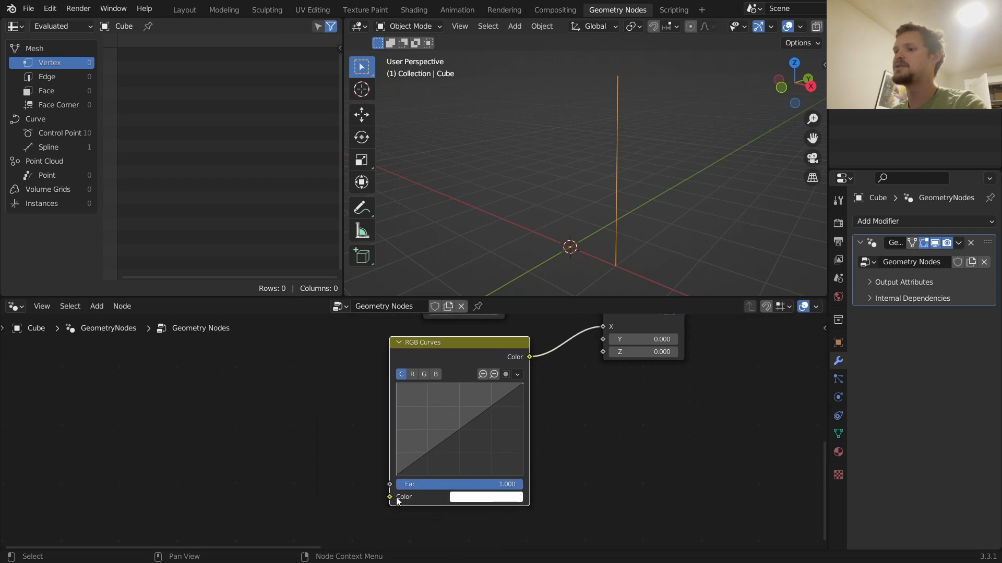
Connect a Spline Parameter node's Factor output to the Color input of RGB Curves
left_click_drag(391, 500, 279, 469)
type("spline par")
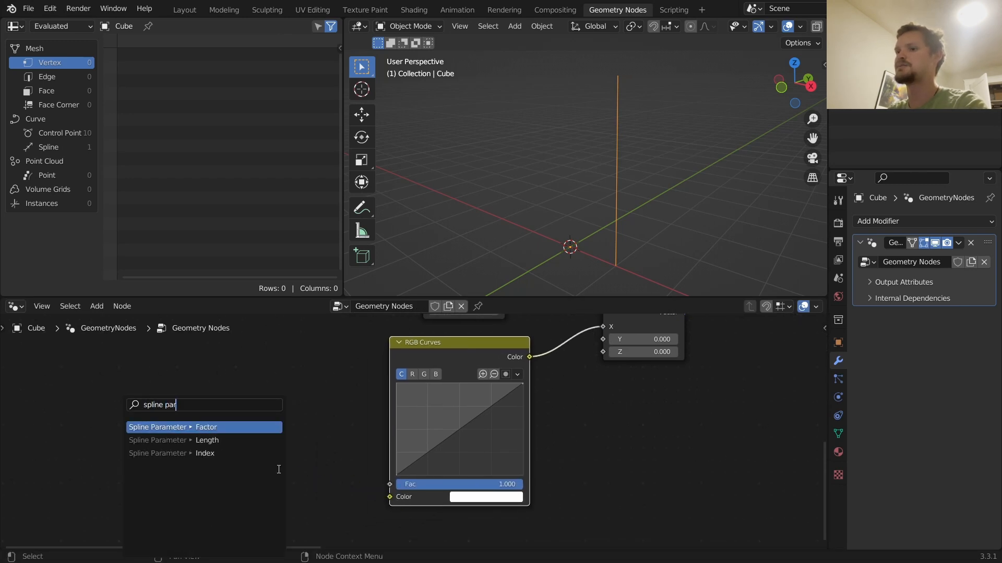
key("Return")
left_click(278, 474)
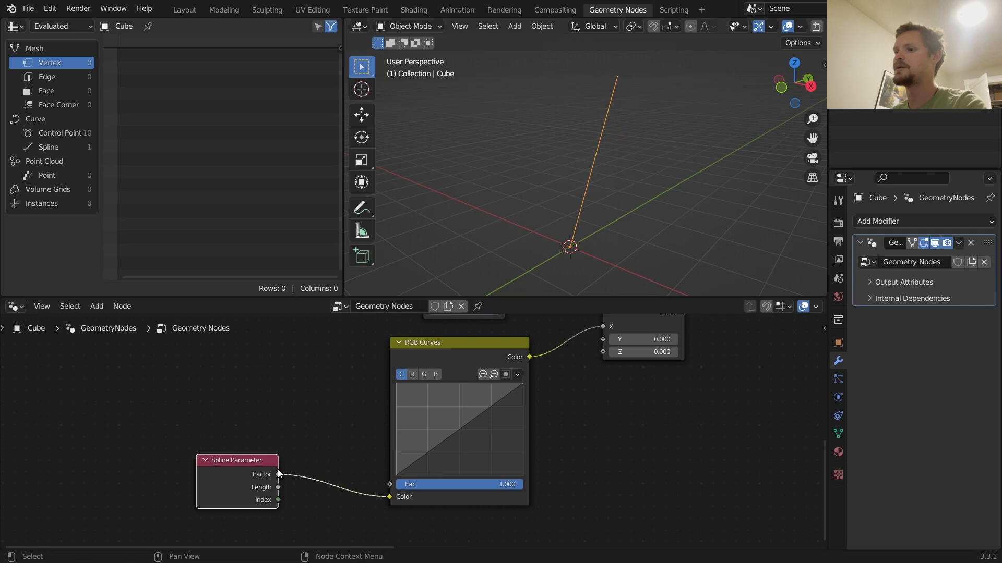
In front view, try bowing the line with an extra RGB Curves point at about 0.40, 0.715, and remove that point
left_click(782, 90)
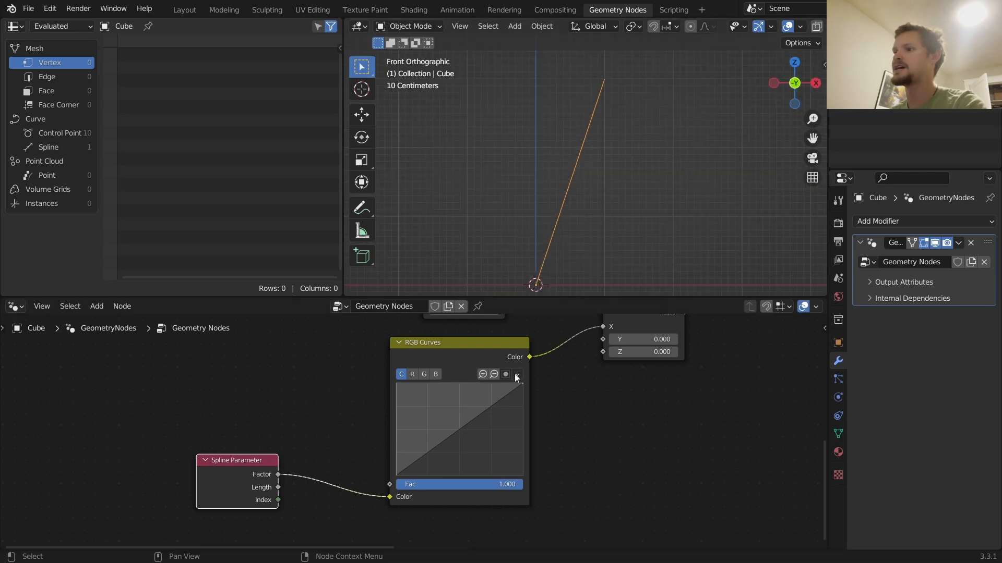
left_click_drag(539, 279, 609, 86)
key("ctrl+z")
left_click_drag(470, 426, 446, 409)
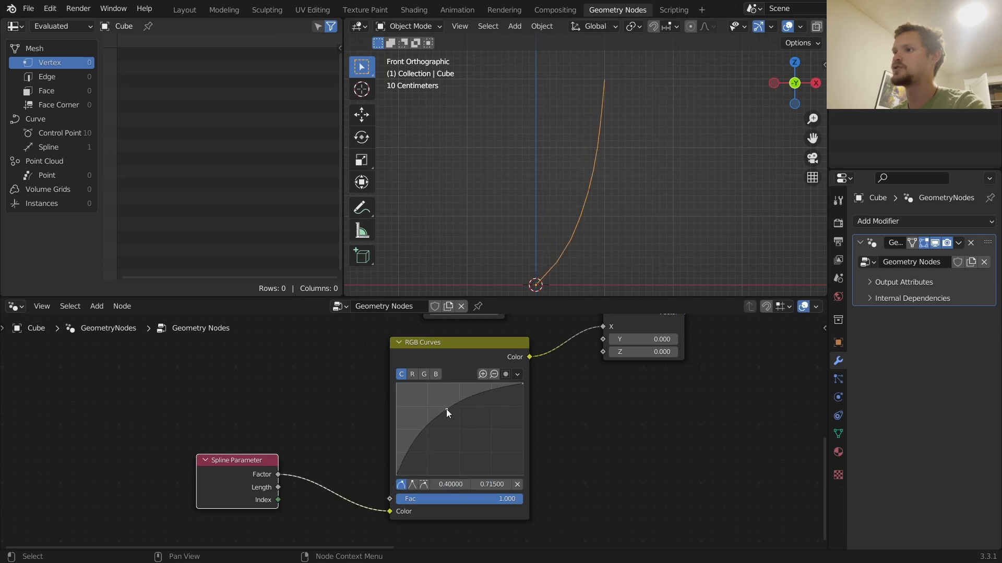
key("Delete")
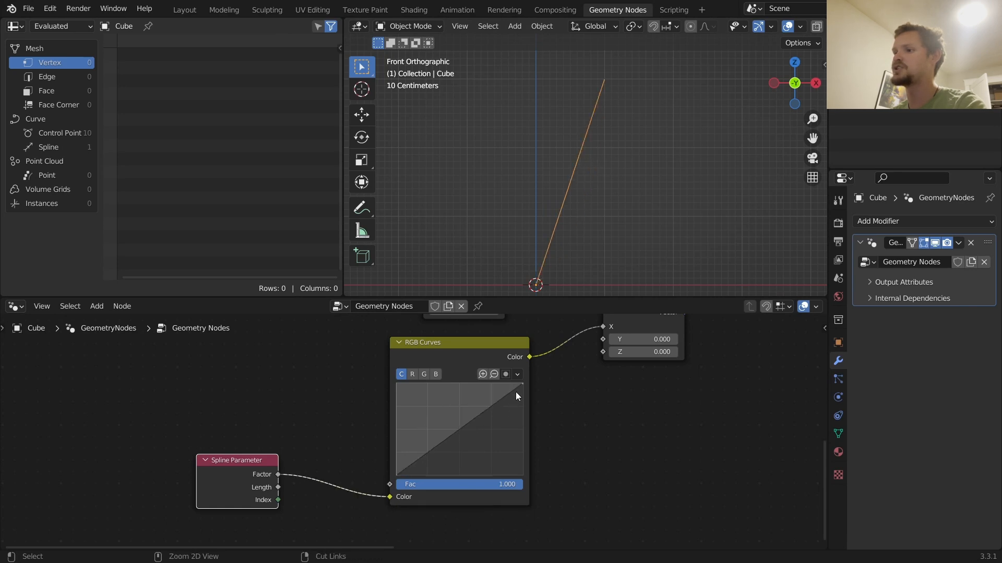
Shape the RGB curve into an arch with its end point at 1.0, 0.0 and a middle point at 0.5, 0.715
left_click_drag(521, 385, 524, 479)
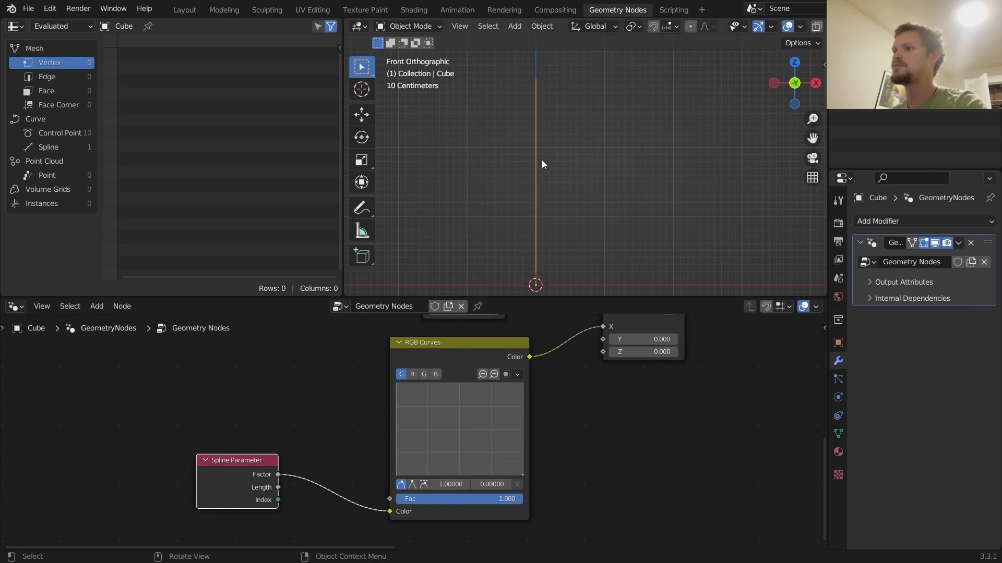
left_click_drag(455, 474, 459, 439)
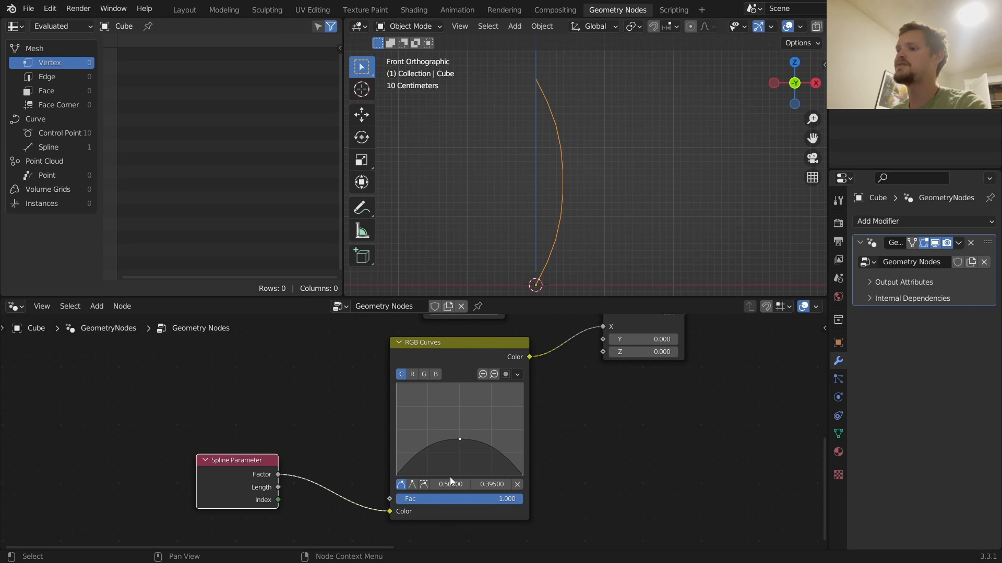
mouse_move(492, 484)
left_mouse_down("shift")
mouse_move(472, 485)
mouse_move(503, 484)
mouse_move(482, 484)
left_mouse_up("shift")
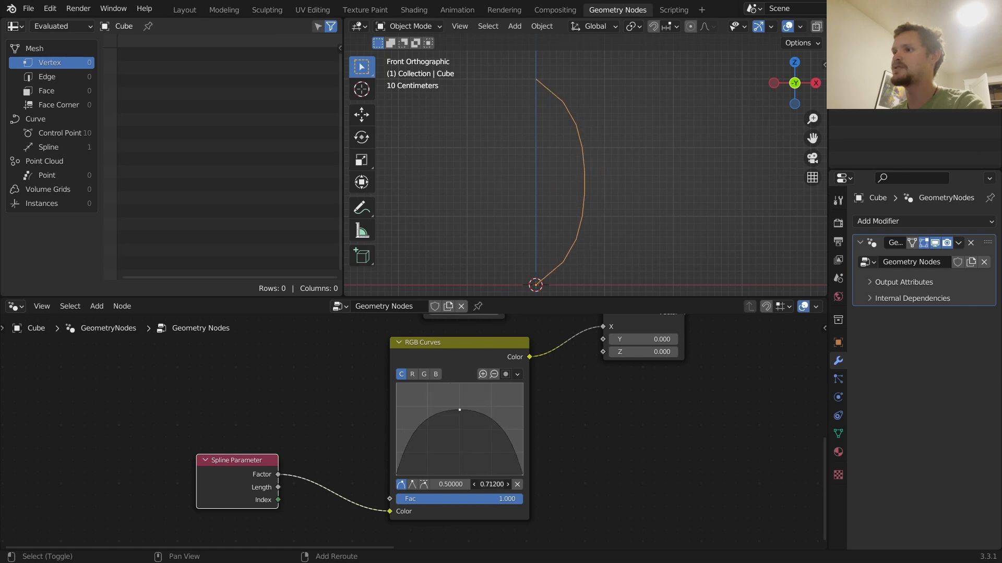
Move the RGB Curves and Spline Parameter nodes together away from Combine XYZ to make room
left_click_drag(230, 528, 439, 425)
key("g")
left_click(366, 436)
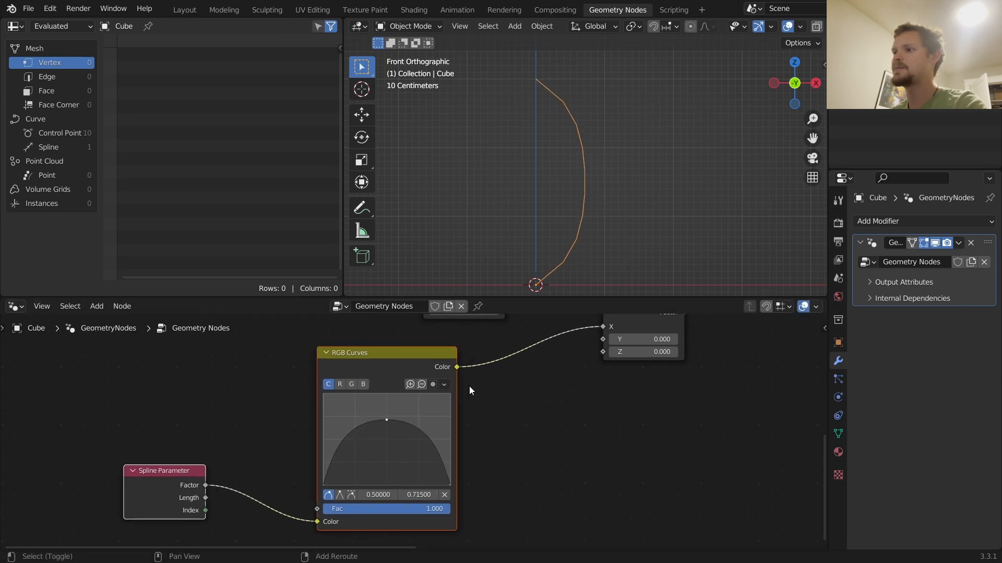
Insert a Math node set to Multiply between RGB Curves and Combine XYZ, with the multiplier at 0.380
key("shift+a")
left_click(472, 283)
type("mat")
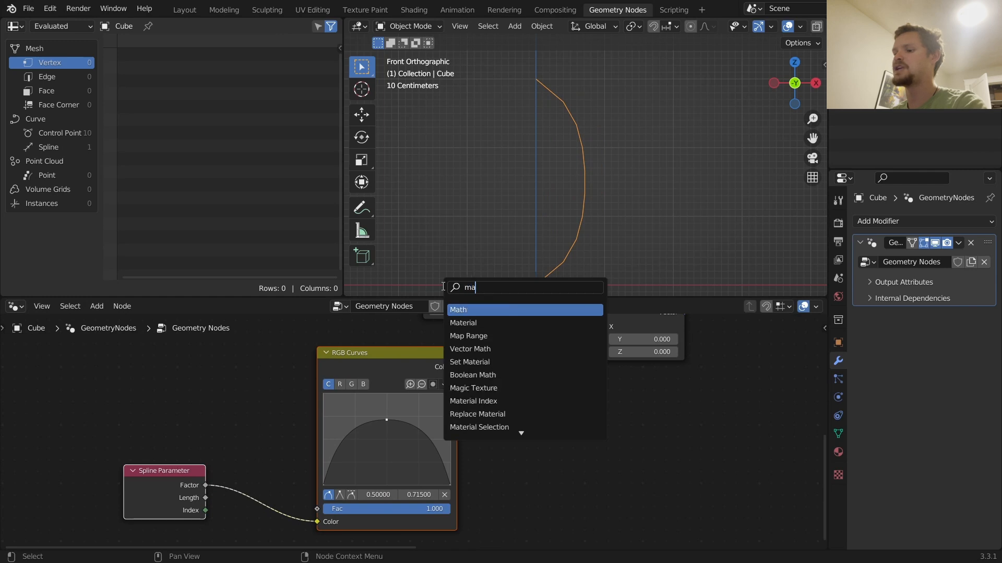
left_click(472, 309)
left_click(532, 362)
left_click(533, 362)
left_click(532, 386)
left_click(532, 405)
type("0.26")
key("Return")
left_click_drag(532, 405, 563, 405, "shift")
Set the Resample Curve count to 30 and try out another Multiply value
middle_click_drag(516, 360, 448, 461)
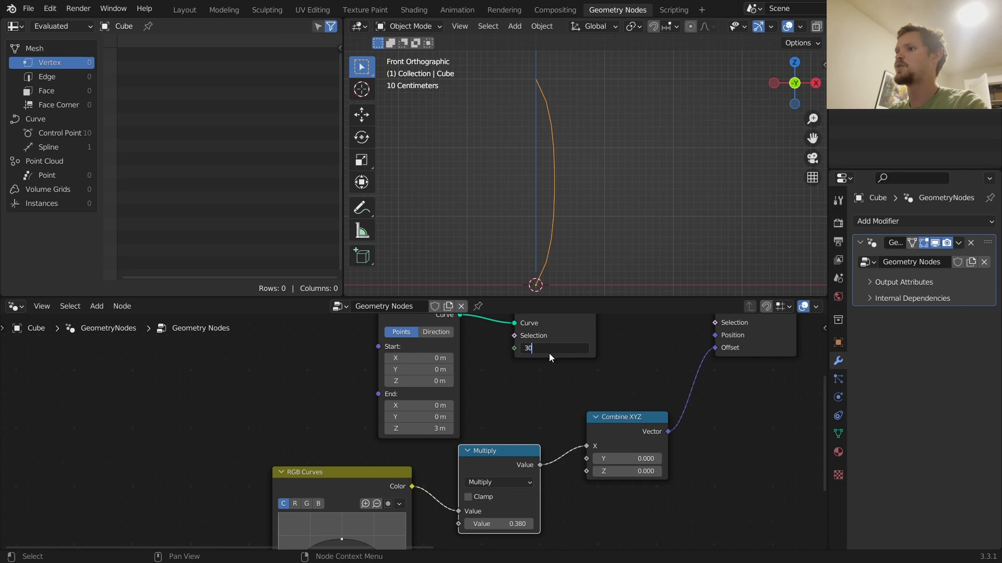
key("Return")
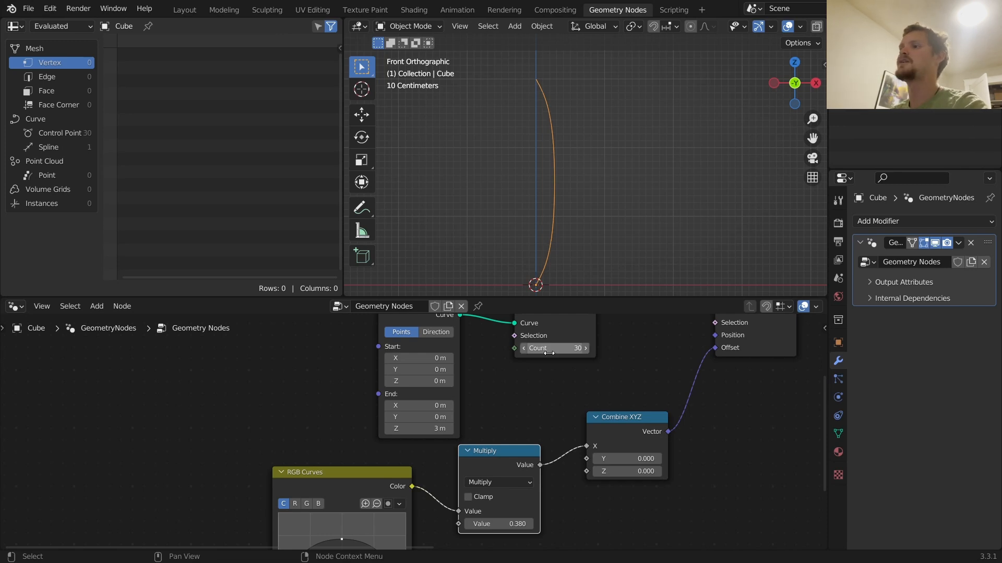
left_click_drag(519, 523, 631, 523, "shift")
key("ctrl+z")
scroll(615, 455, "down", 4)
middle_click_drag(655, 421, 499, 479)
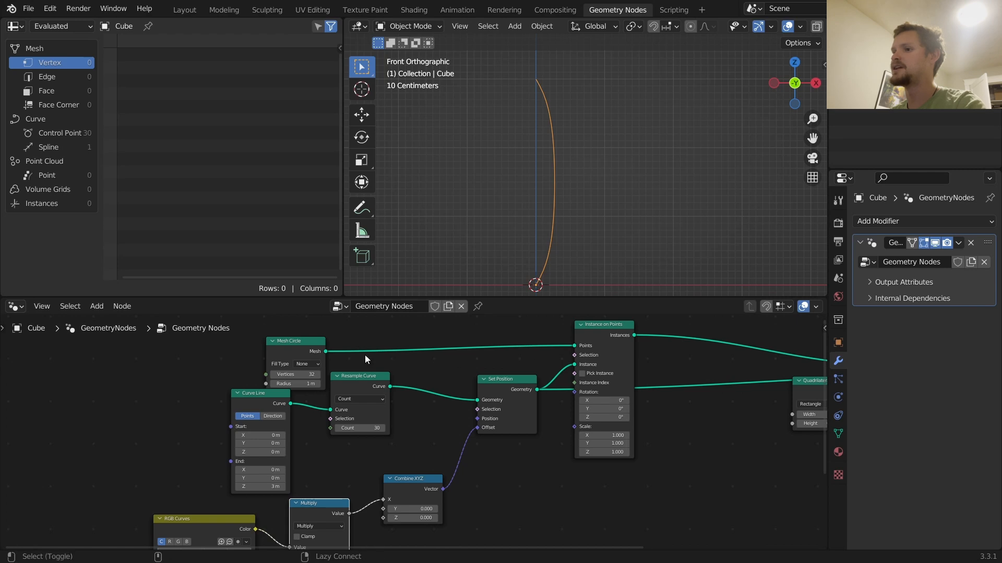
Preview the Mesh Circle output and the Instance on Points output in the viewport
left_click(302, 346, "ctrl+shift")
middle_click_drag(448, 274, 518, 249)
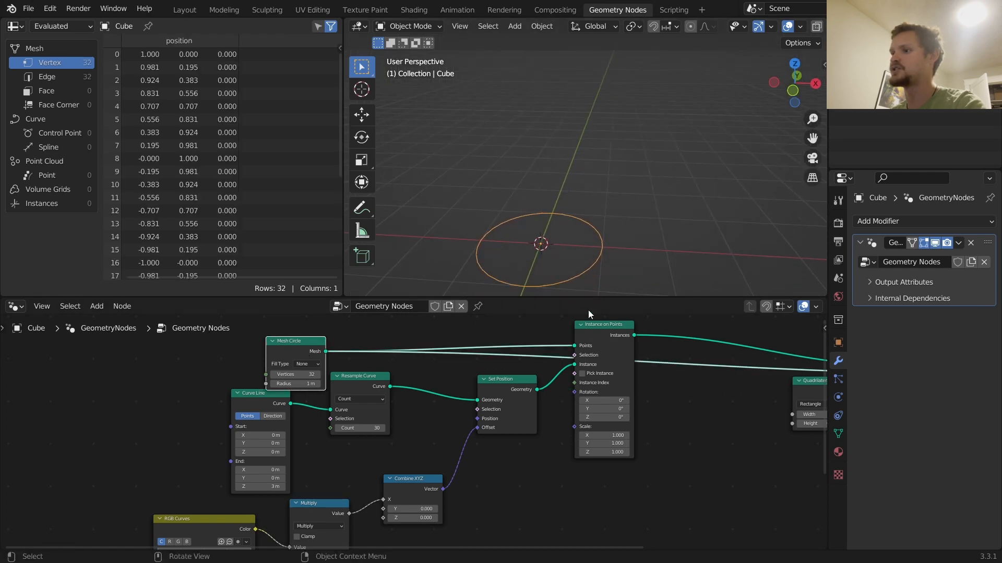
left_click(610, 327, "ctrl+shift")
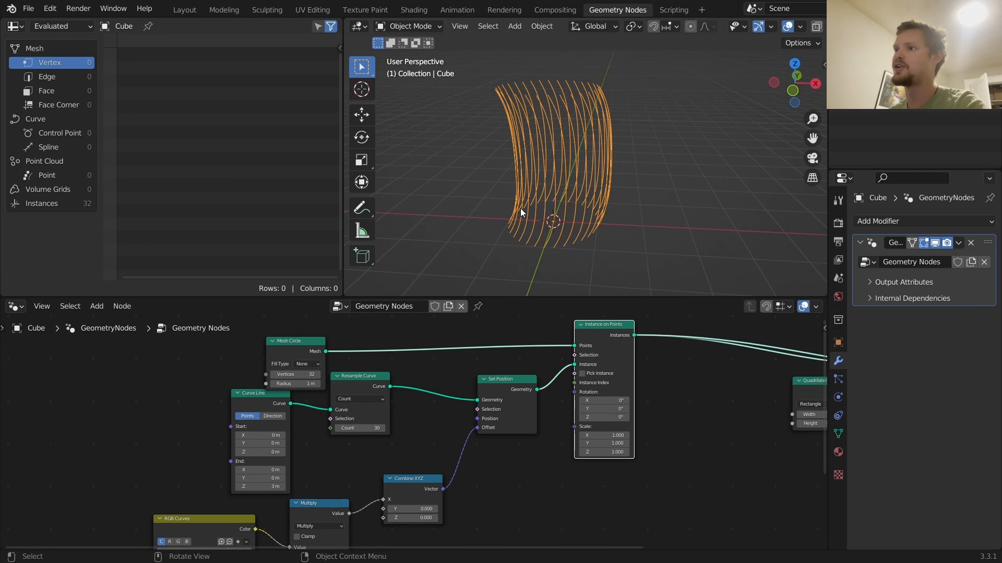
Preview the Curve to Mesh output and examine which way the slats bend around the ring
middle_click_drag(641, 342, 433, 345)
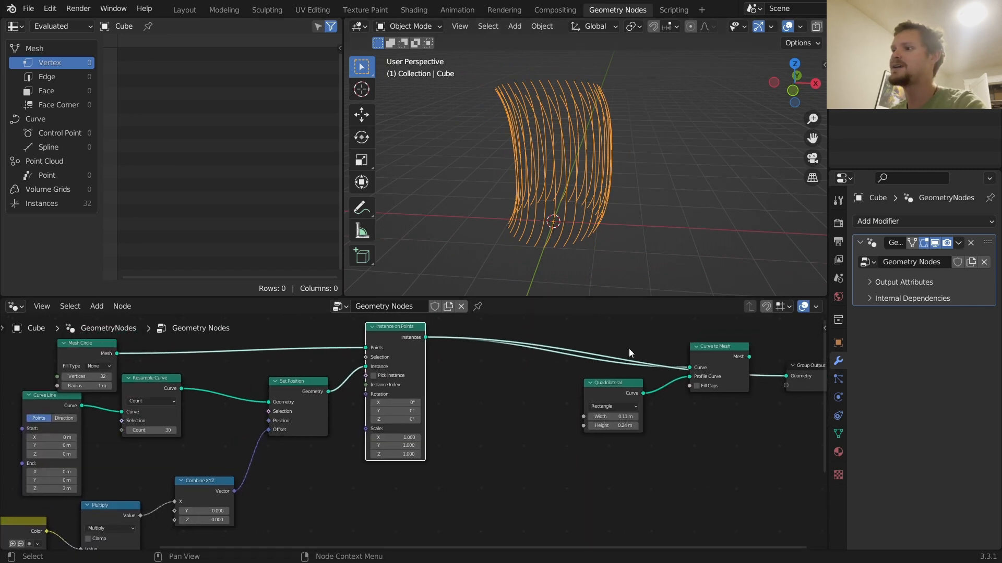
left_click(707, 351, "ctrl+shift")
middle_click_drag(641, 214, 602, 165)
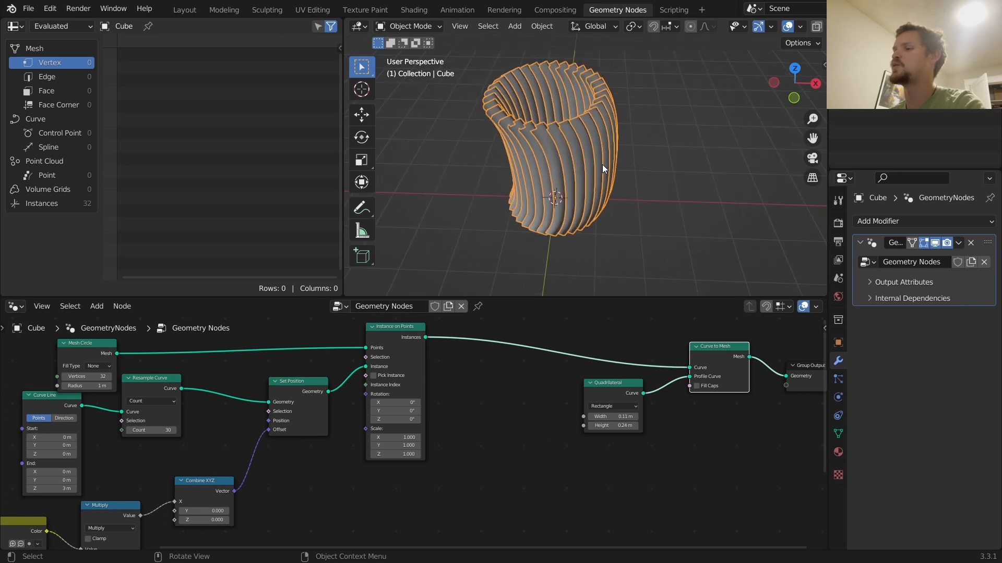
Move the Instance on Points node farther from Set Position, toward the Quadrilateral node
left_click_drag(416, 329, 483, 370)
scroll(477, 405, "up", 4)
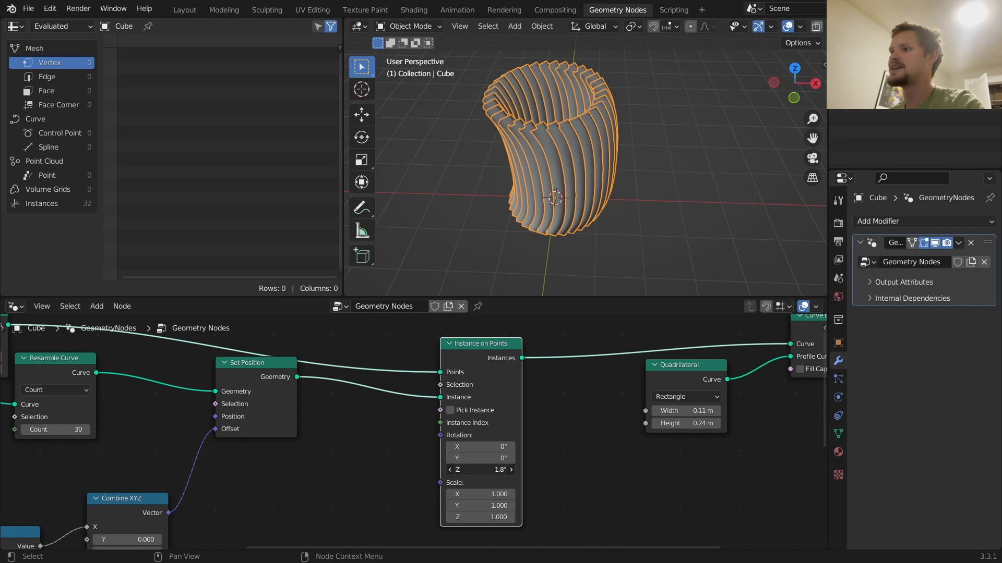
Try rotating the instances around individual axes in Instance on Points, resetting each rotation to 0°
key("BackSpace")
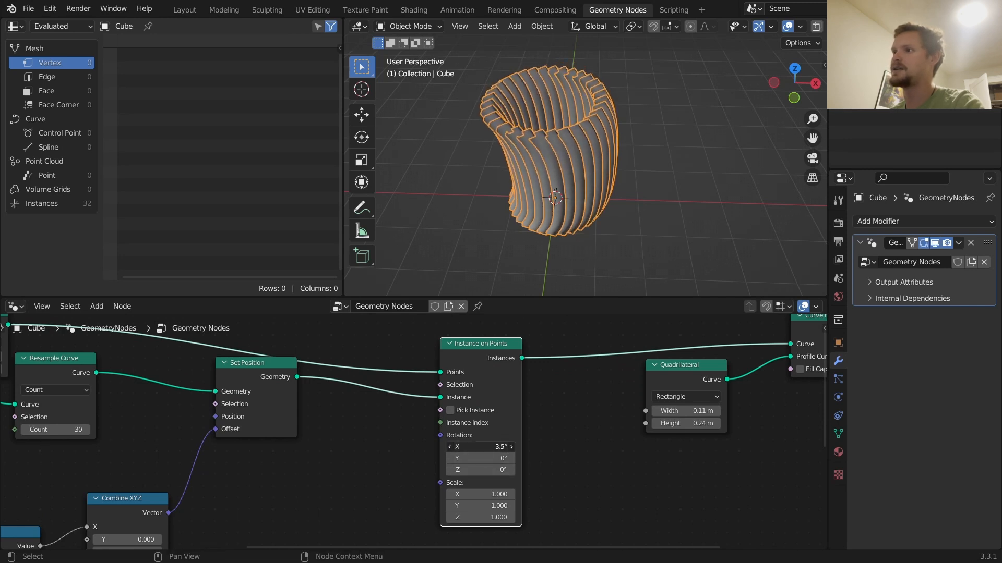
mouse_move(490, 458)
left_mouse_down()
mouse_move(527, 458)
mouse_move(489, 457)
mouse_move(496, 447)
mouse_move(543, 447)
mouse_move(506, 448)
mouse_move(492, 458)
mouse_move(527, 469)
mouse_move(491, 470)
left_mouse_up()
key("BackSpace")
key("BackSpace")
key("BackSpace")
middle_click_drag(440, 442, 540, 341)
left_click_drag(540, 338, 460, 405)
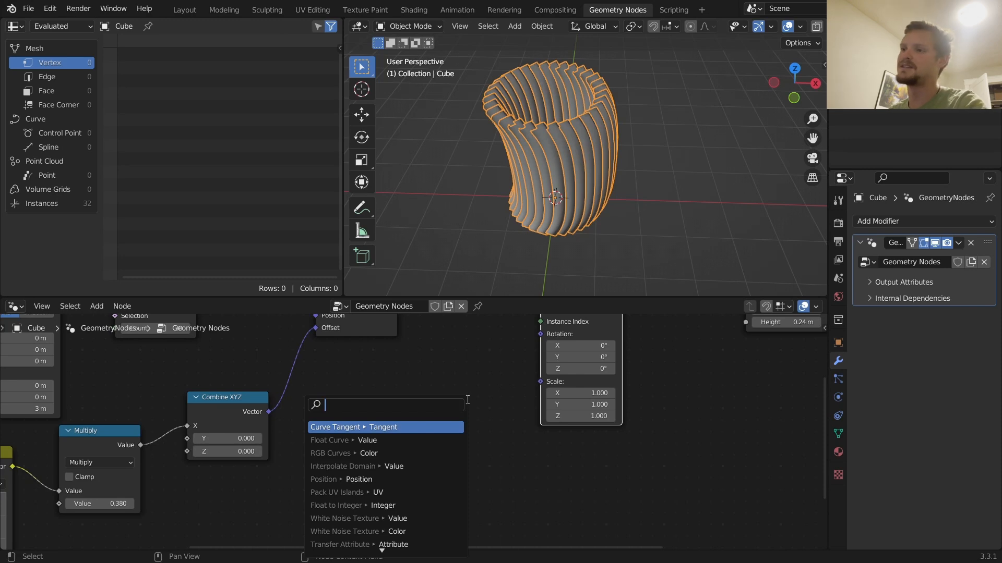
key("Escape")
Preview the Mesh Circle output and examine the circle's outward directions in a framed top view
middle_click_drag(277, 350, 478, 452)
scroll(415, 434, "down", 4)
left_click(328, 353, "ctrl+shift")
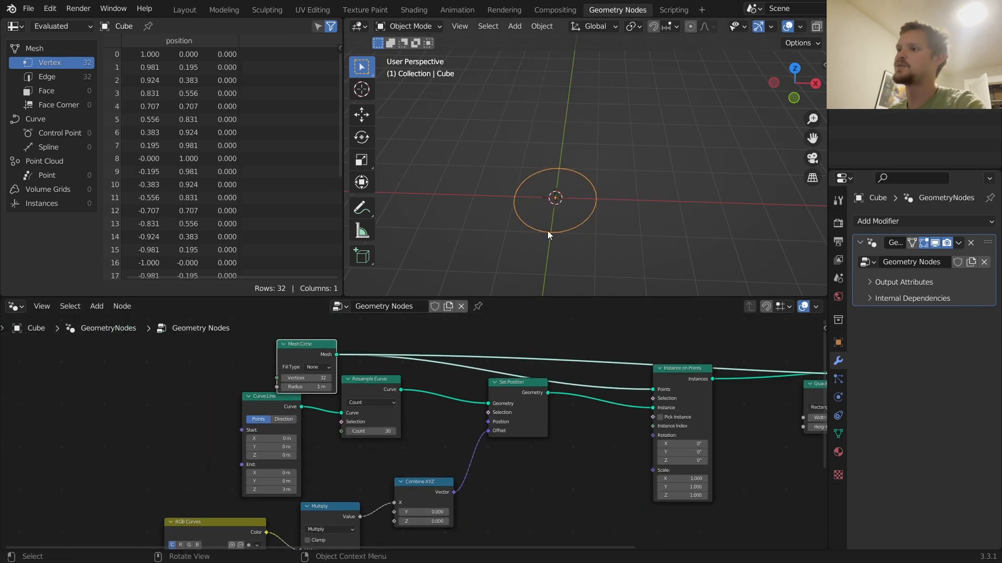
left_click(790, 69)
key("KP_Decimal")
left_click_drag(616, 120, 643, 100)
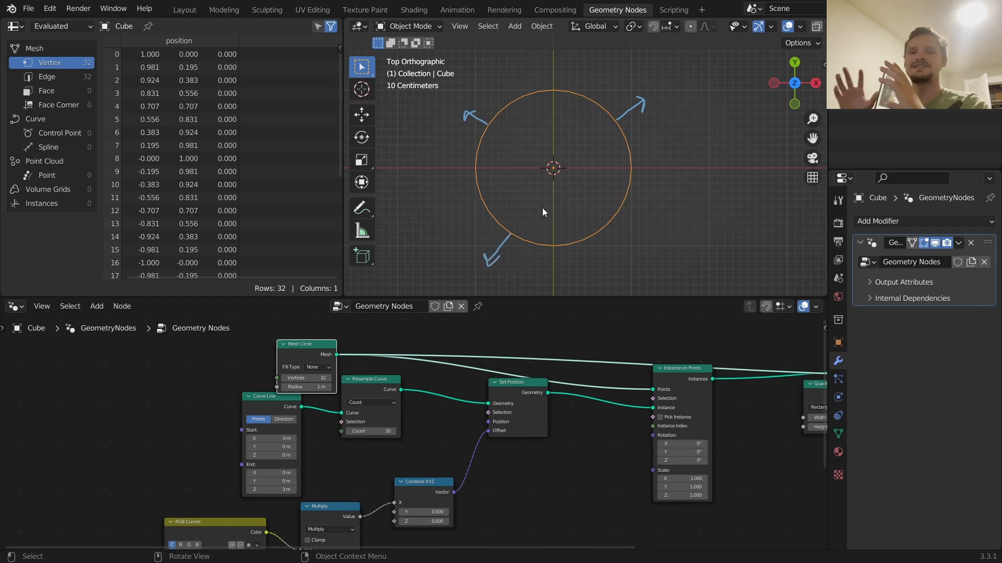
mouse_move(524, 237)
right_mouse_down()
mouse_move(471, 274)
mouse_move(471, 136)
right_mouse_up()
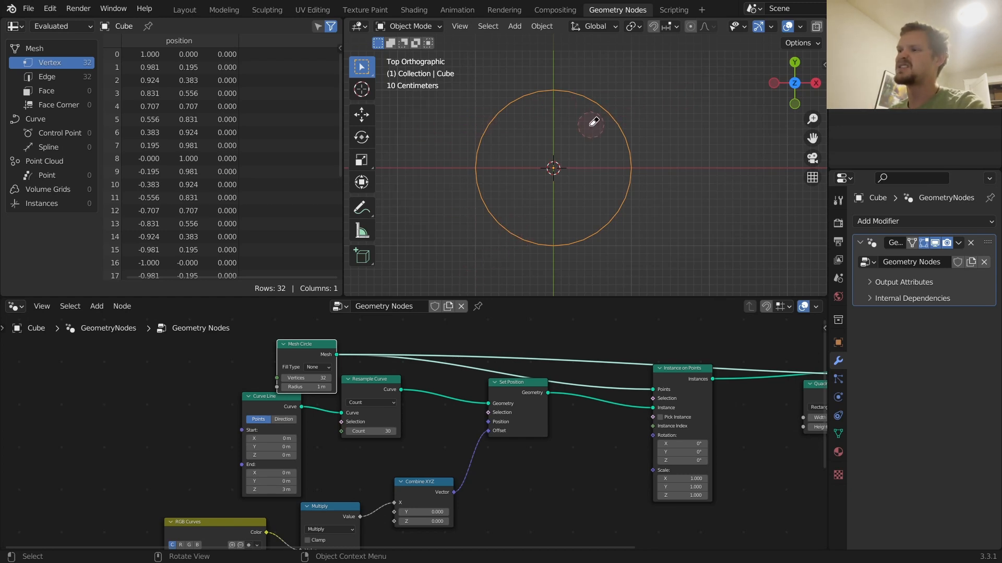
Add a Normal node and connect its output to the Rotation input of Instance on Points
middle_click_drag(621, 476, 616, 449)
key("shift+a")
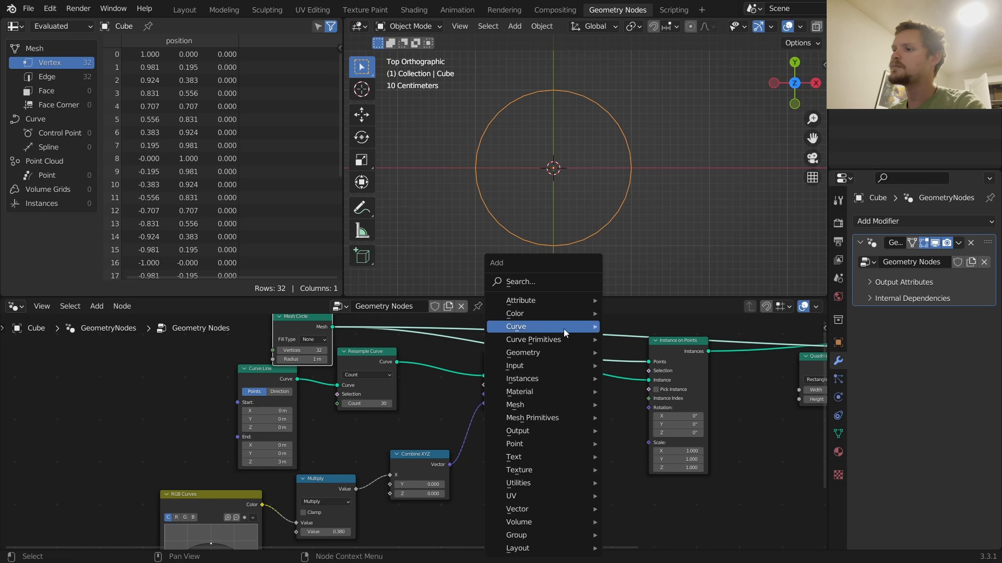
left_click(556, 284)
type("norm")
key("Return")
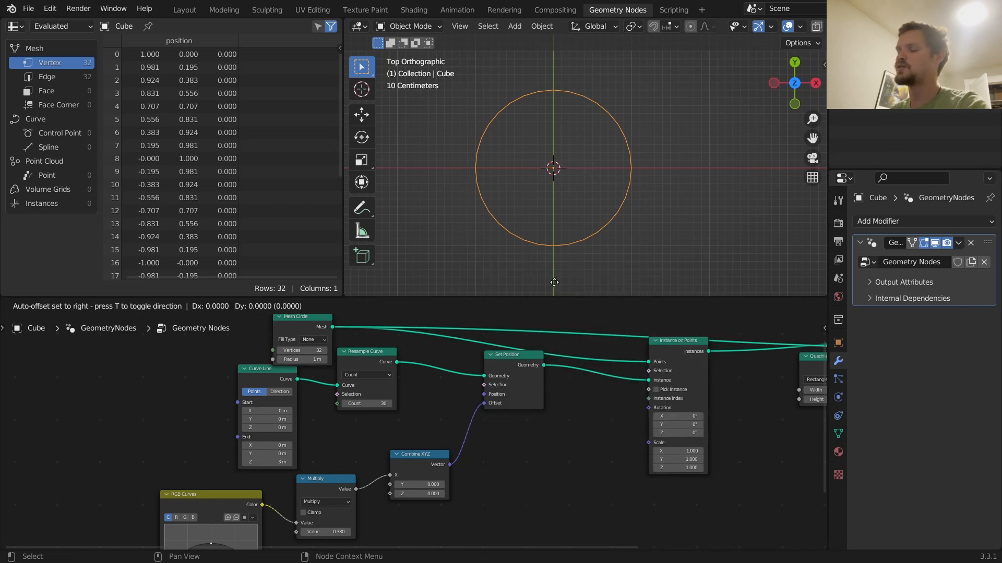
left_click(477, 448)
left_click_drag(538, 460, 646, 409)
Preview the Curve to Mesh output and orbit around the ring to examine the slats' orientation
middle_click_drag(678, 415, 530, 431)
left_click(778, 343, "ctrl+shift")
middle_click_drag(635, 224, 627, 127)
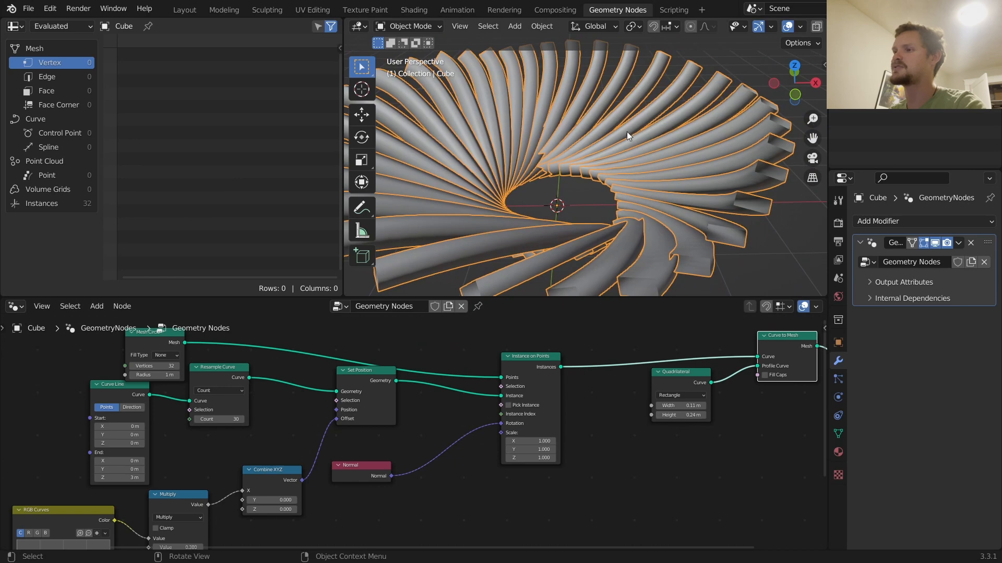
Insert an Align Euler to Vector node before the Rotation input of Instance on Points, feeding Normal into its Vector input
scroll(627, 129, "down", 2)
scroll(624, 169, "down", 1)
scroll(501, 449, "up", 2)
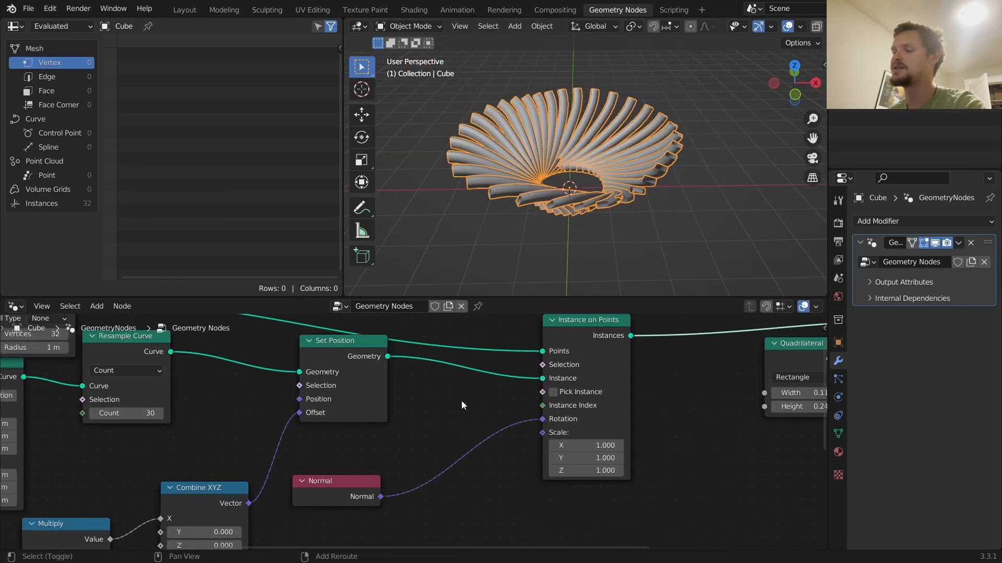
key("shift+a")
left_click(435, 281)
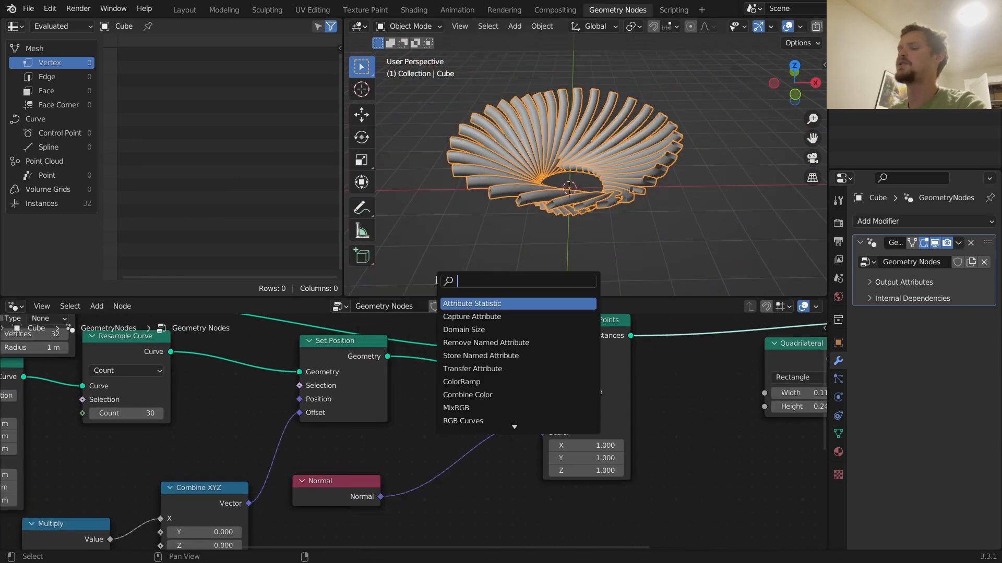
type("align")
key("Return")
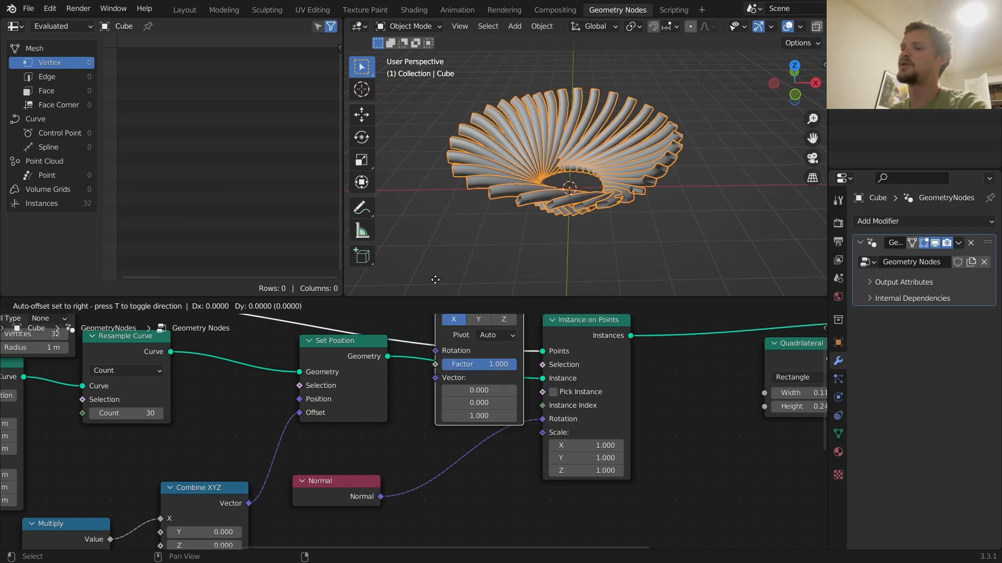
left_click(430, 366)
left_click_drag(432, 470, 431, 494)
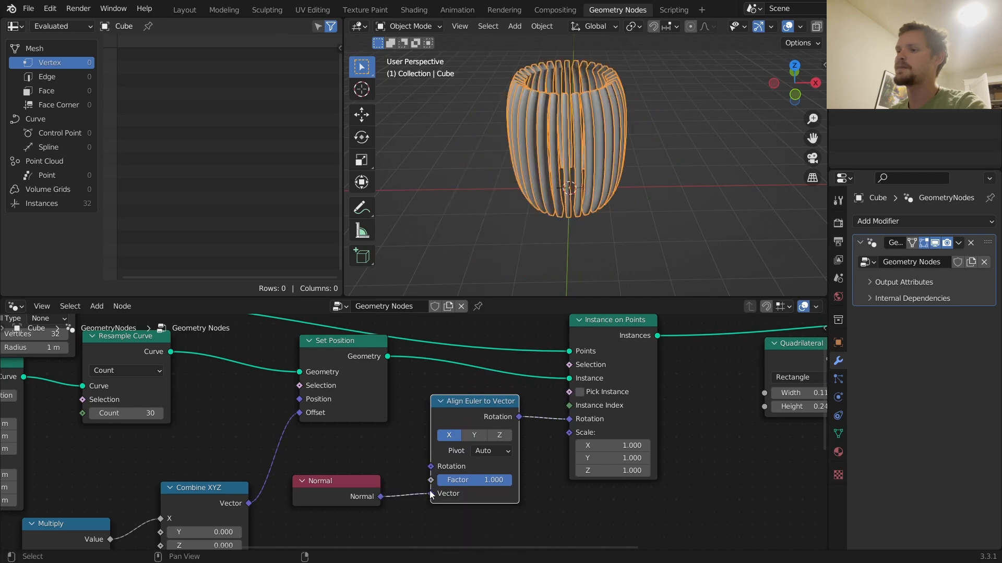
Try the Y and Z alignment axes in Align Euler to Vector and return the axis to X
left_click(472, 437)
left_click(493, 436)
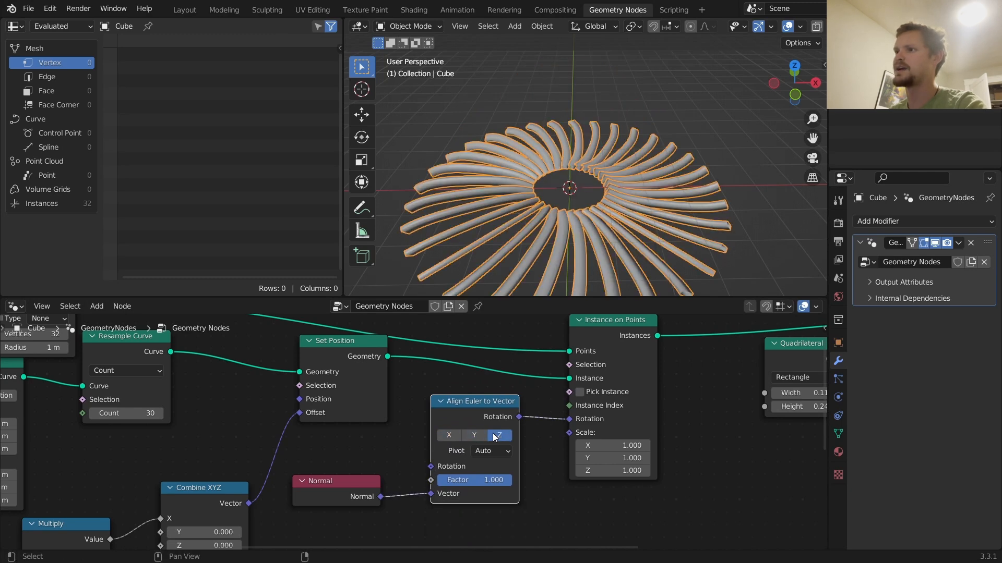
left_click(452, 434)
scroll(648, 193, "up", 4)
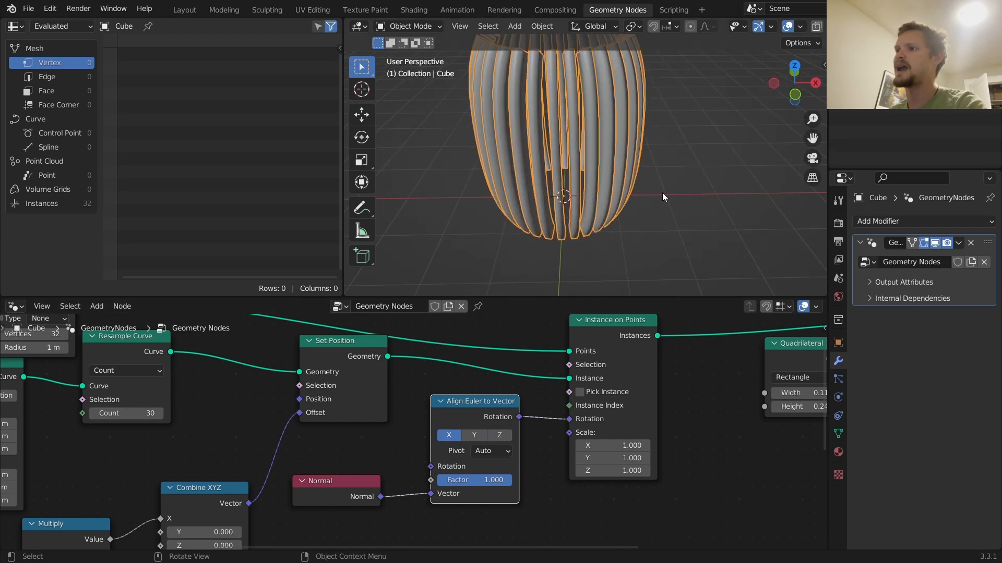
middle_click_drag(644, 138, 622, 197)
Set the Quadrilateral profile's height to 0.1 m and widen it to about 0.19 m
middle_click_drag(723, 346, 531, 360)
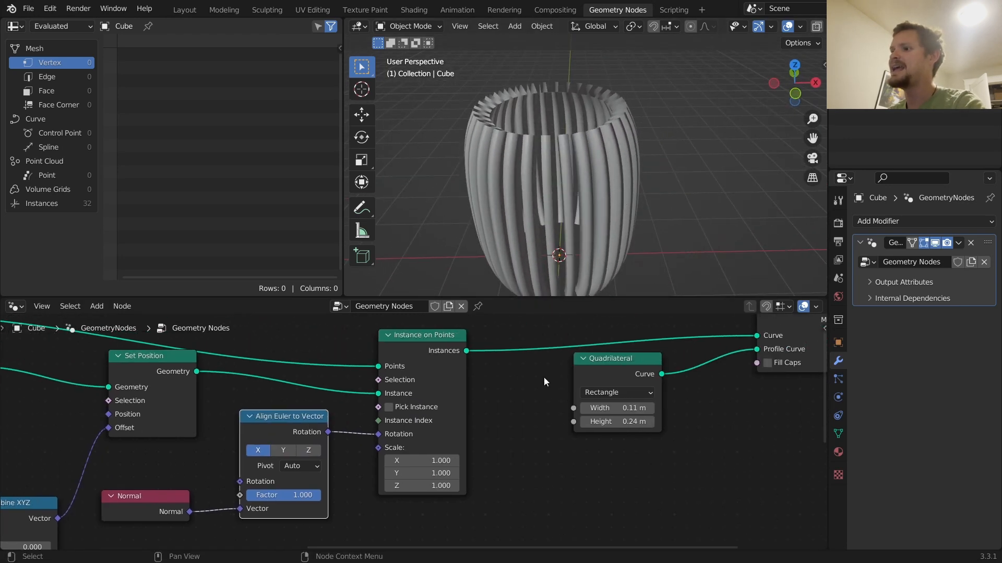
left_click(620, 421)
type(".1")
key("Return")
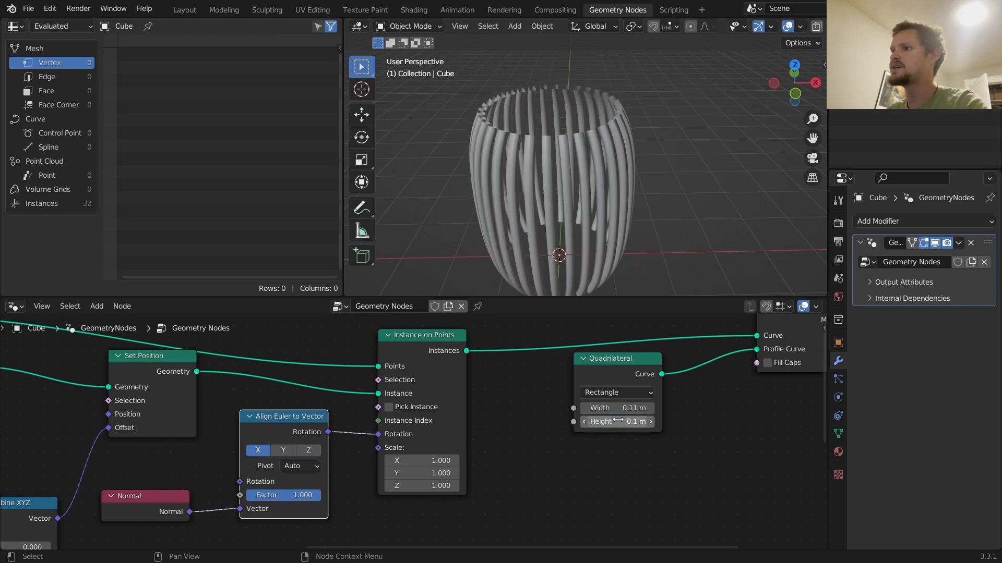
scroll(588, 152, "up", 5)
middle_click_drag(619, 201, 618, 228)
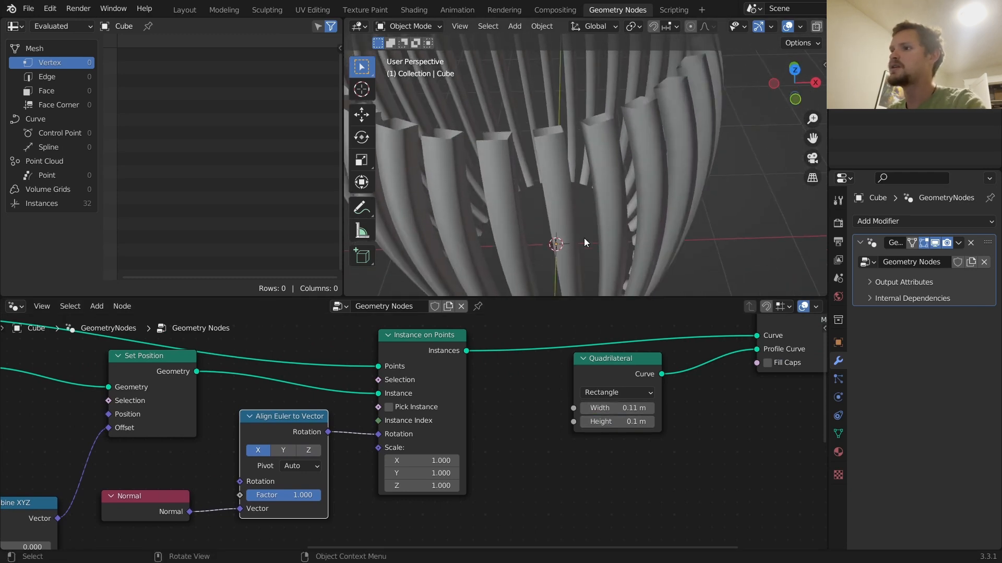
mouse_move(621, 409)
left_mouse_down()
mouse_move(646, 409)
mouse_move(638, 409)
left_mouse_up()
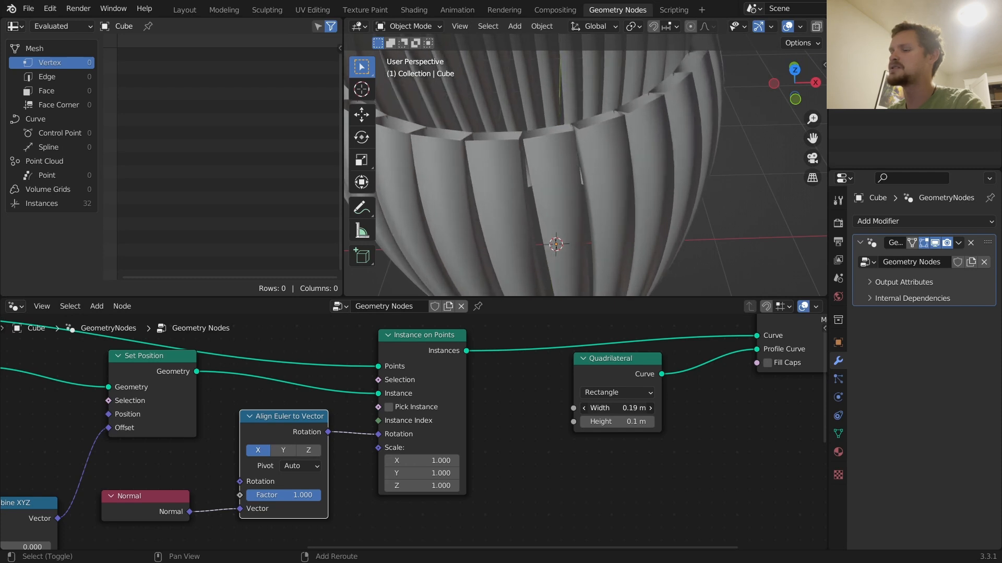
scroll(611, 152, "down", 4)
middle_click_drag(611, 151, 586, 158)
scroll(586, 158, "up", 2)
mouse_move(625, 421)
left_mouse_down("shift")
mouse_move(613, 422)
mouse_move(624, 422)
left_mouse_up("shift")
Try 17 vertices on the Mesh Circle with a 0.37 m wide Quadrilateral profile, and undo both changes
scroll(344, 424, "down", 1)
scroll(344, 423, "down", 3)
middle_click_drag(133, 395, 546, 402)
left_click_drag(446, 385, 414, 385)
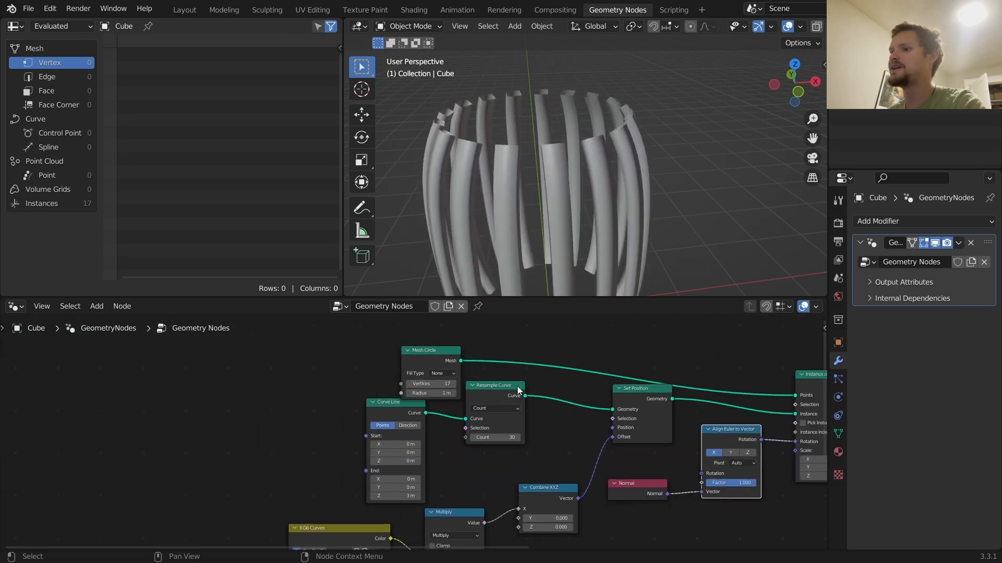
middle_click_drag(594, 395, 290, 381)
scroll(400, 429, "up", 3)
left_click_drag(688, 407, 724, 407)
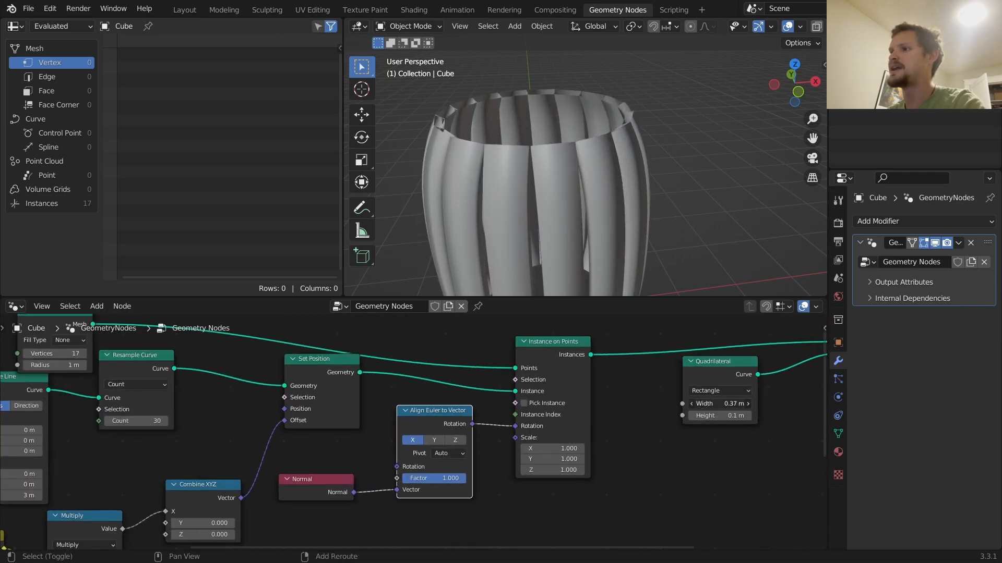
scroll(575, 189, "down", 5)
middle_click_drag(575, 190, 587, 174)
key("ctrl+z")
key("ctrl+z")
Set the Mesh Circle to 26 vertices and the Quadrilateral width to 0.25 m
middle_click_drag(302, 385, 529, 406)
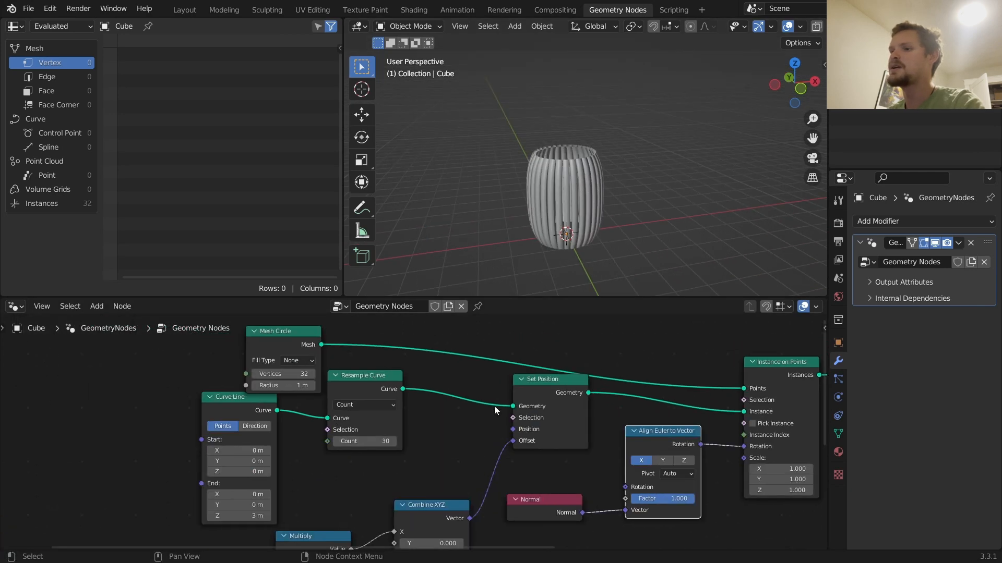
scroll(397, 386, "up", 2)
left_click(268, 366)
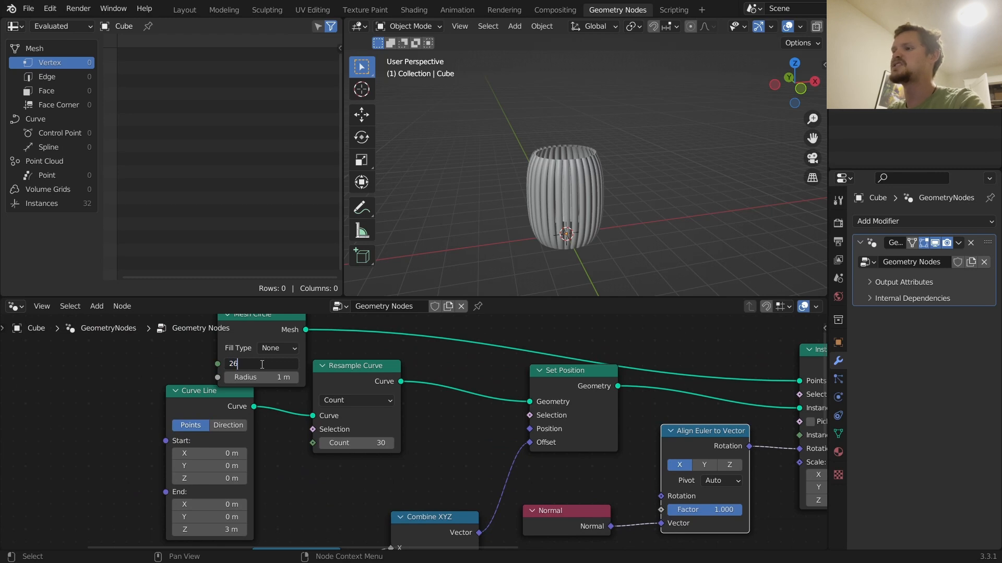
key("Return")
scroll(599, 156, "up", 3)
middle_click_drag(699, 395, 368, 394)
left_click_drag(701, 420, 707, 420, "shift")
Preview the Quadrilateral profile alone, move its node farther from Curve to Mesh, and return the preview to Curve to Mesh
left_click(697, 377, "alt+shift")
left_click_drag(697, 376, 673, 410)
middle_click_drag(551, 246, 576, 127, "shift")
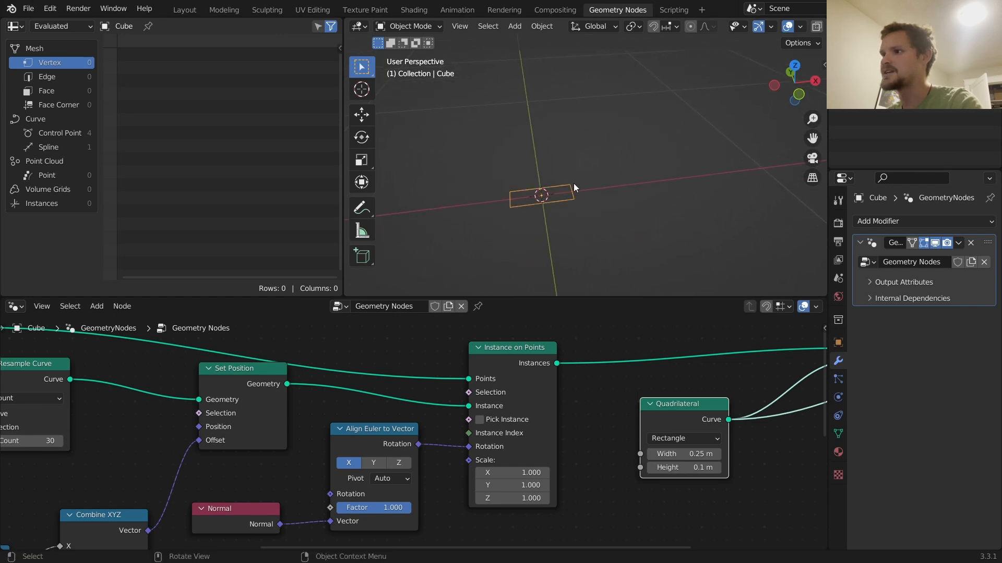
left_click_drag(681, 412, 626, 421)
middle_click_drag(698, 389, 454, 389)
left_click(656, 331, "ctrl+shift")
Insert a Fillet Curve node between Quadrilateral and the Profile Curve input of Curve to Mesh, with Limit Radius enabled
key("shift+a")
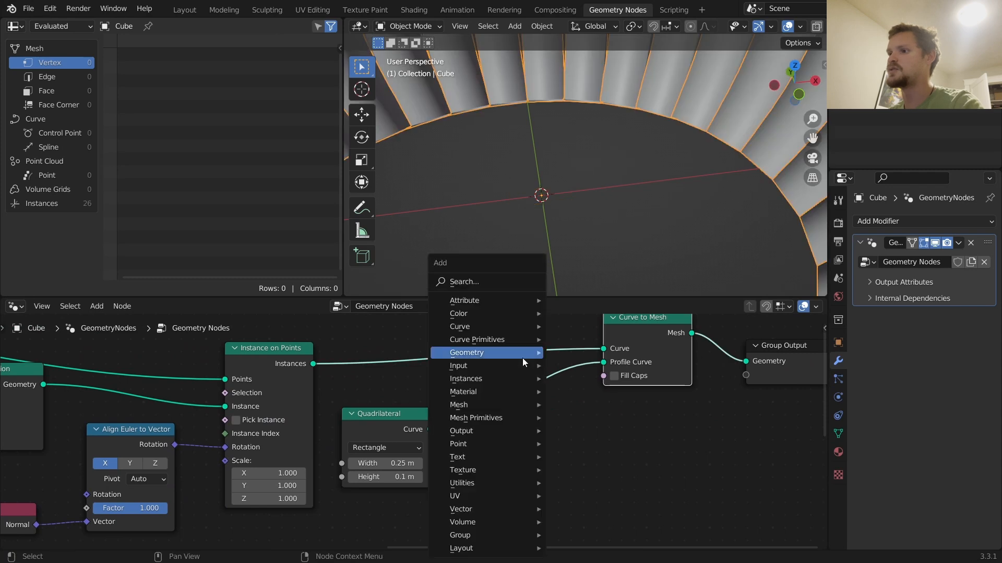
mouse_move(489, 291)
type("fill")
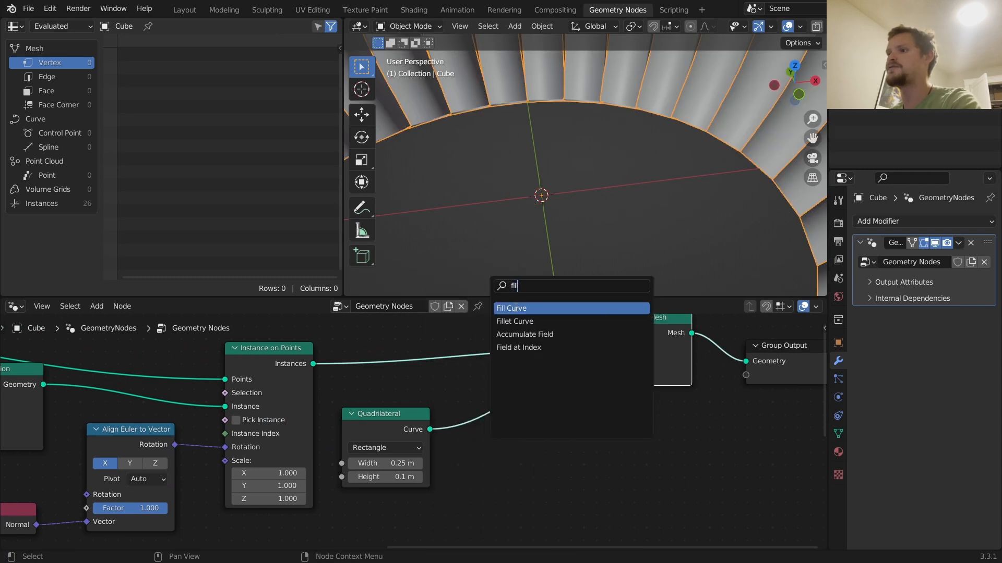
left_click(516, 321)
left_click(519, 384)
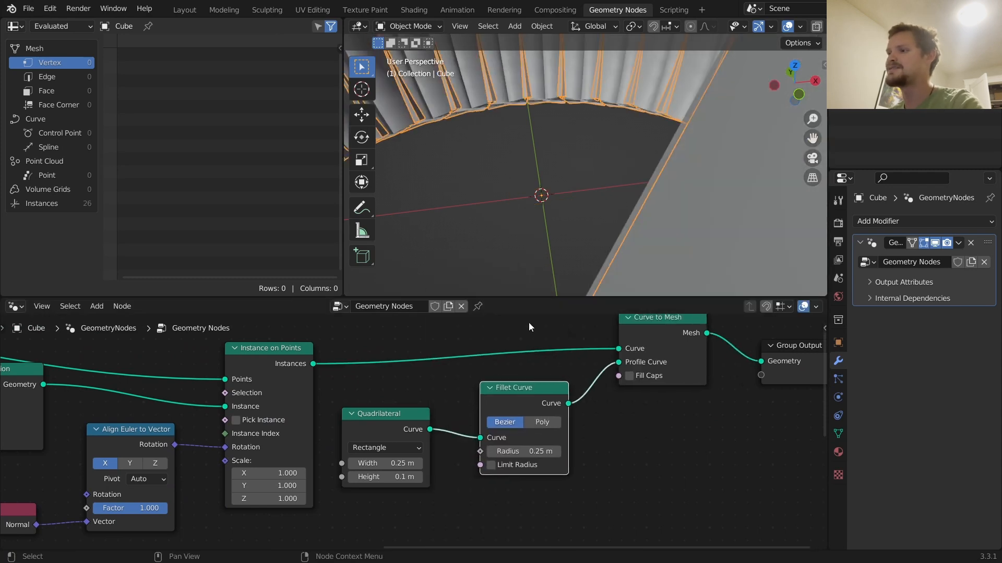
left_click(491, 465)
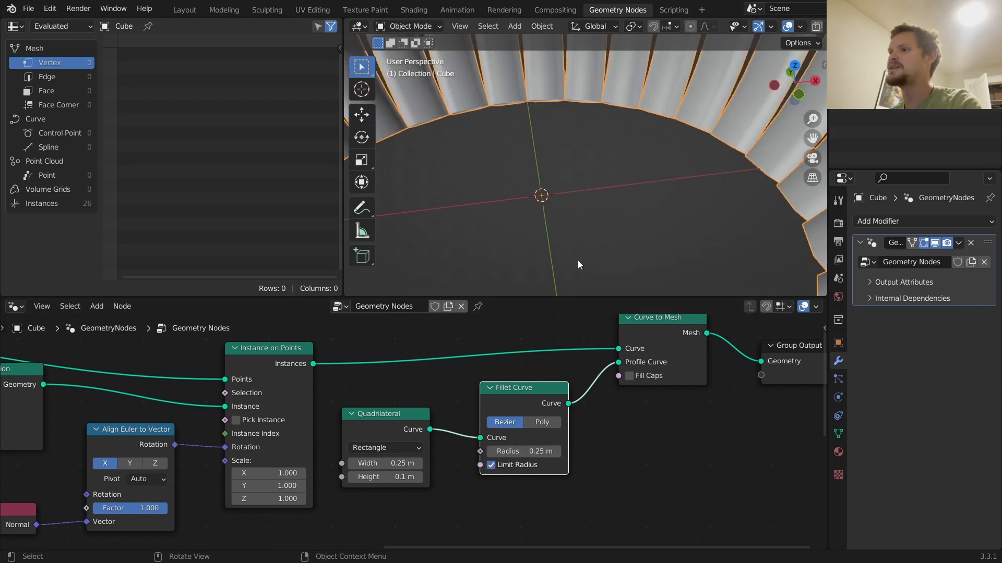
Preview the Fillet Curve output and set it to Poly mode with a count of 5 and a radius of 0.02 m
left_click(523, 391, "ctrl+shift")
scroll(543, 214, "up", 2)
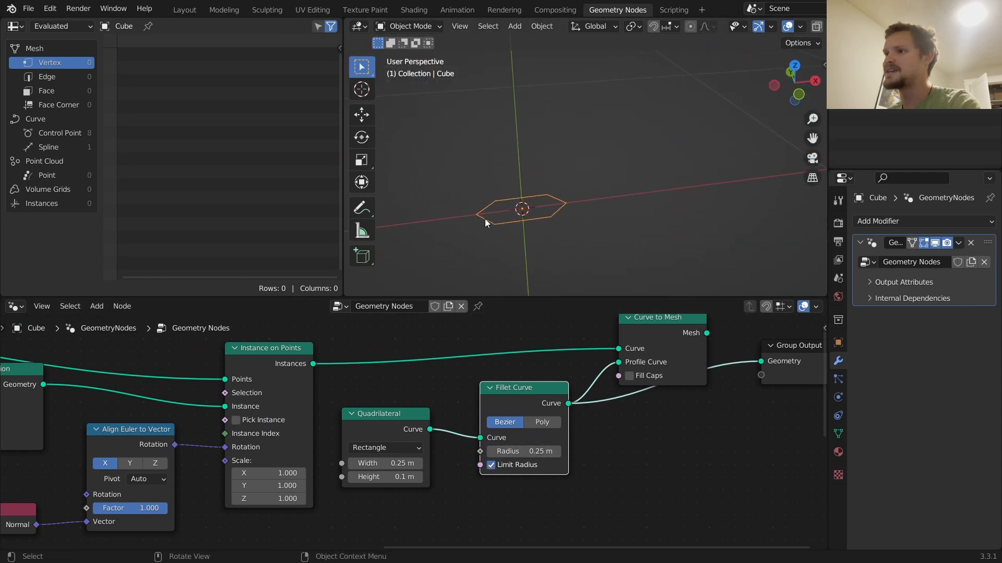
left_click(543, 421)
left_click(559, 451)
left_click(559, 451)
left_click(558, 451)
left_click(557, 450)
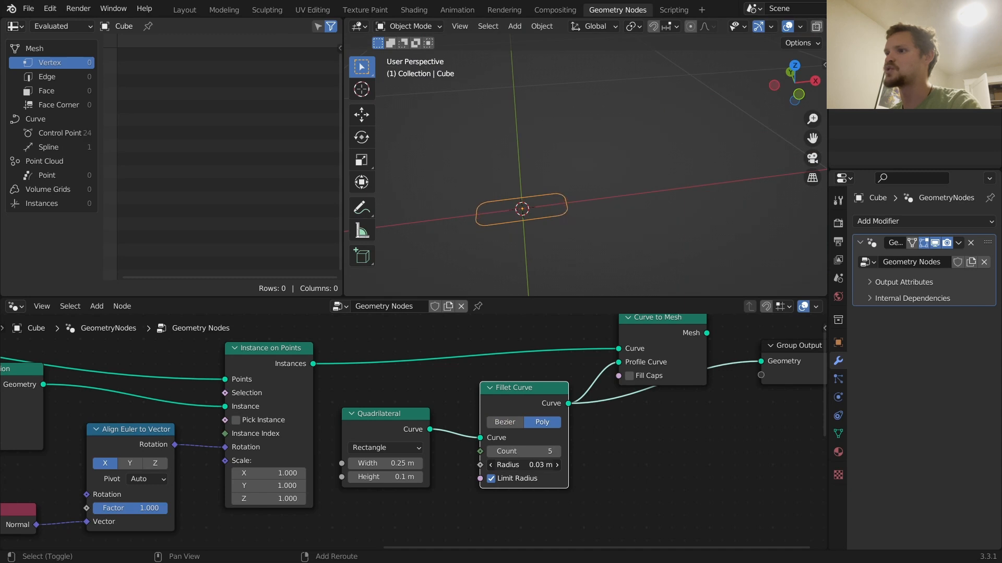
scroll(664, 437, "down", 2)
Route the Curve to Mesh output back to Group Output and examine the rounded slats from the side
left_click(587, 362, "ctrl+shift")
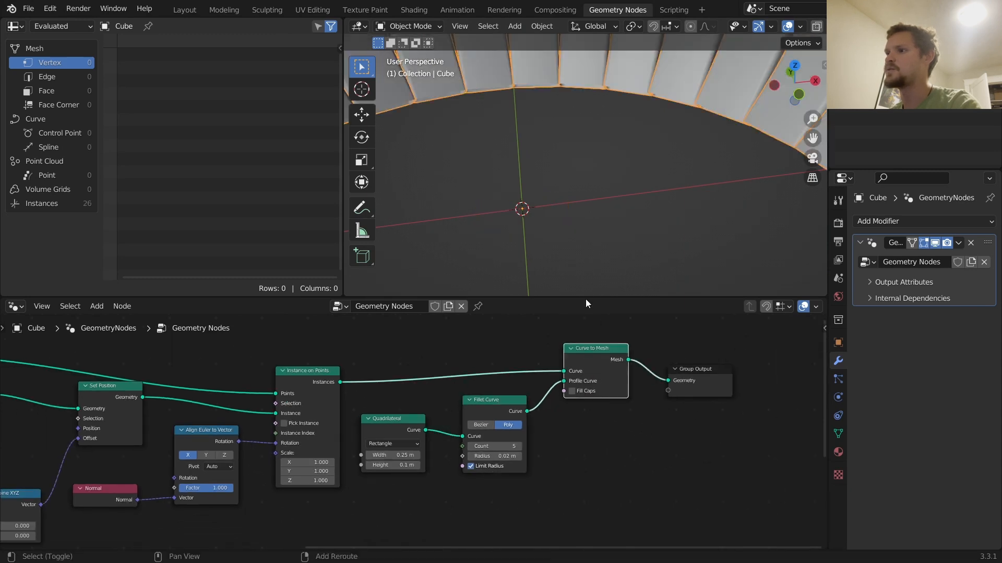
scroll(572, 142, "down", 4)
scroll(572, 138, "down", 6)
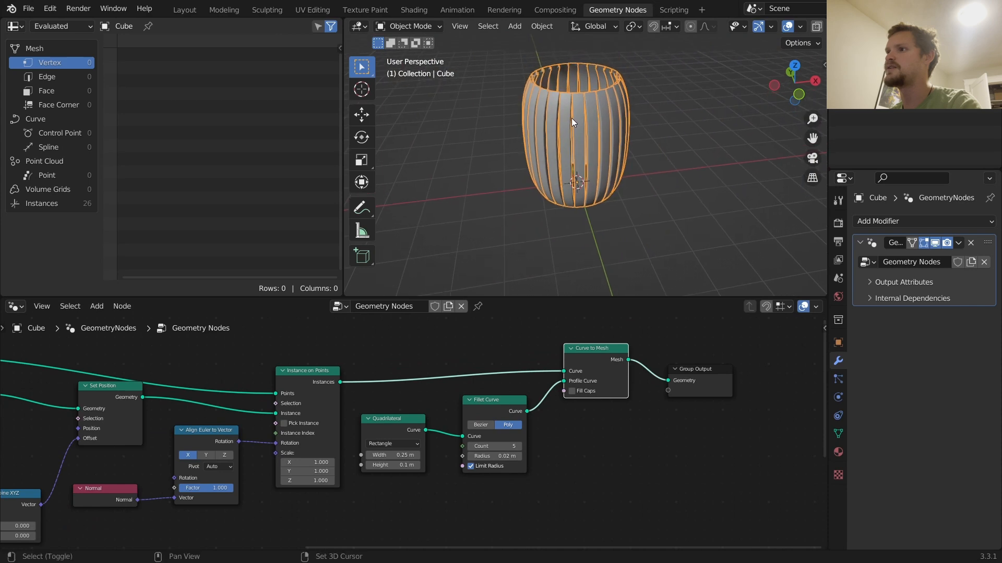
left_click(684, 95)
middle_click_drag(684, 95, 693, 77)
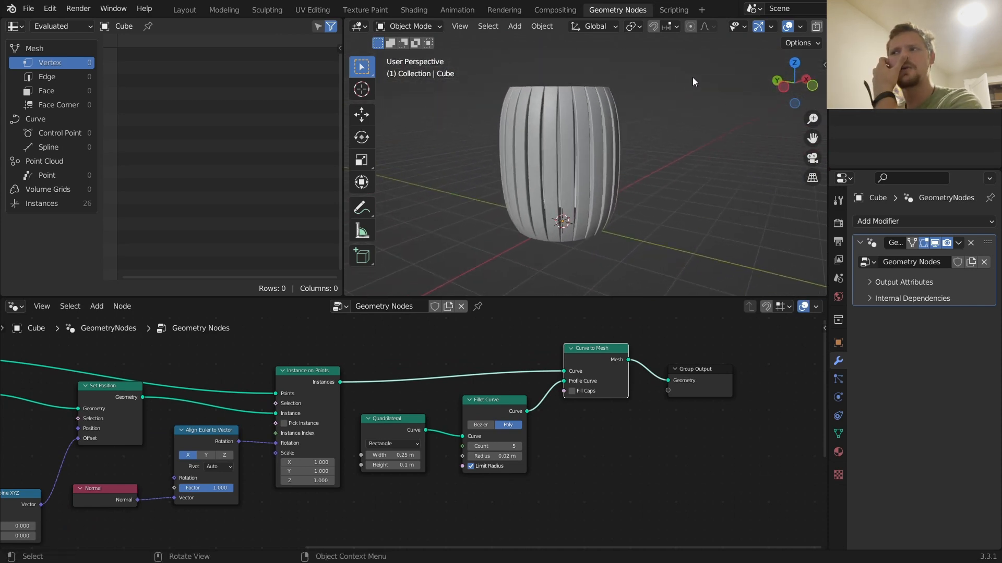
Flatten the slats' bulge by setting the RGB Curves middle point's height to 0.38 and the Multiply value to 0.59
middle_click_drag(121, 444, 626, 315)
scroll(437, 418, "up", 5)
left_click_drag(431, 459, 393, 459, "shift")
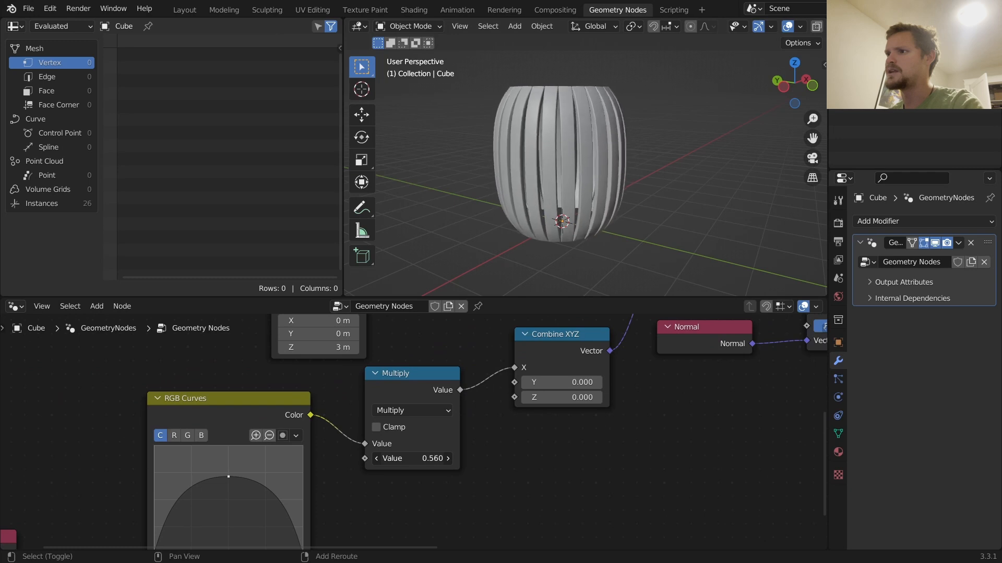
left_click_drag(412, 458, 444, 458)
middle_click_drag(226, 487, 339, 426)
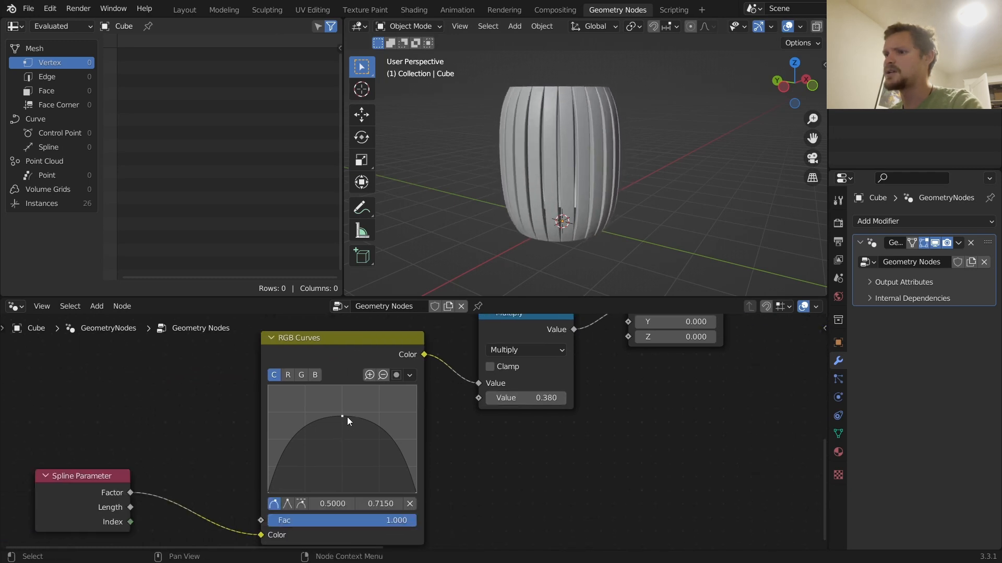
left_click_drag(379, 502, 293, 502, "shift")
left_click_drag(541, 399, 600, 398, "shift")
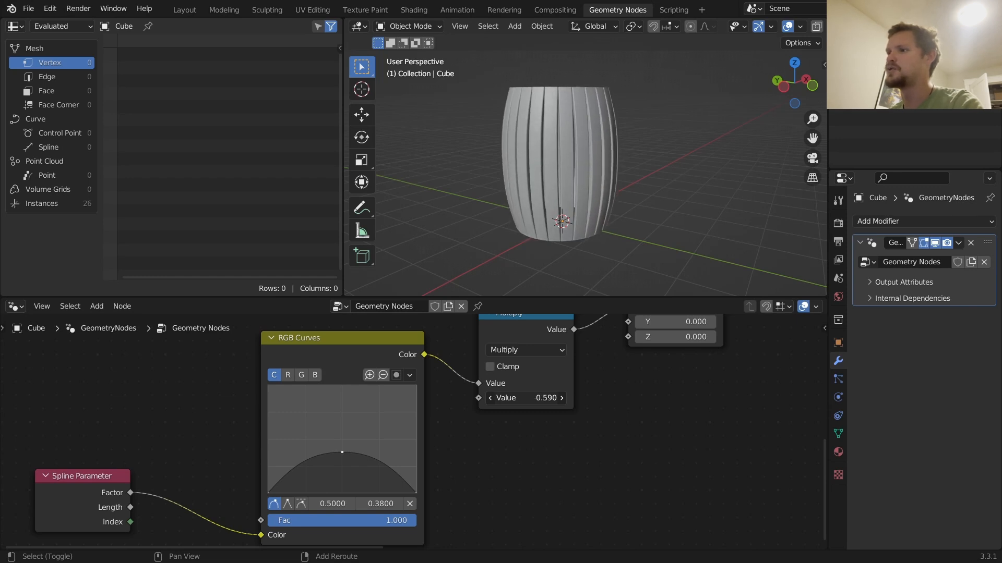
scroll(652, 136, "up", 6)
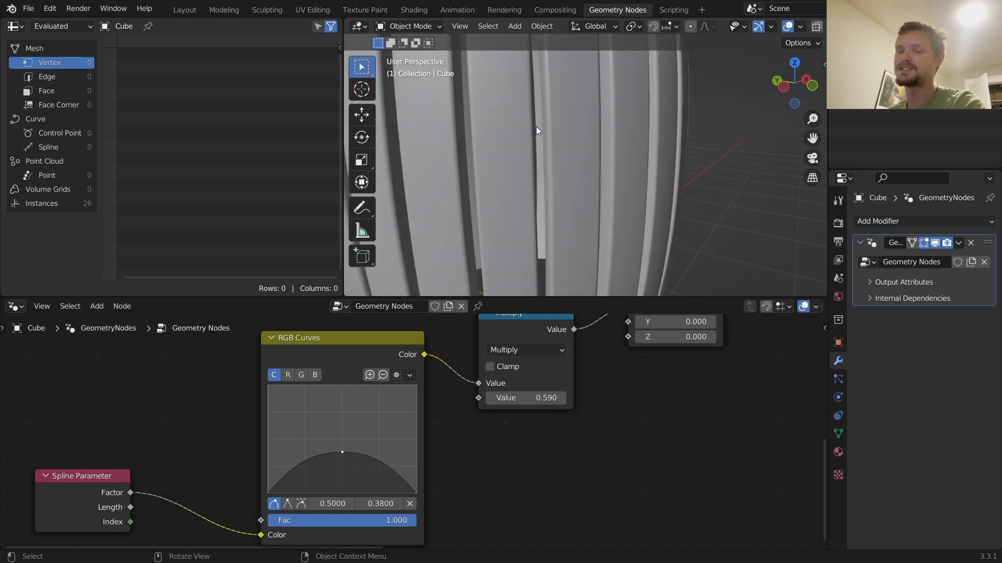
scroll(574, 137, "down", 6)
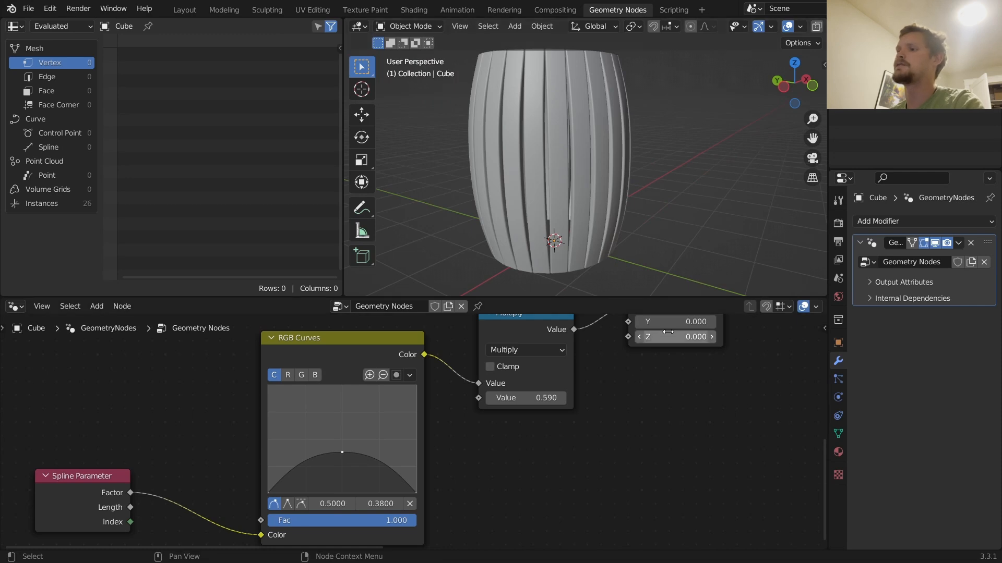
Move the Mesh Circle node clear of Curve Line and add a Value node beside it
scroll(567, 350, "down", 5)
scroll(482, 454, "up", 2)
scroll(372, 405, "up", 1)
middle_click_drag(394, 395, 508, 426)
scroll(444, 412, "up", 6)
left_click_drag(467, 357, 479, 328)
middle_click_drag(501, 351, 574, 390)
key("shift+a")
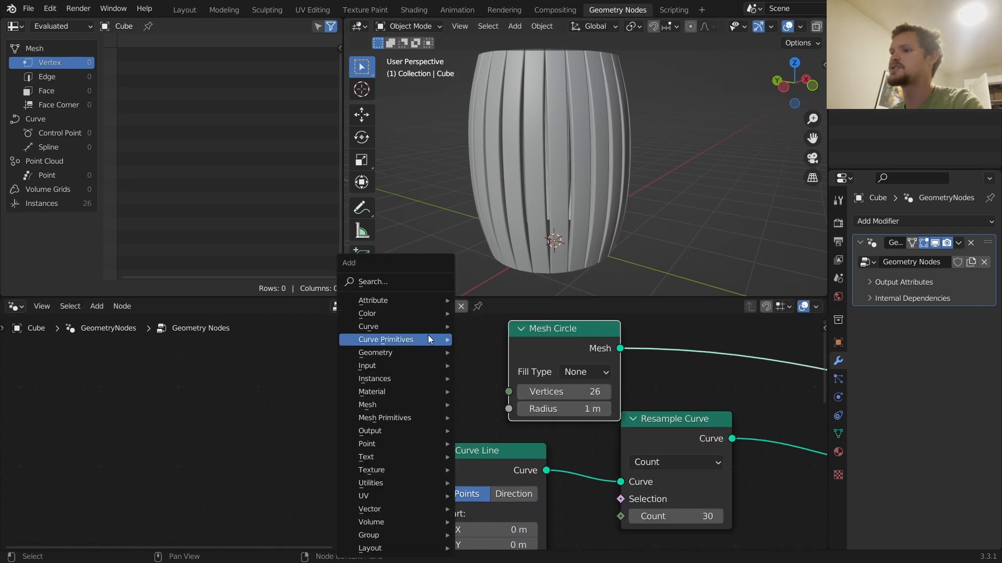
left_click(418, 285)
type("va")
left_click(434, 302)
left_click(333, 356)
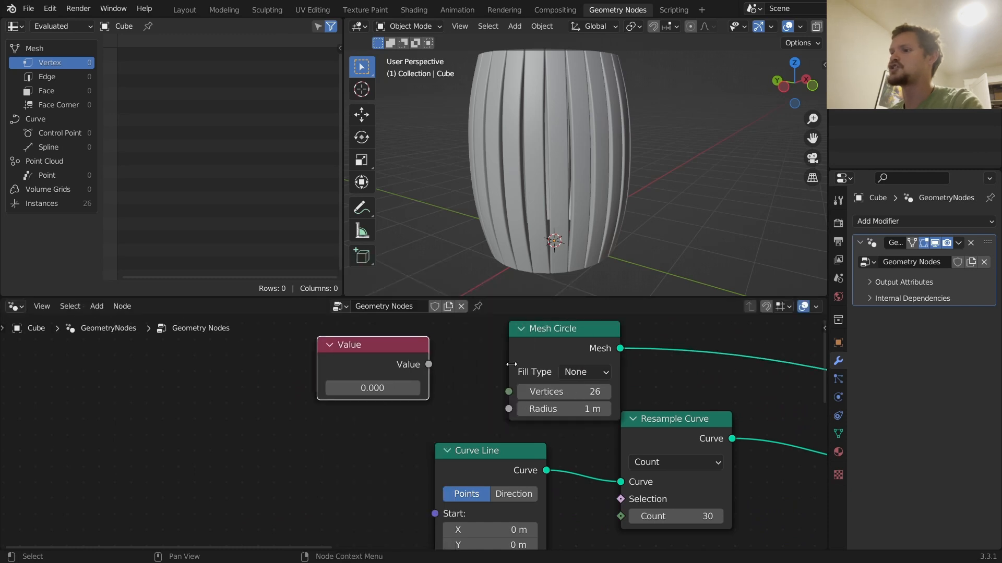
Try 40 vertices on the Mesh Circle, check the overlapping slats up close, and undo the change
left_click(568, 395)
type("40")
key("Return")
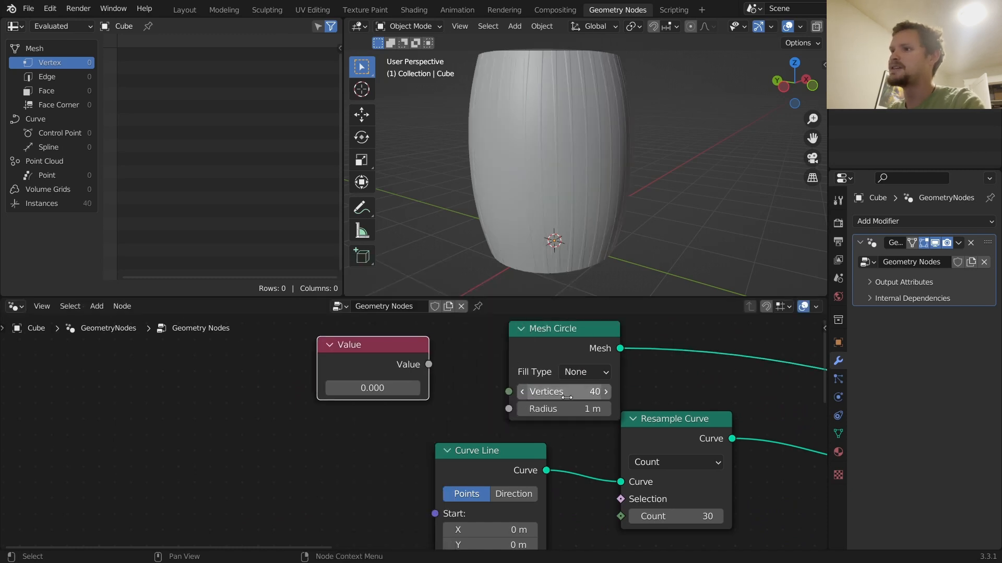
scroll(584, 131, "up", 4)
scroll(562, 136, "down", 1)
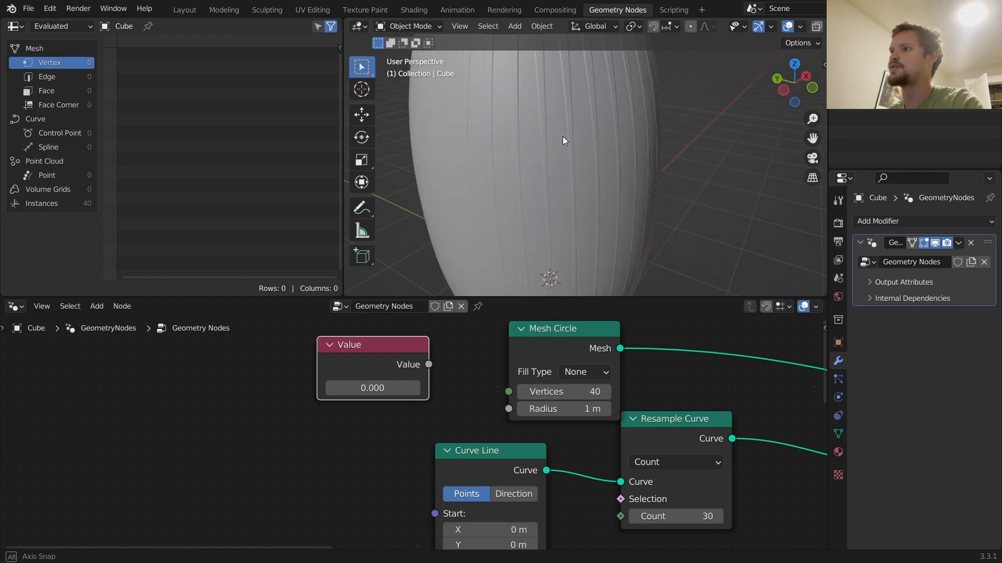
key("ctrl+z")
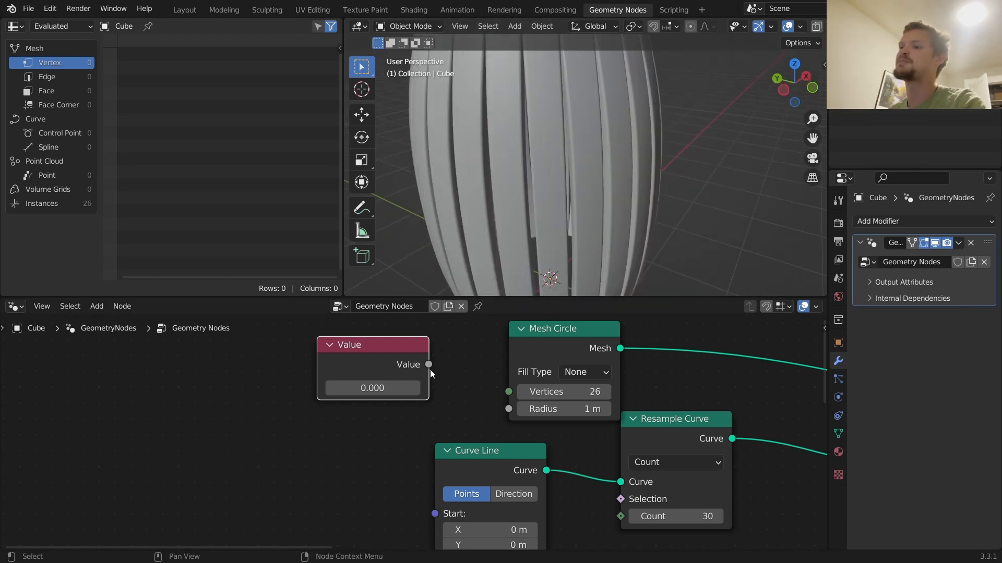
Connect the Value node to the Mesh Circle's Vertices, set it to 26, and move the node farther away from Mesh Circle
left_click_drag(429, 365, 509, 392)
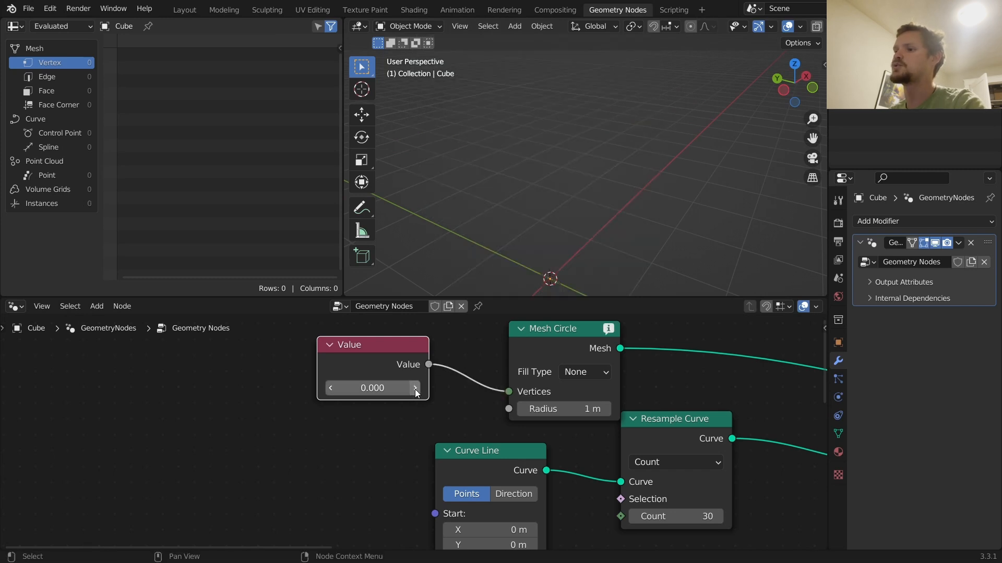
left_click(372, 388)
type("26")
key("Return")
left_click_drag(365, 366, 274, 370)
scroll(331, 368, "down", 5)
middle_click_drag(420, 344, 336, 377)
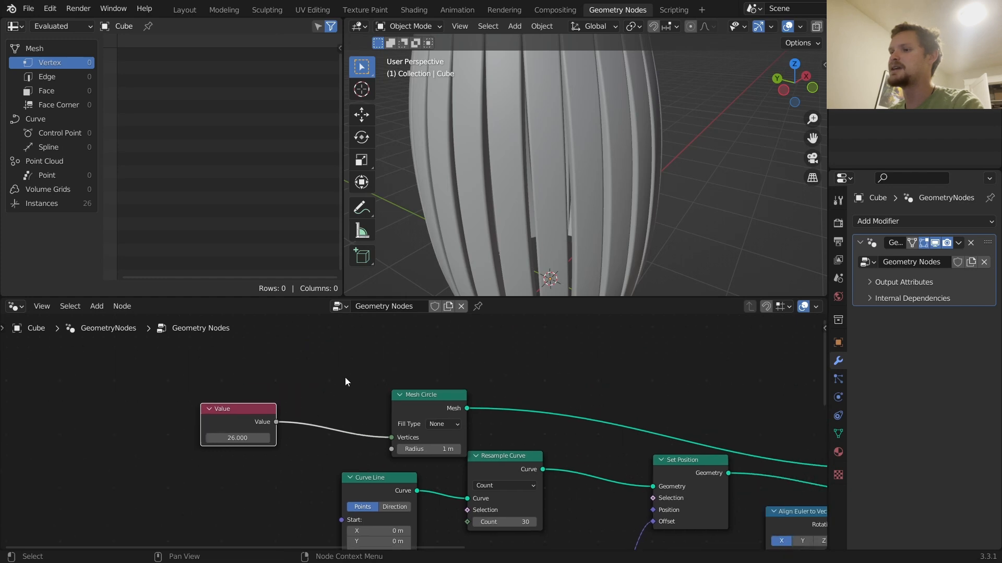
Inspect the whole barrel, try a different slat count on the shared Value node, and undo the change
middle_click_drag(561, 449, 562, 449)
scroll(564, 186, "down", 4)
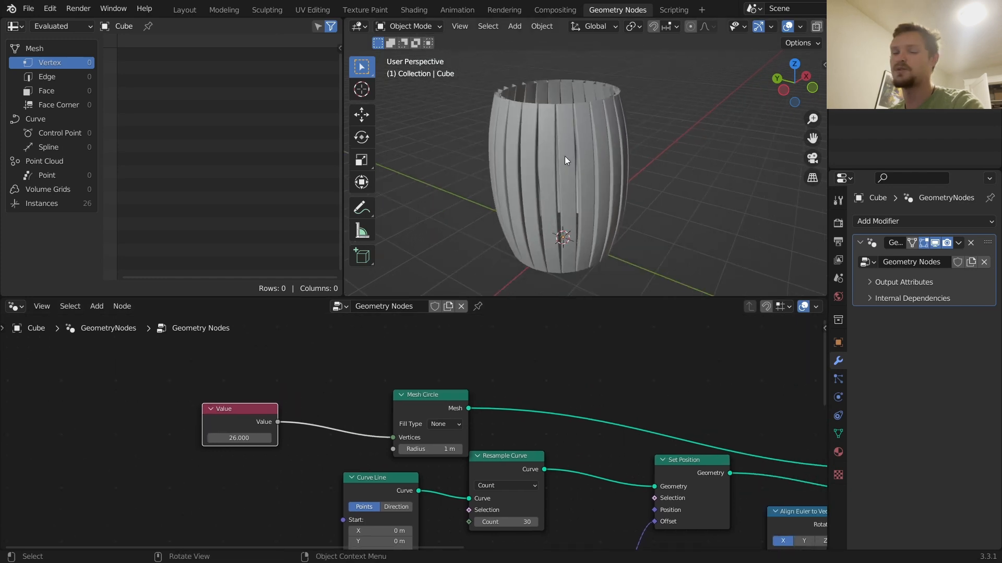
scroll(584, 131, "up", 3)
middle_click_drag(580, 111, 570, 171, "shift")
left_click_drag(239, 438, 293, 438)
key("ctrl+z")
Add a Math node above Mesh Circle and feed the slat-count Value into its second input
key("shift+a")
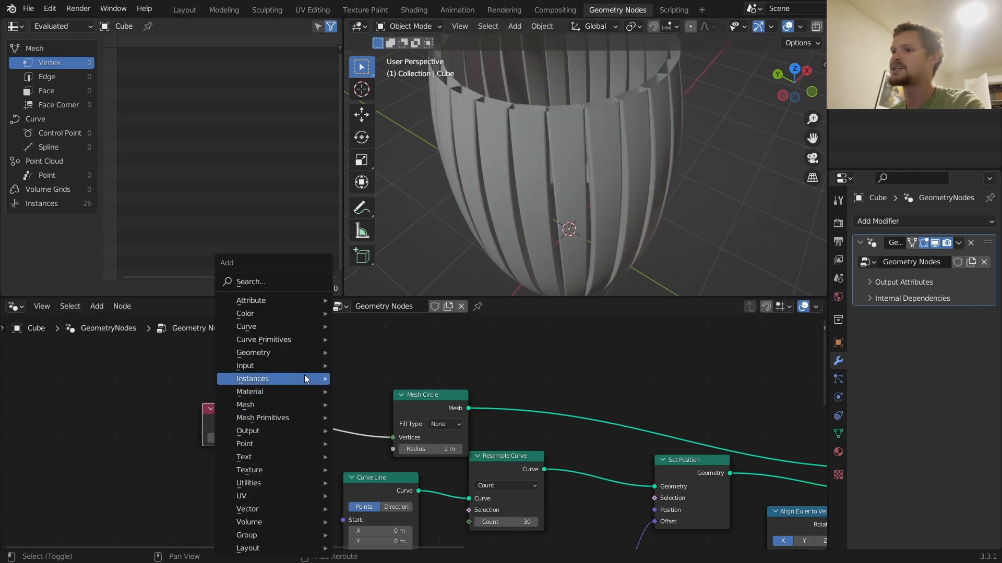
left_click(268, 285)
type("math")
key("Return")
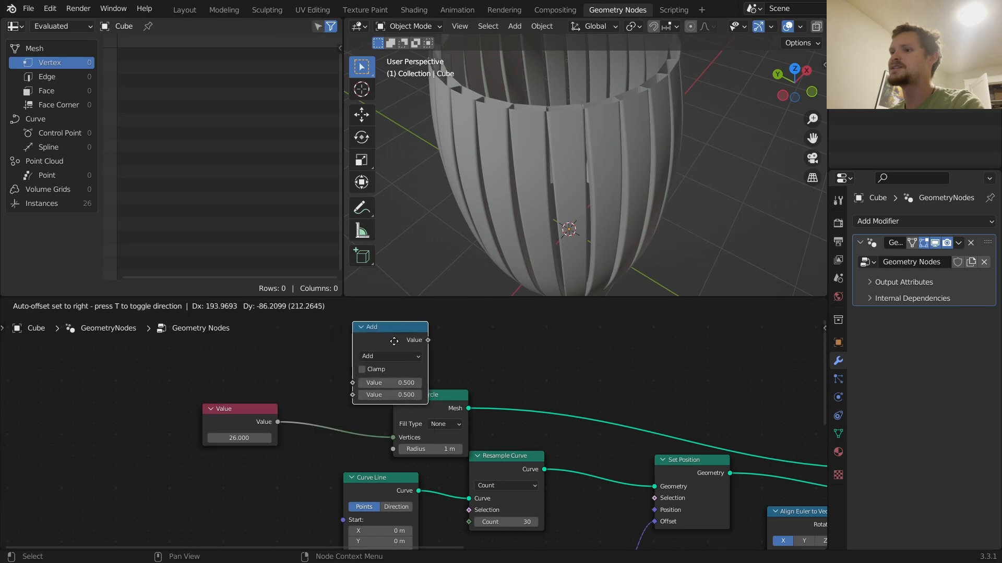
left_click(415, 337)
left_click_drag(278, 434, 374, 387)
Switch the new Math node to Divide with a first value of 26, and shift it slightly away from the Value node
left_click(401, 352)
key("d")
left_click(404, 374)
type("26")
key("Return")
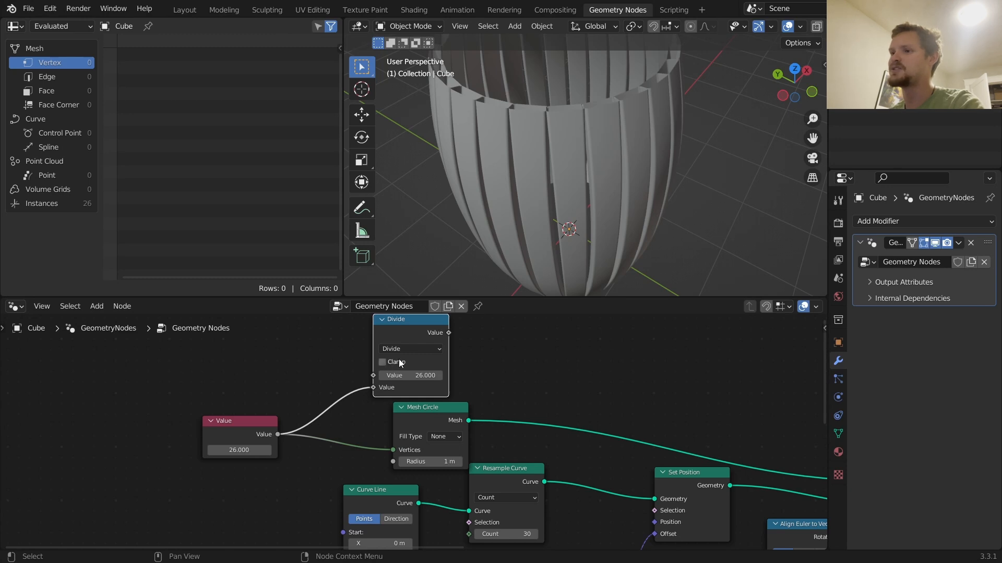
left_click_drag(414, 321, 428, 321)
Try a slat count of 30.2 on the shared Value node and undo the change
left_click_drag(243, 451, 274, 451)
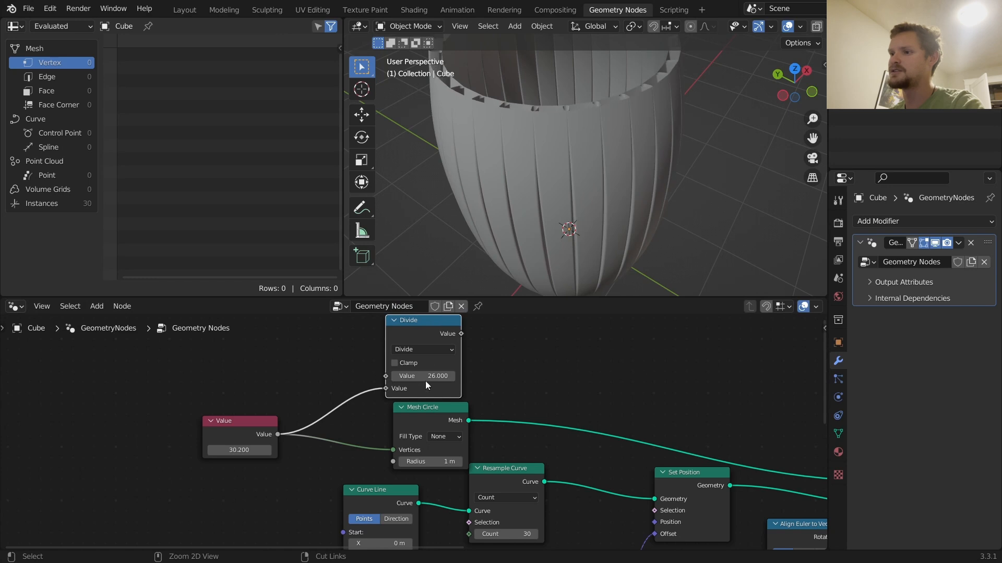
key("ctrl+z")
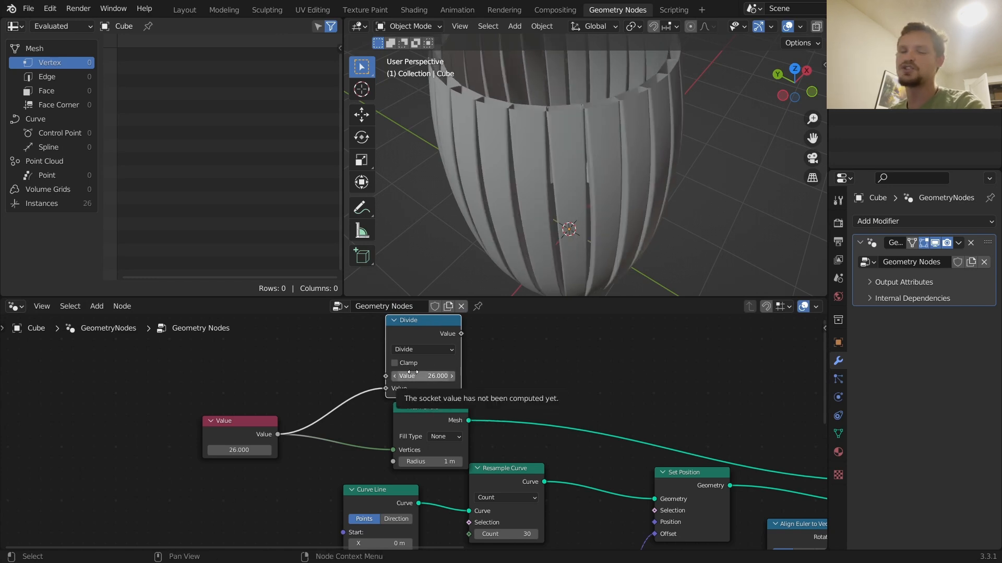
Move the Quadrilateral node up, clear of the space between Instance on Points and Fillet Curve
scroll(527, 387, "down", 3)
middle_click_drag(528, 392, 295, 369)
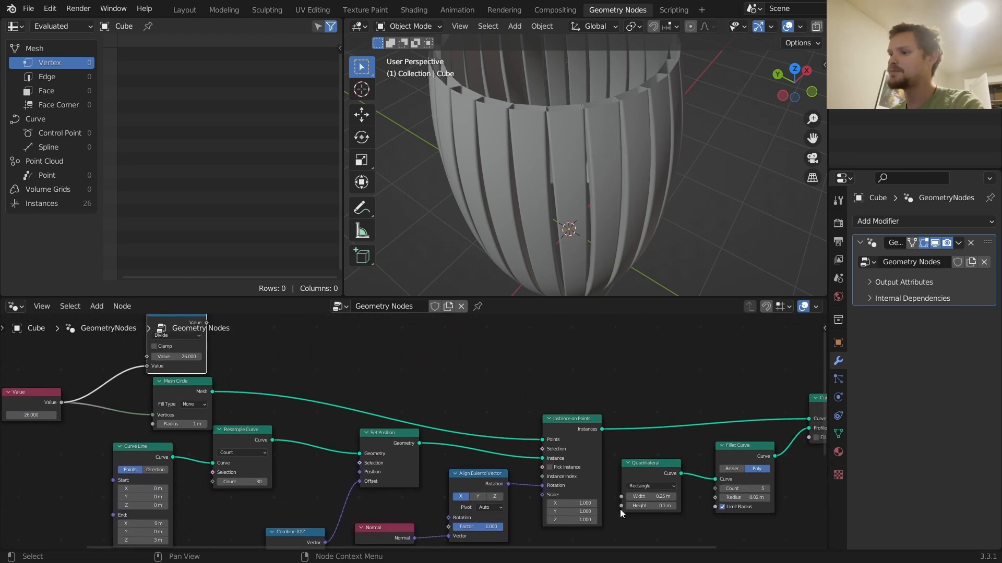
left_click_drag(634, 484, 646, 376)
key("ctrl+z")
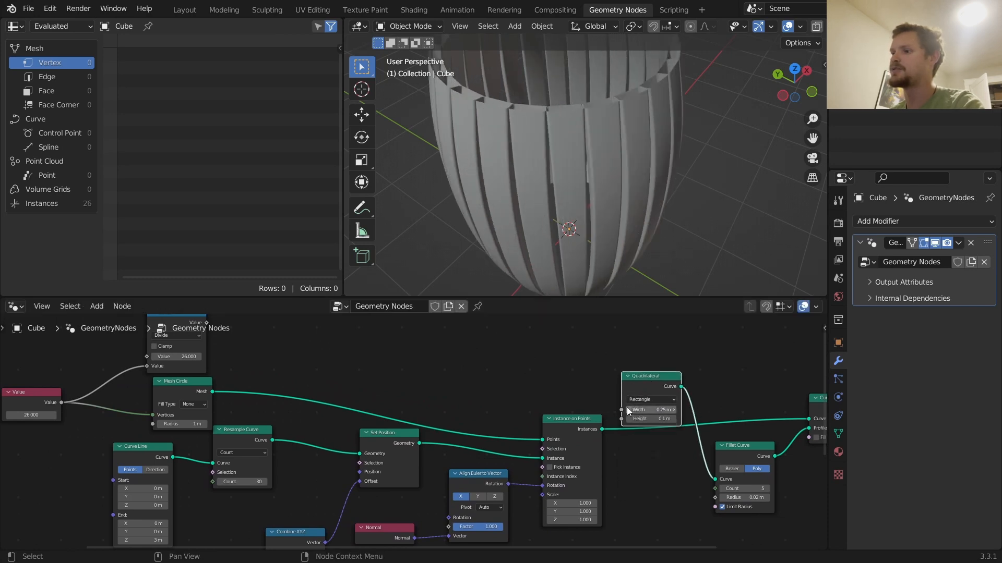
Add a Multiply math node above Set Position and connect its output to the Quadrilateral's Width
left_click_drag(621, 411, 443, 351)
type("math")
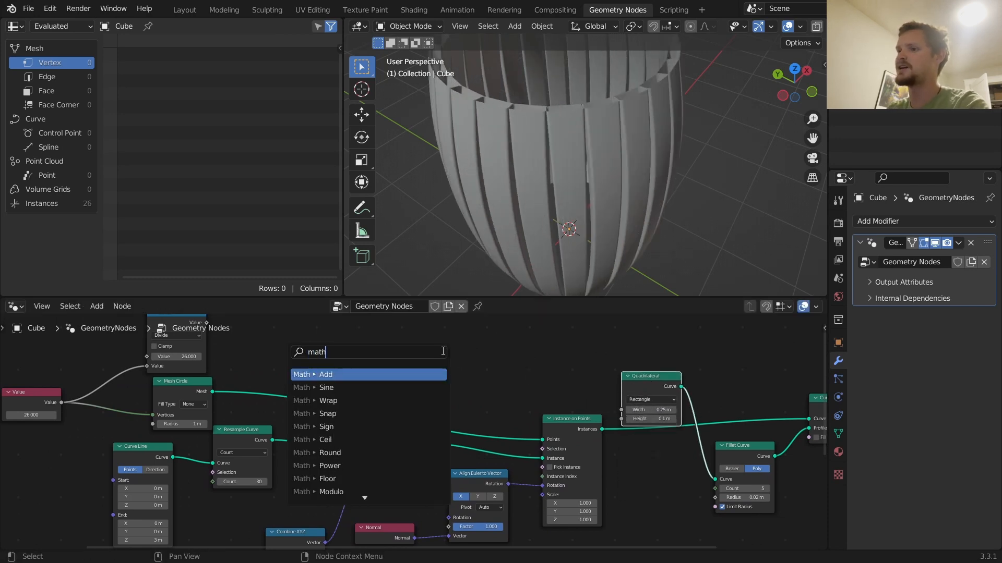
type(" mul")
key("Return")
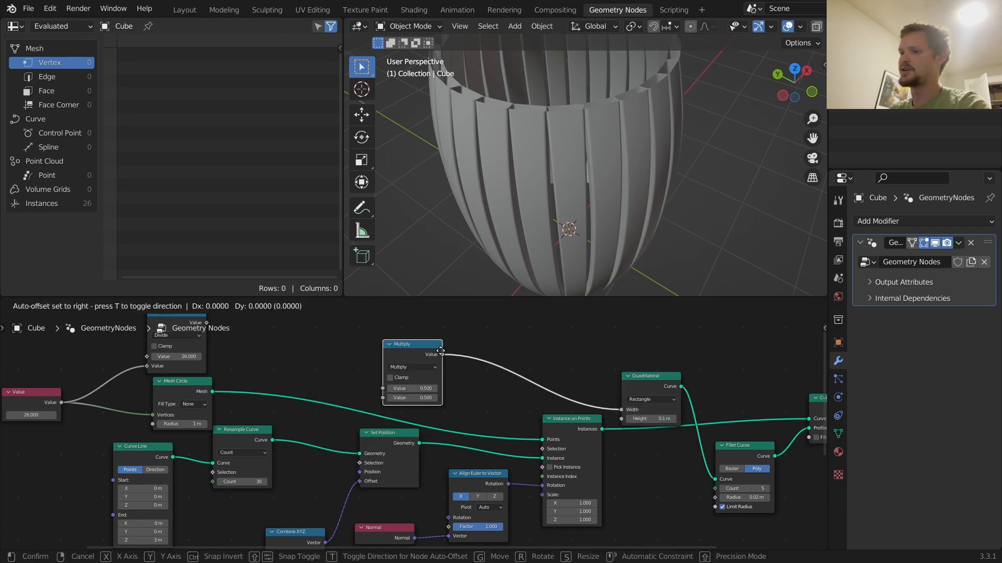
left_click(484, 350)
right_click_drag(546, 386, 574, 372, "ctrl")
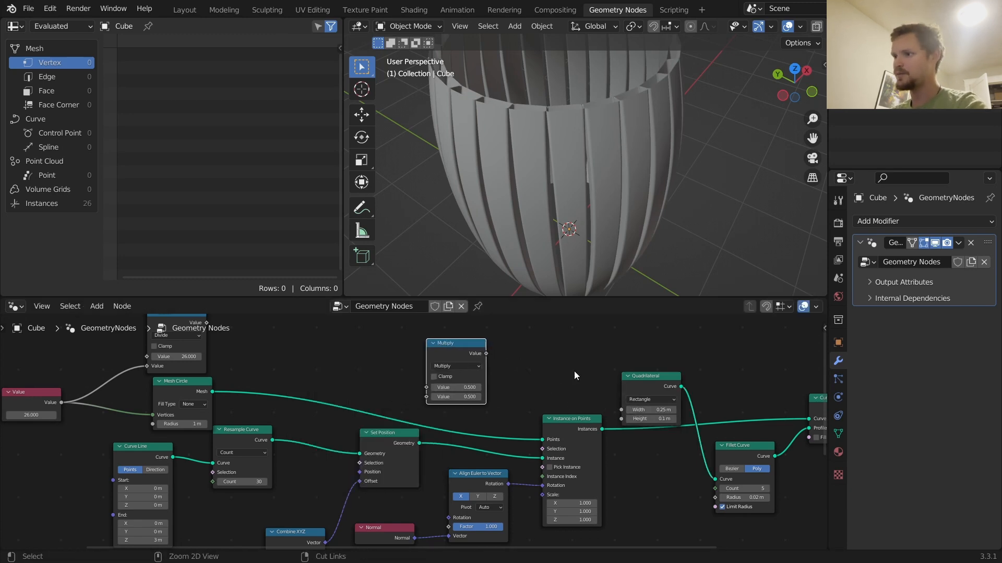
scroll(573, 372, "up", 2)
left_click_drag(486, 354, 620, 410)
Set the width Multiply node's first value to 0.25 and feed the Divide result into its second value
left_click(449, 388)
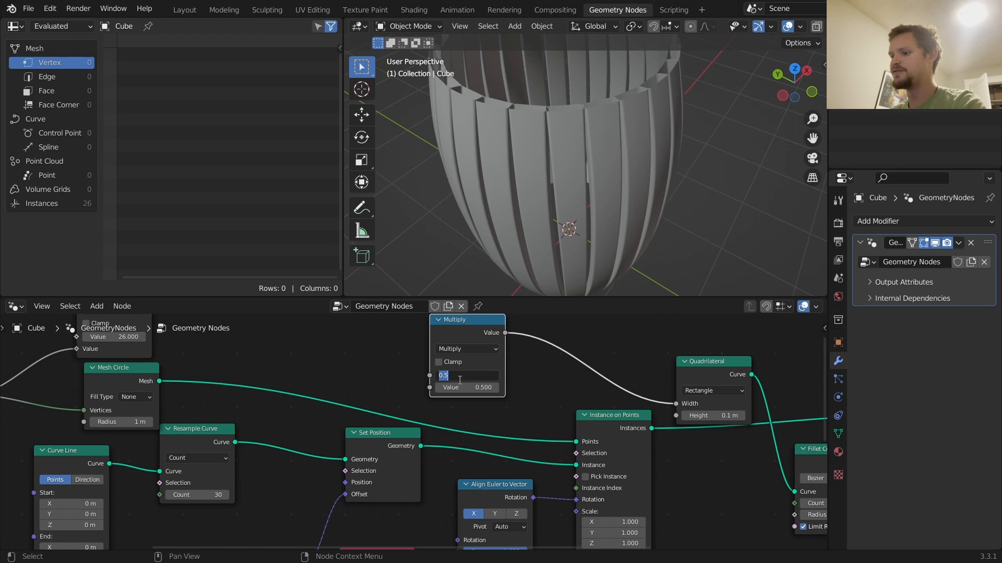
type("0.25")
key("Return")
middle_click_drag(295, 386, 407, 456)
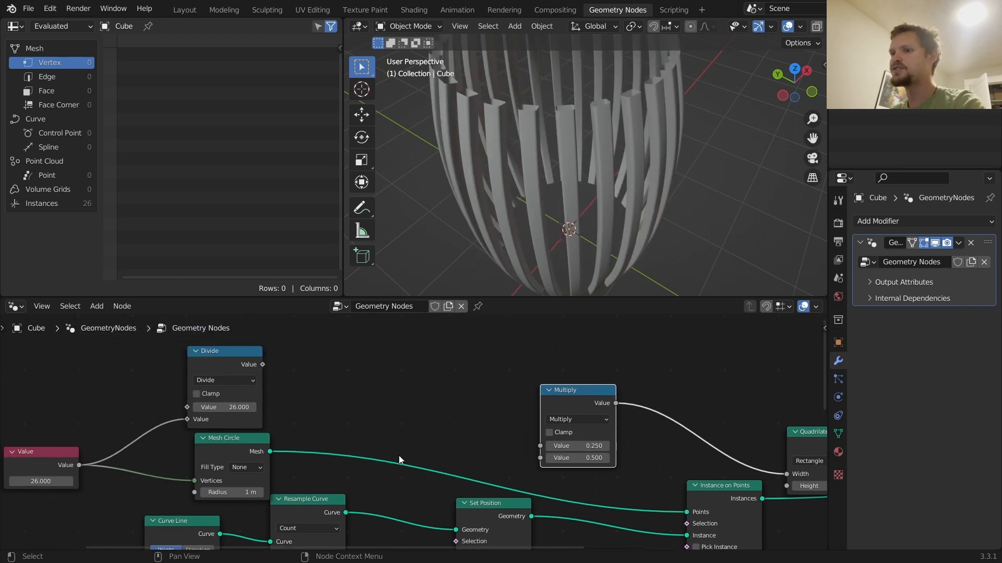
left_click_drag(262, 365, 541, 458)
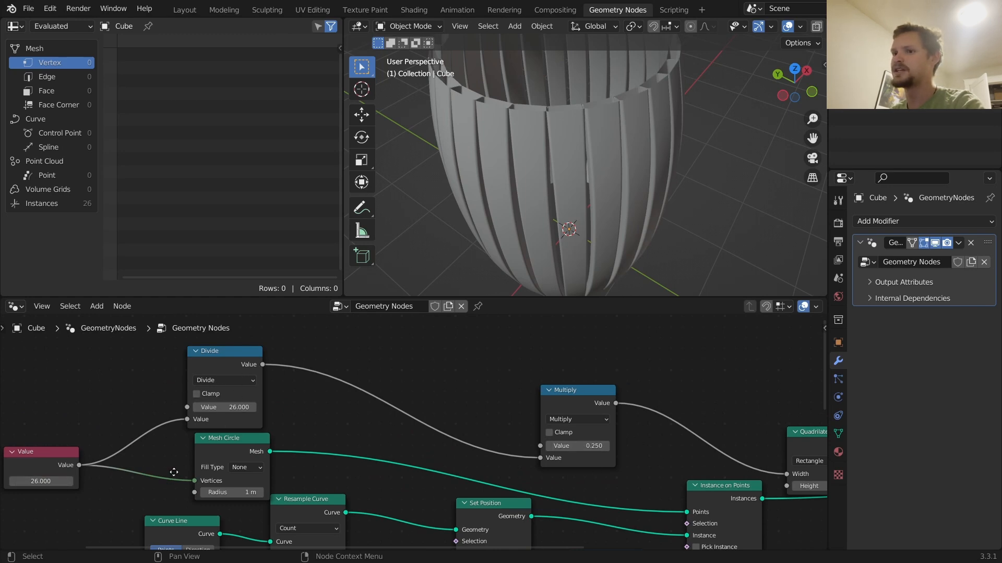
Try a slat count of 65.7 on the shared Value node, check the barrel from the side, and undo the change
middle_click_drag(168, 474, 283, 439)
left_click_drag(158, 447, 252, 447)
middle_click_drag(490, 230, 544, 168)
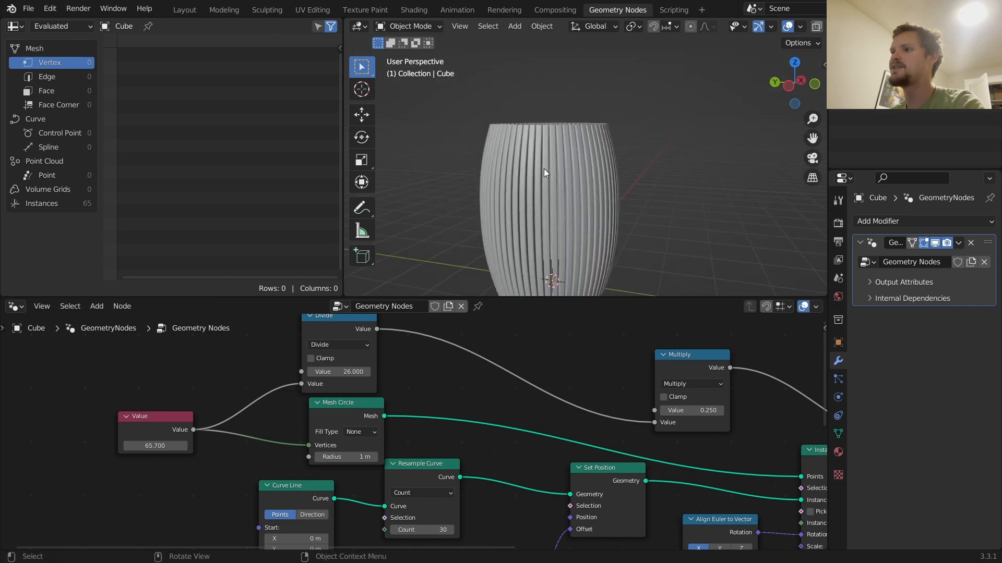
key("ctrl+z")
Set the shared slat-count Value to 32 and check the barrel from the side
left_click_drag(162, 450, 173, 450)
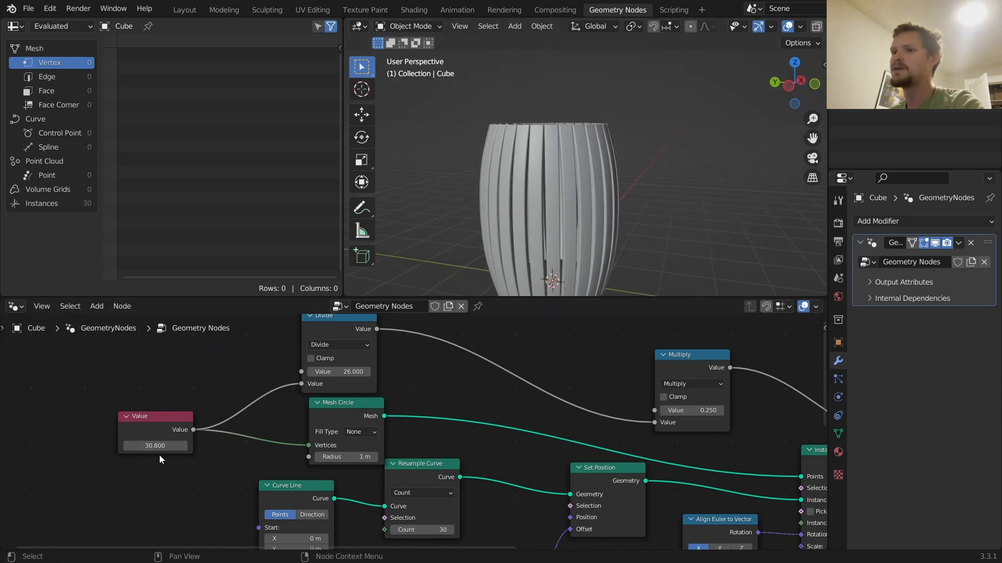
left_click(157, 448)
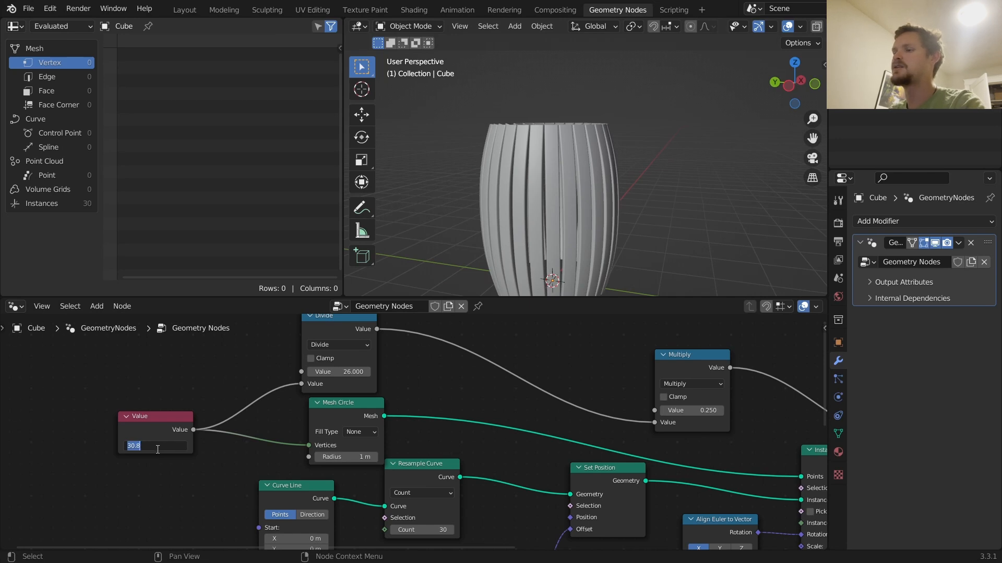
type("32")
key("Return")
middle_click_drag(543, 198, 590, 187)
Set the Curve Line's End Z to 3.5 m to lengthen the slats
middle_click_drag(403, 482, 446, 340)
left_click(352, 463)
type("3.5")
key("Return")
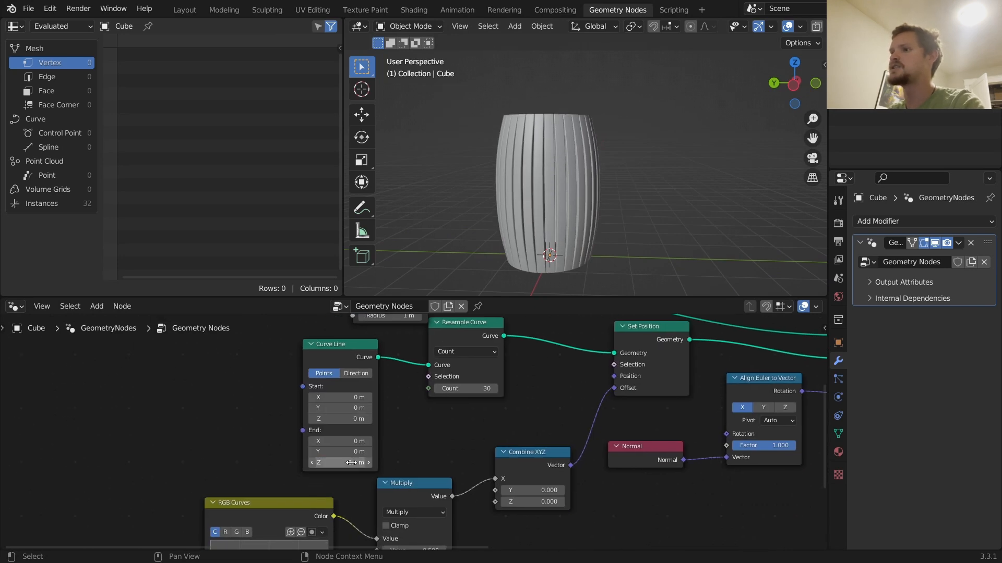
Try 0.88 on the bulge's Multiply node, return it to 0.59, and check the barrel's shape from the side
middle_click_drag(406, 540, 406, 505)
left_click_drag(411, 515, 415, 515, "shift")
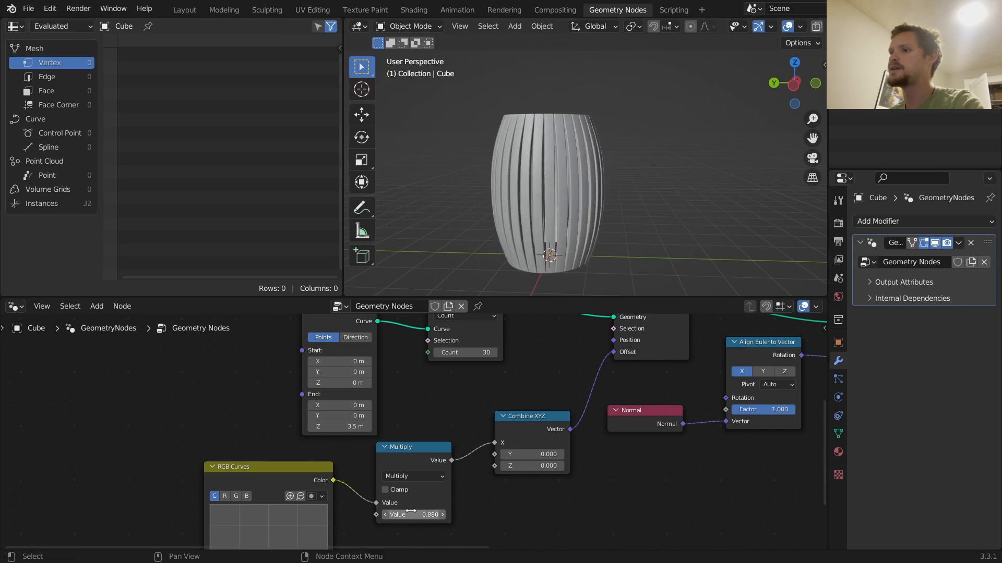
middle_click_drag(326, 446, 355, 442)
scroll(562, 205, "down", 2)
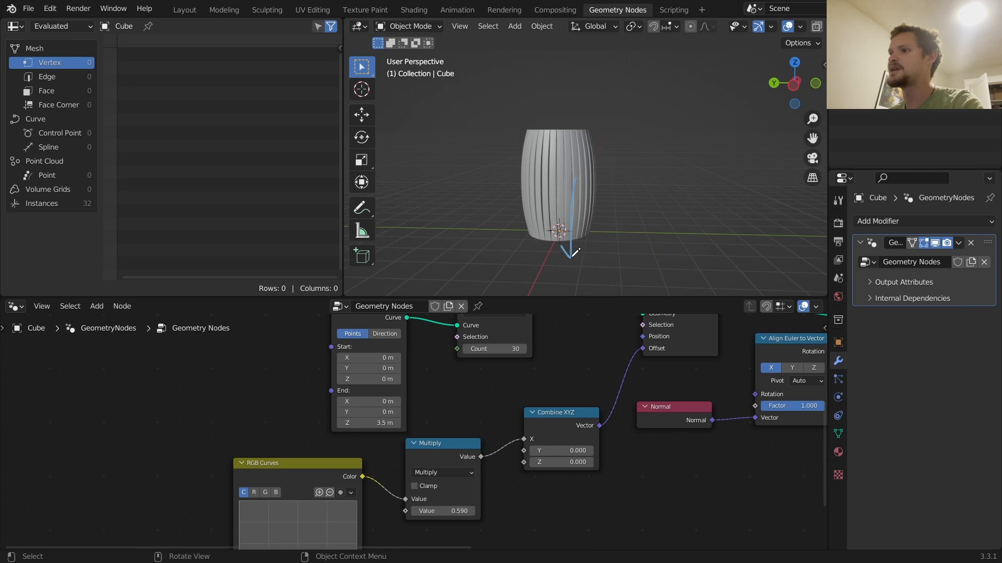
middle_click_drag(584, 242, 603, 193)
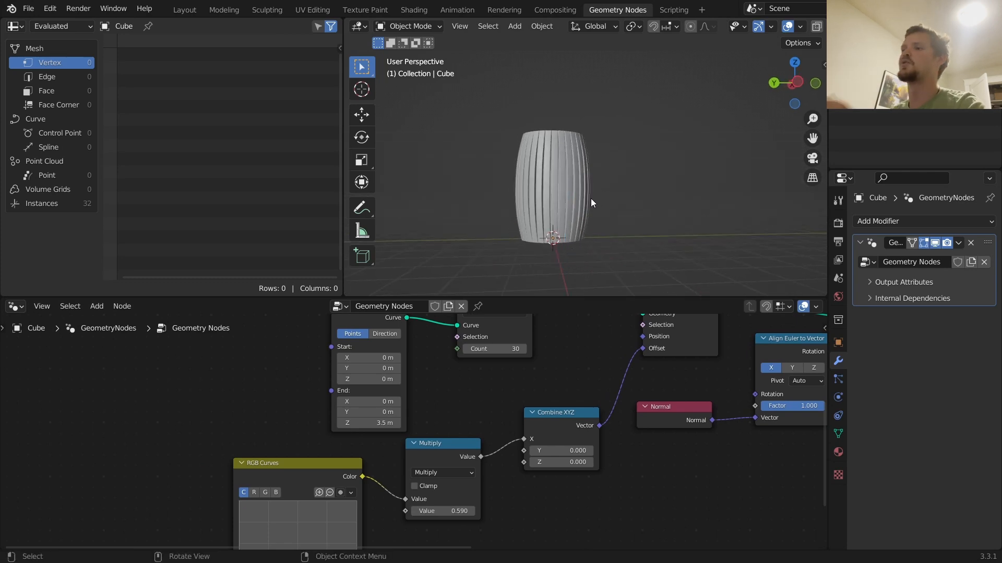
middle_click_drag(374, 387, 475, 374)
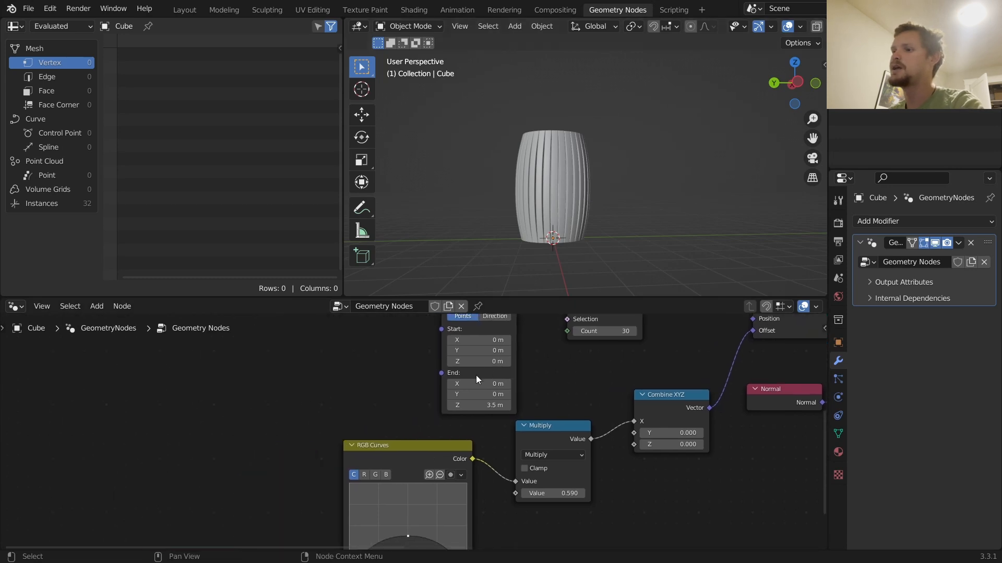
left_click_drag(443, 374, 405, 373)
type("com")
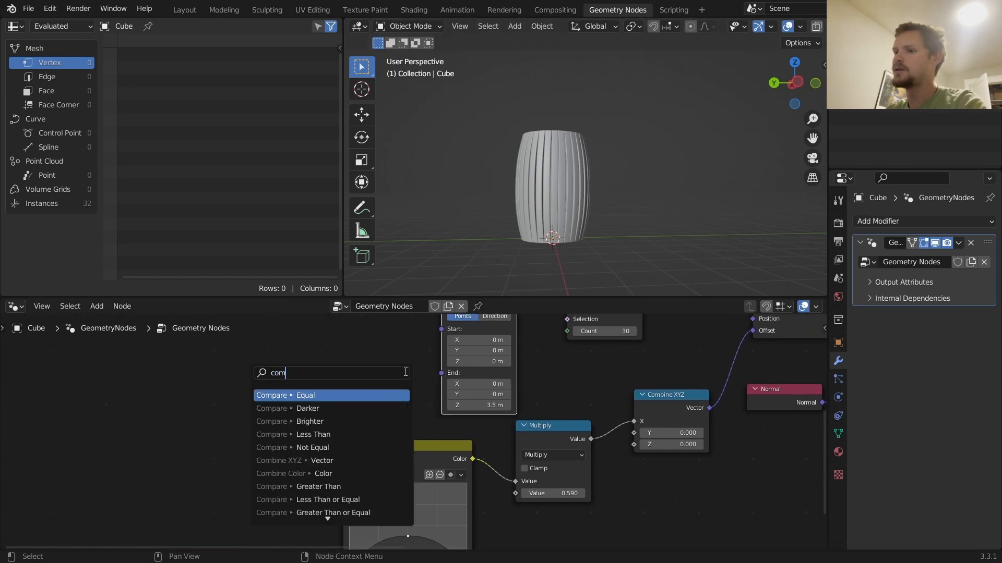
key("Escape")
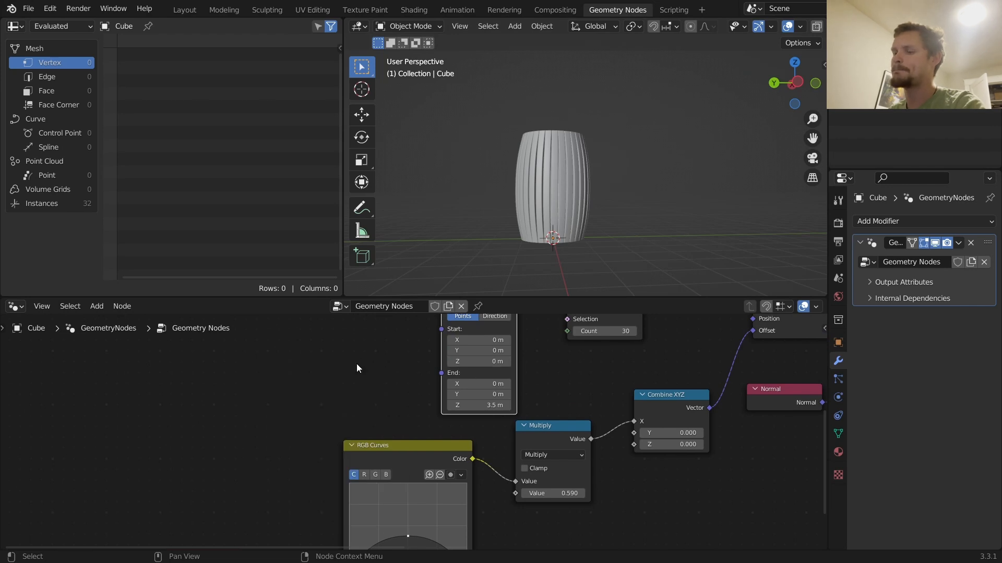
Add a Combine XYZ node feeding the Curve Line's End
left_click_drag(437, 373, 345, 374)
type("combine")
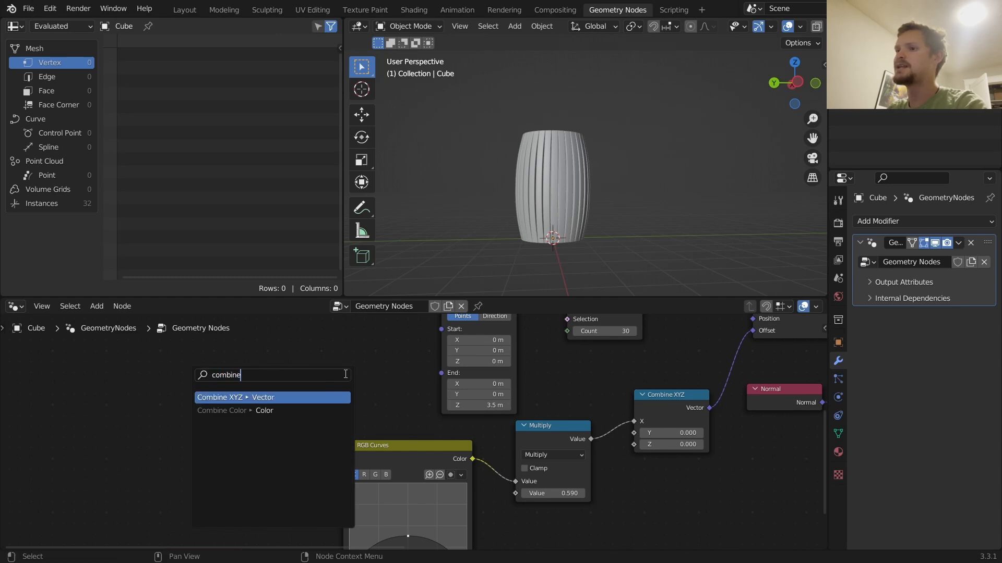
key("Return")
left_click(335, 394)
middle_click_drag(335, 394, 347, 450)
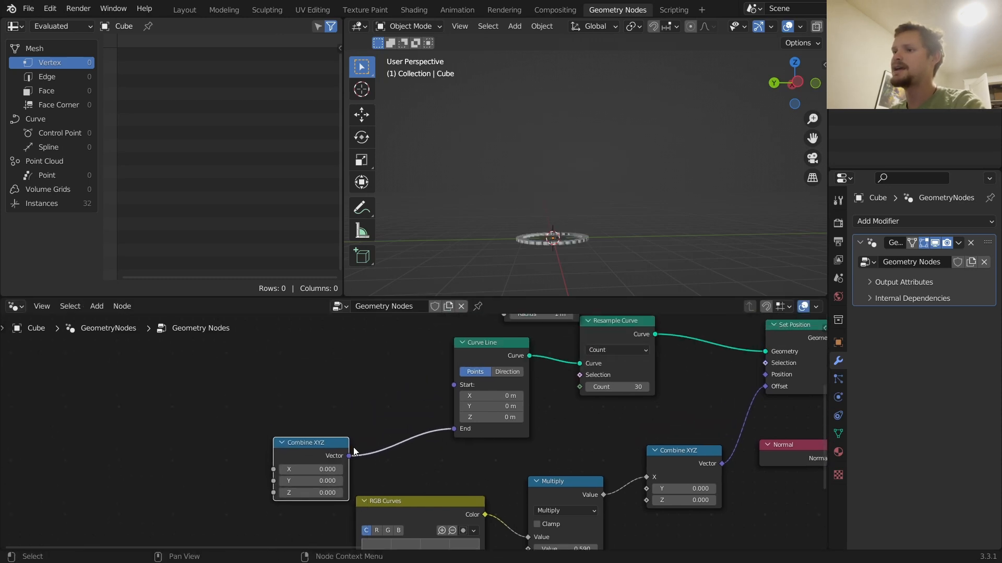
Duplicate the new Combine XYZ node above the original and connect the copy to the Curve Line's Start
key("shift+d")
left_click(347, 378)
left_click_drag(348, 387, 454, 384)
middle_click_drag(313, 390, 463, 359)
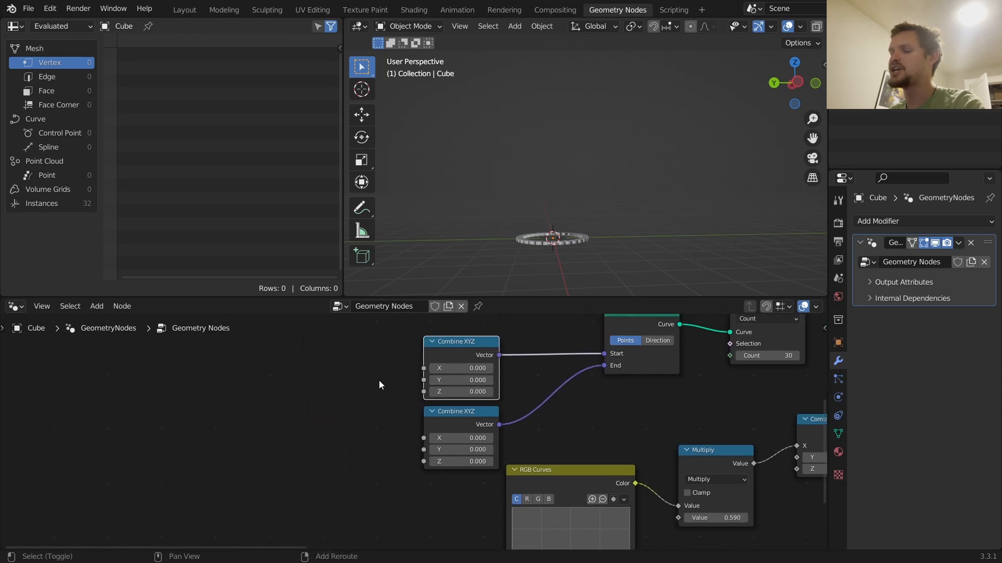
Add a second Value node beside the two Combine XYZ nodes that feed the Curve Line
key("shift+a")
left_click(349, 285)
type("val")
key("Return")
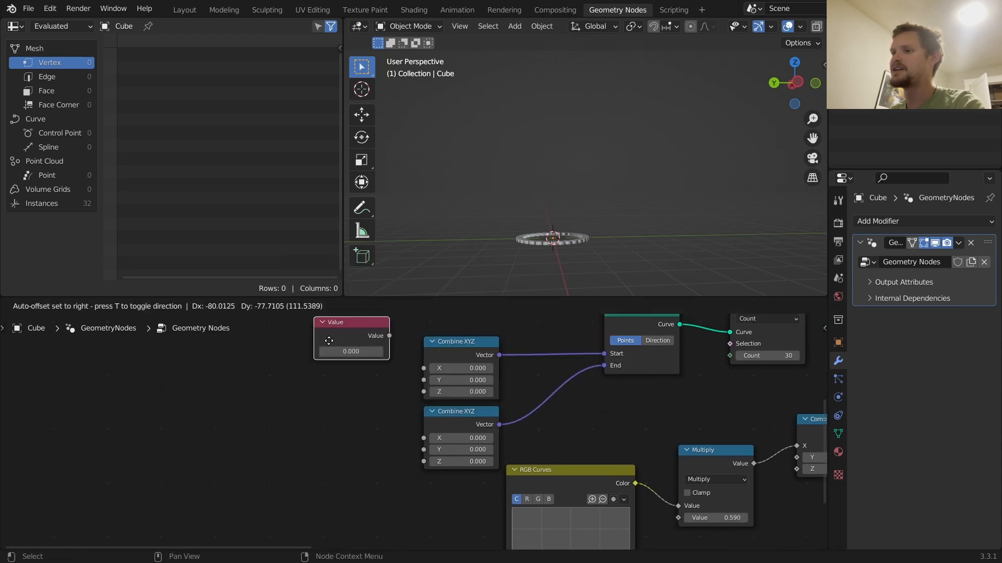
left_click(278, 387)
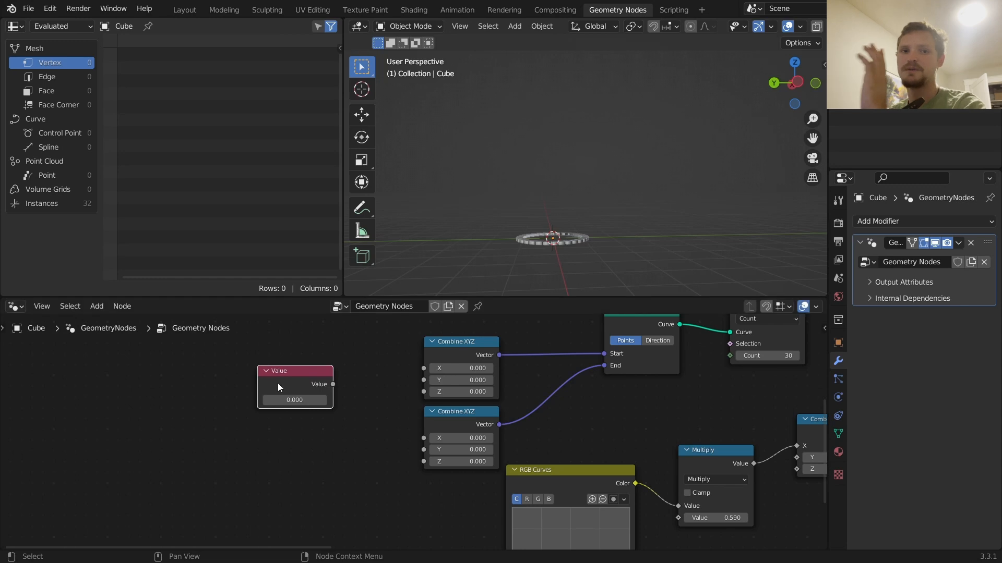
Set the new Value to 3.5/2 and connect it to Z on the Combine XYZ node feeding the Curve Line's End
left_click(309, 400)
type("3.5/2")
key("Return")
left_click_drag(333, 385, 423, 460)
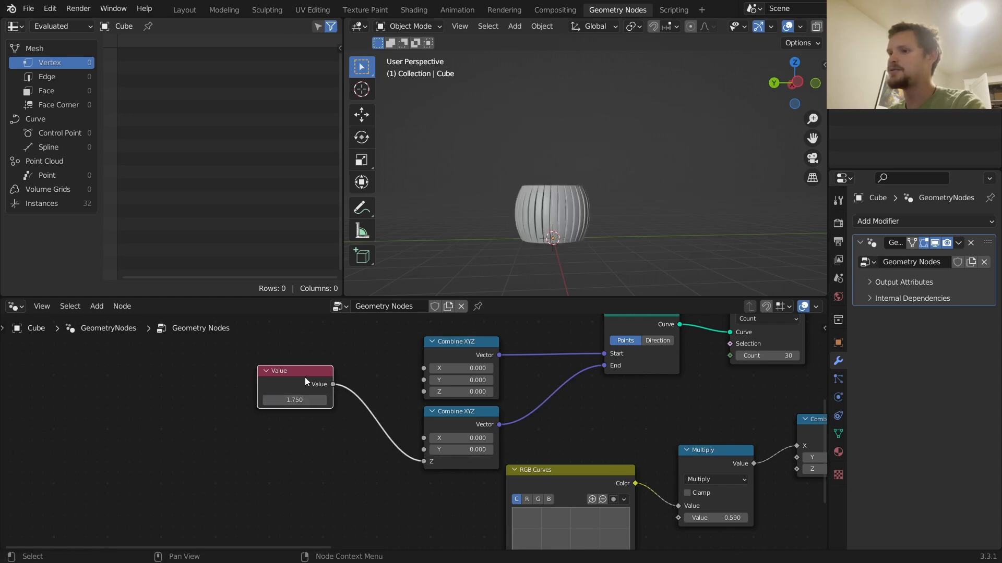
Move the height Value node farther from the Combine XYZ nodes and add a Math node in between
left_click_drag(305, 378, 235, 376)
key("shift+a")
left_click(248, 284)
type("math")
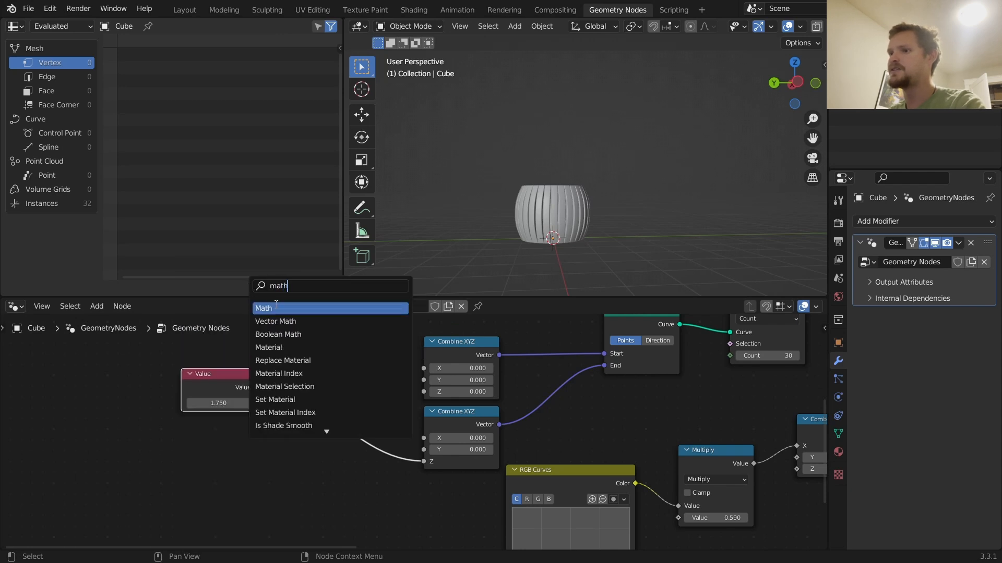
key("Return")
left_click(338, 336)
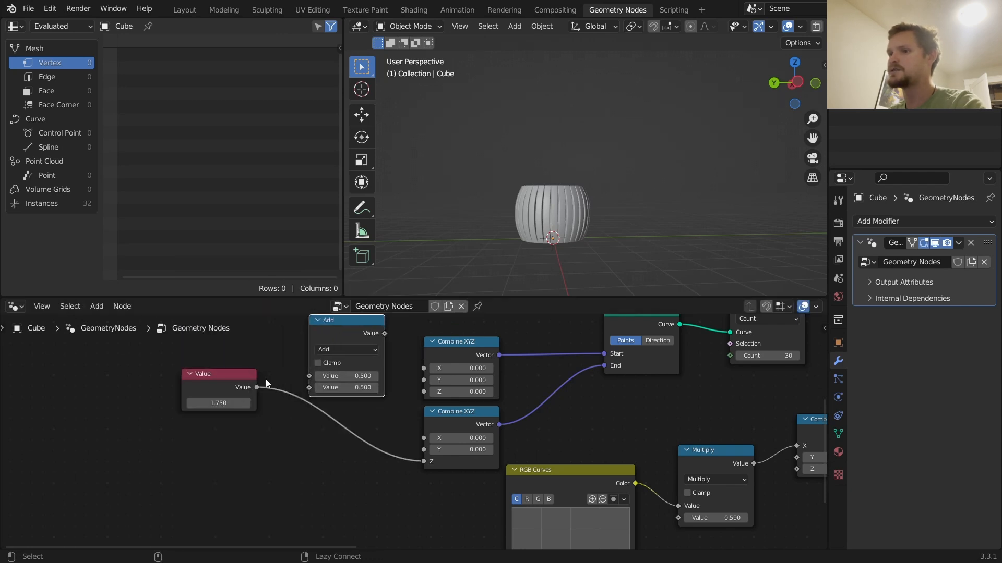
Switch the new Math node to Multiply, feed the height Value into its first input, and set its second value to -1
left_click(333, 352)
left_click(338, 402)
left_click(352, 392)
type("1")
key("Return")
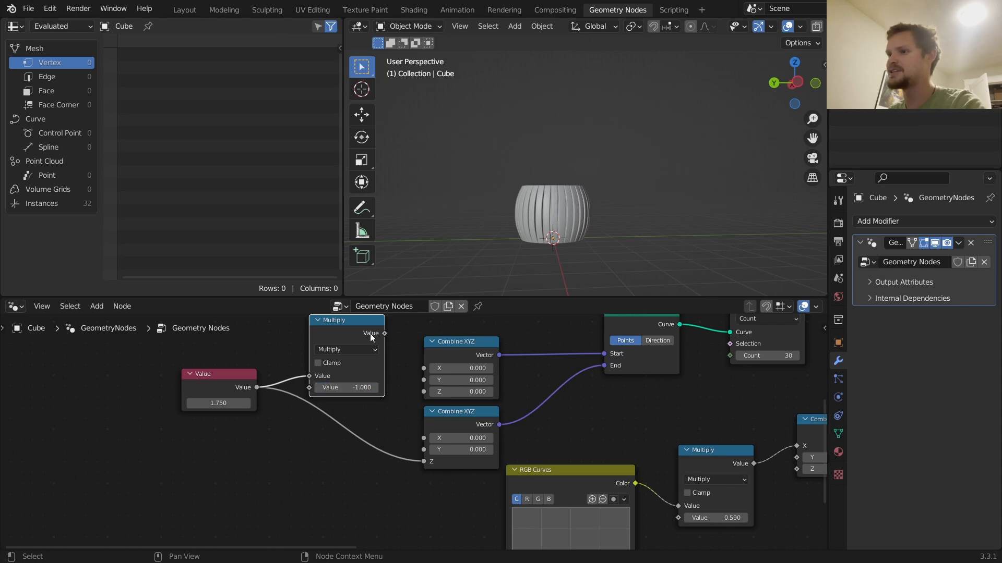
Connect the -1 Multiply output to Z on the Combine XYZ node feeding the Curve Line's Start, and test the height Value
left_click_drag(384, 333, 424, 392)
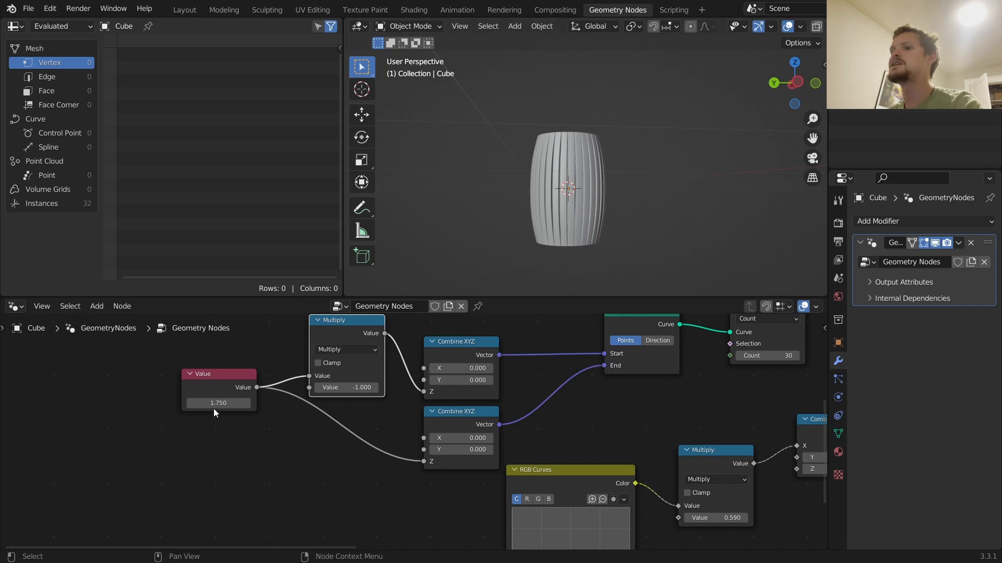
mouse_move(218, 403)
left_mouse_down()
mouse_move(230, 404)
mouse_move(206, 403)
left_mouse_up()
key("ctrl+z")
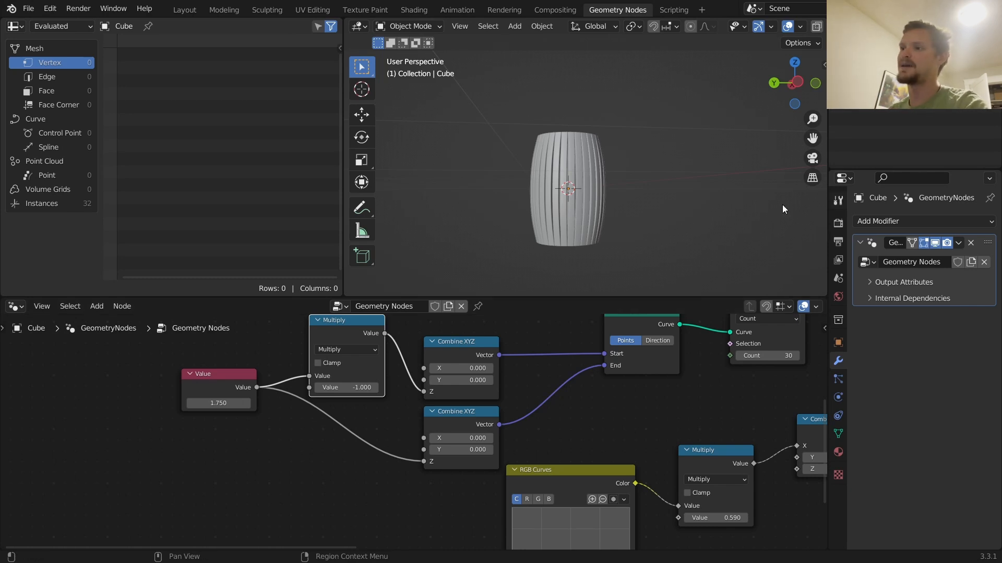
Examine the barrel's bowed side profile and its open top from several angles
left_click_drag(596, 190, 599, 125)
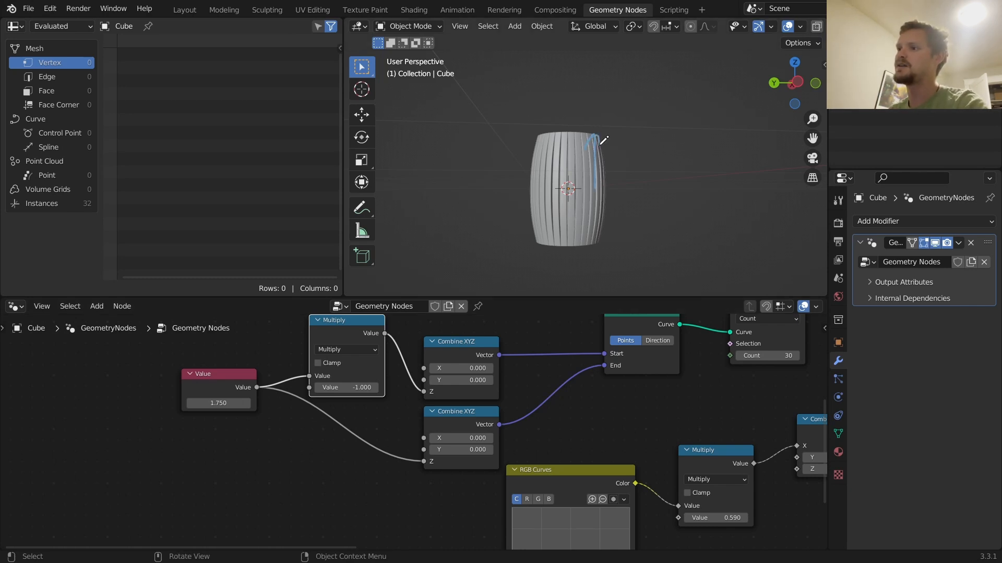
mouse_move(606, 251)
right_mouse_down()
mouse_move(610, 192)
mouse_move(631, 210)
mouse_move(561, 167)
mouse_move(598, 133)
right_mouse_up()
middle_click_drag(602, 129, 618, 191)
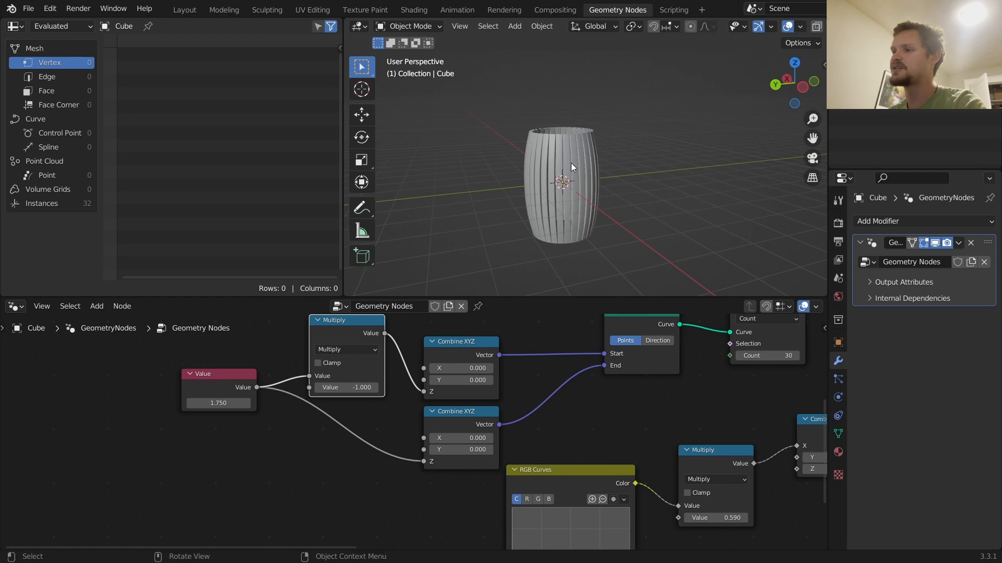
scroll(572, 164, "up", 3)
middle_click_drag(571, 163, 598, 193, "shift")
scroll(599, 193, "up", 1)
scroll(599, 197, "up", 1)
mouse_move(571, 151)
left_mouse_down()
mouse_move(510, 156)
mouse_move(593, 183)
left_mouse_up()
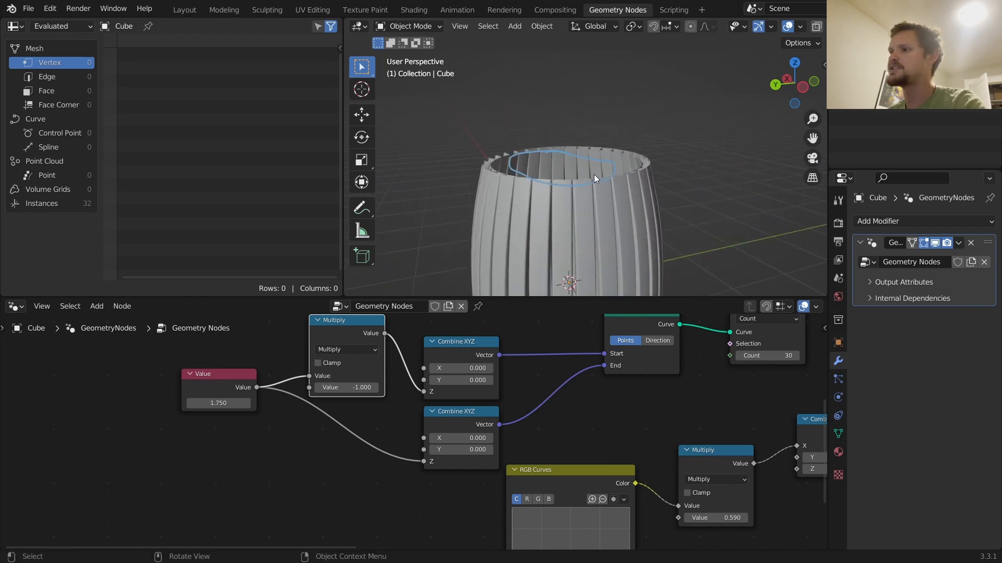
scroll(588, 212, "down", 5)
mouse_move(581, 198)
middle_mouse_down()
mouse_move(593, 137)
mouse_move(568, 257)
middle_mouse_up()
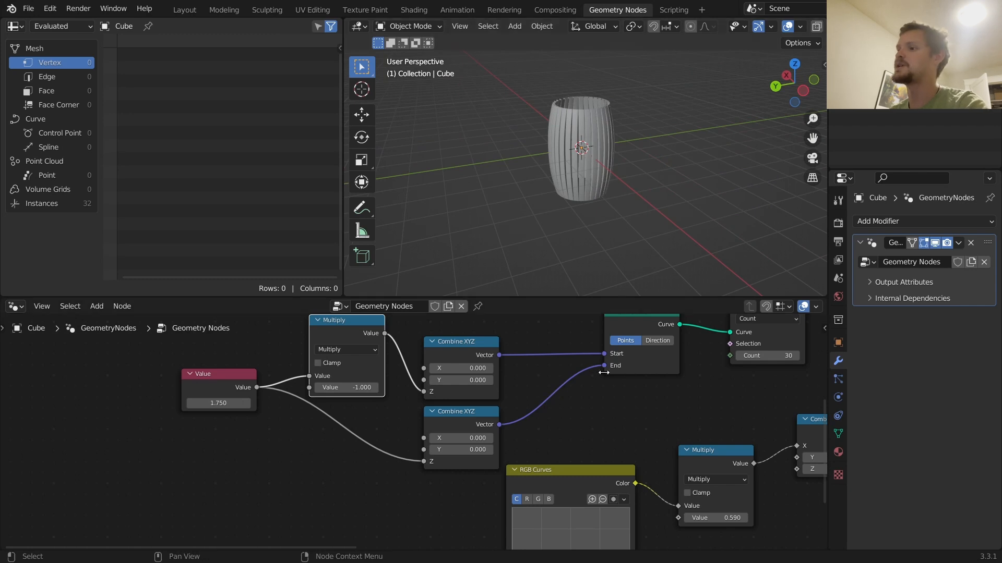
Try a different radius on the Mesh Circle node that distributes the slats
scroll(608, 364, "down", 3)
middle_click_drag(577, 387, 514, 410)
scroll(511, 405, "up", 3)
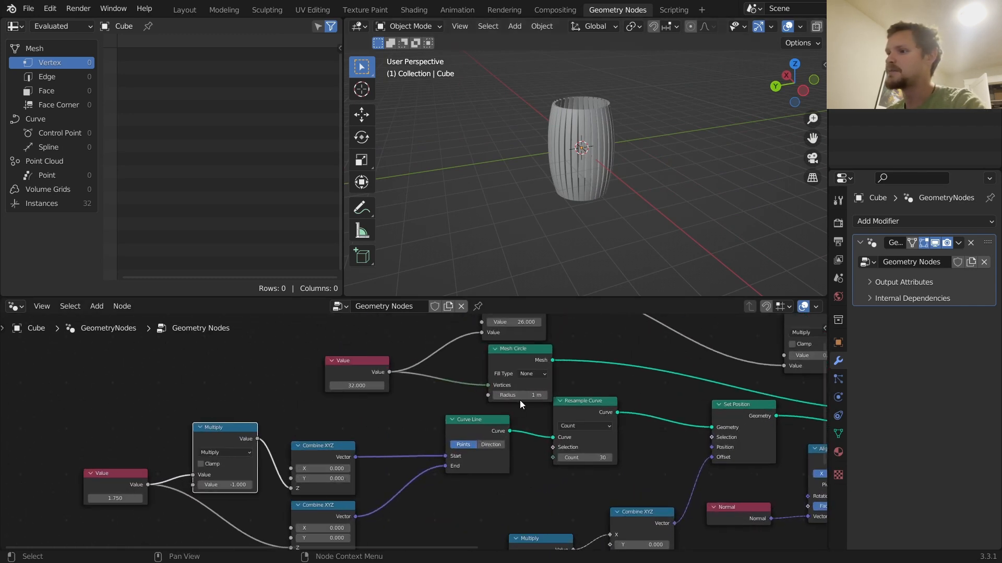
middle_click_drag(546, 475, 544, 420)
scroll(519, 434, "down", 3)
scroll(465, 410, "up", 4)
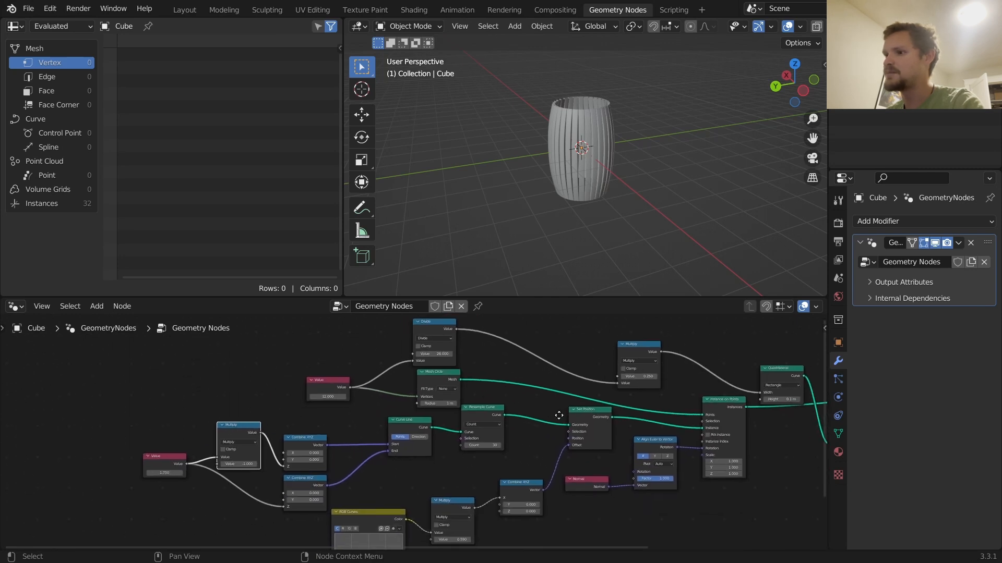
left_click_drag(471, 381, 457, 381, "shift")
key("Escape")
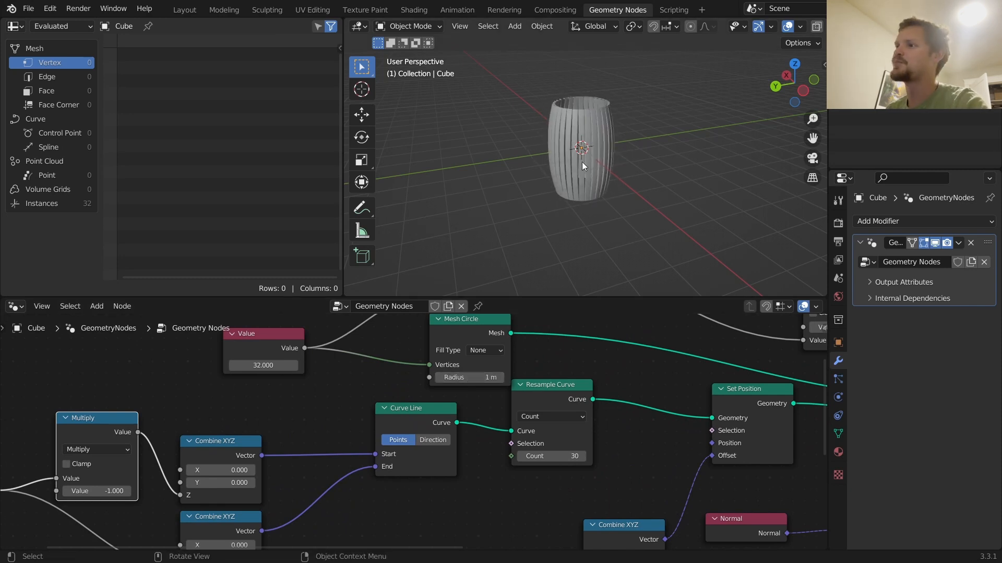
middle_click_drag(495, 340, 409, 443)
scroll(592, 155, "up", 2)
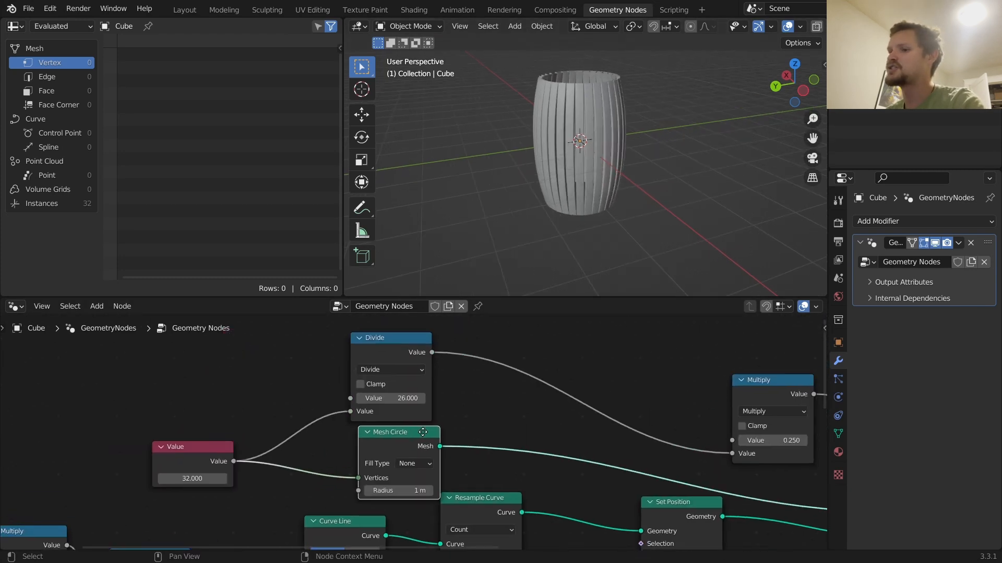
key("shift+d")
left_click(428, 367)
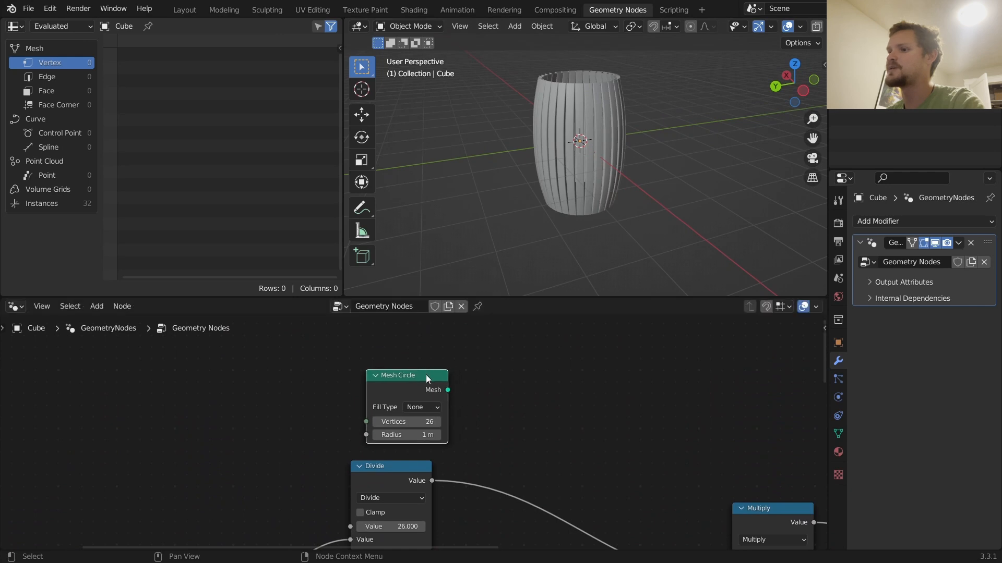
left_click(427, 423)
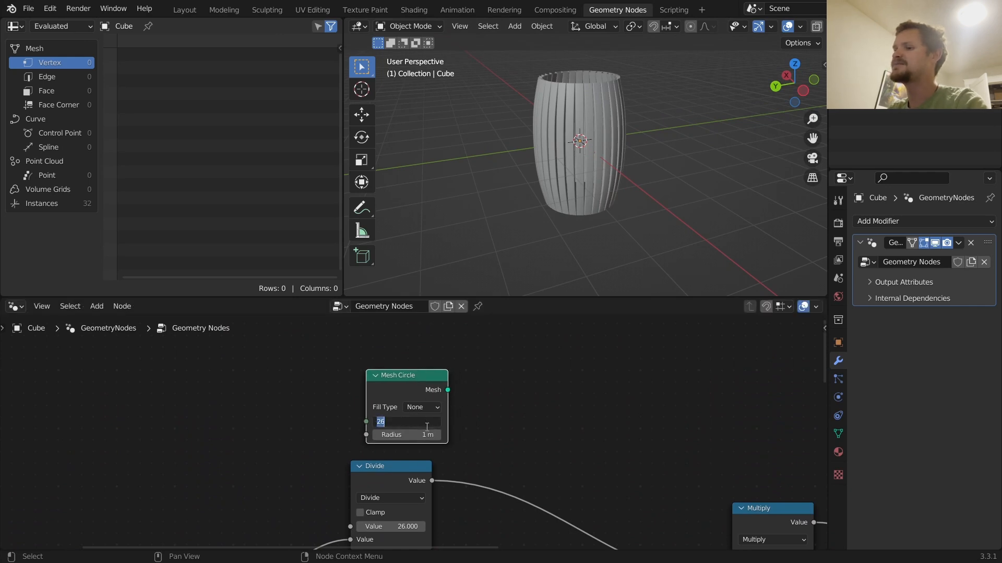
left_click(415, 368)
left_click(415, 375)
key("x")
middle_click_drag(411, 476, 425, 389)
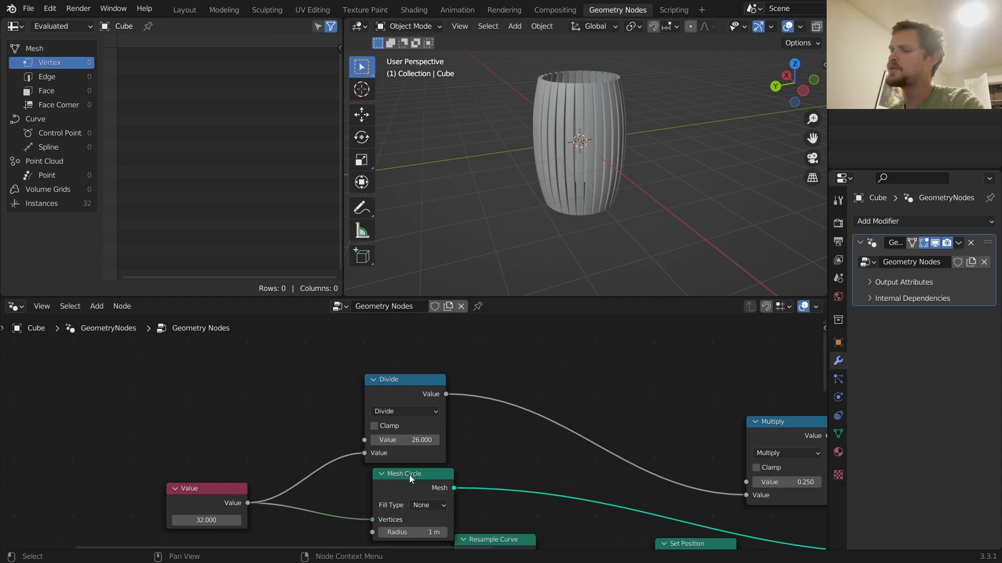
key("shift+a")
left_click(468, 281)
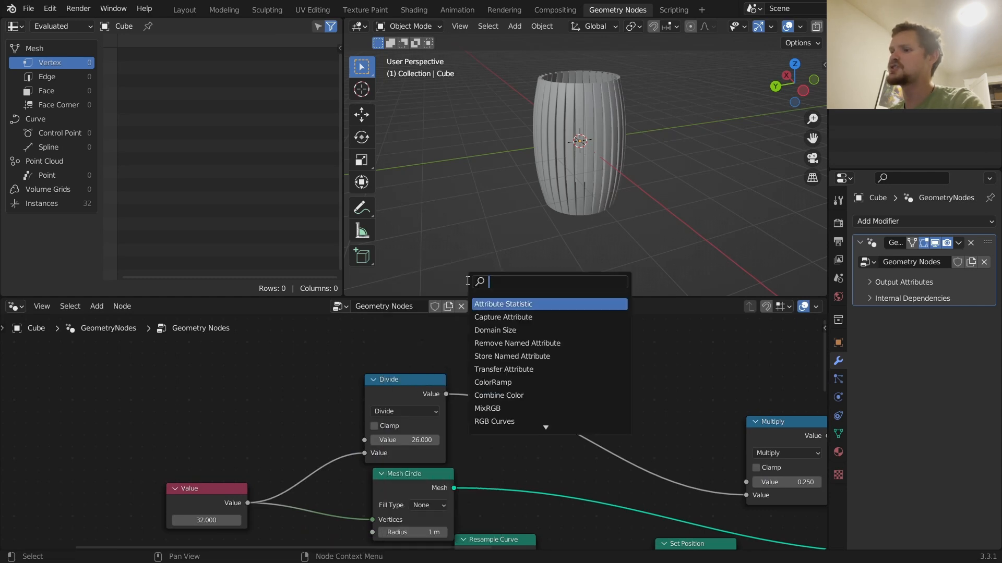
left_click(434, 506)
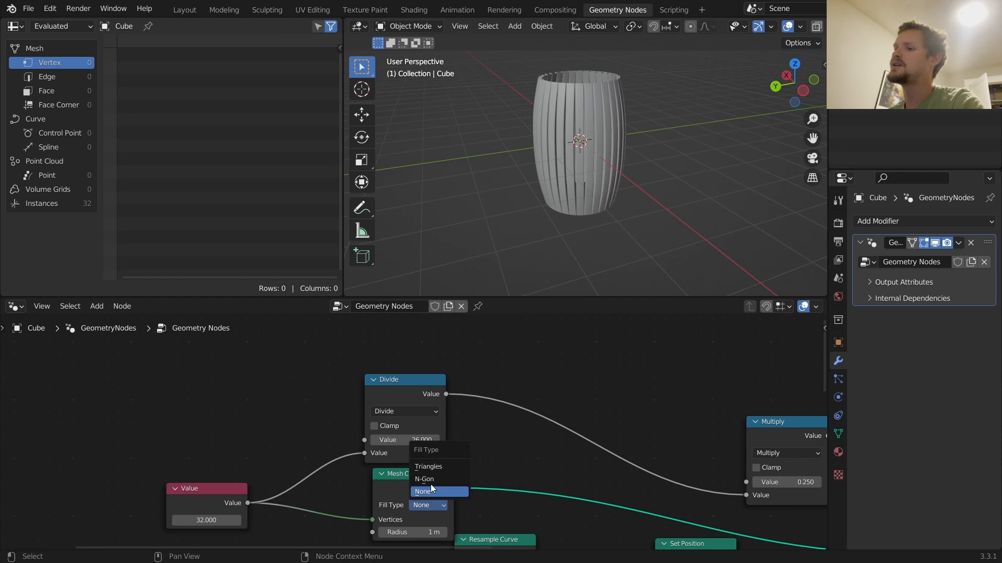
left_click(430, 484)
key("ctrl+z")
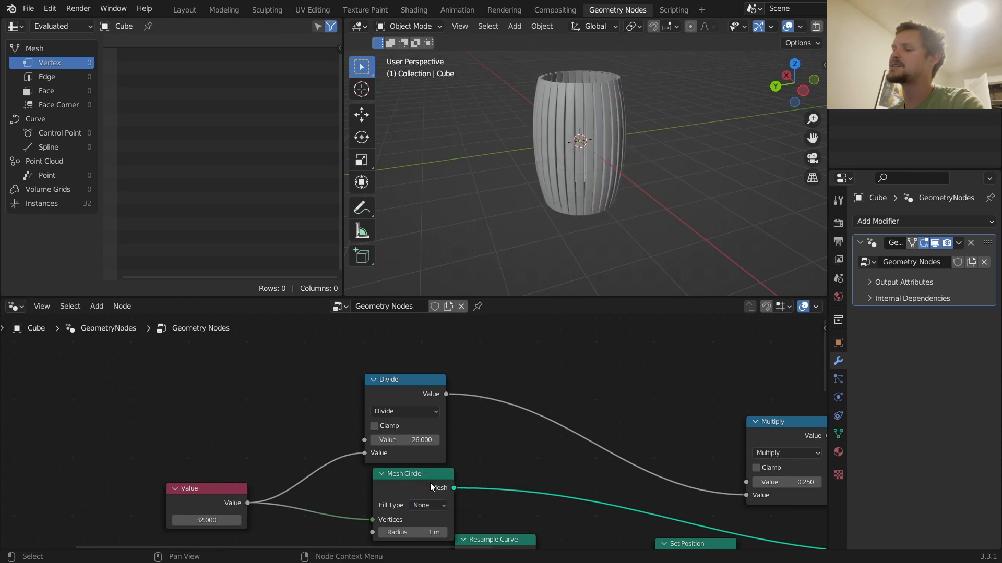
Duplicate the Mesh Circle with its Vertices link kept, place the copy above the Divide node, and set its Fill Type to N-Gon
left_click_drag(430, 484, 428, 381, "alt")
mouse_move(357, 486)
middle_mouse_down()
mouse_move(369, 414)
mouse_move(380, 408)
middle_mouse_up()
right_click_drag(268, 511, 392, 366, "alt")
middle_click_drag(392, 364, 388, 374)
left_click_drag(371, 386, 374, 375)
left_click_drag(418, 347, 418, 351)
left_click(419, 357)
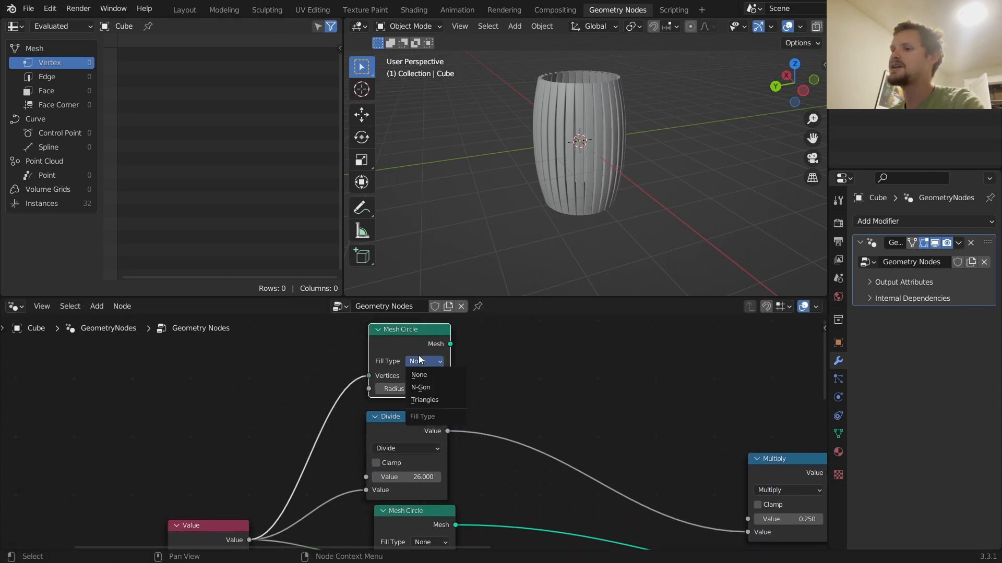
left_click(427, 389)
Preview the N-Gon Mesh Circle as the output and insert an Extrude Mesh node after it
scroll(567, 177, "up", 3)
scroll(586, 147, "down", 1)
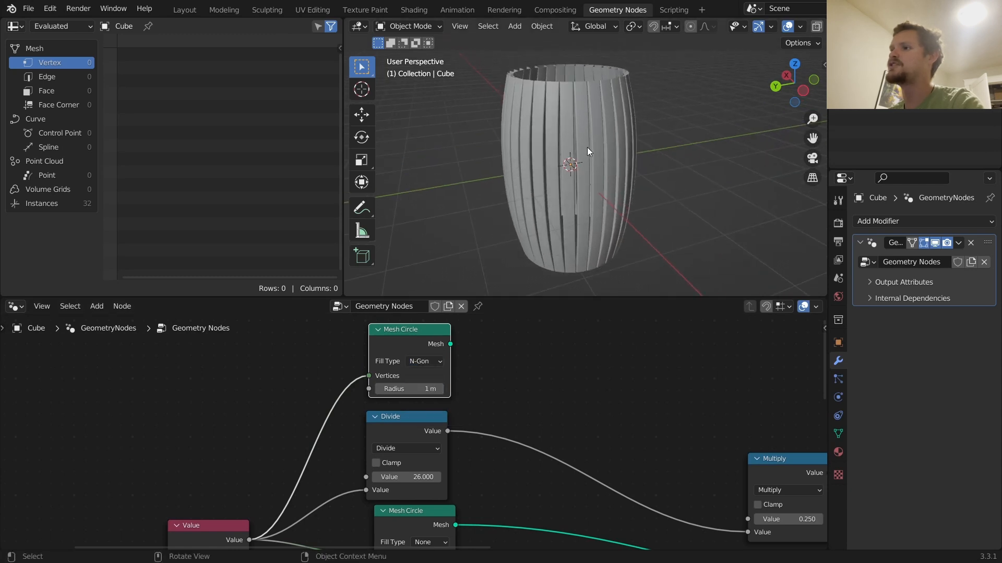
left_click(426, 345, "ctrl+shift")
key("shift+a")
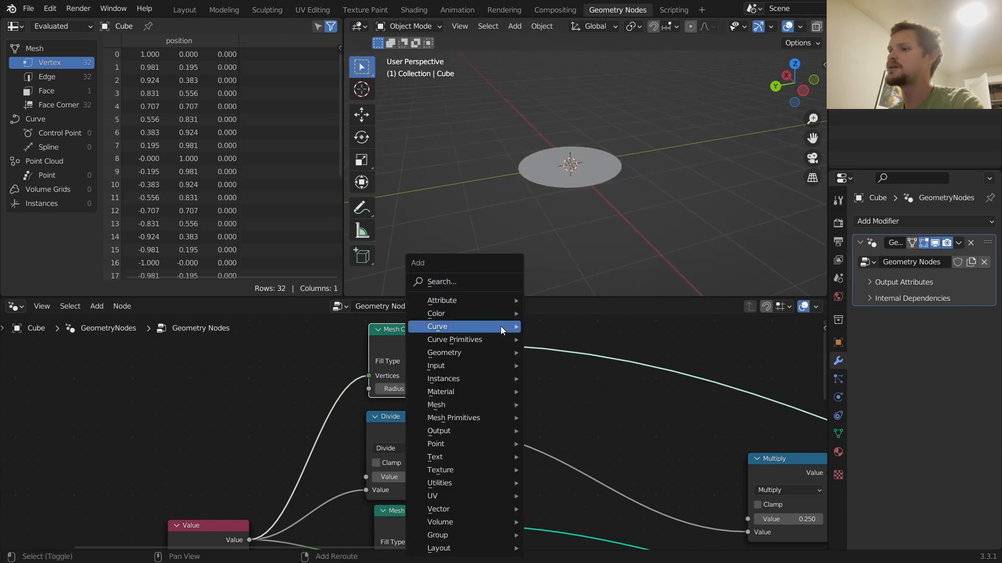
left_click(487, 283)
type("ext")
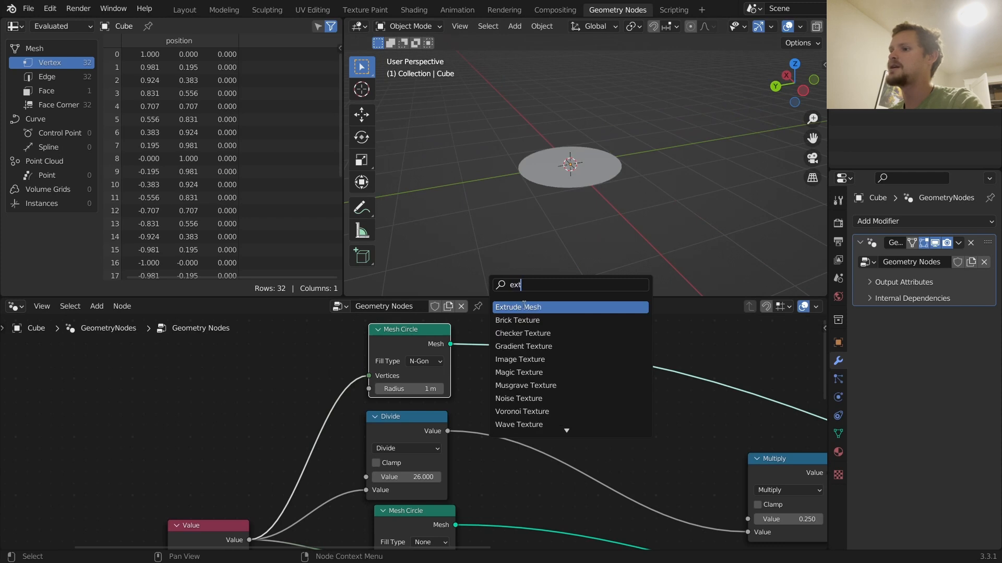
left_click(523, 307)
left_click(518, 314)
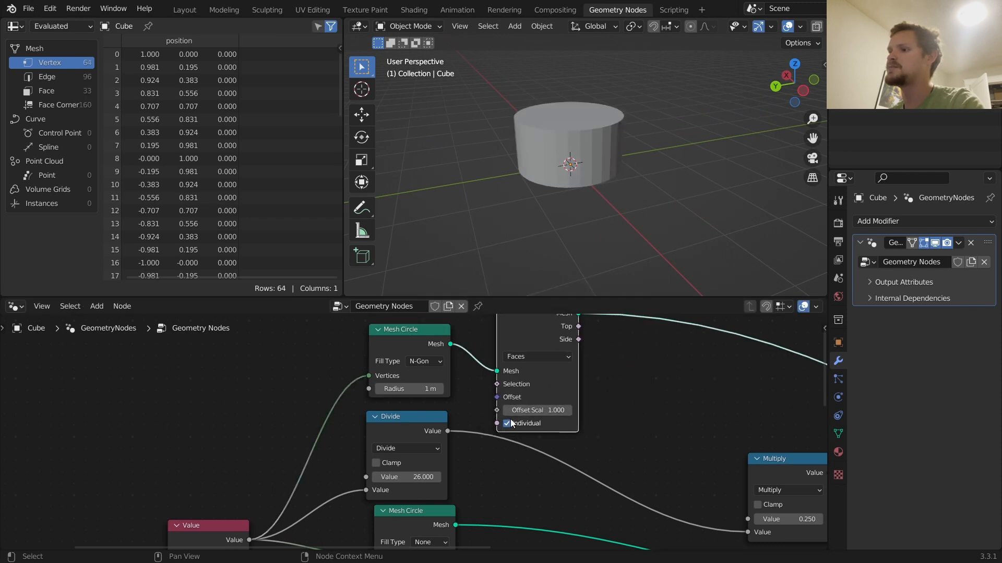
Set the Extrude Mesh node's Offset Scale to 0.1 and turn off Individual
left_click(527, 412)
type(".1")
key("Return")
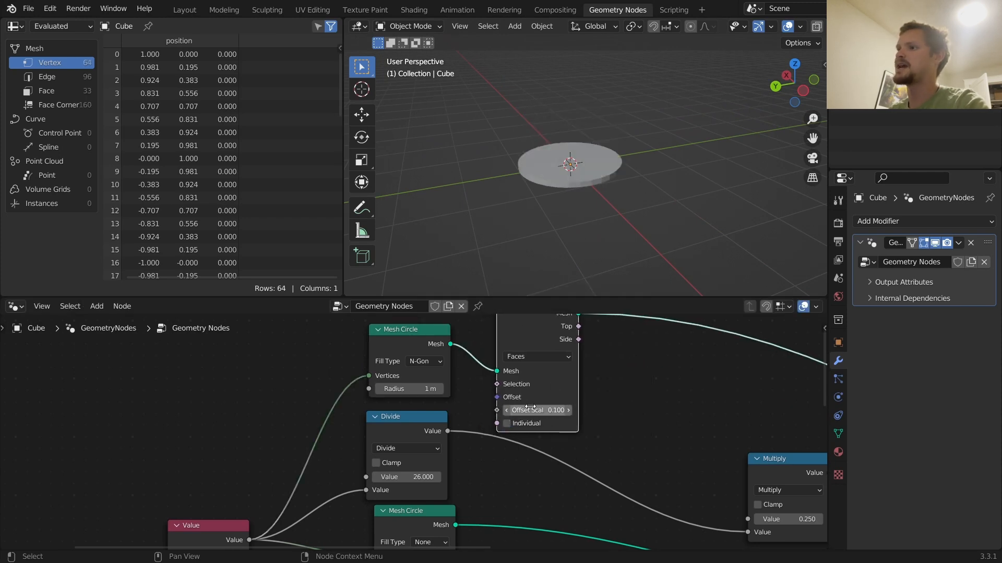
Reconnect Curve to Mesh to the Group Output and move the Group Output farther away to make room
scroll(565, 385, "down", 7)
middle_click_drag(648, 431, 419, 367)
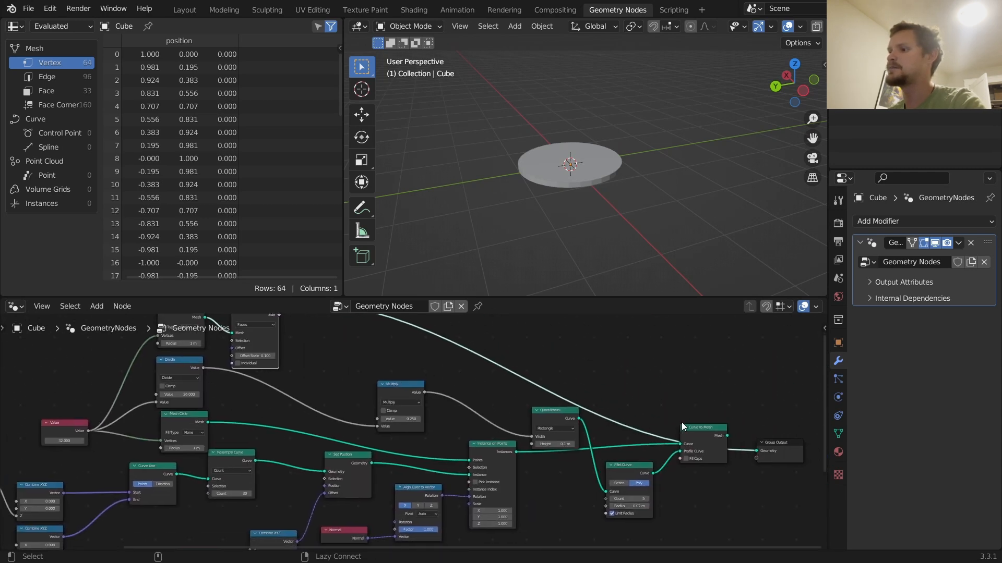
left_click(723, 432, "alt+shift")
middle_click_drag(725, 433, 617, 446)
left_click_drag(656, 483, 718, 418)
key("g")
left_click(783, 426)
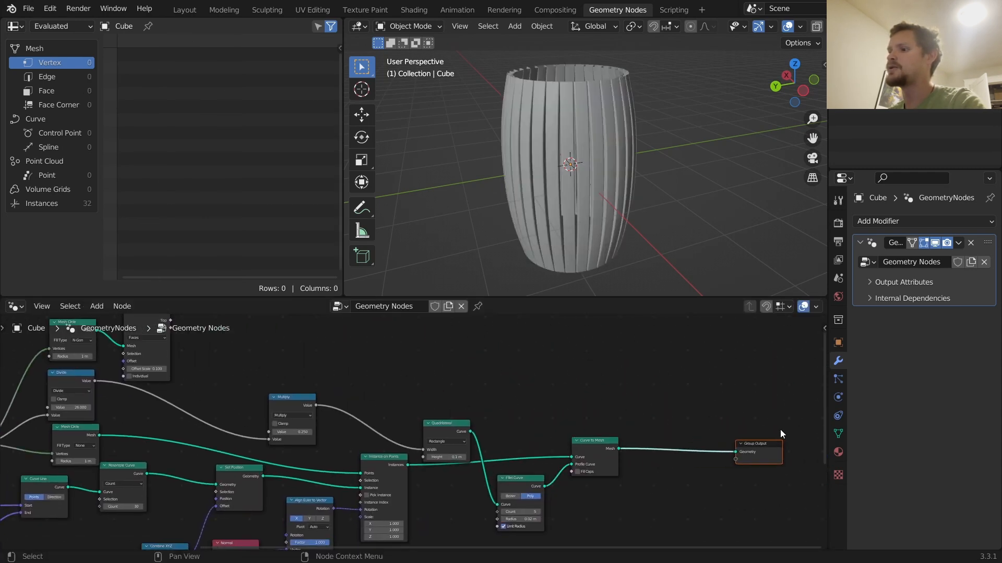
Combine the Extrude Mesh and Curve to Mesh outputs with a Join Geometry node and check the disc inside the barrel
scroll(591, 426, "down", 2)
middle_click_drag(592, 431, 579, 461)
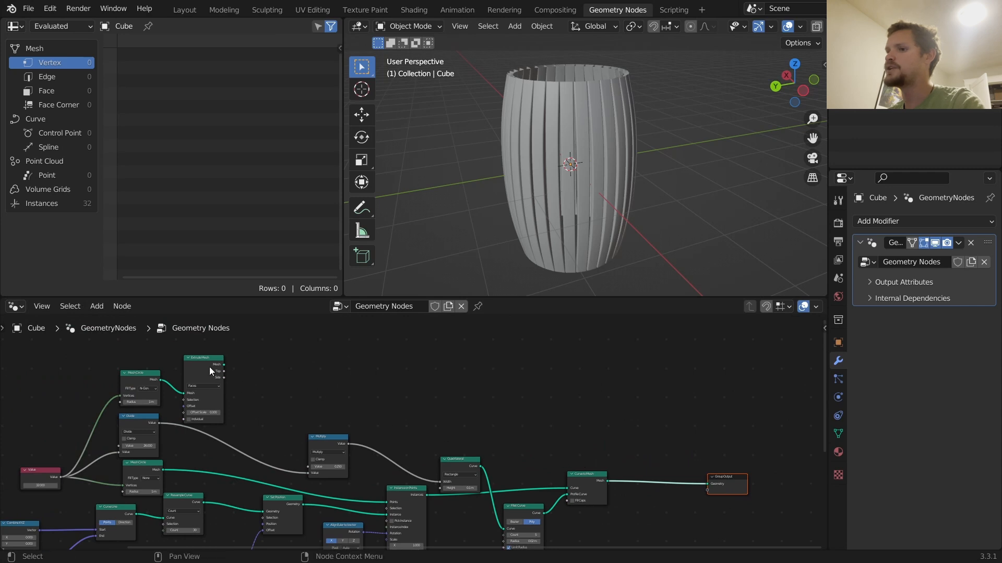
right_click_drag(210, 368, 603, 474, "ctrl+shift")
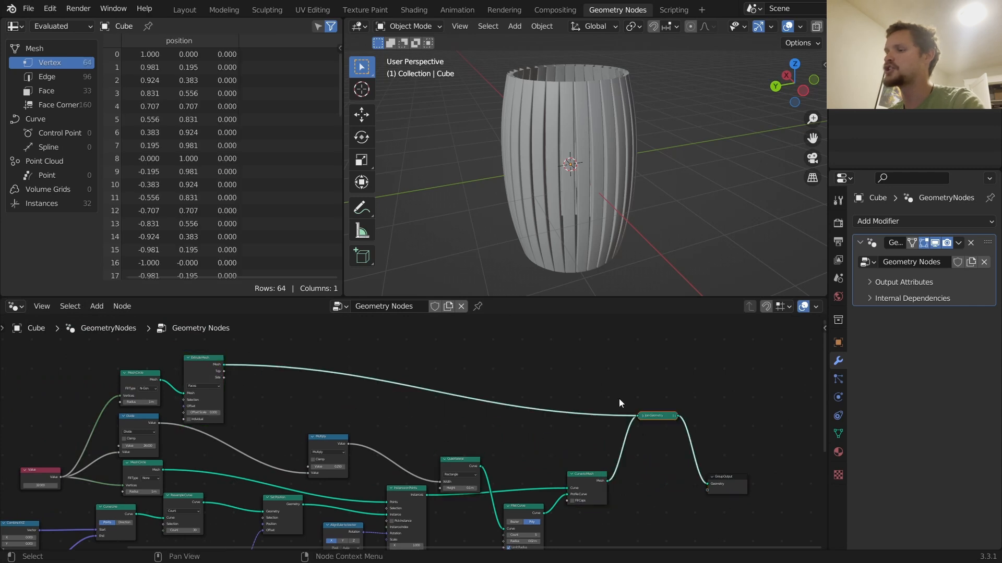
middle_click_drag(544, 244, 562, 124)
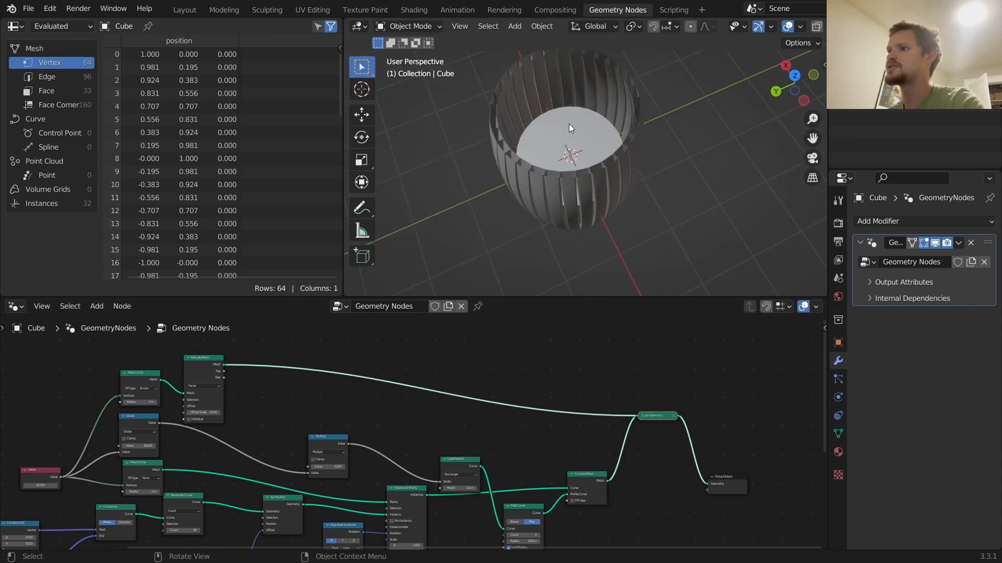
Insert a Transform node between Extrude Mesh and Join Geometry
key("shift+a")
type("tr")
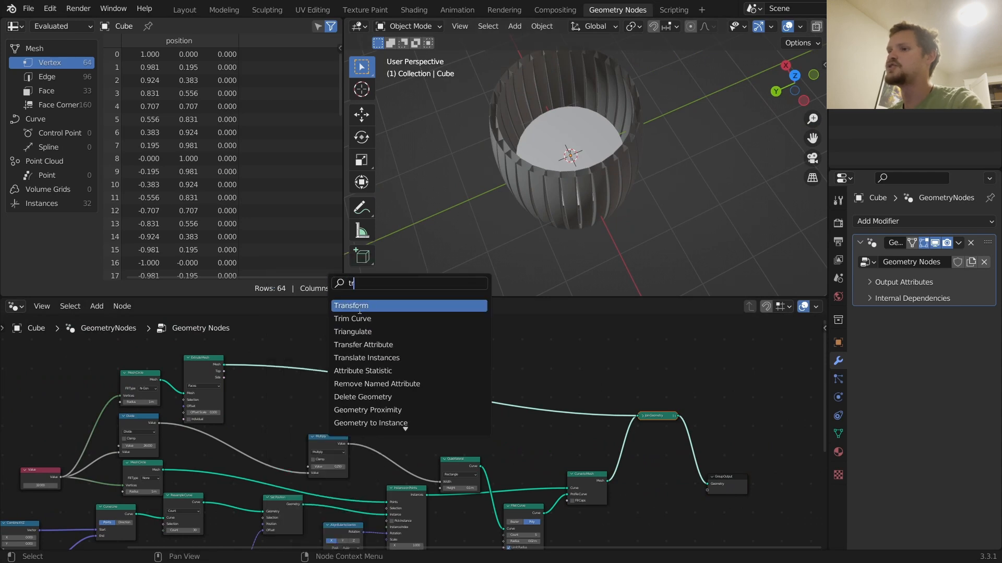
left_click(359, 311)
left_click(334, 344)
scroll(449, 388, "up", 2)
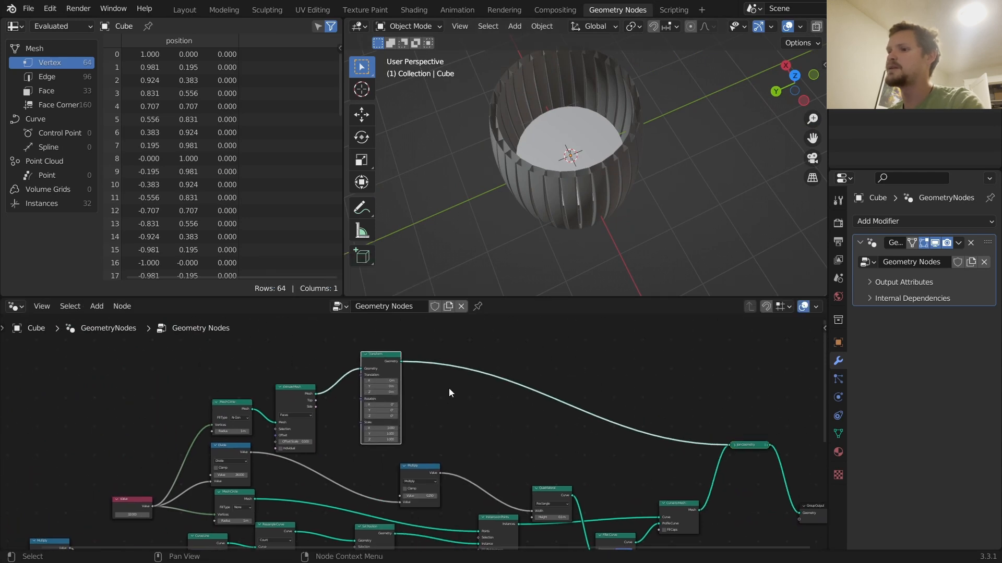
Try raising the disc by 1.67 m on Z with the Transform node's Translation
left_click_drag(374, 376, 469, 375, "shift")
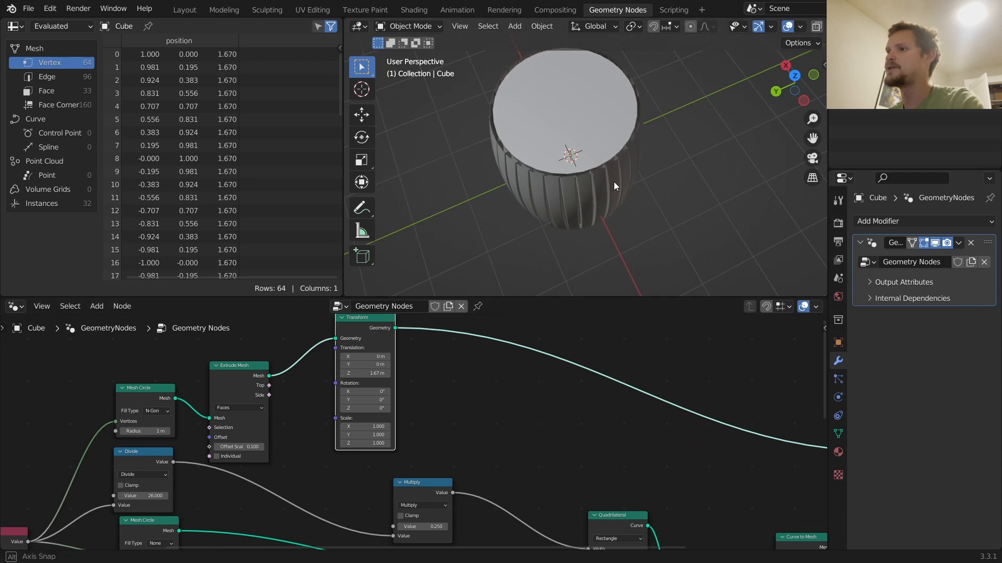
middle_click_drag(615, 195, 628, 108)
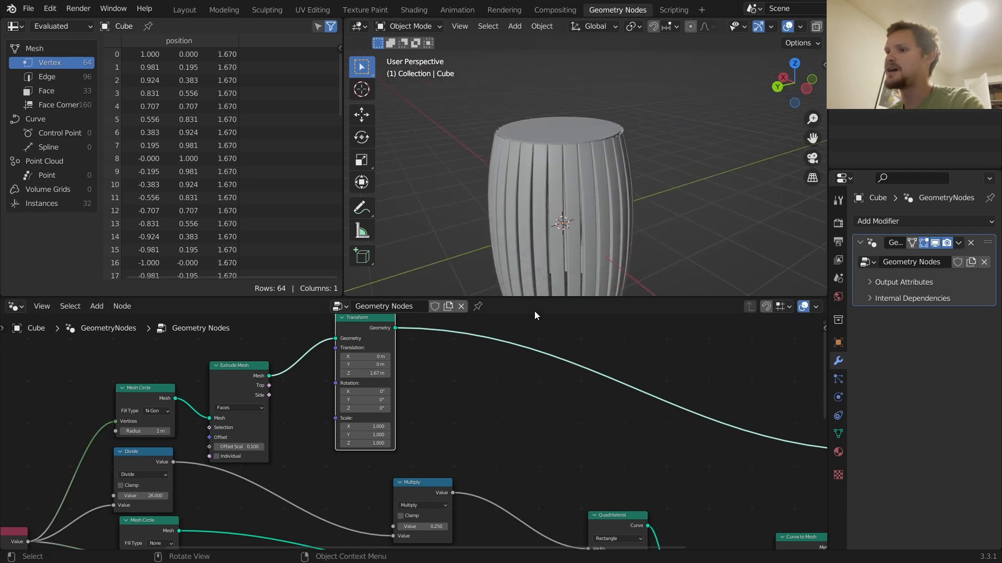
key("ctrl+z")
middle_click_drag(179, 495, 415, 416)
middle_click_drag(290, 459, 390, 429)
left_click(160, 529)
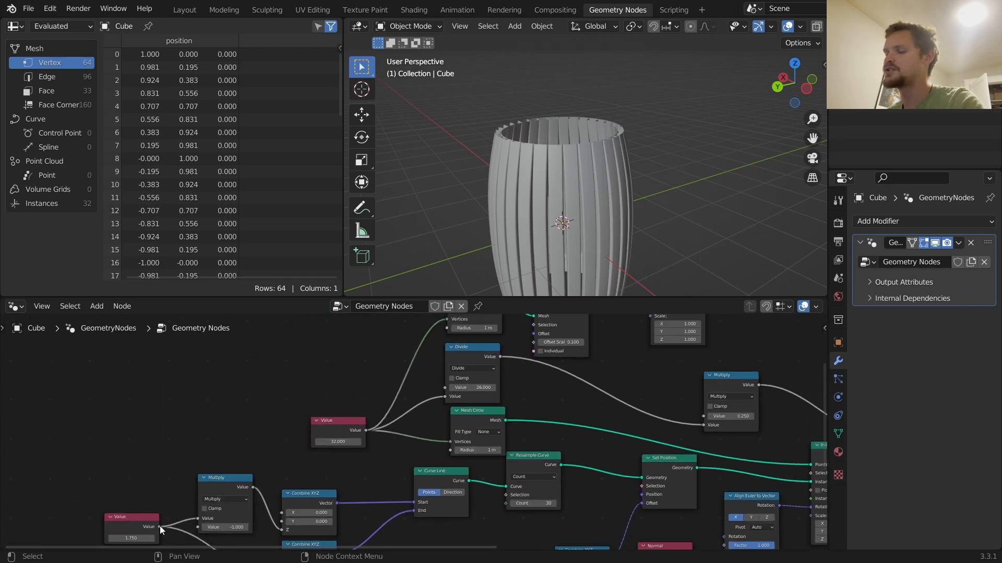
middle_click_drag(778, 276, 752, 58)
Move the Transform node farther from Extrude Mesh and set its Translation Z to 1.67 m
middle_click_drag(678, 339, 641, 379)
middle_click_drag(704, 362, 651, 378)
left_click_drag(660, 381, 591, 353)
key("g")
left_click(677, 361)
left_click_drag(672, 336, 746, 336, "shift")
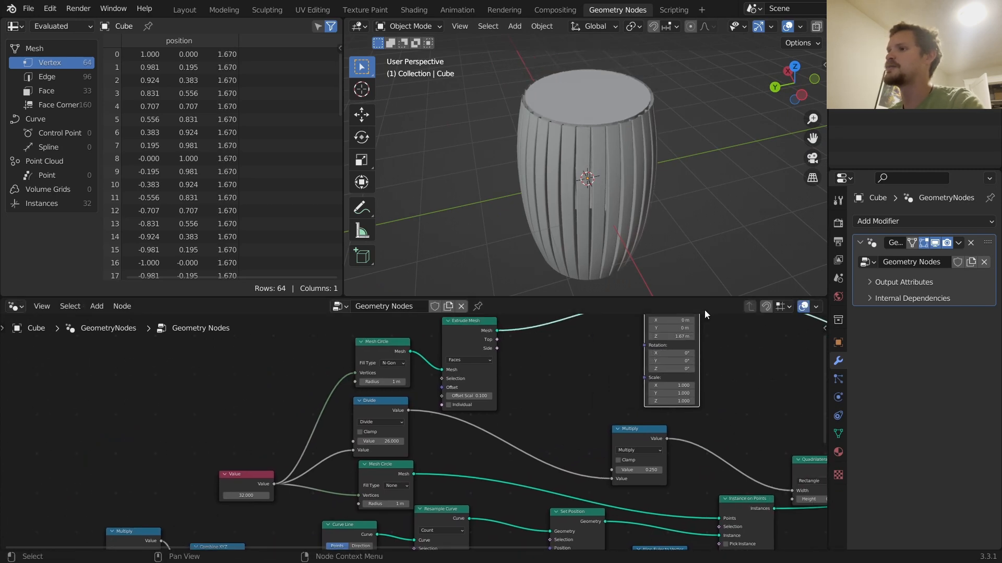
middle_click_drag(213, 525, 189, 452)
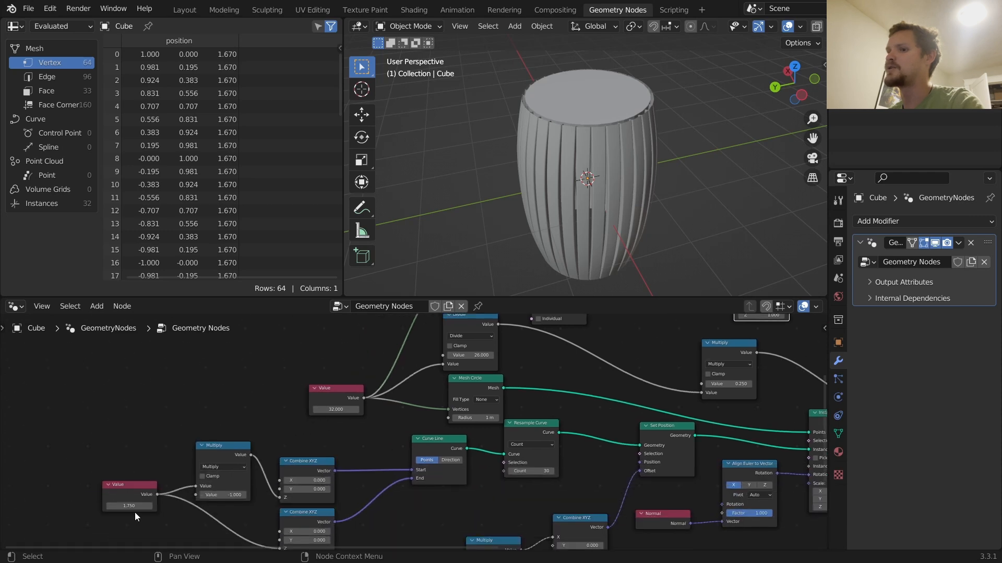
middle_click_drag(508, 426, 469, 482)
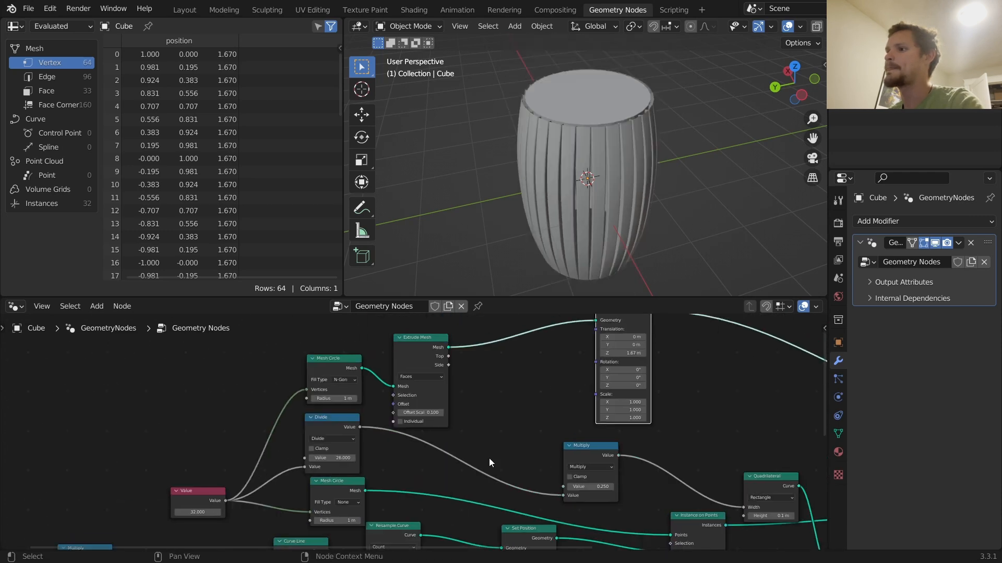
Add a Combine XYZ node and feed its Vector output into the Transform node's Translation
key("shift+a")
mouse_move(596, 325)
left_click(575, 284)
type("combin")
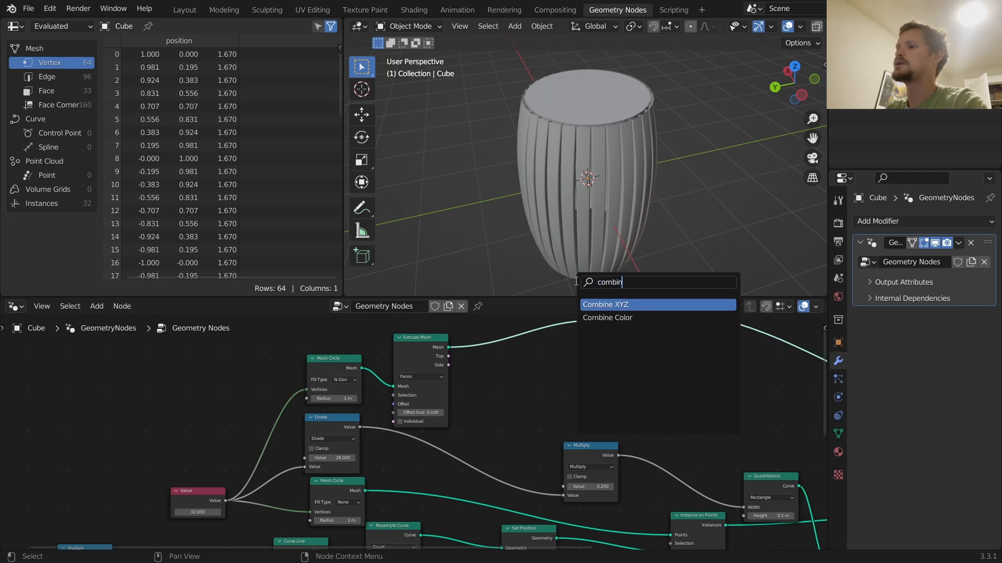
key("Return")
left_click(537, 377)
right_click_drag(538, 377, 601, 344, "alt")
Connect the 1.750 height Value node to the Z input of the new Combine XYZ node
middle_click_drag(504, 395, 575, 347)
middle_click_drag(150, 541, 167, 509)
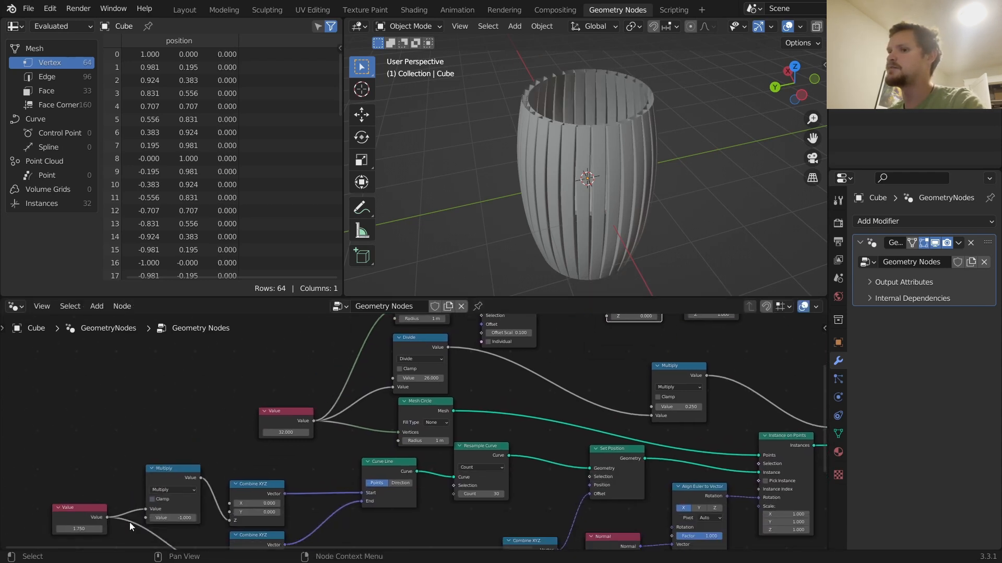
left_click_drag(111, 517, 610, 374)
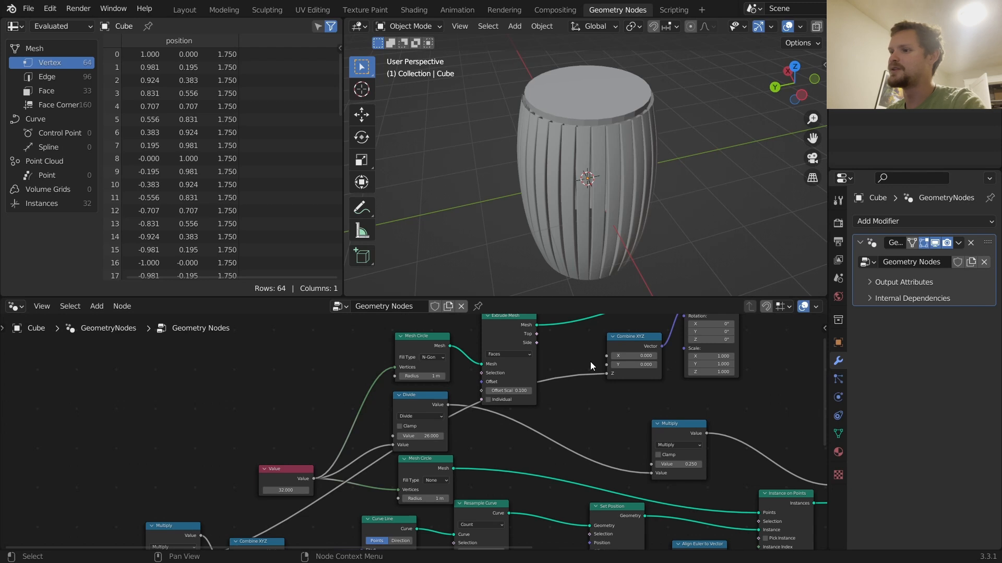
Insert a Math node set to Subtract between the height Value and Combine XYZ, subtracting 0.180
key("shift+a")
type("math")
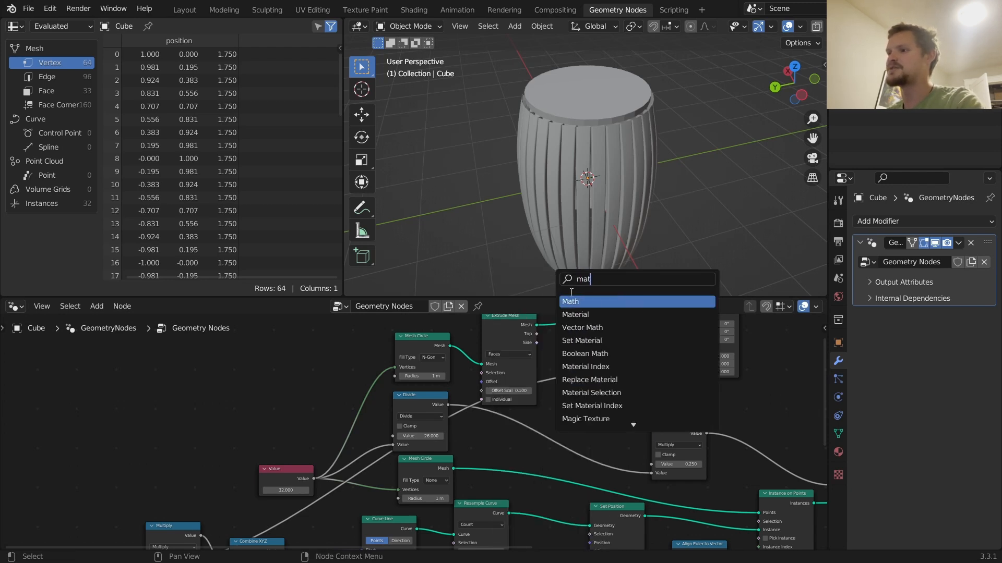
key("Return")
left_click(567, 355)
left_click(562, 358)
key("s")
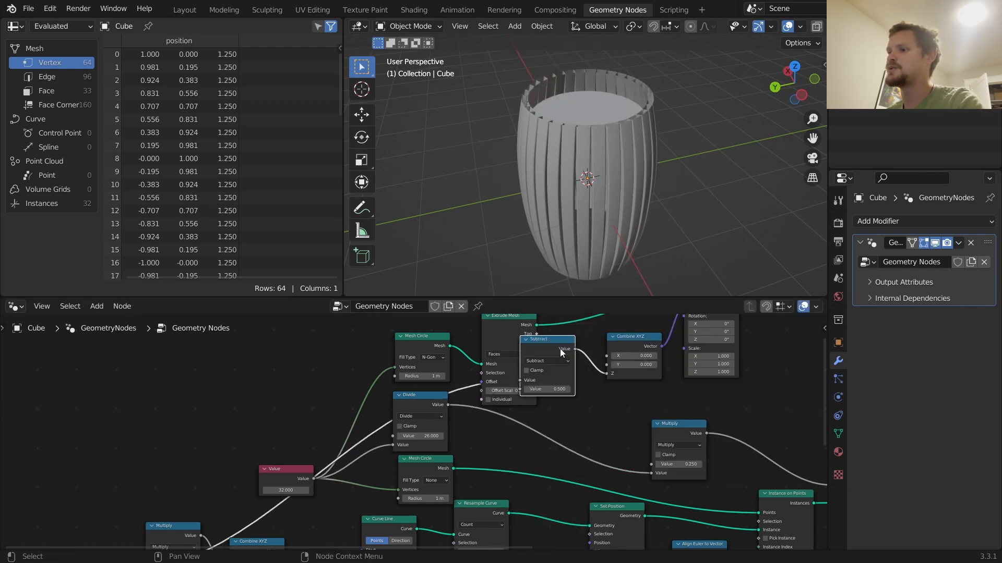
left_click_drag(561, 348, 575, 348)
scroll(602, 350, "up", 2)
left_click_drag(560, 389, 529, 377)
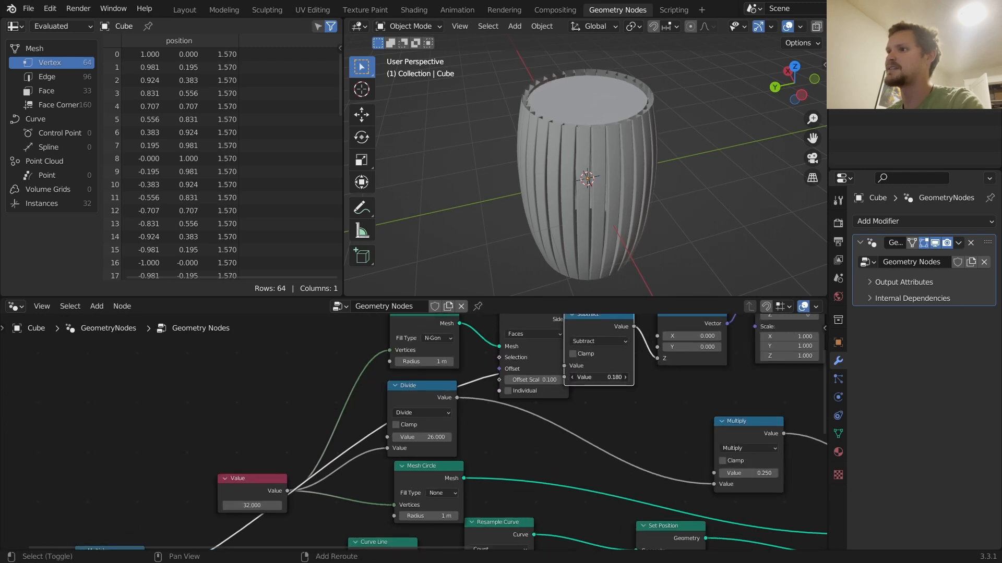
Turn on Fill Caps in the slats' Curve to Mesh node and check the barrel's upper rim
scroll(581, 89, "up", 3)
scroll(582, 95, "up", 3)
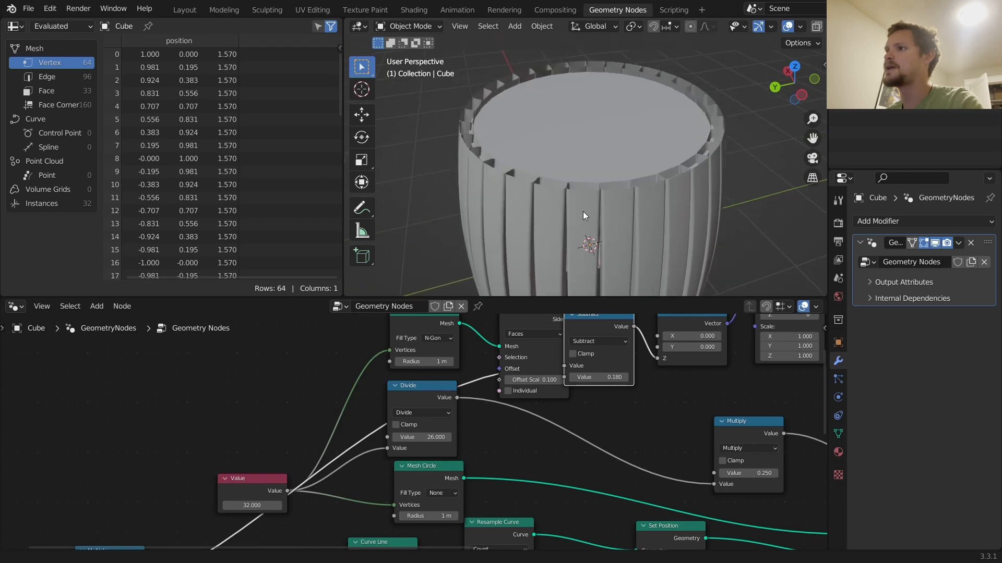
middle_click_drag(709, 123, 709, 161)
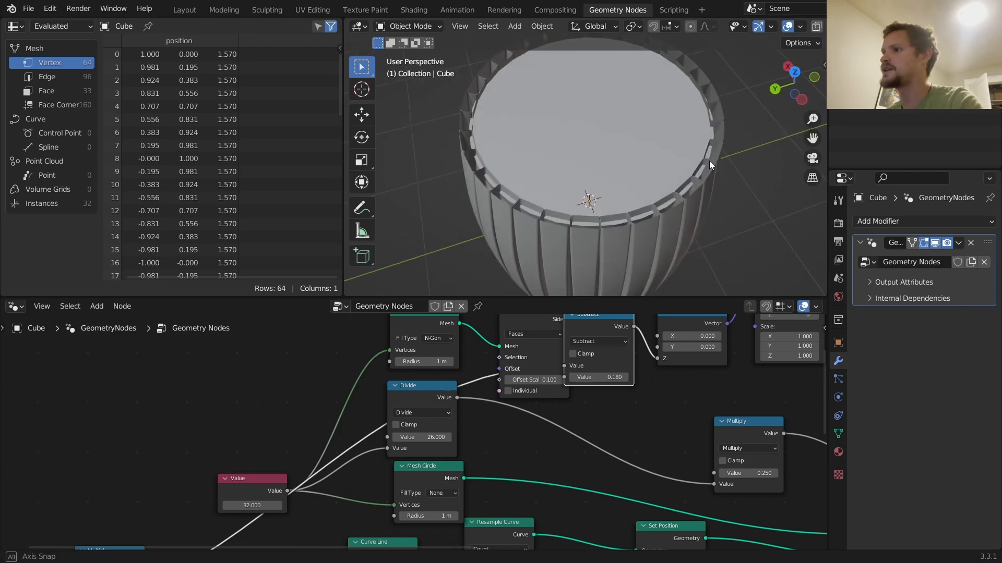
middle_click_drag(728, 409, 392, 529)
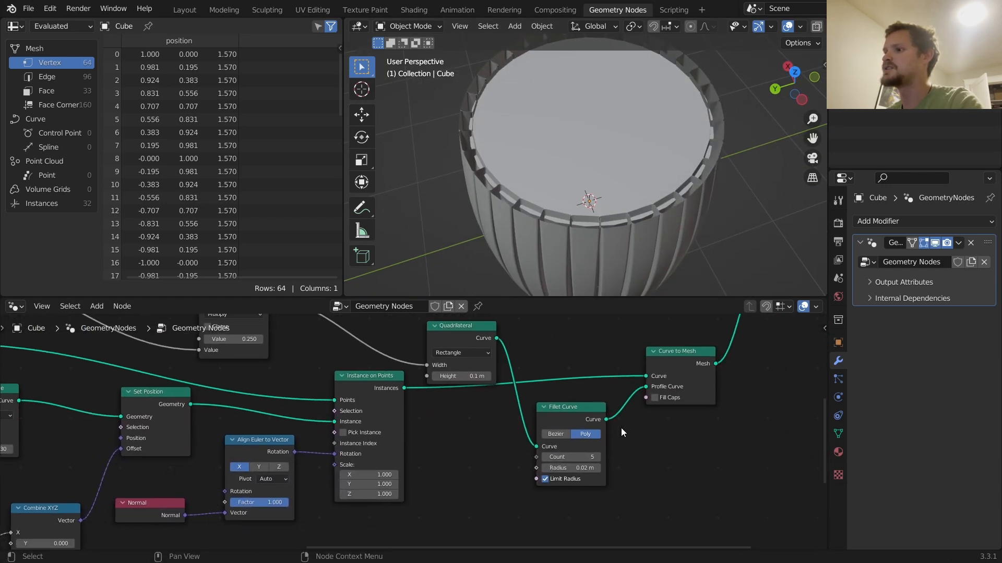
left_click(654, 398)
middle_click_drag(581, 269, 619, 173)
middle_click_drag(608, 210, 621, 178)
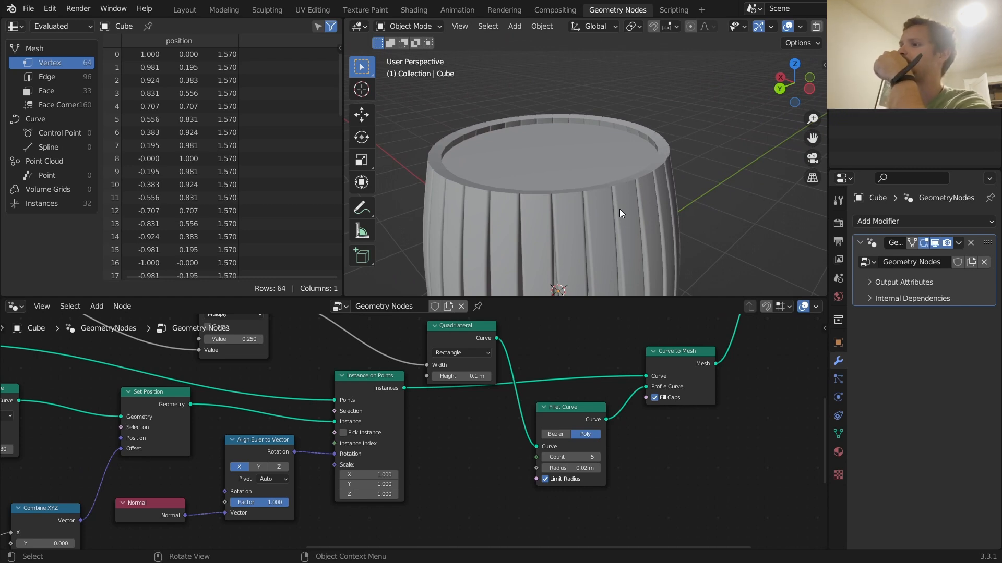
Add a vector Random Value node driving the Scale of the Instance on Points node
middle_click_drag(331, 355, 675, 405)
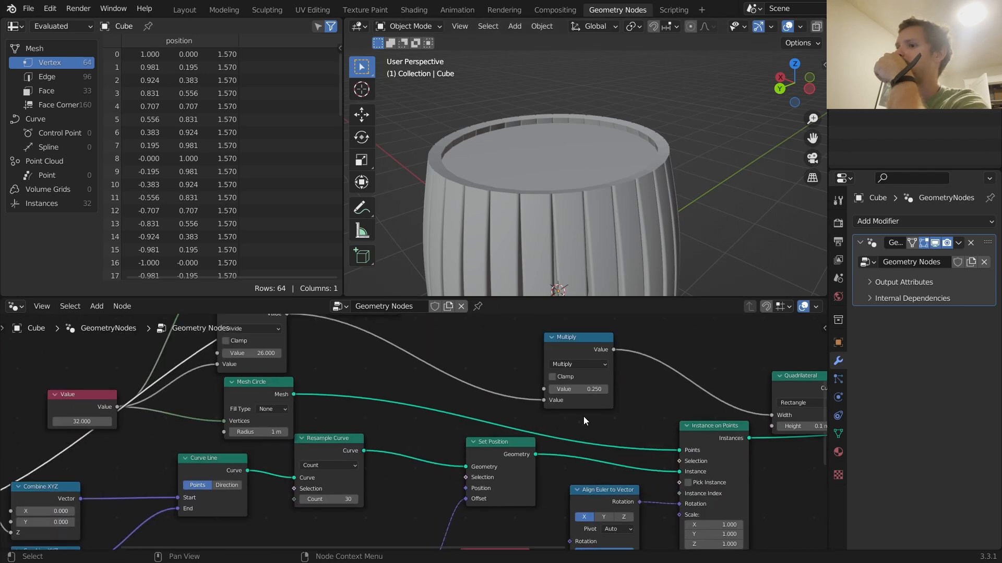
scroll(370, 382, "down", 2)
middle_click_drag(541, 416, 520, 485)
scroll(367, 404, "up", 2)
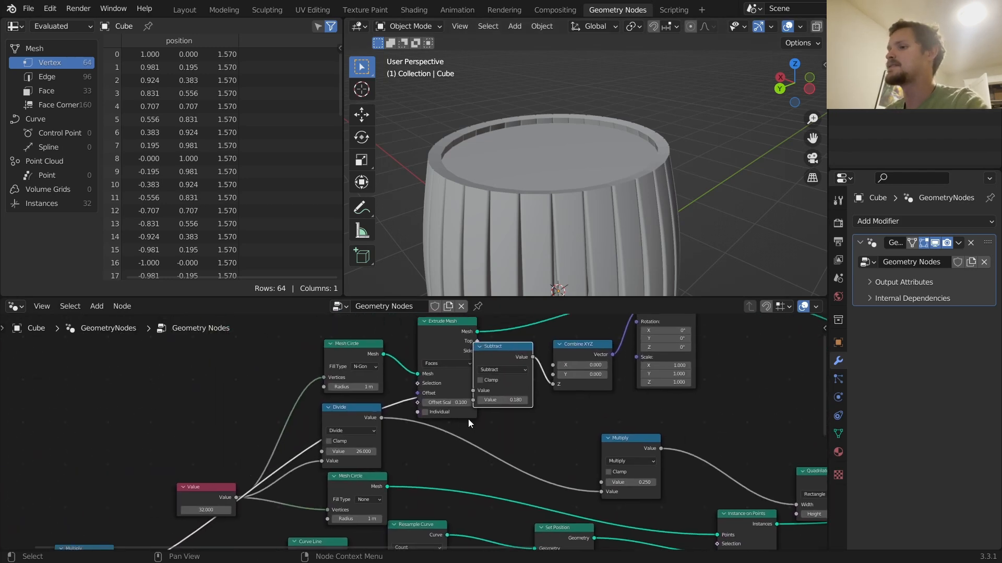
scroll(480, 404, "down", 6)
middle_click_drag(547, 449, 426, 337)
scroll(527, 391, "up", 6)
scroll(609, 470, "up", 1)
left_click_drag(652, 468, 678, 468)
key("ctrl+z")
left_click_drag(619, 428, 575, 505)
type("random")
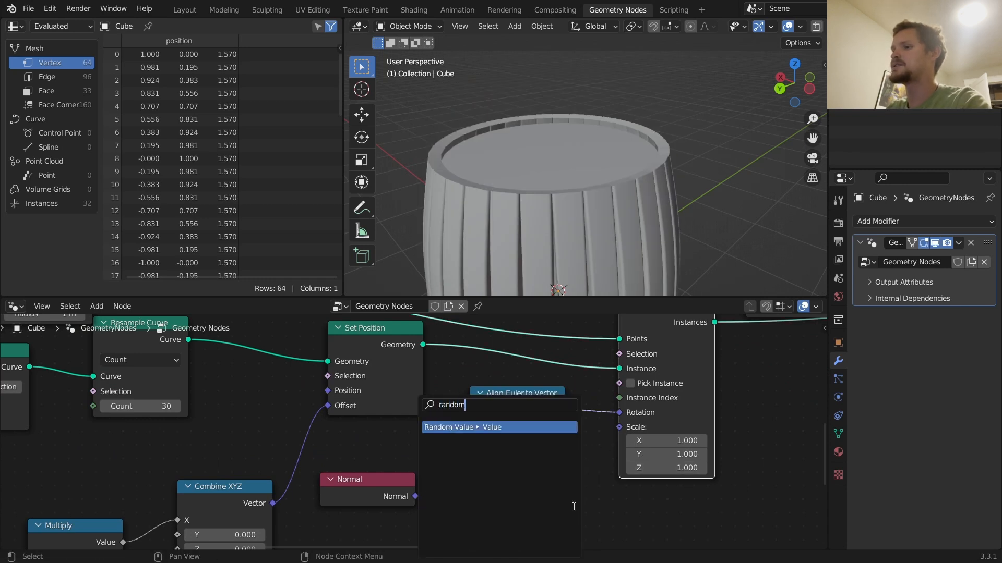
key("Return")
left_click(572, 507)
Set the Random Value node's Min and Max to 1 on X and Y, with Min Z at 1.010
scroll(553, 135, "down", 5)
middle_click_drag(546, 498, 543, 346)
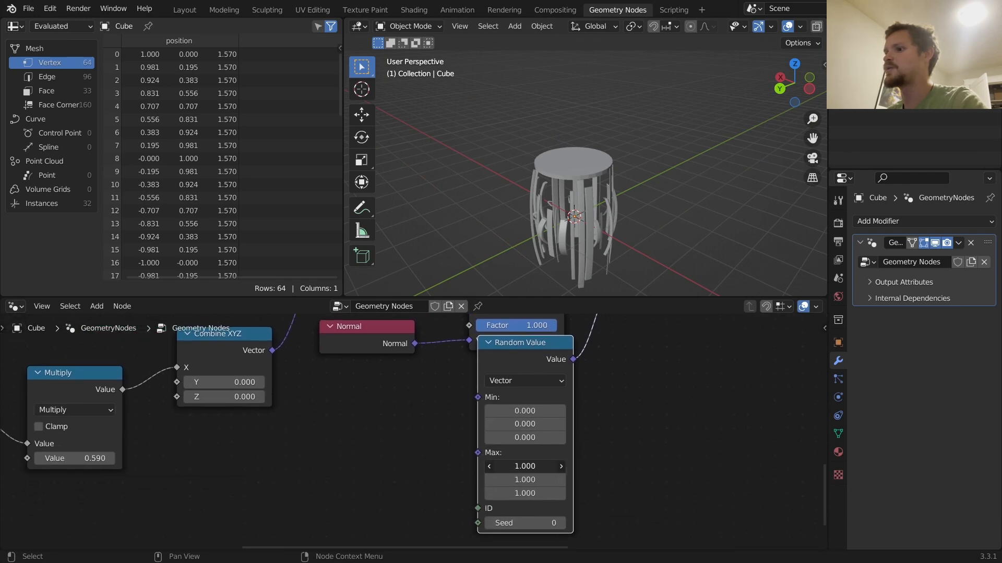
type("0")
key("Return")
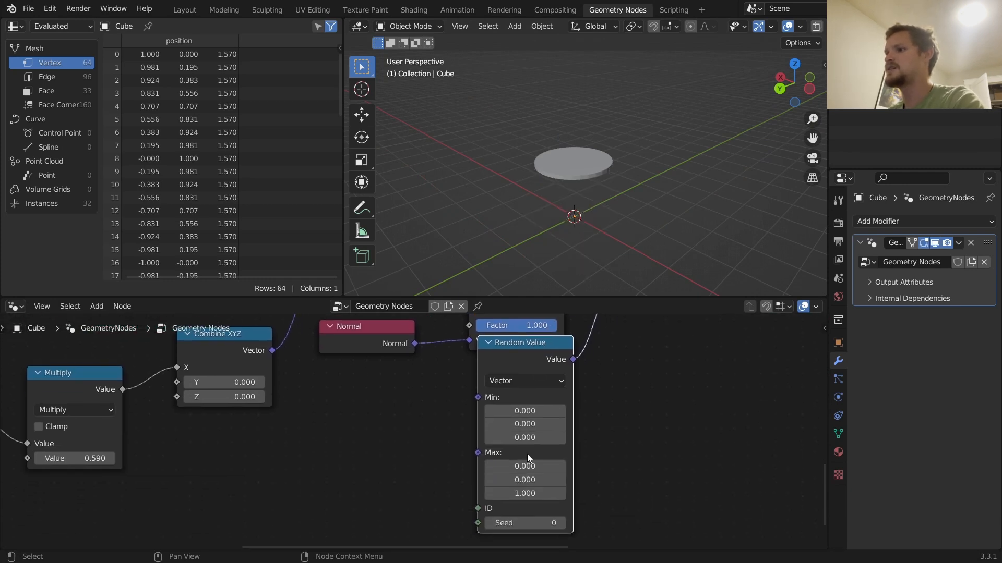
left_click_drag(531, 439, 540, 440, "shift")
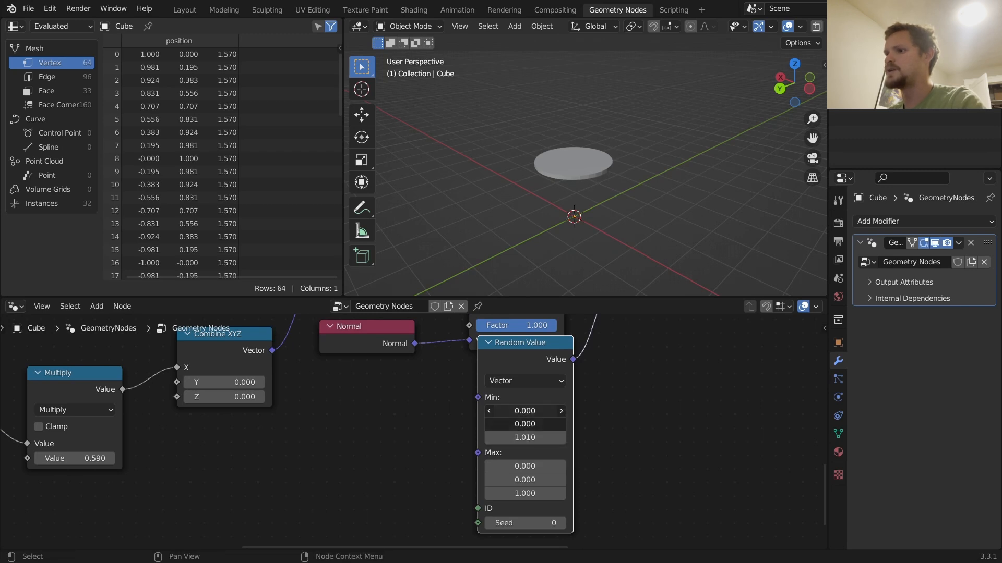
key("Return")
left_click_drag(529, 466, 529, 479)
type("1")
key("Return")
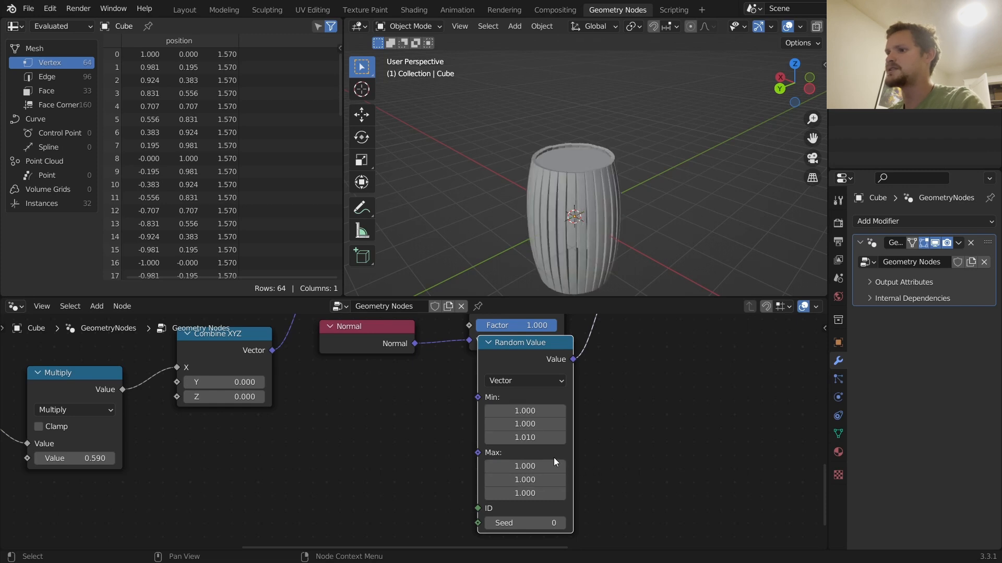
Try Random Value Min Z values of 0.890 and 0.95 and check the slat ends
left_click_drag(528, 439, 525, 439, "shift")
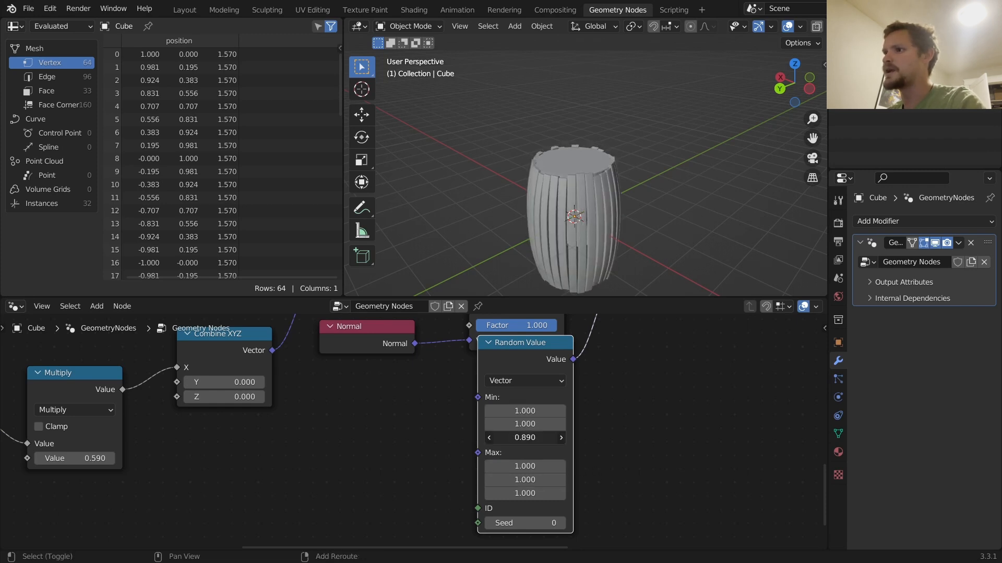
scroll(605, 193, "up", 4)
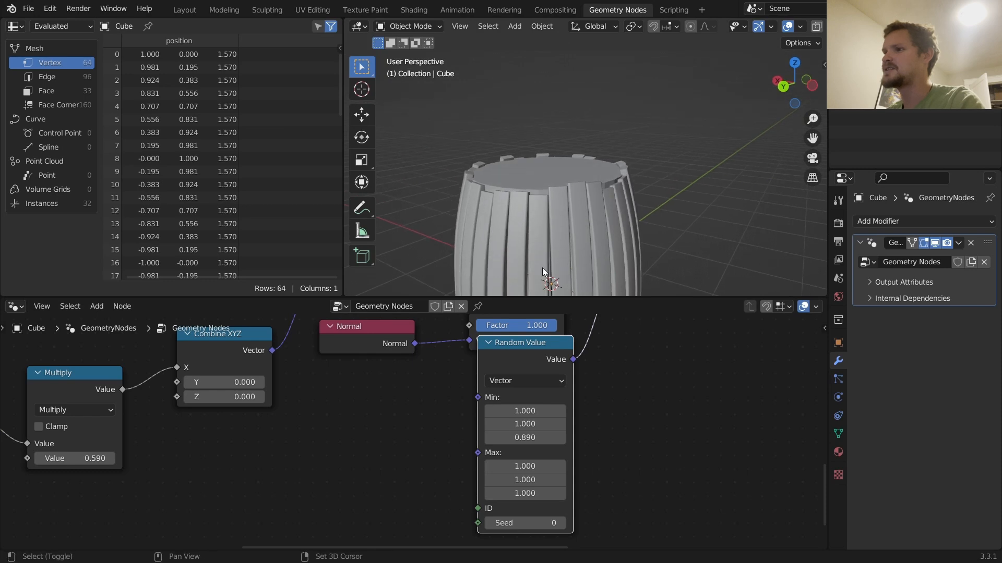
scroll(560, 187, "down", 2)
left_click(539, 441)
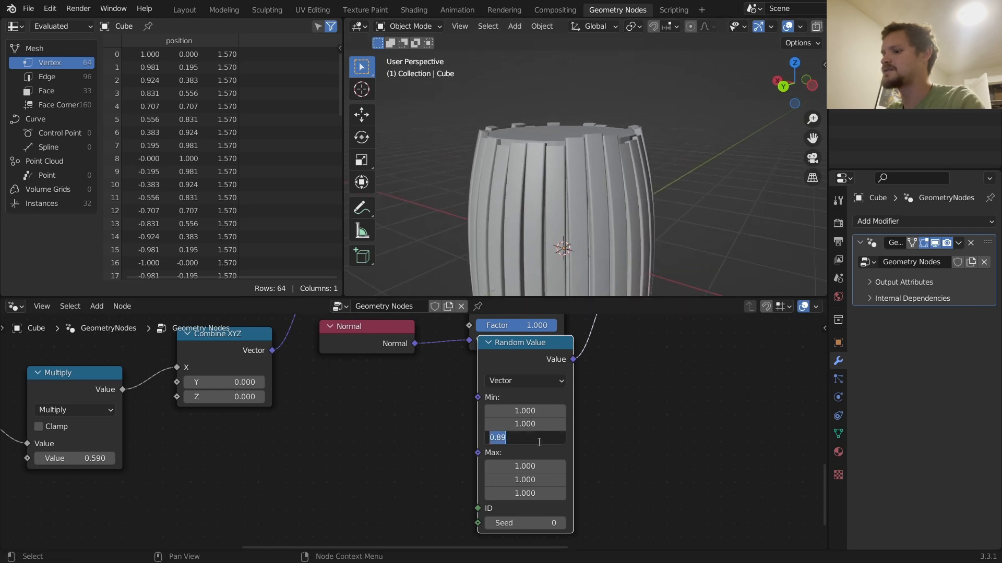
type(".95")
key("Return")
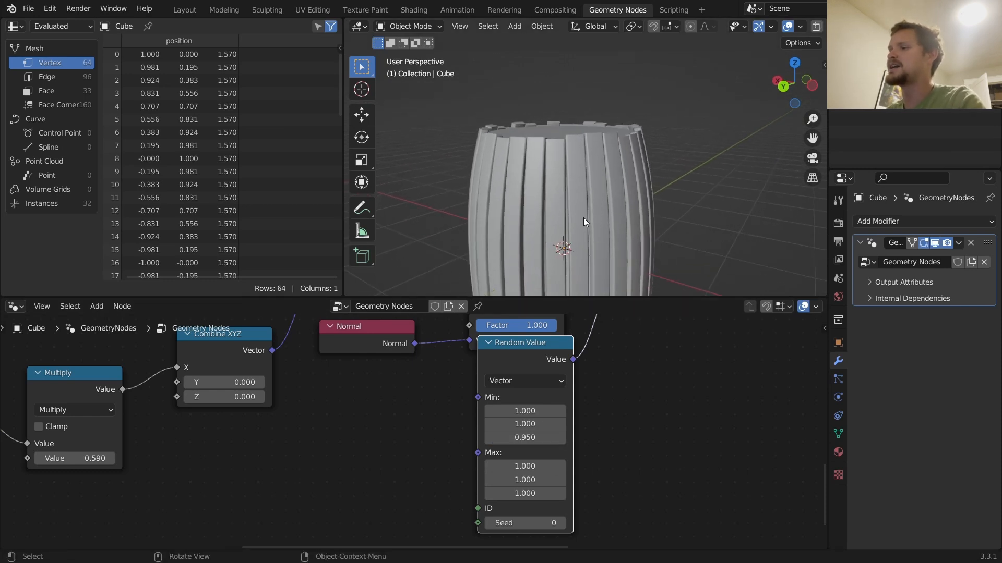
middle_click_drag(600, 217, 609, 156, "shift")
scroll(610, 142, "down", 3)
scroll(612, 158, "up", 2)
Set the Random Value node's Min Z to 0.98 and inspect the slat heights around the rim
left_click(529, 437)
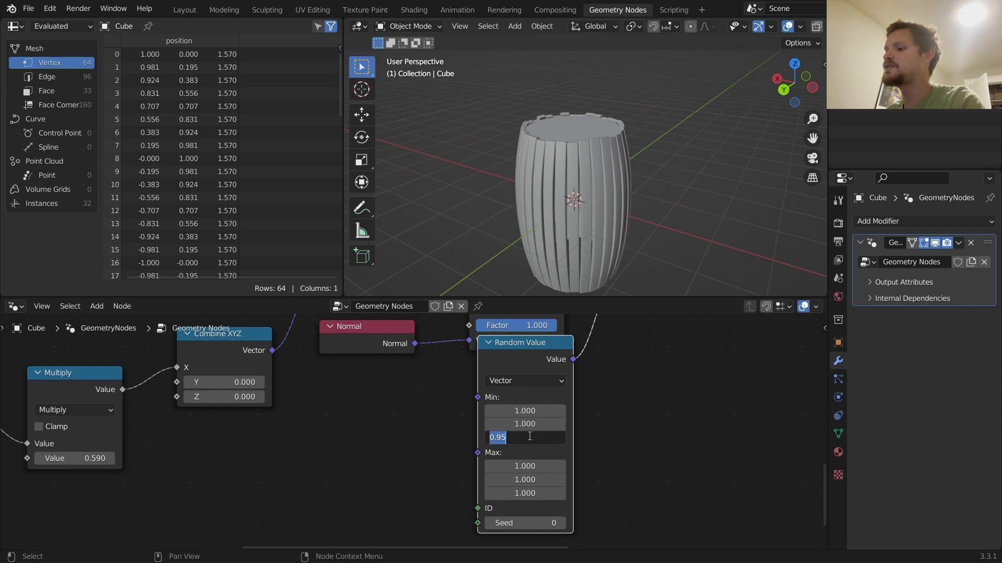
key("Return")
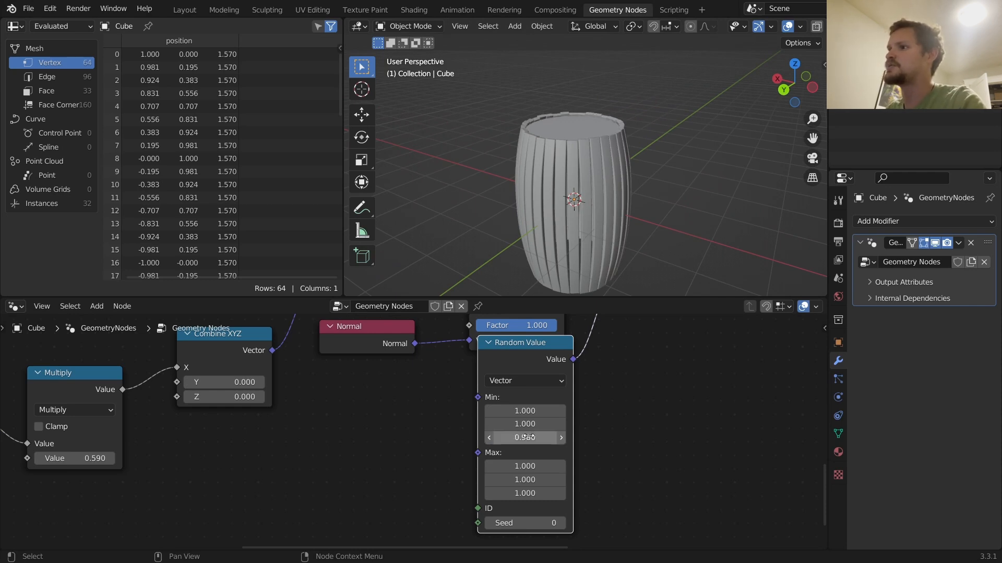
scroll(565, 162, "up", 5)
middle_click_drag(571, 120, 543, 126)
scroll(542, 127, "down", 6)
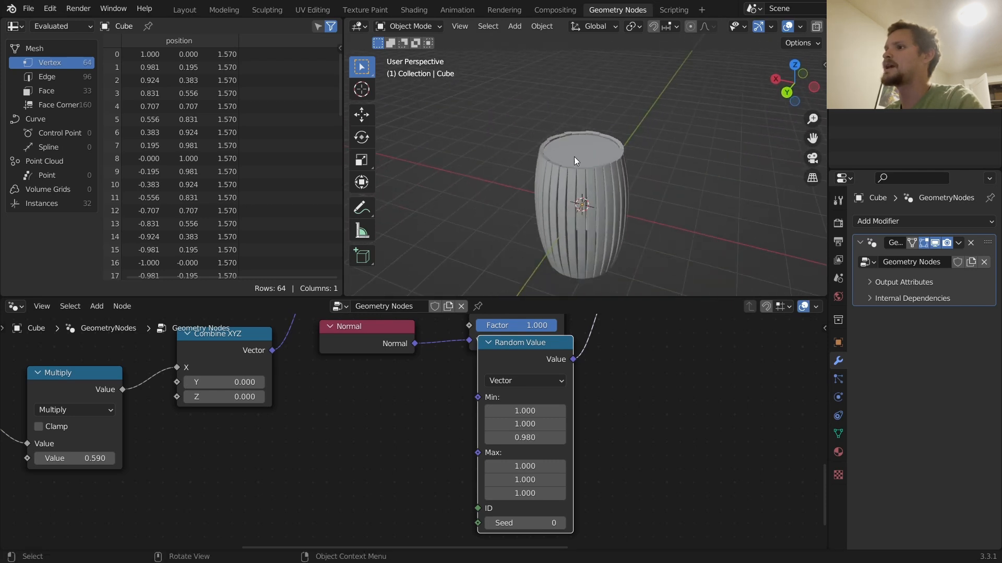
middle_click_drag(574, 157, 608, 162)
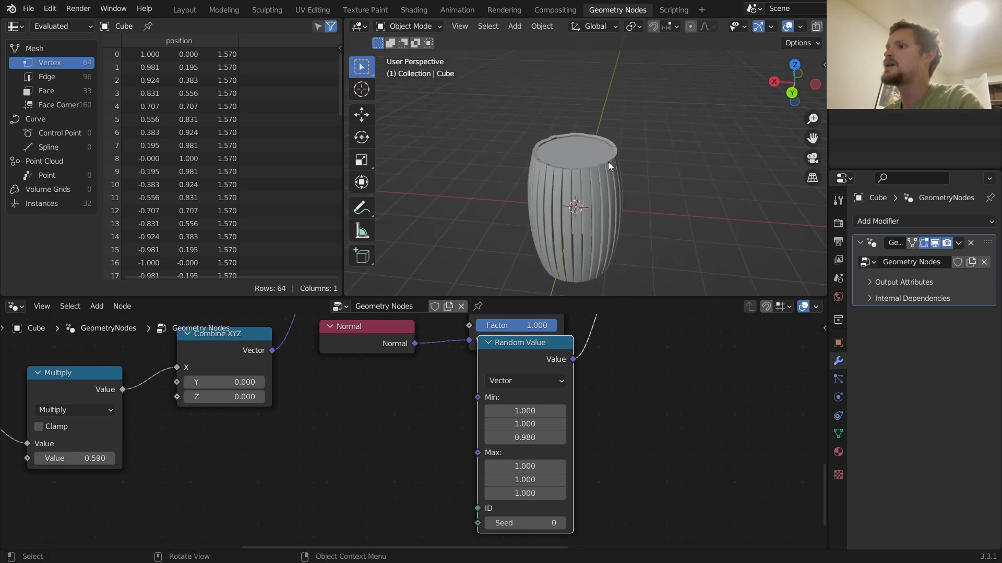
Duplicate the lid's Transform node and feed the first Transform's Geometry output into the copy
left_click(580, 154)
scroll(697, 407, "down", 4)
middle_click_drag(612, 242, 616, 190)
scroll(593, 363, "down", 2)
scroll(466, 383, "up", 5)
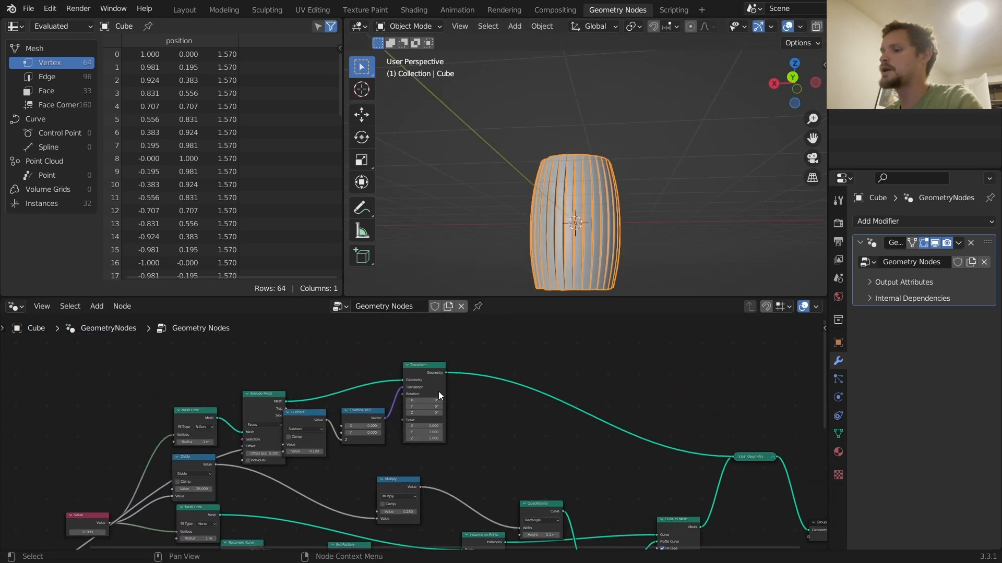
scroll(439, 392, "up", 3)
left_click(439, 364)
key("shift+d")
left_click(517, 403)
right_click_drag(449, 369, 478, 401, "alt")
left_click_drag(498, 407, 543, 399)
Duplicate the lid's Combine XYZ node and connect its Vector to the second Transform's Translation
left_click(368, 414)
key("shift+d")
left_click(487, 441)
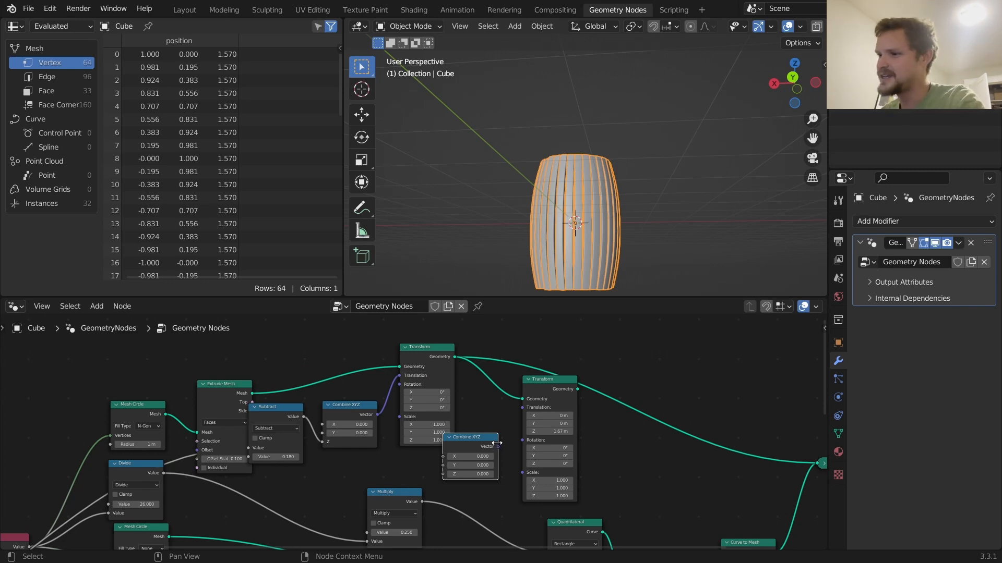
left_click_drag(498, 450, 520, 410)
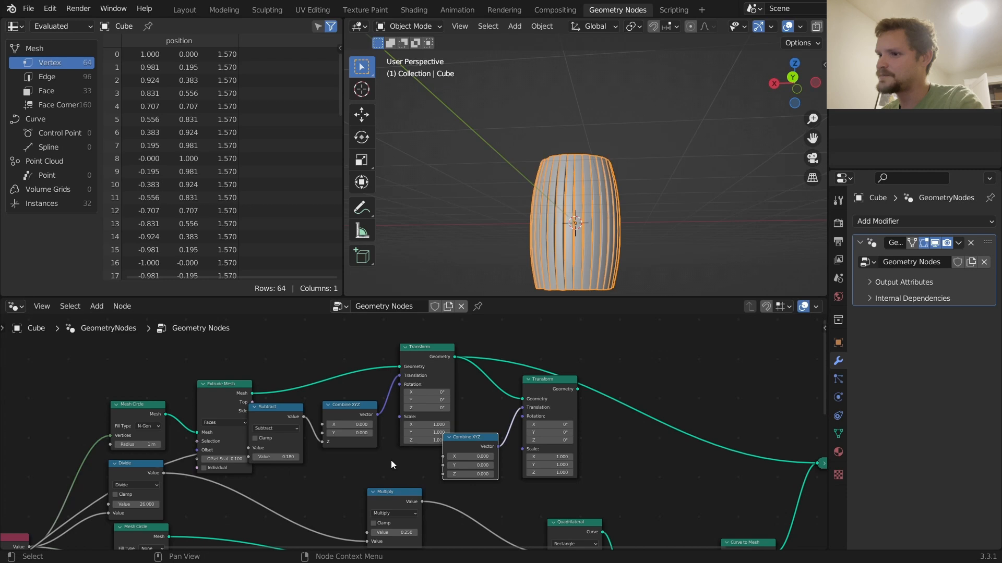
Make two copies of the Subtract node, one near the second Combine XYZ and one above the height Value's Multiply node
middle_click_drag(418, 458, 418, 425)
middle_click_drag(309, 379, 361, 352)
left_click(358, 346)
key("shift+d")
left_click(413, 399)
middle_click_drag(412, 399, 515, 353)
key("shift+d")
left_click(102, 396)
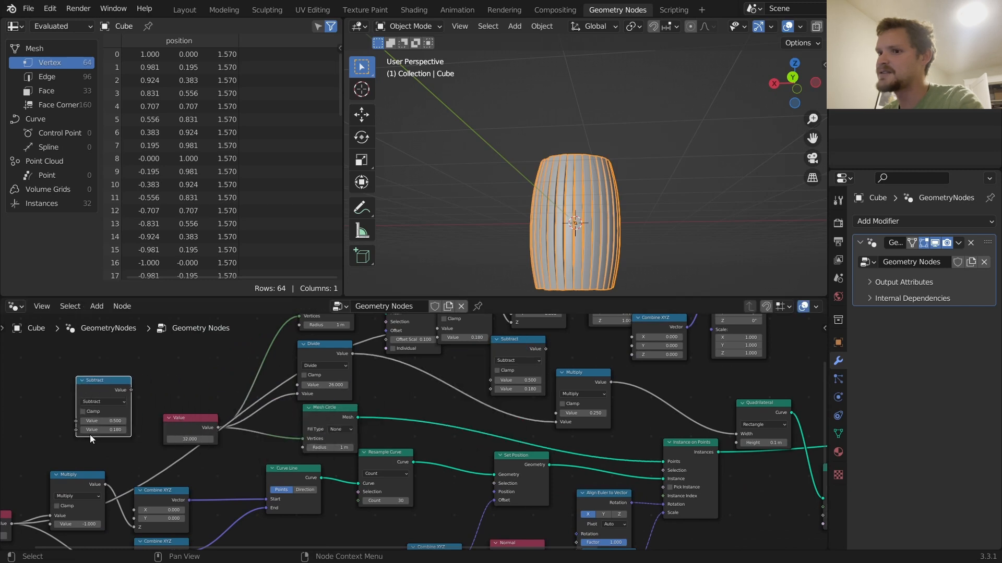
Feed the height Value into the Subtract copy above it and change that copy to Multiply by -1
middle_click_drag(30, 498, 173, 476)
left_click(242, 378)
left_click(243, 389)
left_click(238, 408)
type("-1")
key("Return")
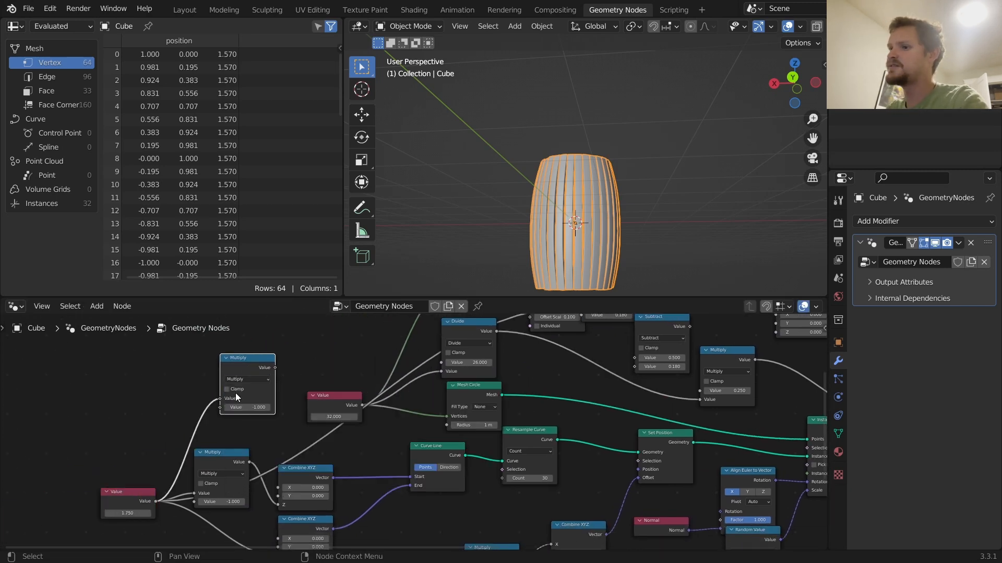
Duplicate the new Multiply node as an Add node adding 0.18 to its result, and connect it to the second Combine XYZ's Z
middle_click_drag(267, 363, 227, 406)
key("shift+d")
left_click(252, 399)
left_click(271, 392)
left_click(256, 414)
left_click(271, 421)
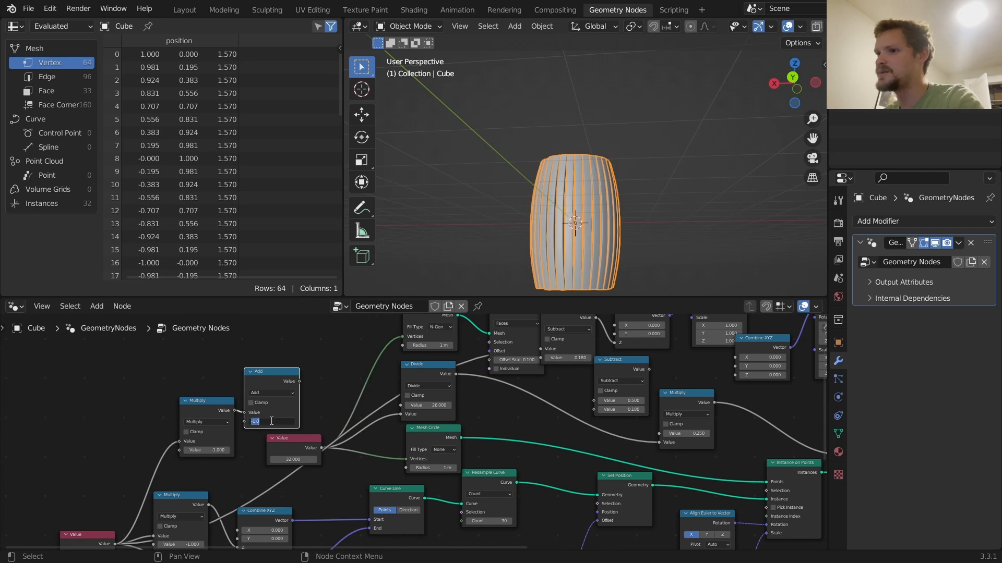
type("0.18")
key("Return")
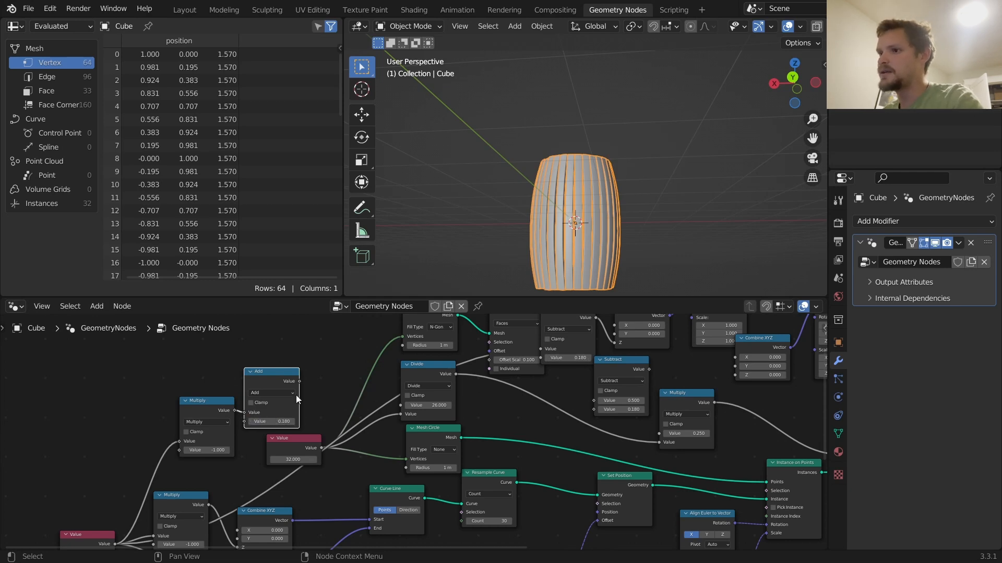
left_click_drag(299, 385, 735, 375)
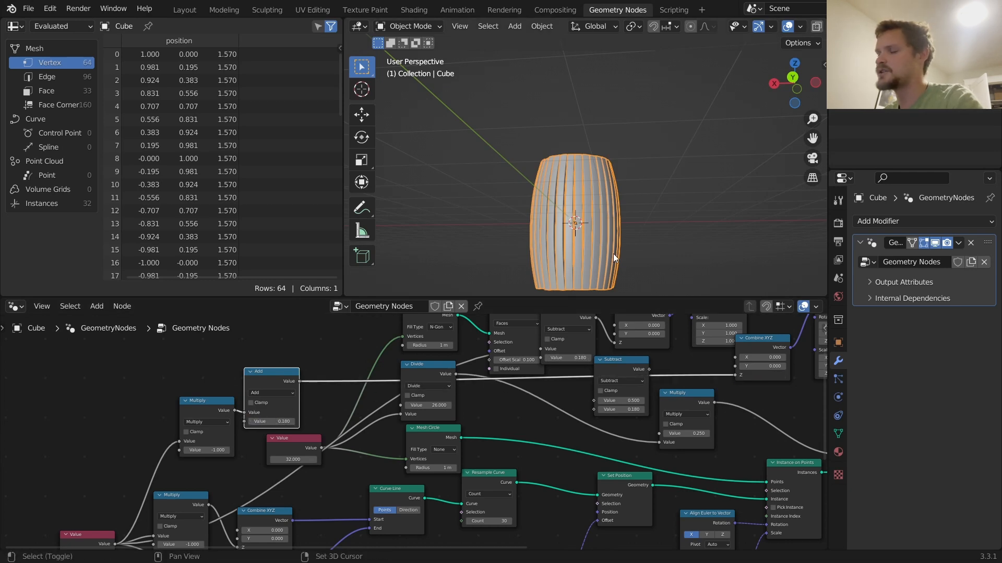
Combine the two lid Transform outputs in a new Join Geometry node that feeds the existing Join Geometry
middle_click_drag(689, 341, 574, 401)
middle_click_drag(610, 366, 412, 378)
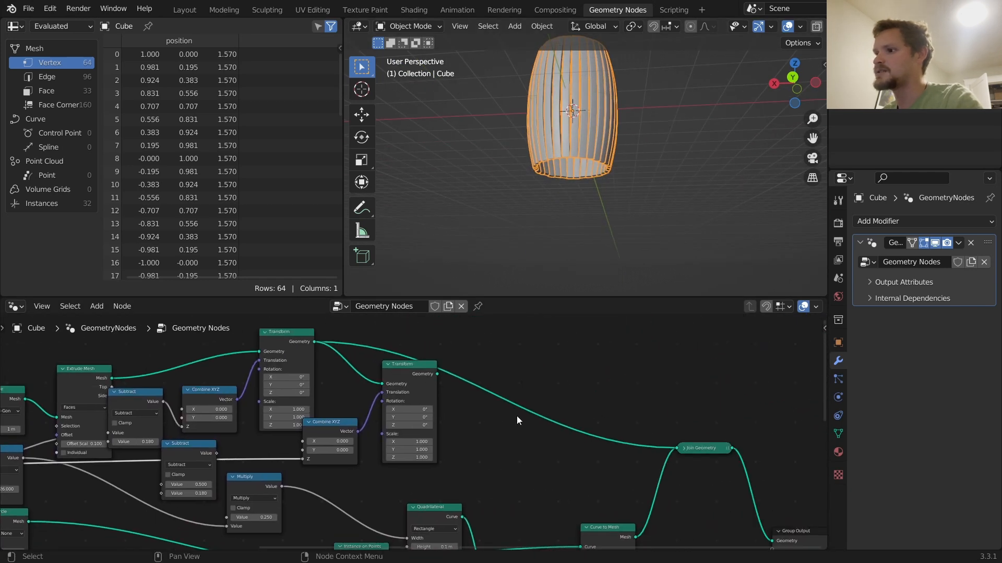
left_click_drag(437, 374, 516, 406)
key("ctrl+z")
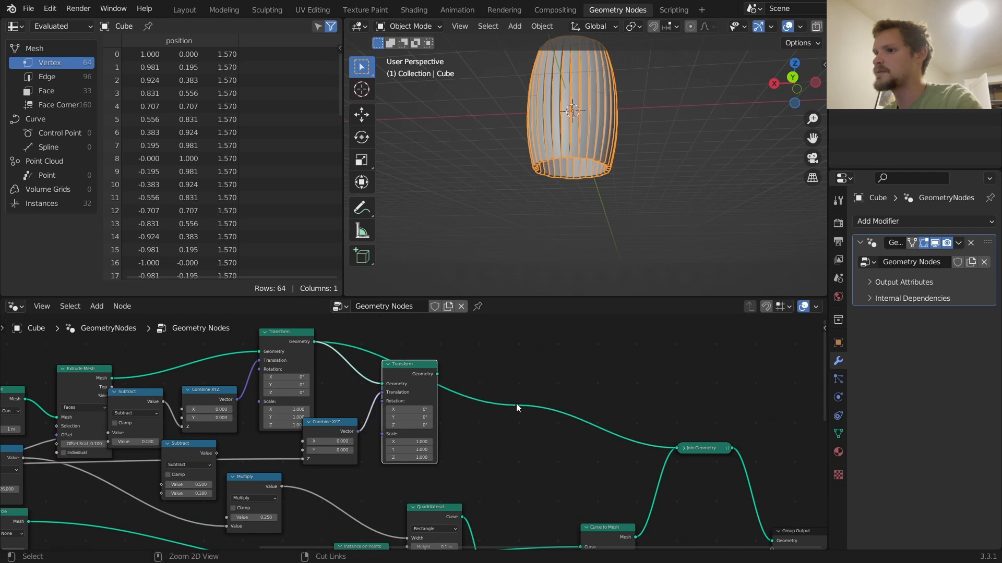
left_click_drag(419, 378, 416, 417)
right_click_drag(405, 414, 317, 374, "ctrl+shift")
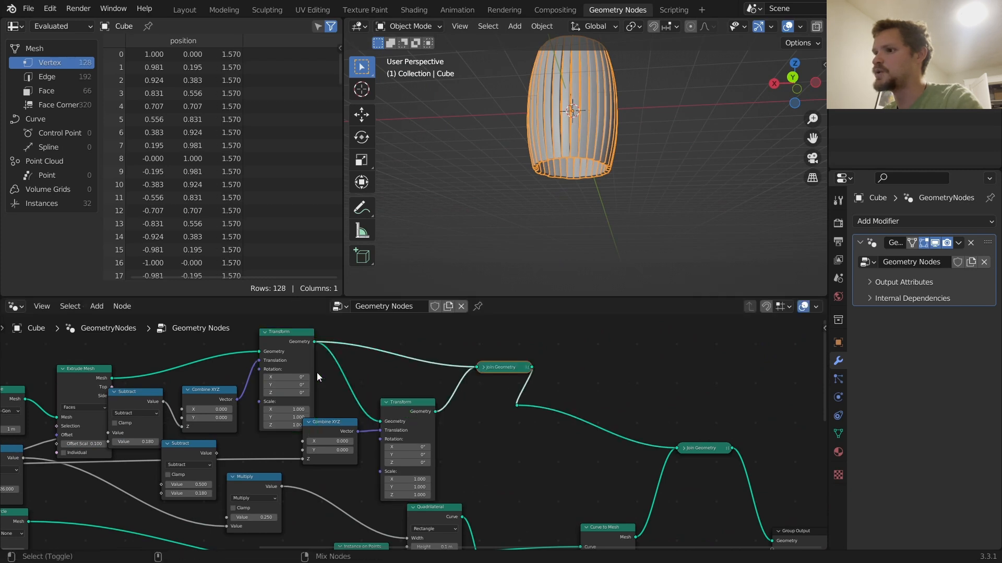
Dissolve the reroute after the new Join Geometry node, and reposition that node and the second Transform for clear spacing
left_click_drag(494, 371, 465, 407)
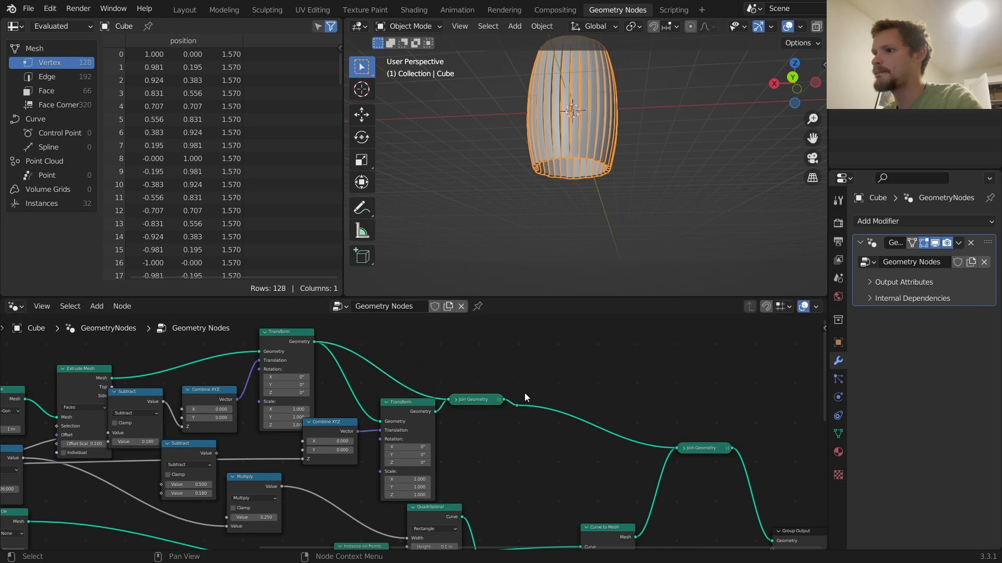
left_click_drag(525, 420, 550, 397)
key("ctrl+x")
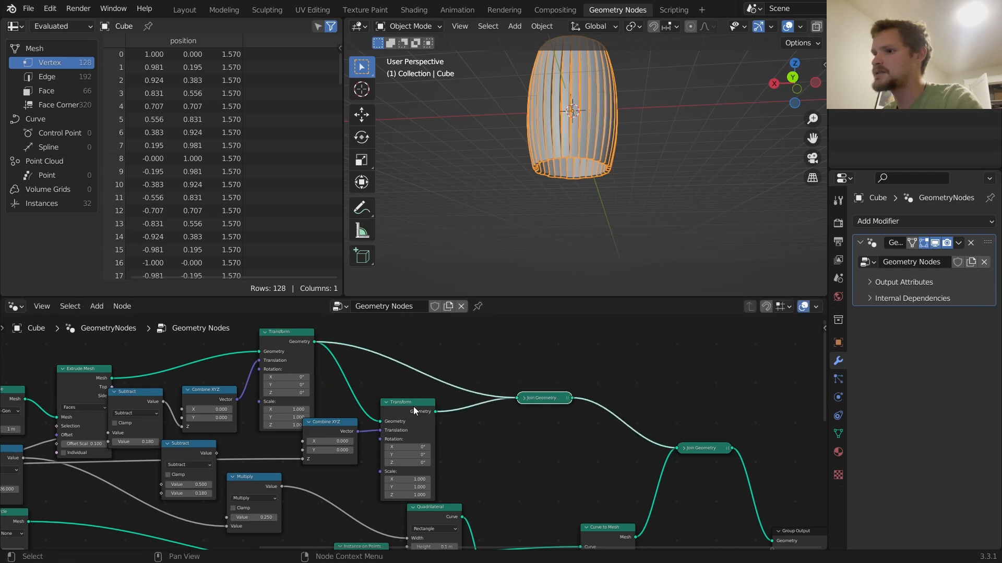
left_click_drag(414, 410, 429, 401)
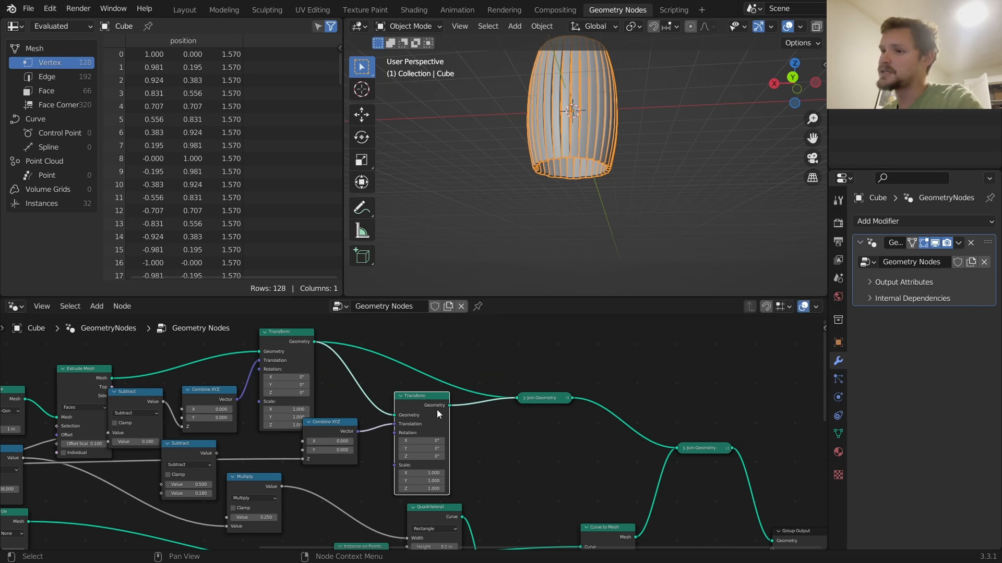
Connect Extrude Mesh's Mesh output directly to the second Transform's Geometry input and check the lid at the barrel's bottom
middle_click_drag(204, 397, 265, 395)
left_click_drag(178, 380, 456, 414)
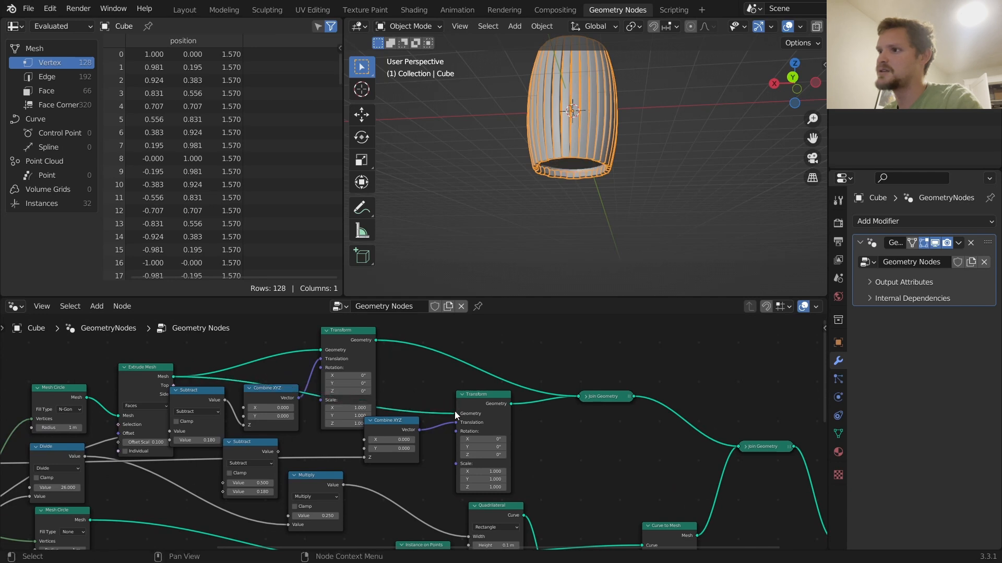
left_click(580, 197)
scroll(578, 145, "up", 3)
middle_click_drag(540, 171, 562, 164)
middle_click_drag(587, 223, 584, 170)
Delete the unconnected Subtract node beside the second Combine XYZ
middle_click_drag(391, 426, 493, 363)
left_click_drag(373, 388, 109, 347)
key("x")
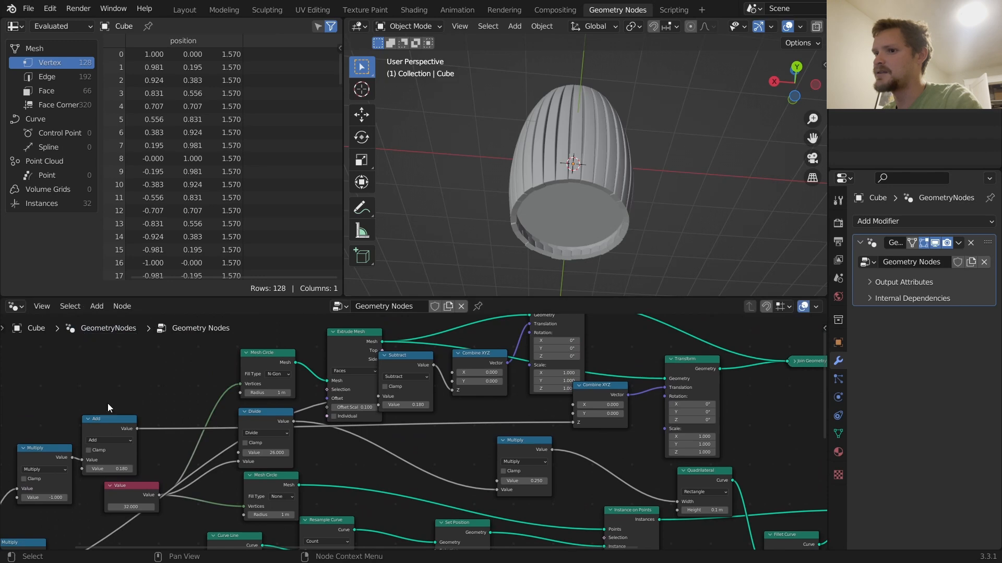
left_click(106, 439)
key("s")
key("ctrl+z")
Shift the height Value node slightly away from its Multiply node and move the top lid's Subtract node clear of Extrude Mesh
middle_click_drag(558, 209, 580, 93)
middle_click_drag(132, 449, 420, 341)
left_click_drag(226, 477, 212, 478)
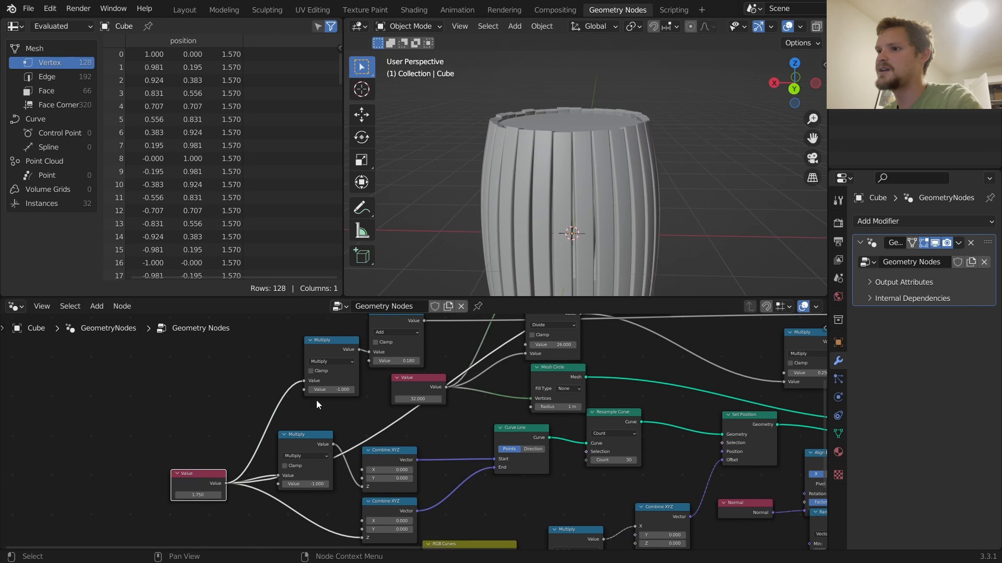
middle_click_drag(350, 377, 327, 416)
middle_click_drag(402, 372, 287, 445)
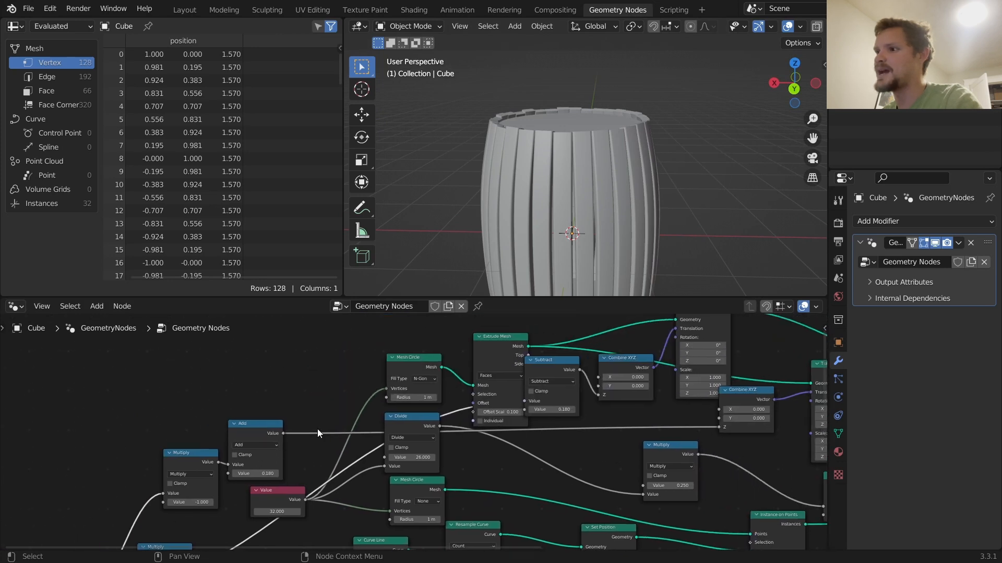
left_click_drag(567, 371, 572, 405)
middle_click_drag(573, 406, 570, 353)
Examine the bottom lid up close where it meets the slat ends
mouse_move(566, 188)
middle_mouse_down()
mouse_move(562, 202)
mouse_move(570, 191)
mouse_move(596, 196)
mouse_move(573, 192)
middle_mouse_up()
middle_click_drag(568, 246, 550, 182)
scroll(531, 179, "up", 3)
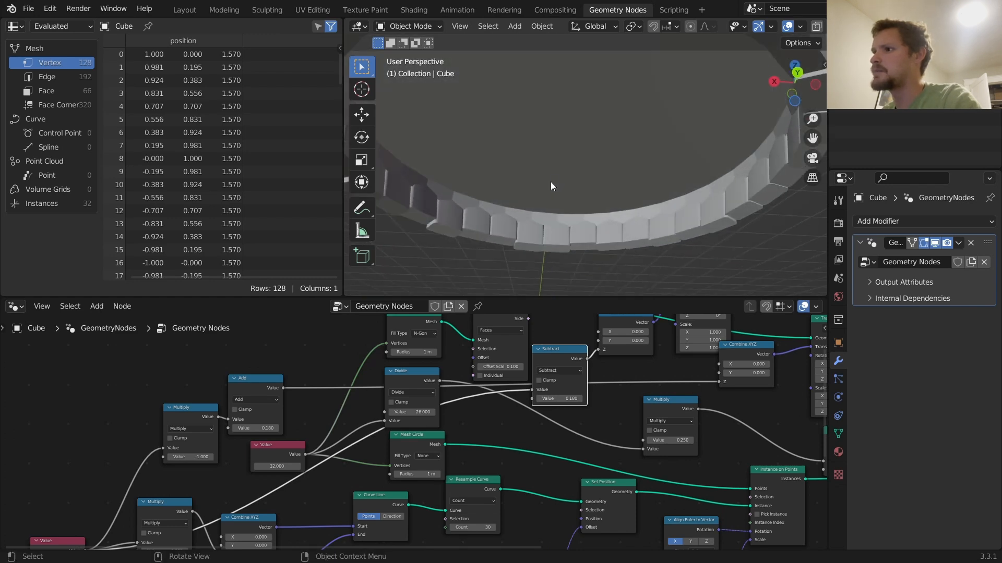
Try 0.28 as the value of the Add node that controls the bottom lid's height, and undo it
middle_click_drag(675, 402, 608, 431)
middle_click_drag(684, 377, 661, 418)
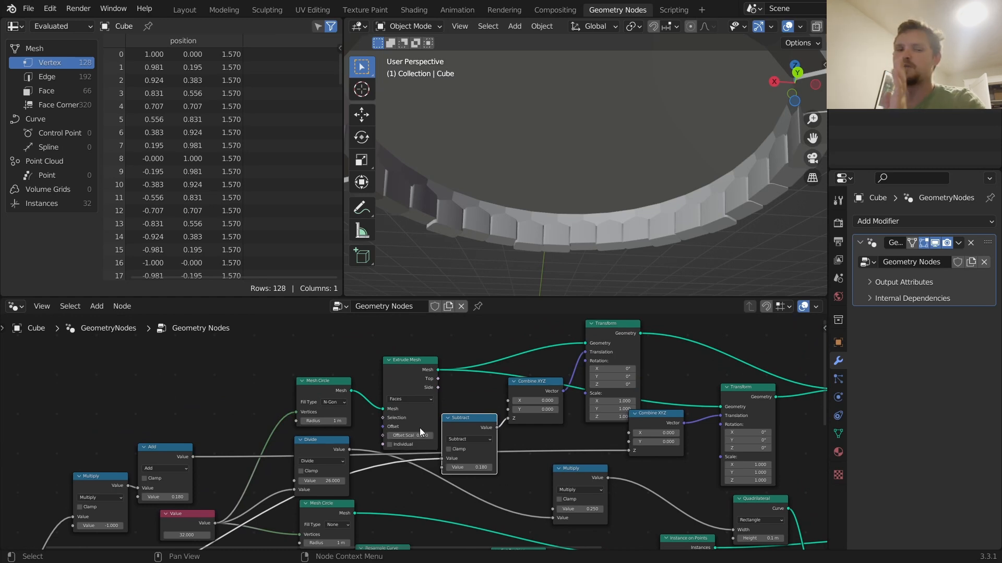
mouse_move(422, 432)
middle_click_drag(525, 439, 629, 284)
middle_click_drag(280, 422, 302, 466)
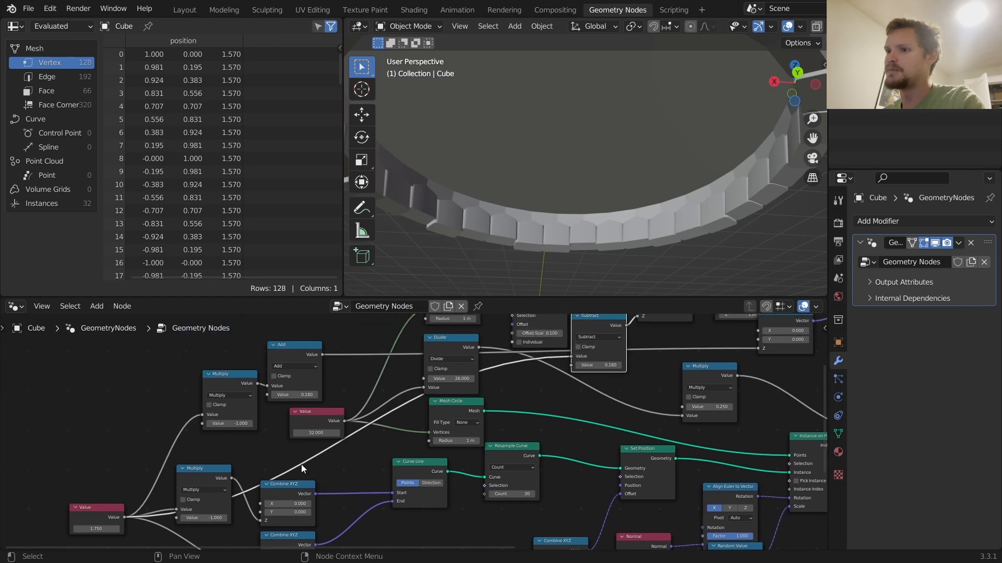
left_click(291, 397)
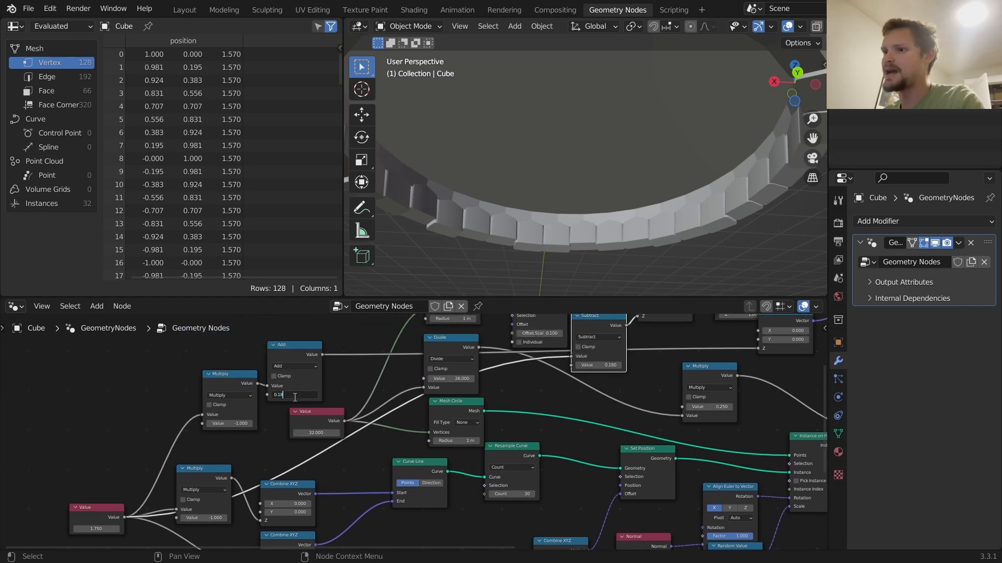
key("BackSpace")
type("2")
key("Return")
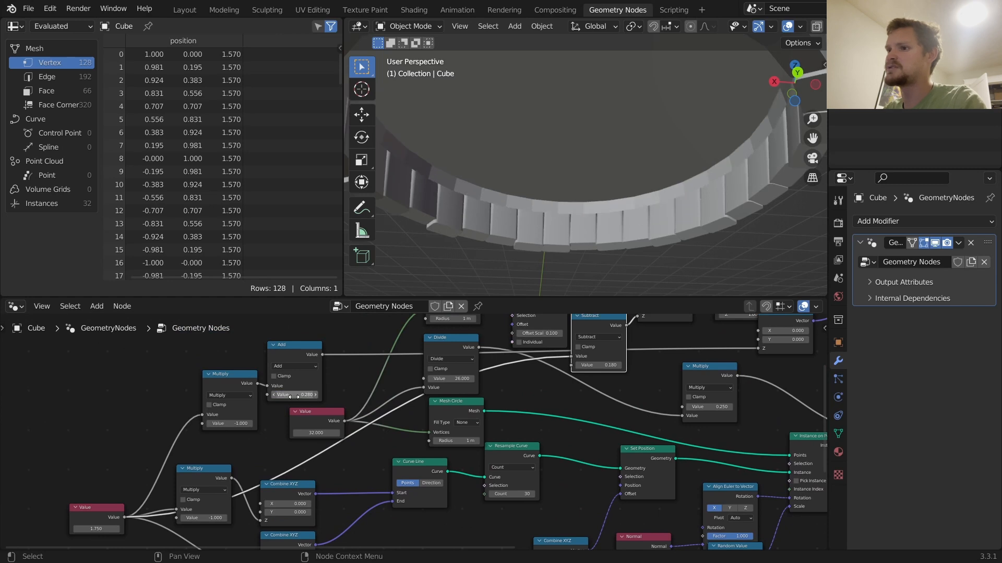
key("ctrl+z")
Set the Add node's value for the bottom lid's height to 0.08
left_click(293, 397)
type("0.08")
key("Return")
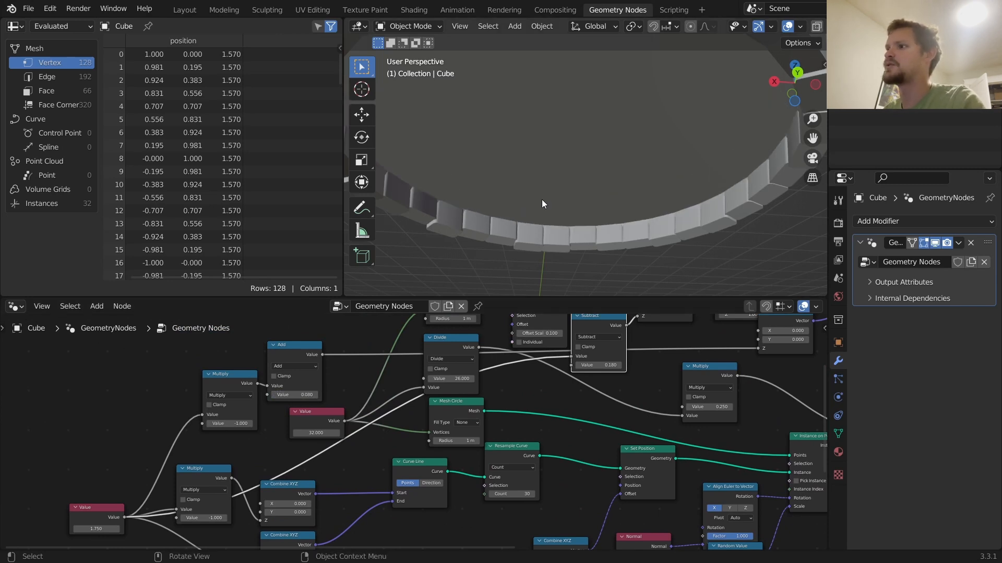
Examine the barrel's bottom lid, staves and upper rim from several angles
middle_click_drag(545, 170, 544, 188)
scroll(543, 188, "down", 6)
middle_click_drag(567, 125, 574, 192, "shift")
middle_click_drag(575, 188, 618, 93)
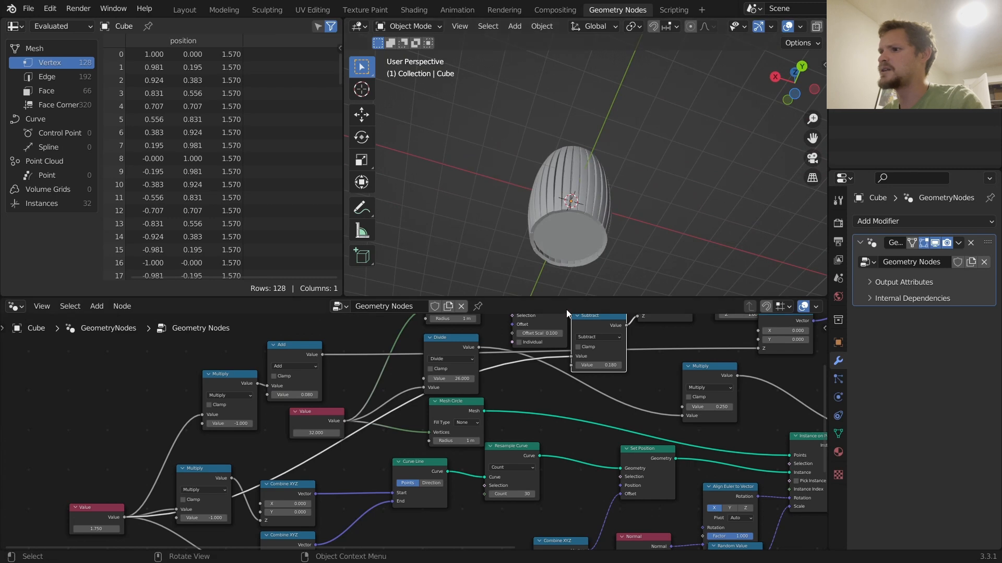
mouse_move(543, 333)
left_mouse_down("shift")
mouse_move(574, 333)
mouse_move(549, 333)
left_mouse_up("shift")
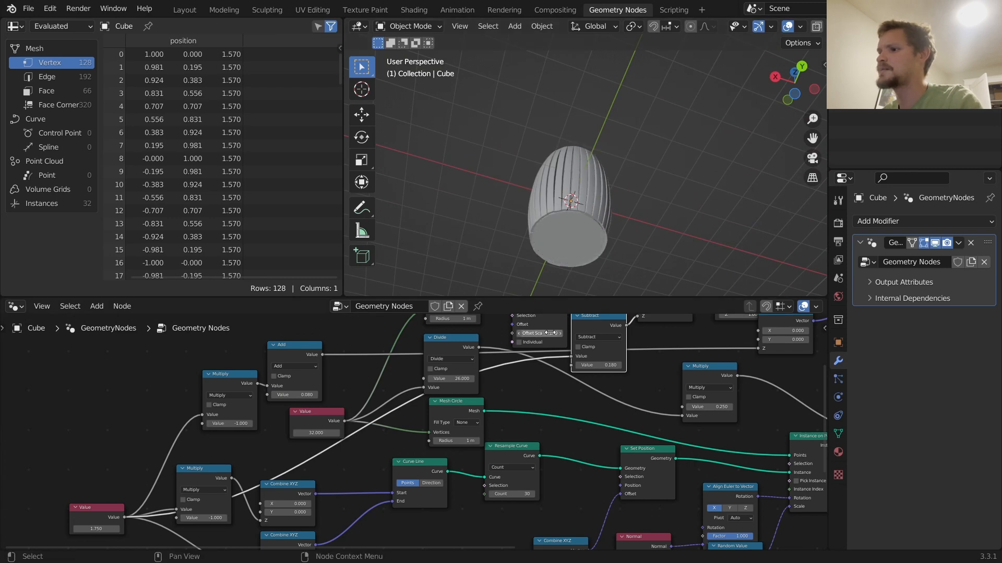
middle_click_drag(630, 223, 609, 49)
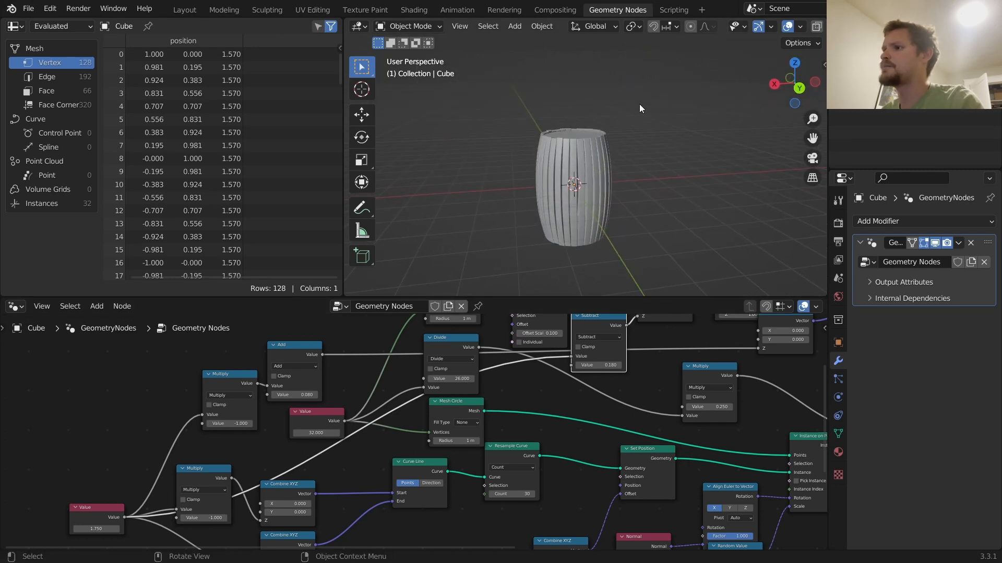
scroll(596, 132, "up", 3)
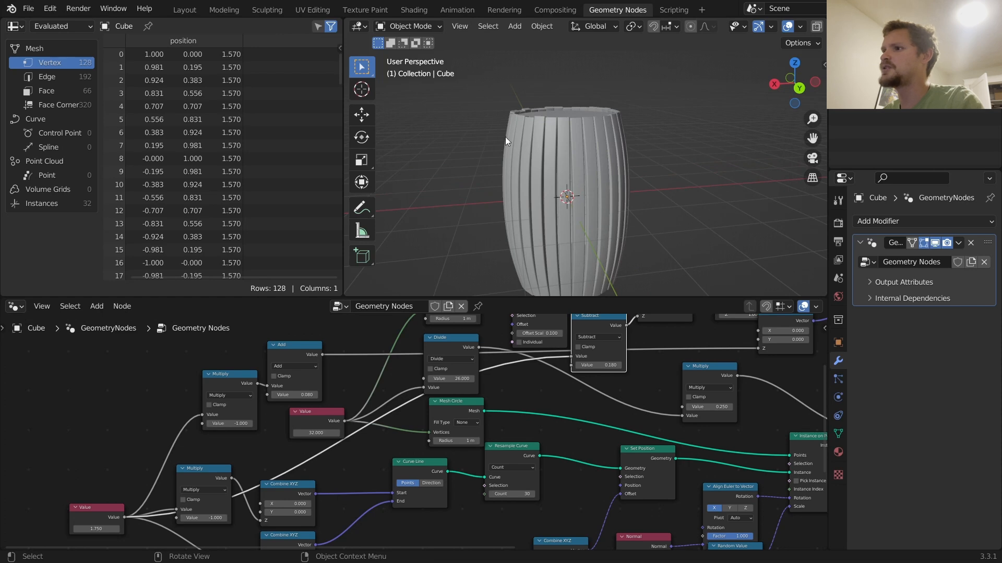
mouse_move(508, 133)
left_mouse_down()
mouse_move(560, 149)
mouse_move(626, 142)
mouse_move(564, 123)
mouse_move(507, 131)
left_mouse_up()
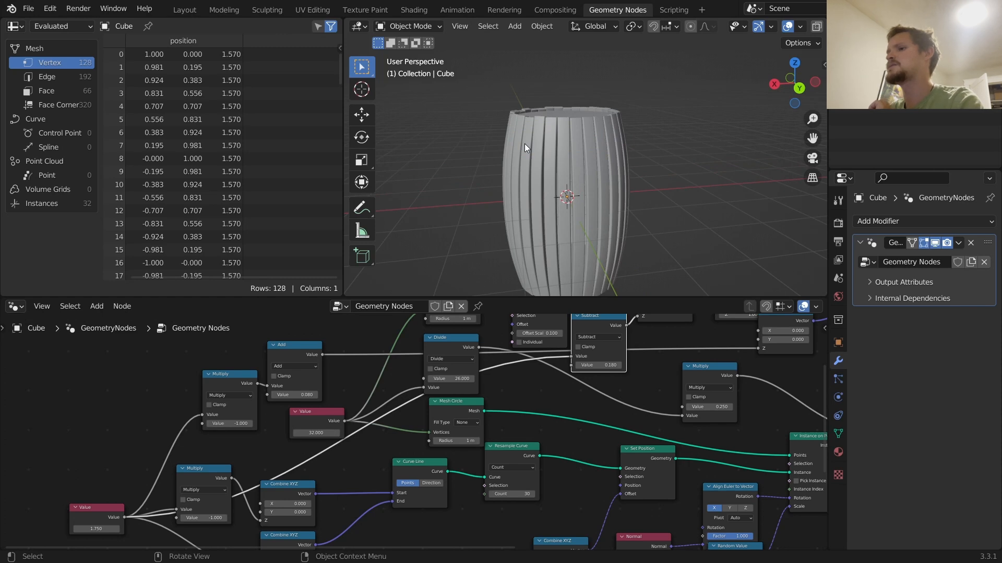
Add a Delete Geometry node above the Extrude Mesh and Transform nodes
middle_click_drag(613, 364, 529, 458)
middle_click_drag(674, 332, 638, 394)
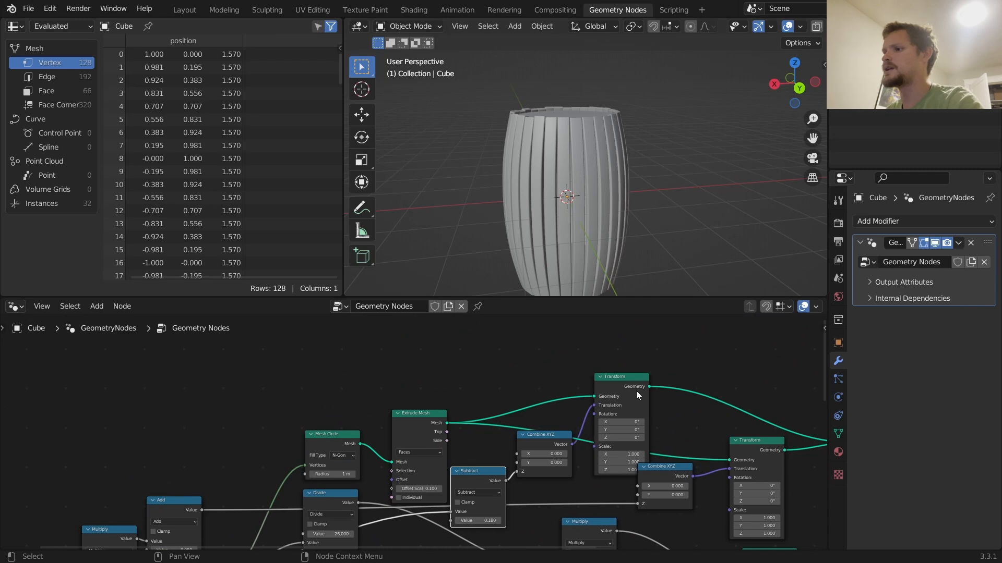
left_click(613, 380)
key("shift+a")
left_click(479, 284)
type("del")
key("Return")
left_click(523, 344)
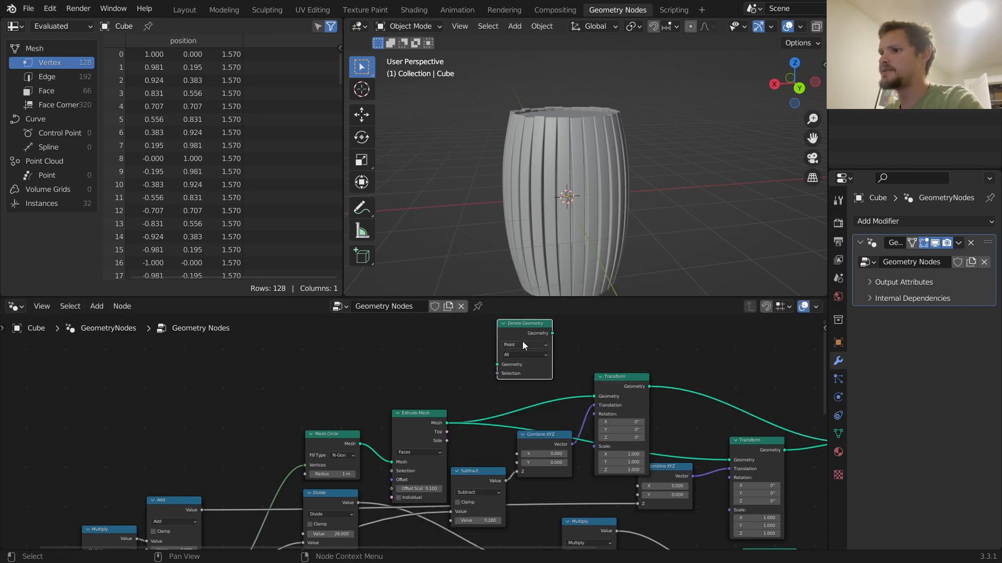
Connect the extruded mesh to the Delete Geometry node, preview its output, and toggle the node's muting to compare
right_click_drag(441, 413, 530, 333, "alt")
left_click(529, 332, "ctrl+shift")
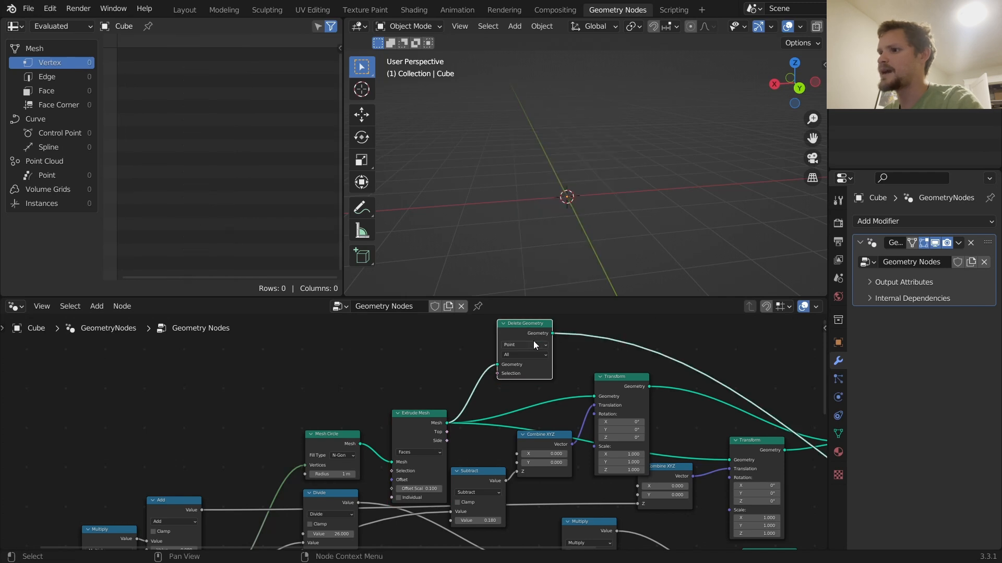
key("m")
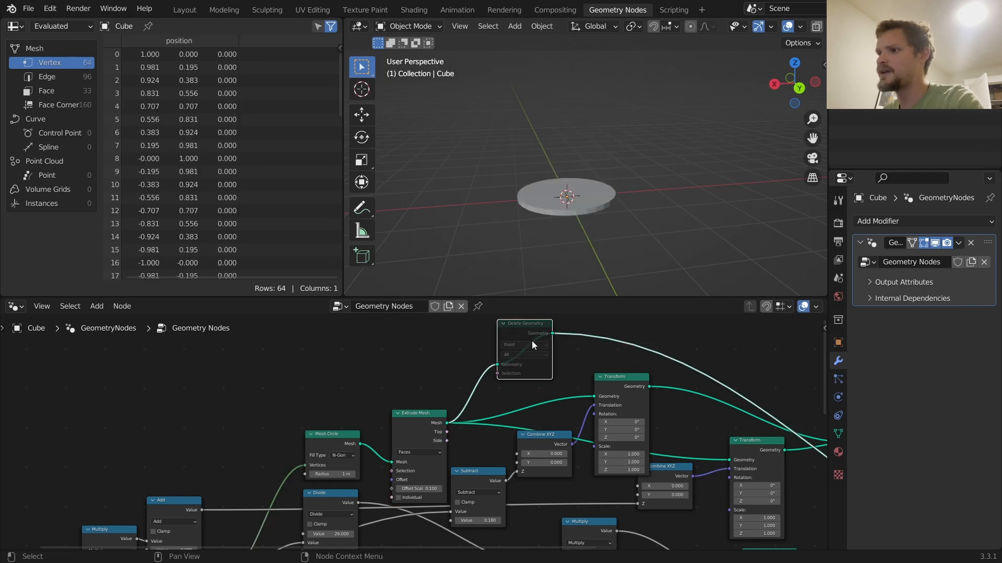
key("m")
scroll(532, 340, "up", 1)
Try the extrusion's Top and Side outputs as the deletion selection, and set the deletion mode to Only Faces
left_click_drag(452, 432, 518, 361)
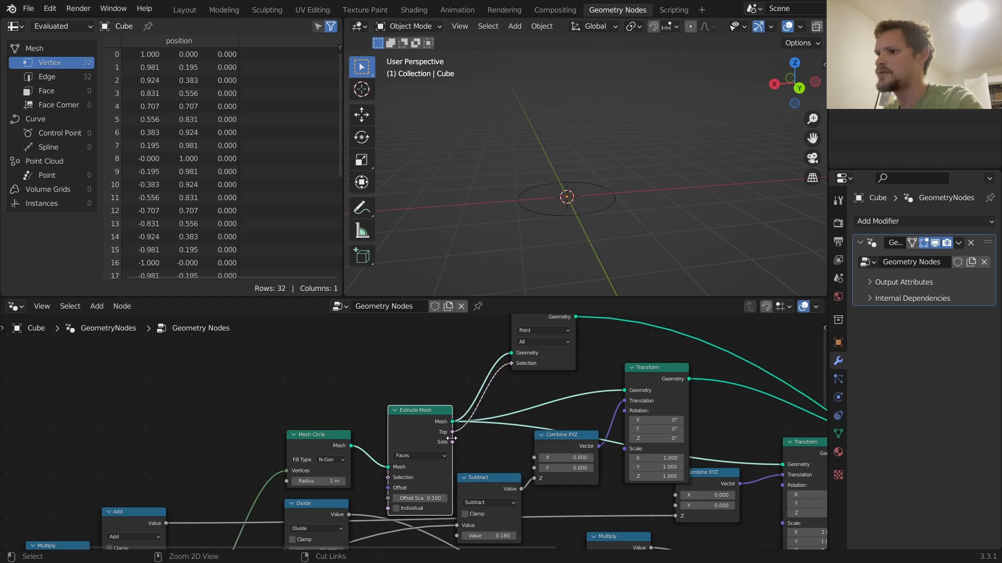
left_click_drag(451, 441, 512, 365)
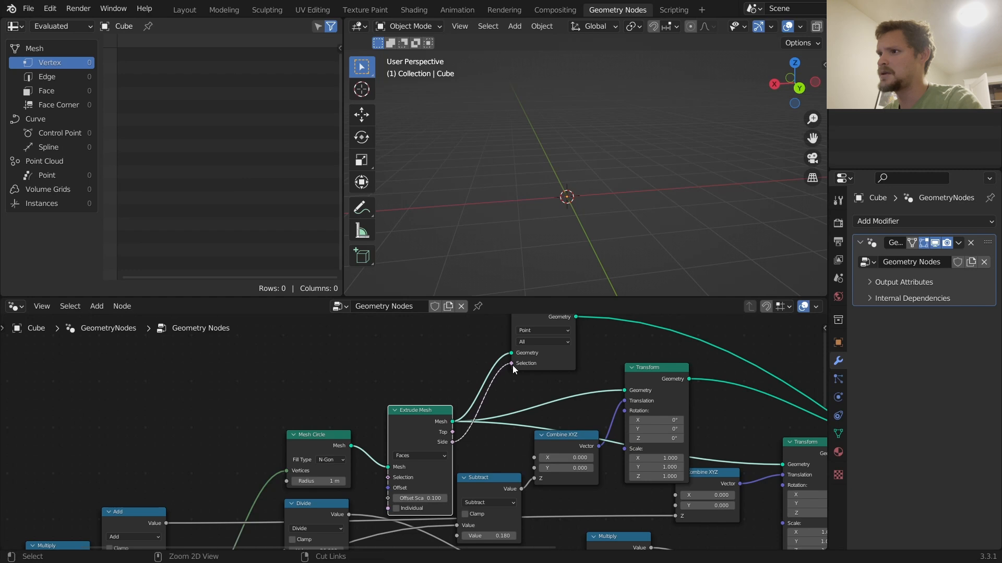
left_click(531, 341)
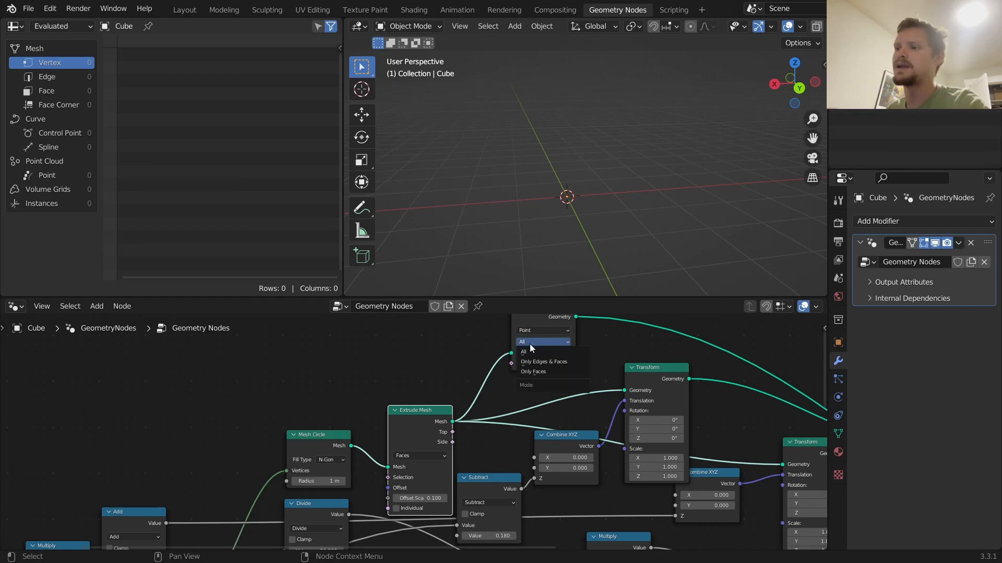
left_click(534, 373)
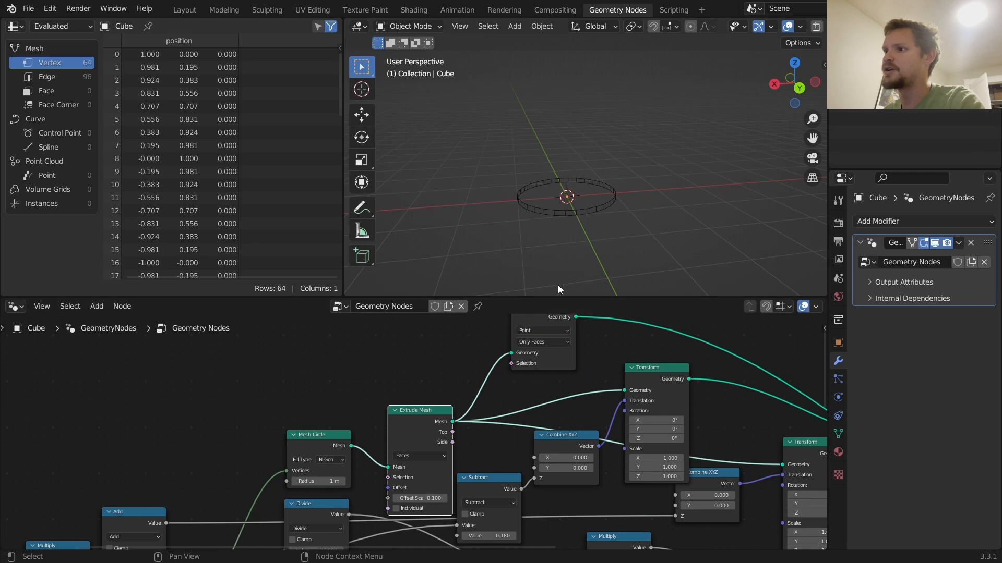
scroll(773, 26, "down", 3)
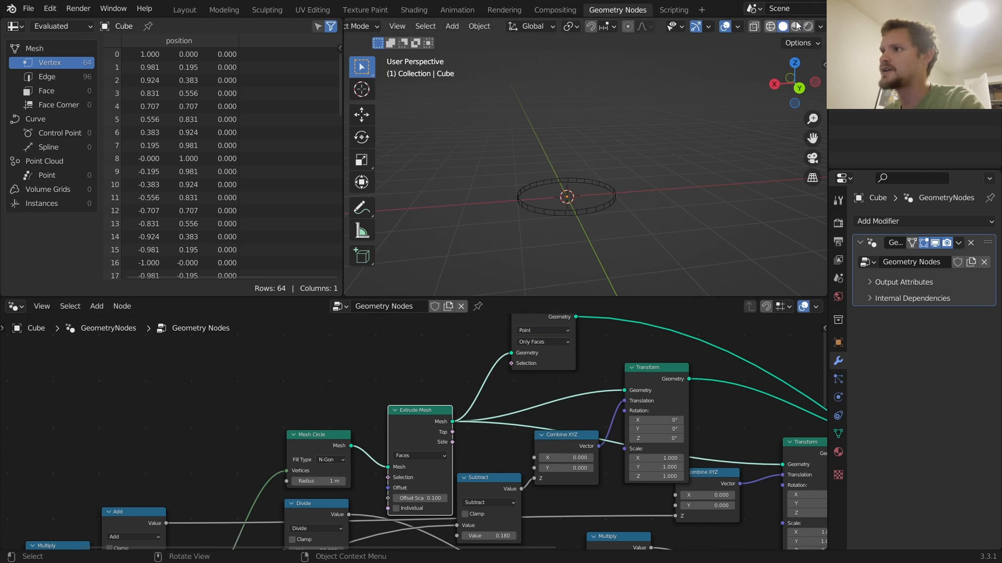
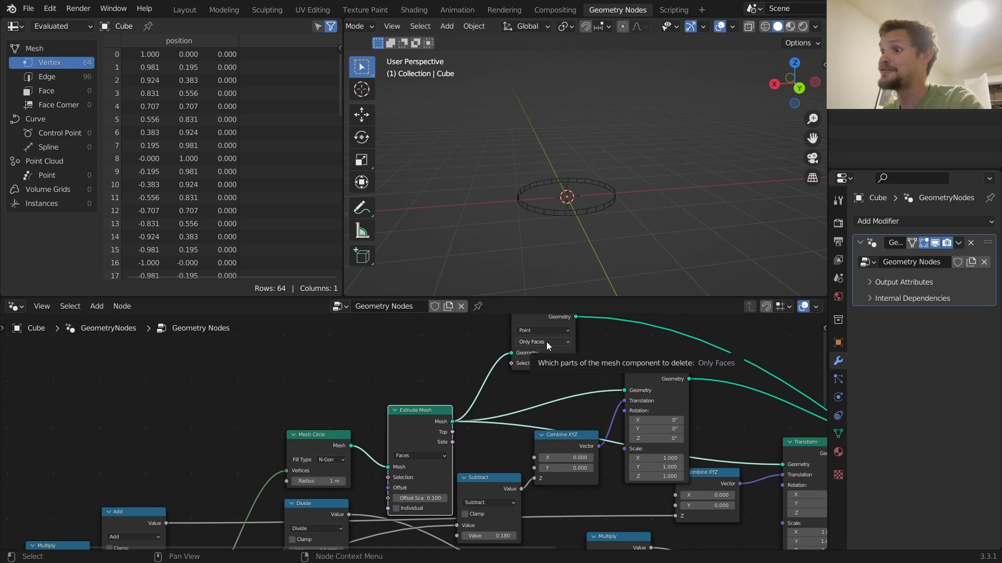
Connect the extrusion's Top output to the Delete Geometry selection and set the deletion domain to Face
left_click_drag(452, 432, 518, 362)
middle_click_drag(518, 362, 514, 393)
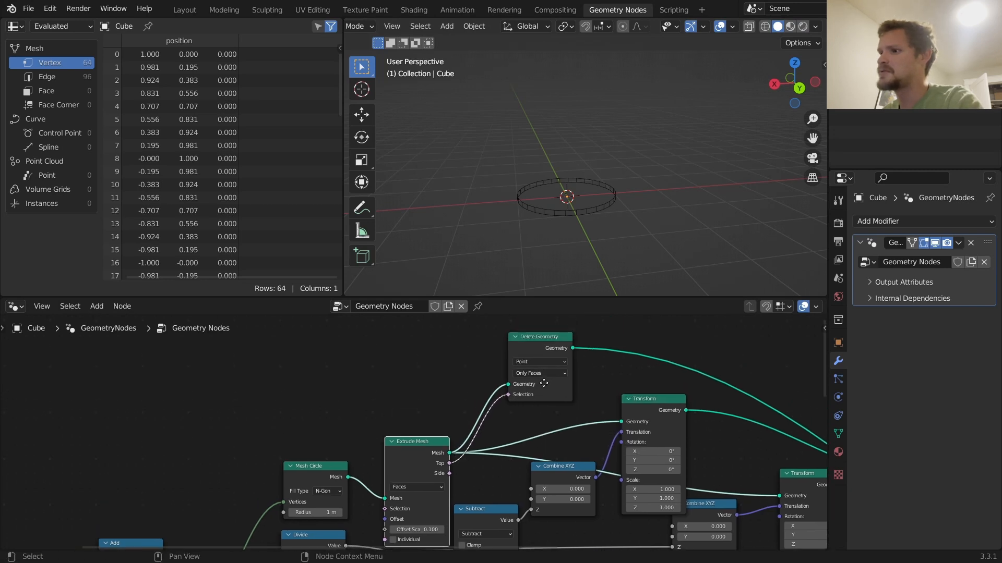
left_click(540, 362)
left_click(533, 390)
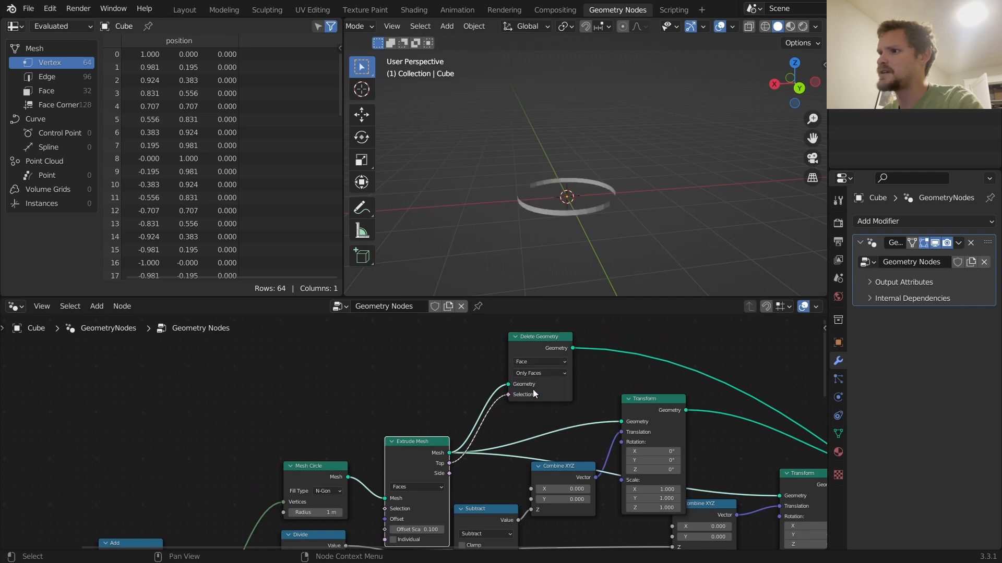
Compare the extruded disc with and without the Delete Geometry node by muting and unmuting it
middle_click_drag(587, 246, 564, 288)
middle_click_drag(581, 241, 609, 194, "shift")
left_click(546, 349)
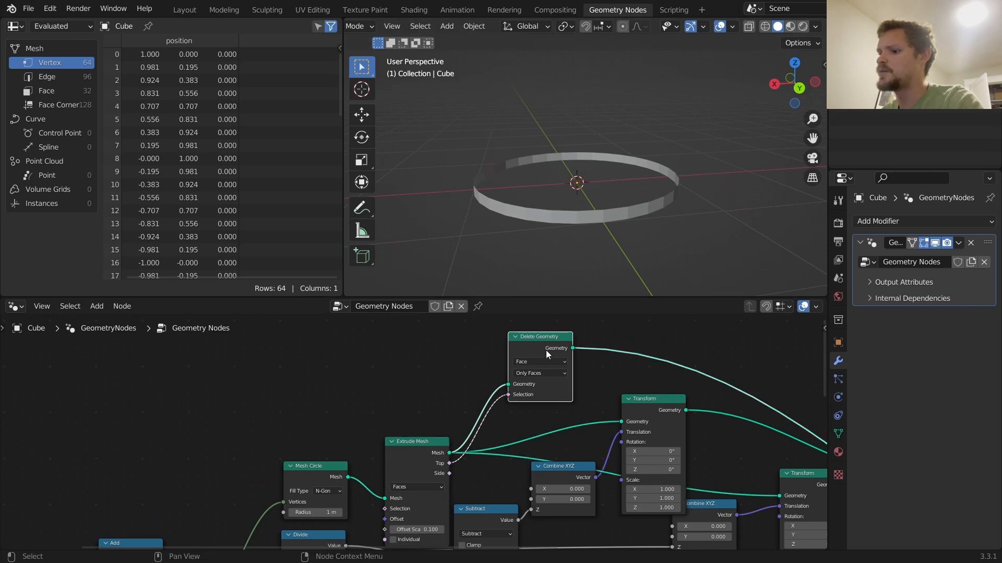
key("m")
middle_click_drag(594, 171, 581, 208)
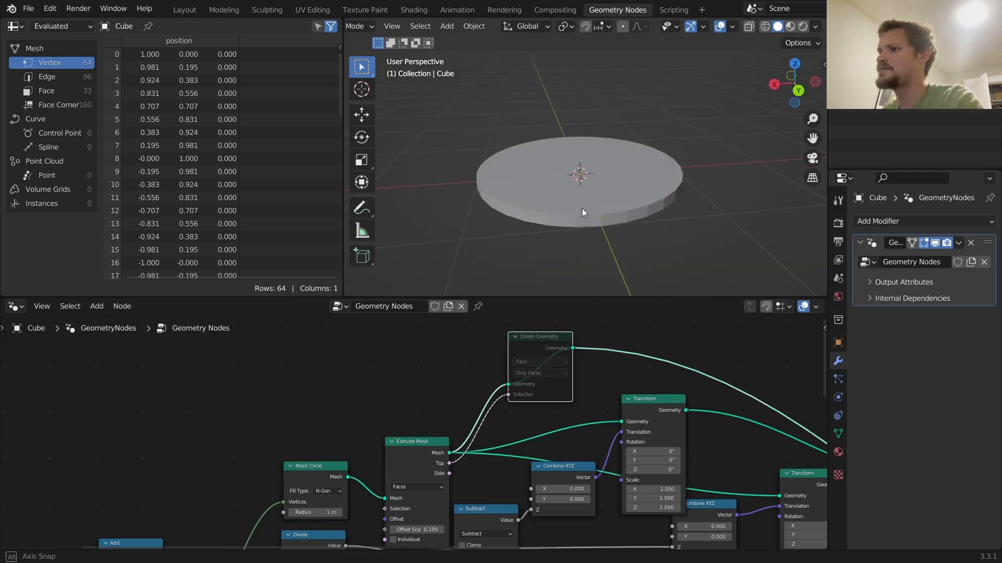
key("m")
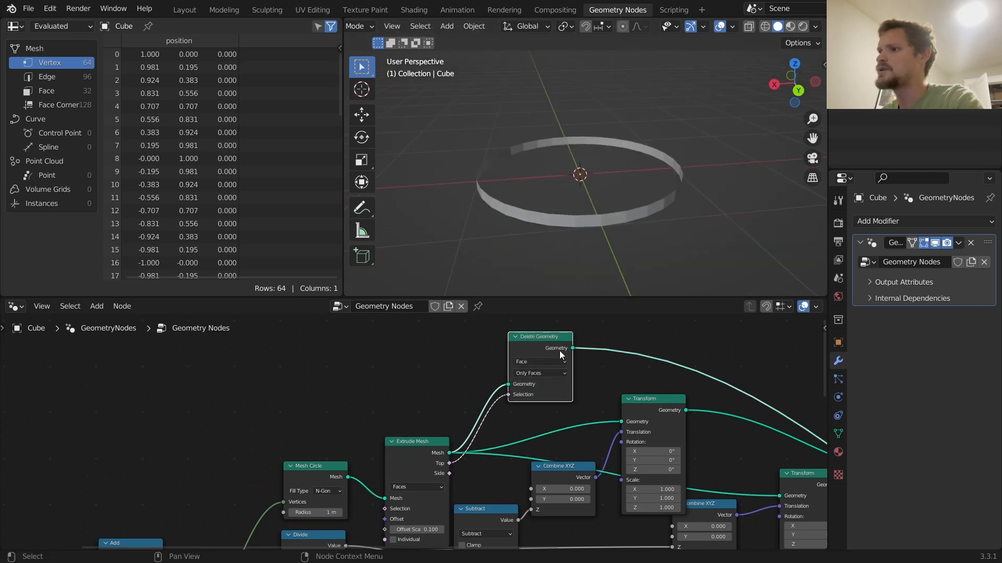
Route the final Join Geometry node back to the output and inspect the barrel's bottom rim
scroll(653, 436, "down", 5)
left_click(699, 449, "ctrl+shift")
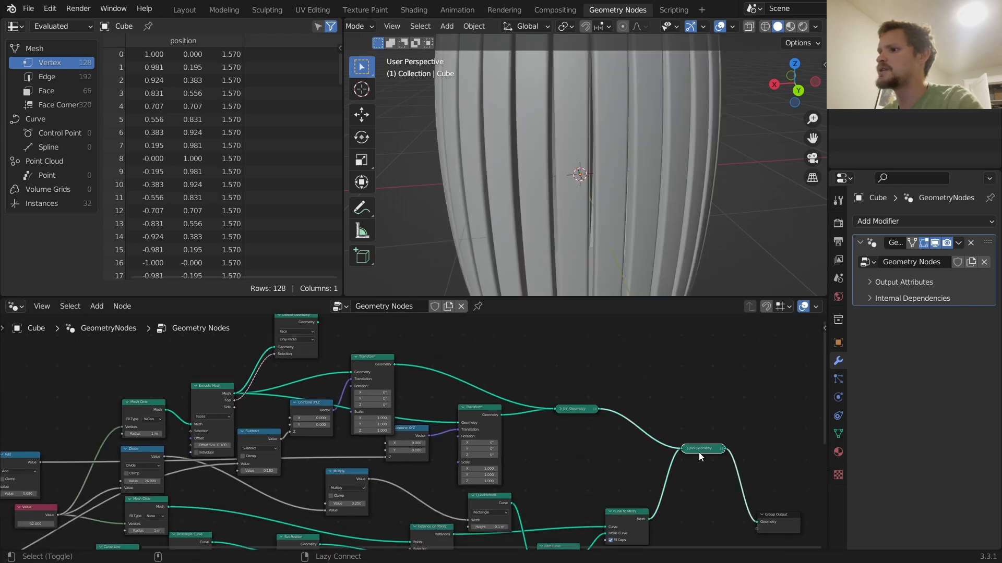
middle_click_drag(580, 217, 618, 245)
scroll(619, 245, "up", 4)
middle_click_drag(528, 252, 722, 230, "shift")
Try -0.02 as the value of the Add node that controls the bottom lid's height
middle_click_drag(216, 438, 569, 386)
scroll(405, 416, "up", 6)
left_click(347, 439)
left_click(347, 440)
key("BackSpace")
type("2")
key("Return")
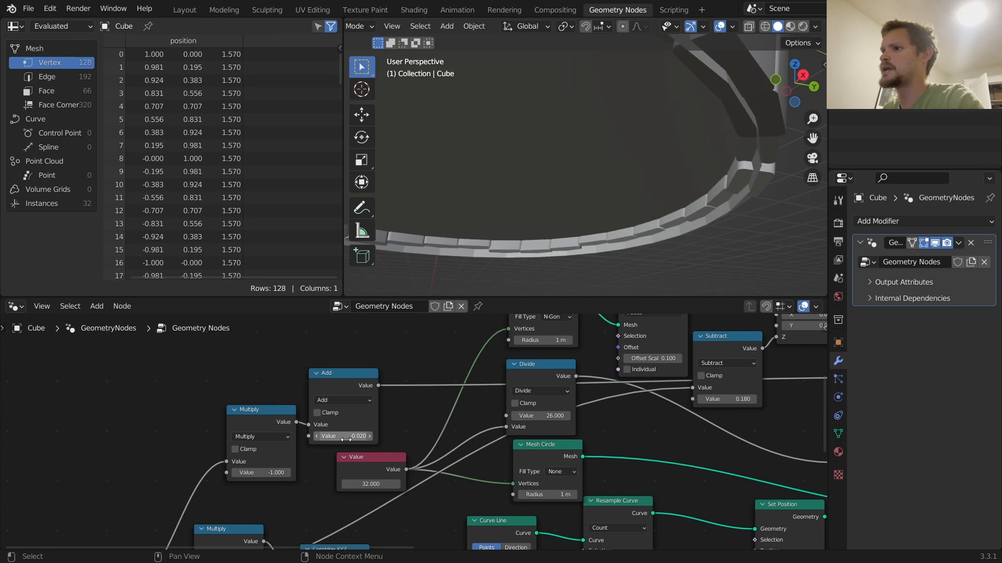
Set the Z scale of the bottom lid's Transform node to -1 to mirror the lid vertically
scroll(534, 198, "down", 1)
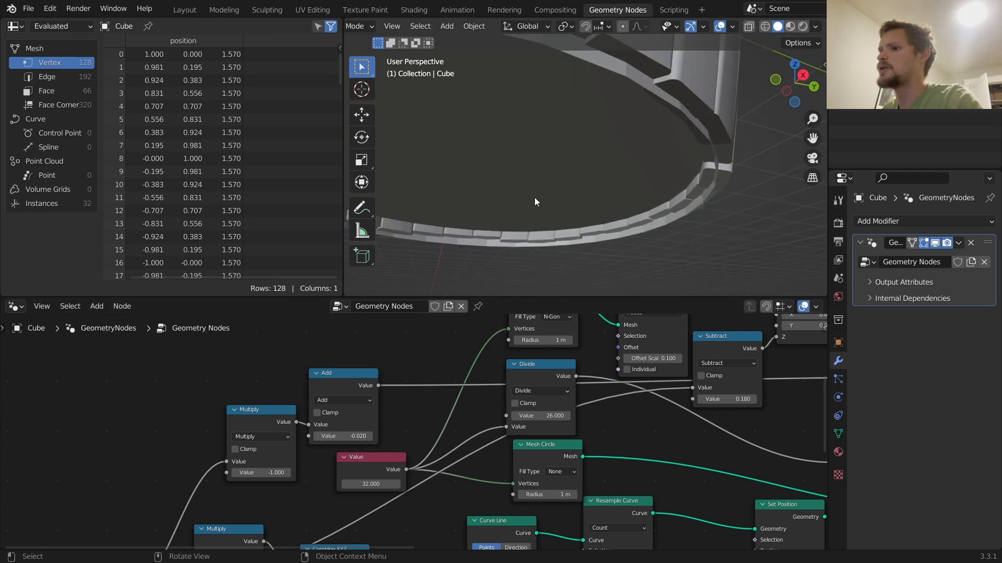
scroll(606, 381, "down", 5)
middle_click_drag(749, 384, 369, 419)
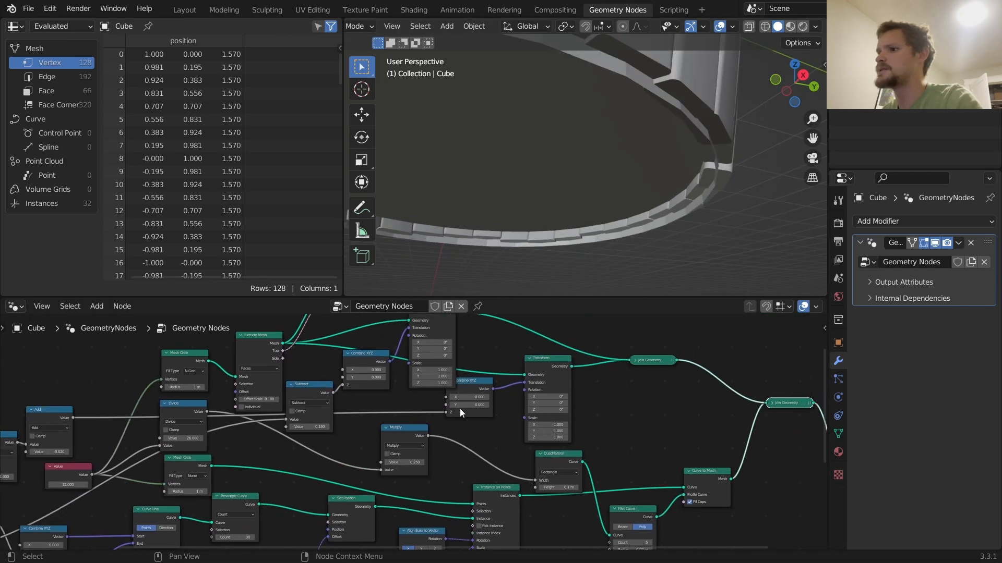
scroll(526, 426, "up", 2)
left_click(600, 440)
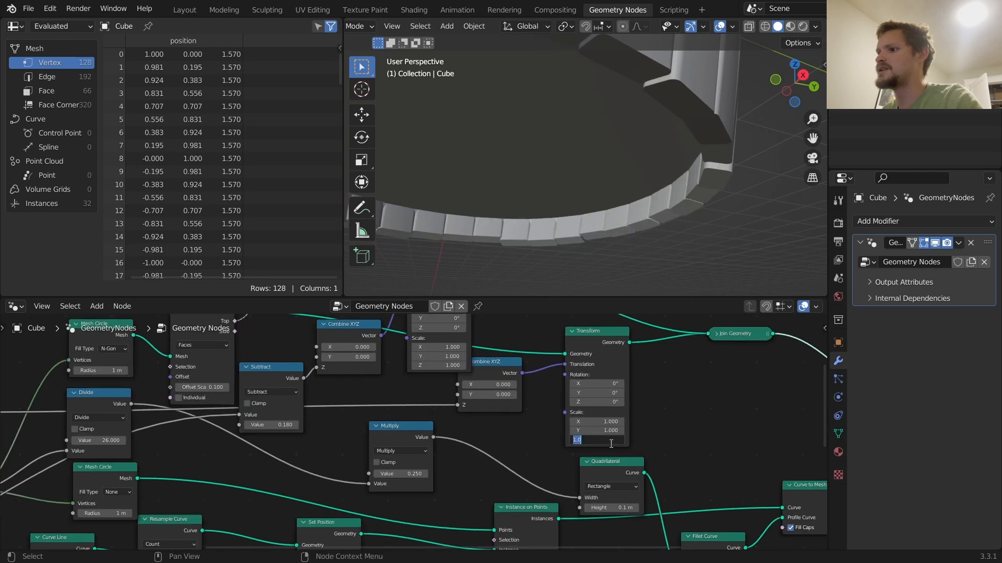
type("-1")
key("Return")
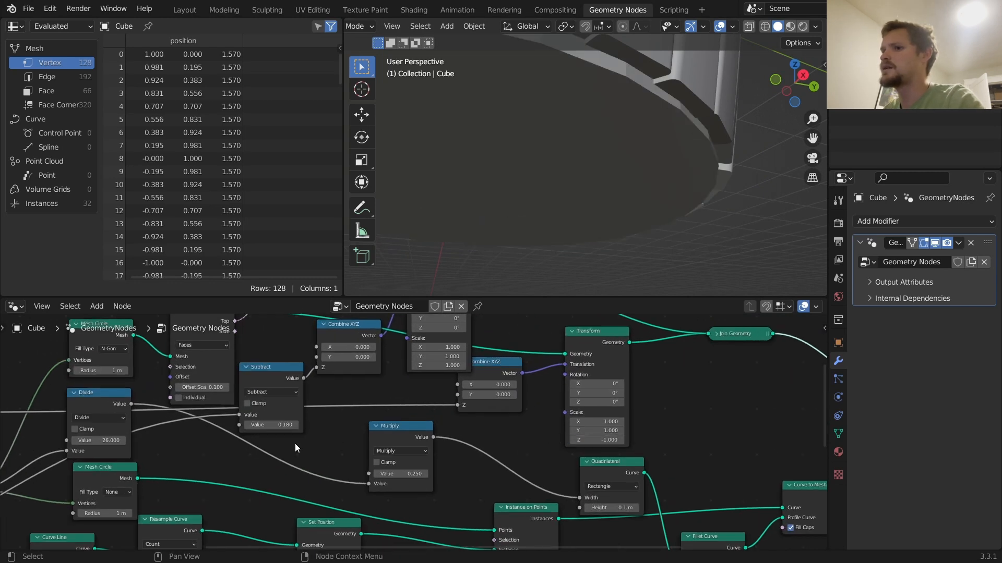
Set the Add node's value for the bottom lid's height to 0.18 and check the whole barrel
middle_click_drag(296, 444, 624, 439)
left_click(258, 457)
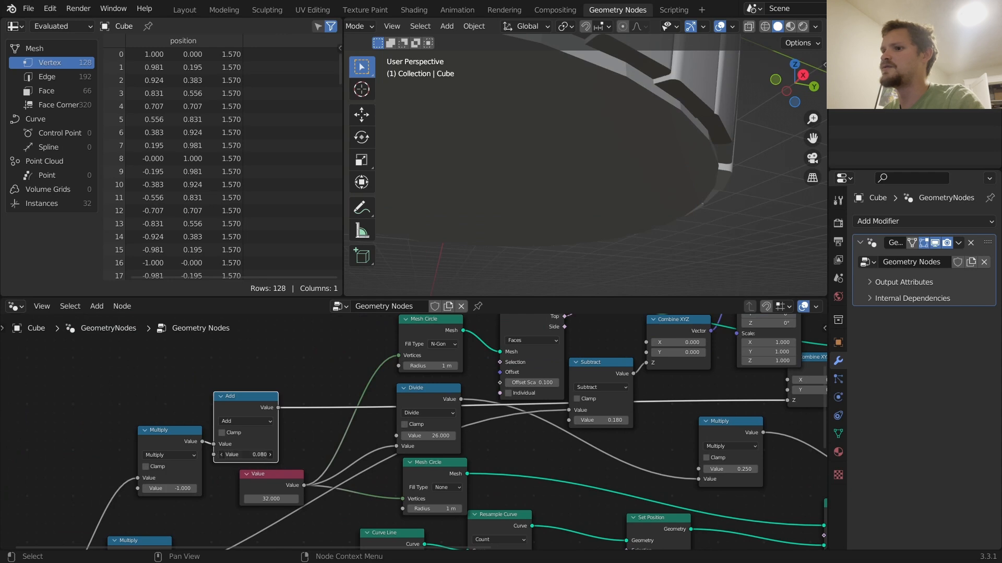
type("0.18")
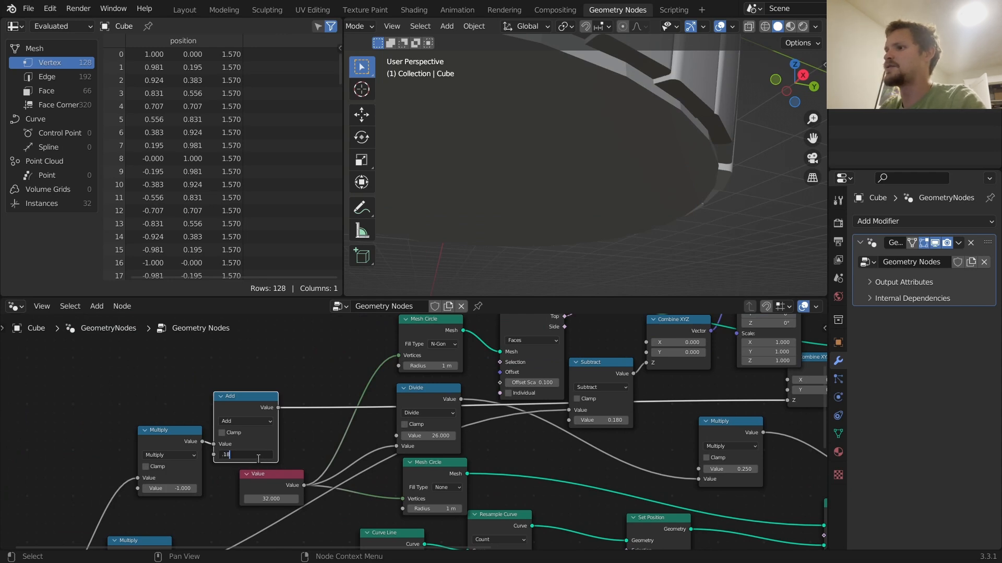
key("Return")
scroll(580, 186, "down", 10)
mouse_move(580, 185)
middle_mouse_down()
mouse_move(584, 256)
mouse_move(568, 223)
mouse_move(581, 198)
middle_mouse_up()
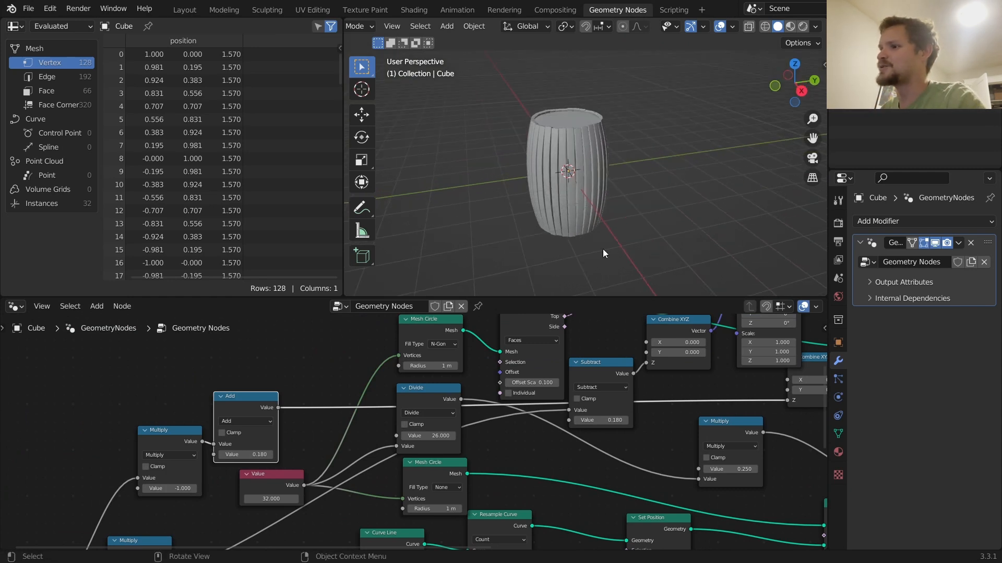
middle_click_drag(641, 342, 555, 466)
middle_click_drag(581, 386, 514, 447)
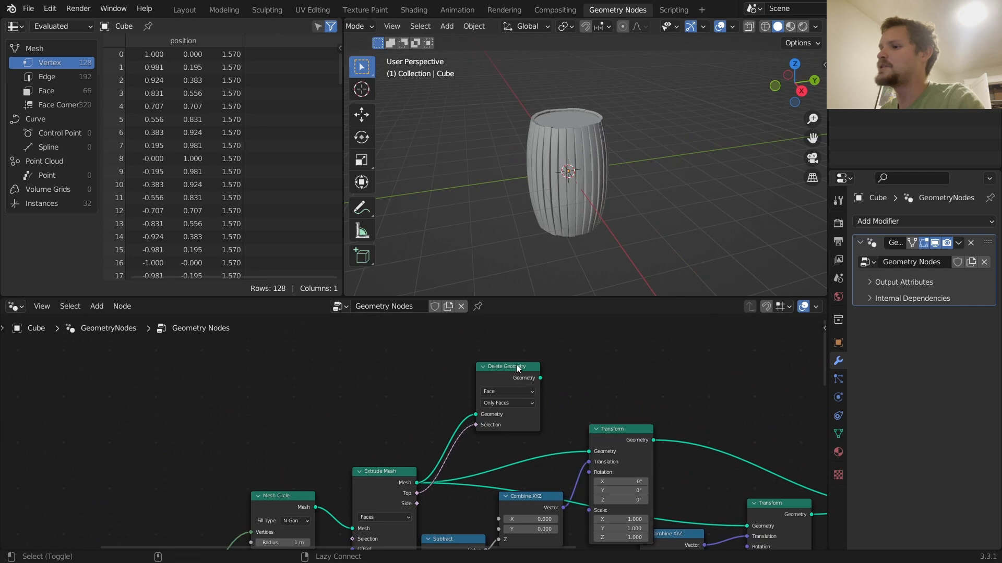
Preview the Delete Geometry node's output and compare it with the Extrude Mesh node's output
left_click(513, 370, "ctrl+shift")
left_click_drag(512, 371, 527, 365)
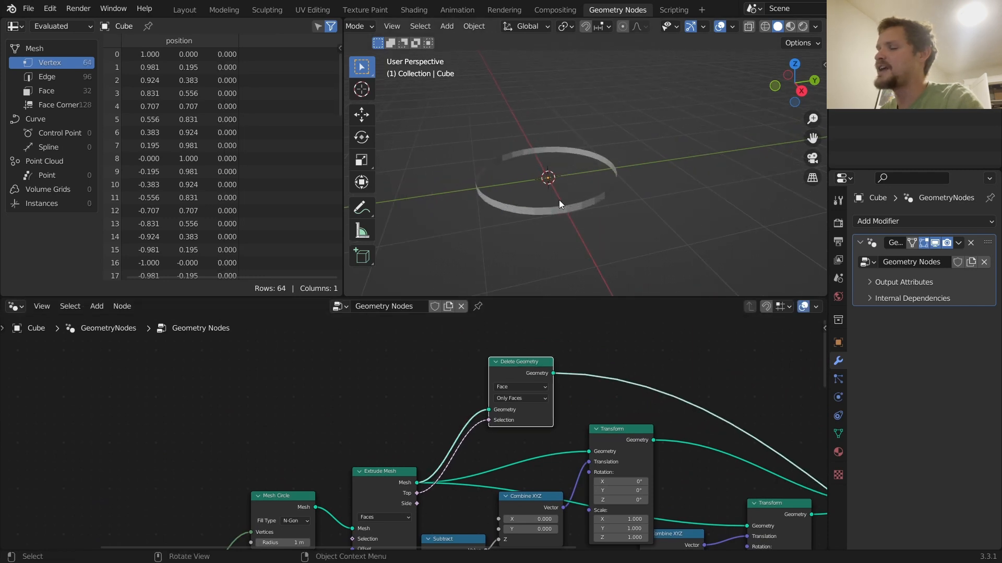
left_click(400, 497, "ctrl+shift")
left_click(521, 368, "ctrl+shift")
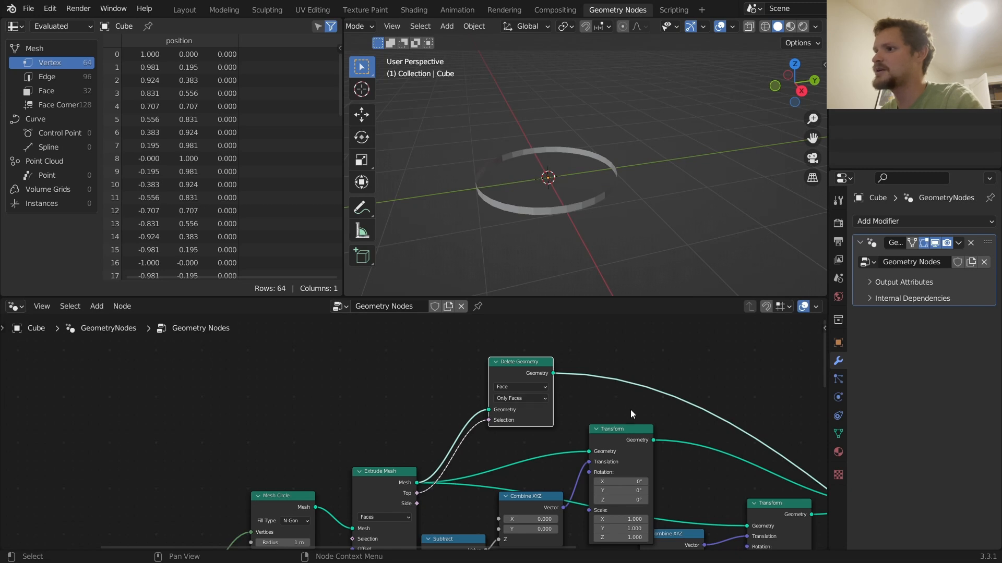
Route the final Join Geometry node back to the output and connect the Delete Geometry result into it
scroll(596, 403, "down", 2)
left_click(687, 461, "ctrl+shift")
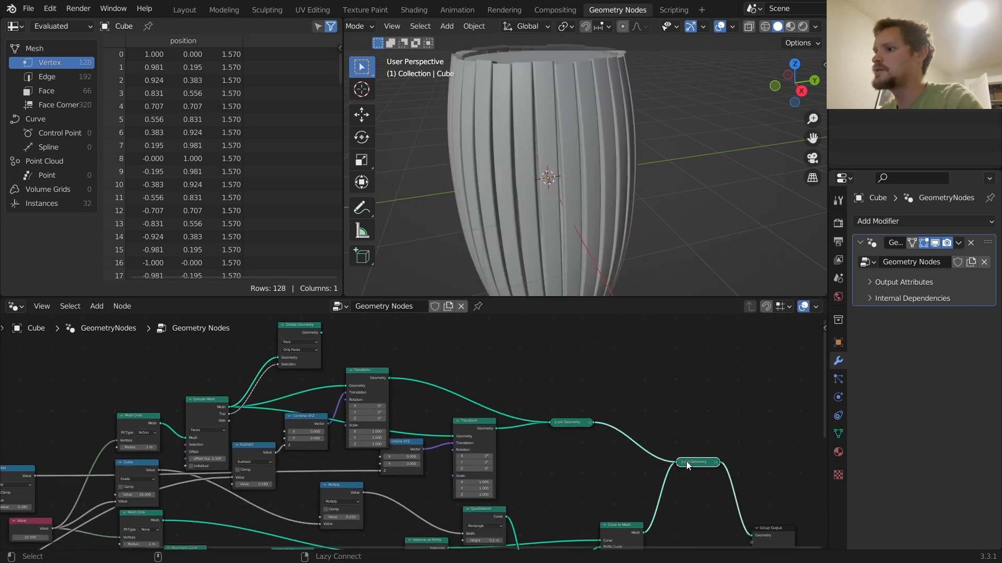
left_click_drag(321, 332, 678, 461)
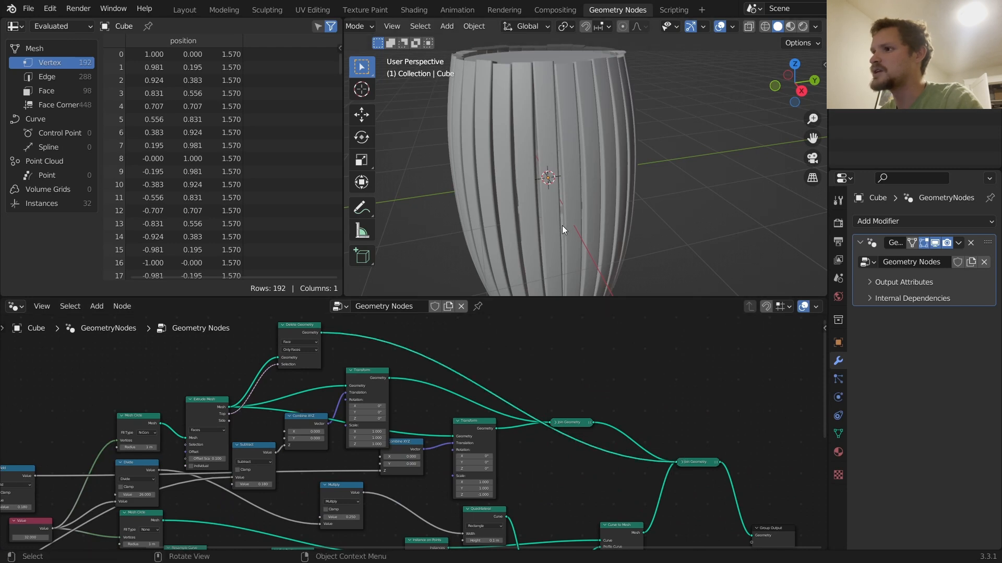
scroll(563, 227, "up", 3)
middle_click_drag(562, 236, 553, 238)
middle_click_drag(346, 328, 412, 371)
scroll(501, 202, "down", 5)
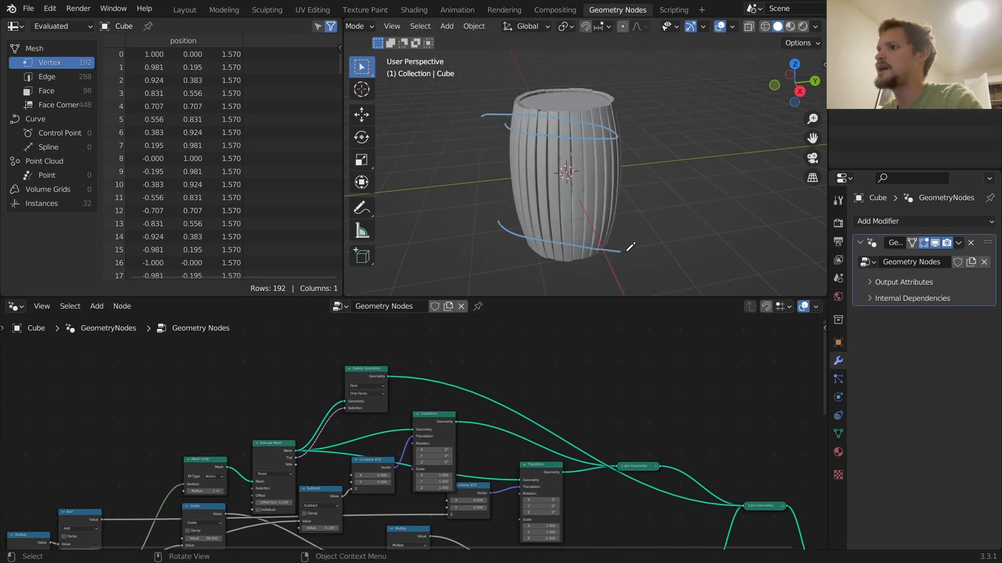
scroll(446, 344, "up", 3)
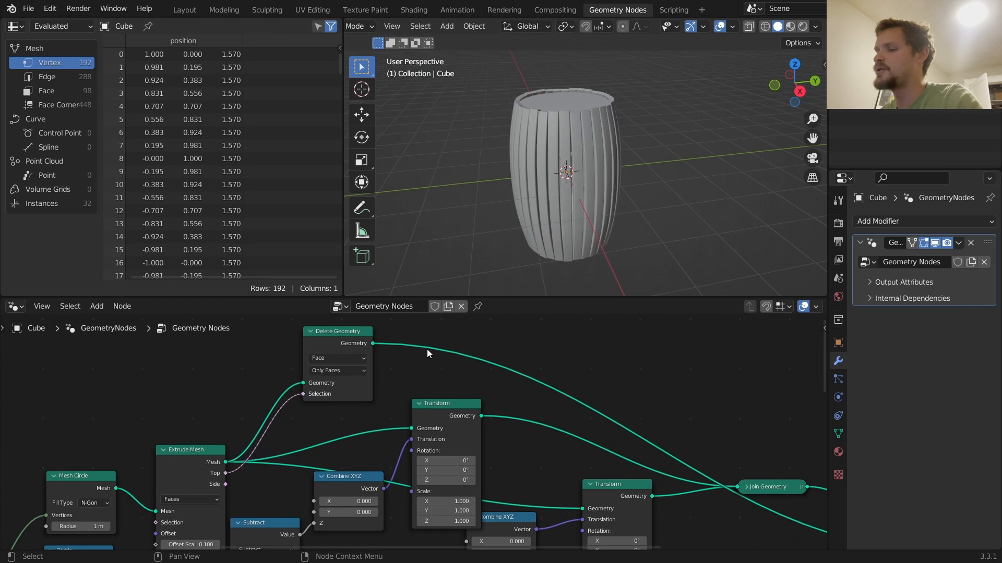
key("shift+a")
left_click(402, 282)
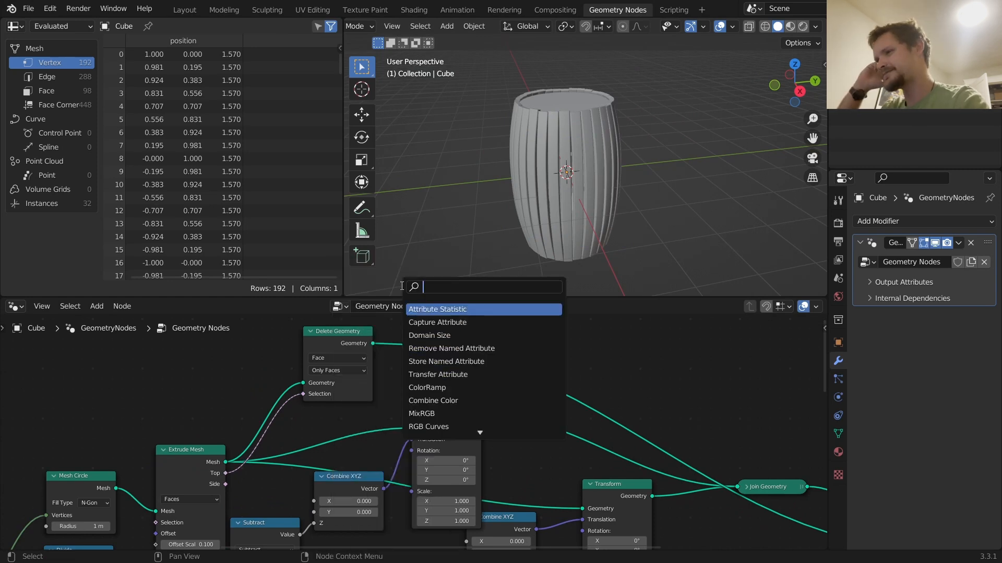
type("set pos")
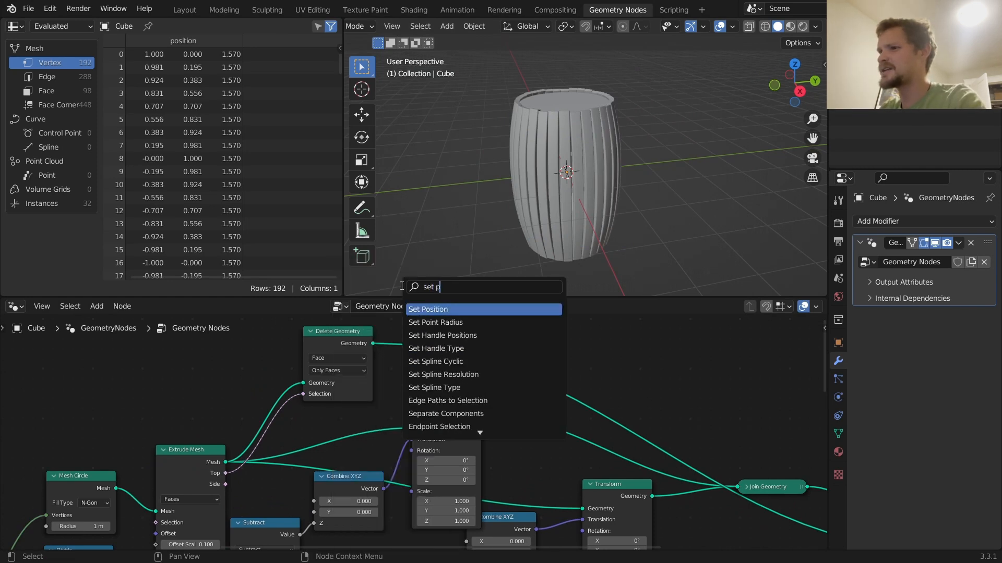
key("Return")
left_click(612, 286)
key("x")
Insert a duplicate Transform node after Delete Geometry and scale the hoop to 1.27 in X and Y
left_click(448, 412)
key("shift+d")
left_click(503, 304)
left_click(500, 376)
type("0")
key("Return")
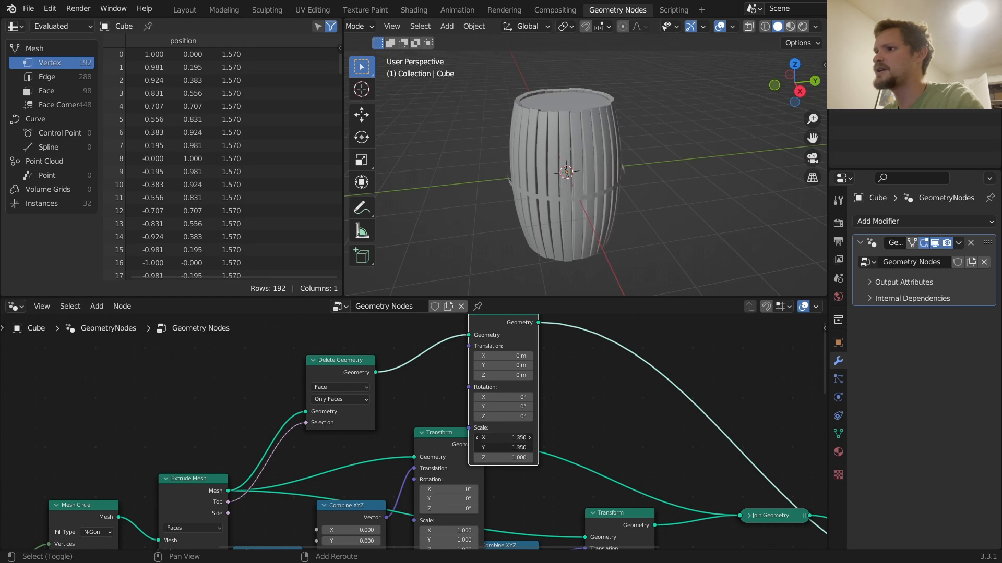
scroll(575, 237, "up", 3)
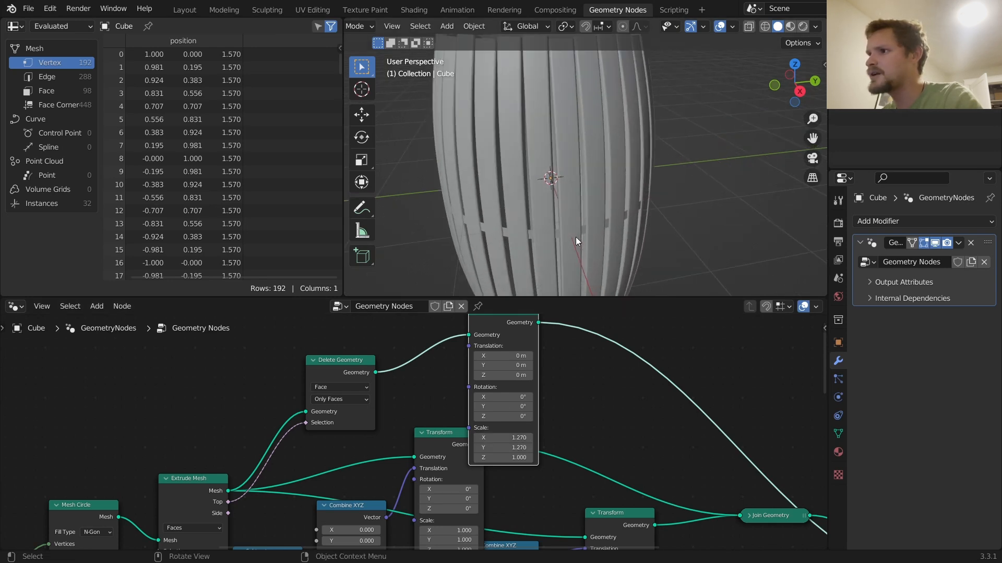
middle_click_drag(575, 236, 621, 153)
Raise the hoop by setting its Transform node's Z translation to 1.05 m
scroll(515, 375, "down", 2)
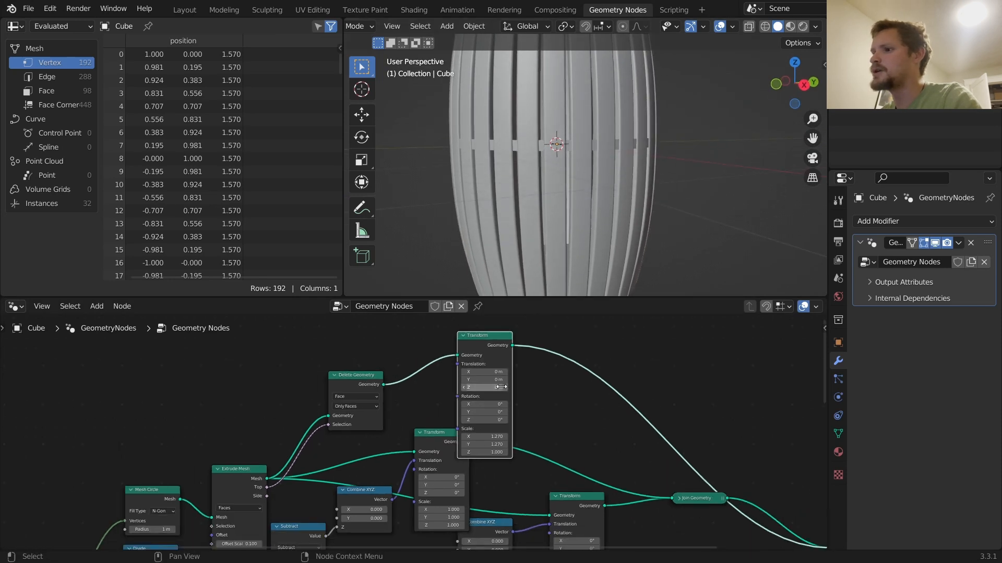
left_click_drag(498, 387, 553, 387)
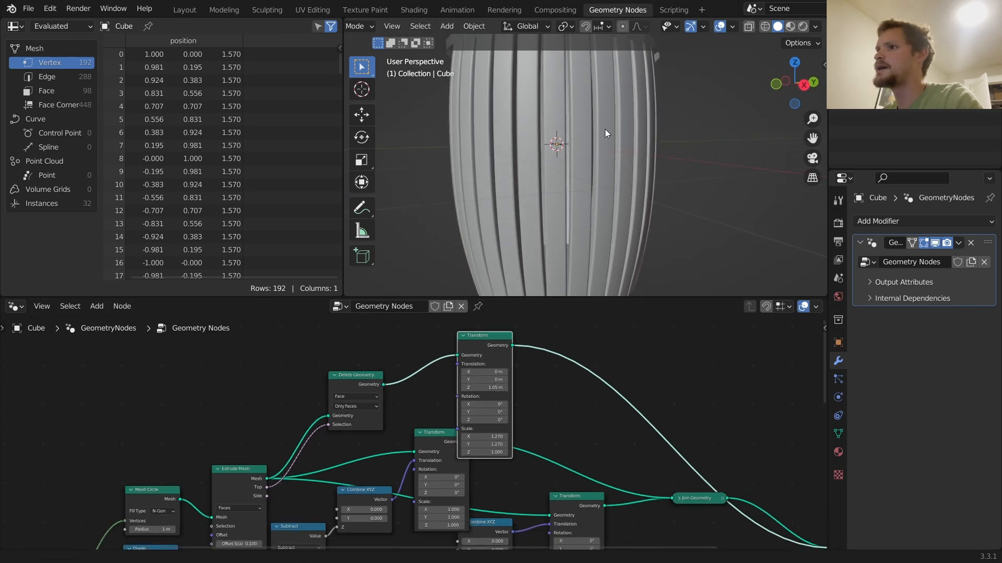
middle_click_drag(605, 131, 612, 238, "shift")
Duplicate the Multiply node fed by the barrel height Value, link that Value to the copy and change its operation to Subtract
middle_click_drag(407, 430, 573, 316)
scroll(414, 432, "down", 4)
middle_click_drag(211, 495, 260, 408)
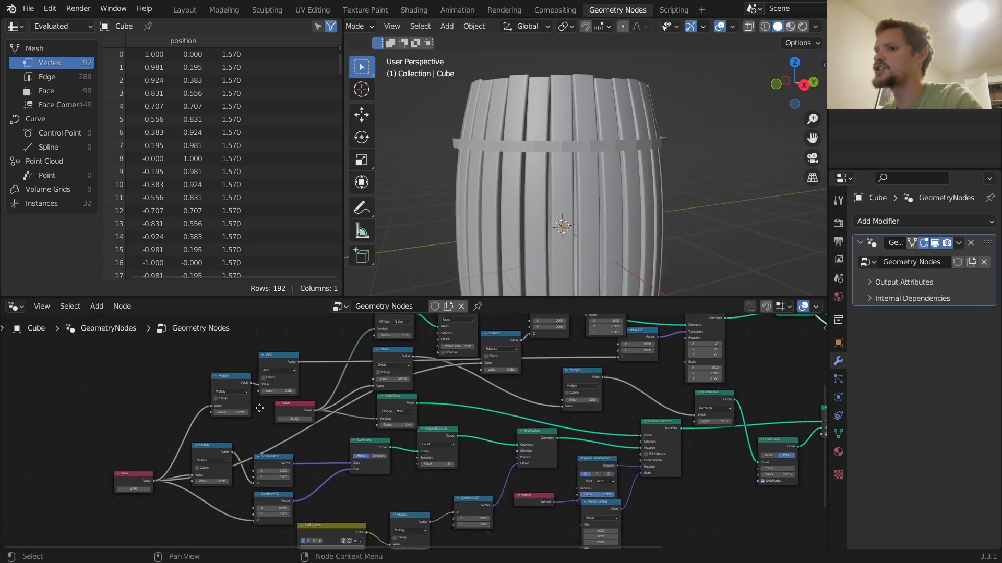
left_click_drag(125, 479, 98, 459)
middle_click_drag(217, 412, 290, 443)
left_click(301, 413)
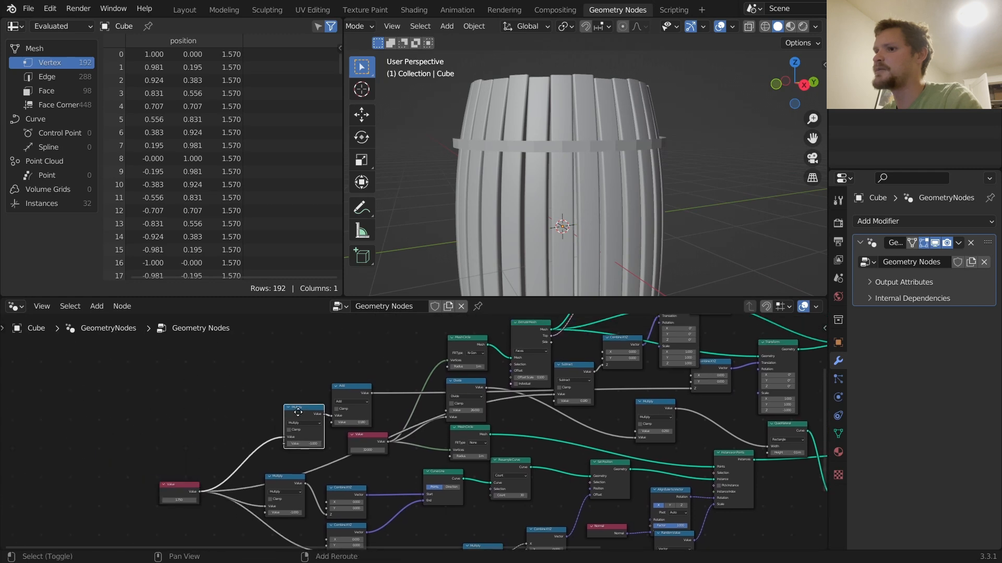
key("shift+d")
left_click(228, 416)
right_click_drag(183, 485, 225, 417, "alt")
left_click(226, 420)
left_click(234, 430)
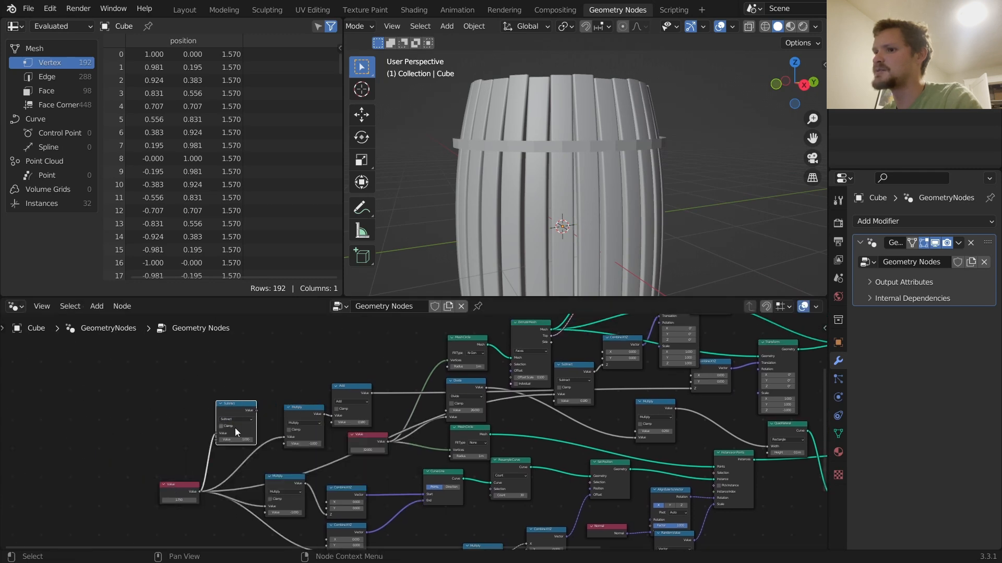
Feed the Subtract result into the Z of a new Combine XYZ node and link its vector to the hoop Transform's translation
left_click_drag(255, 412, 451, 371)
type("combine")
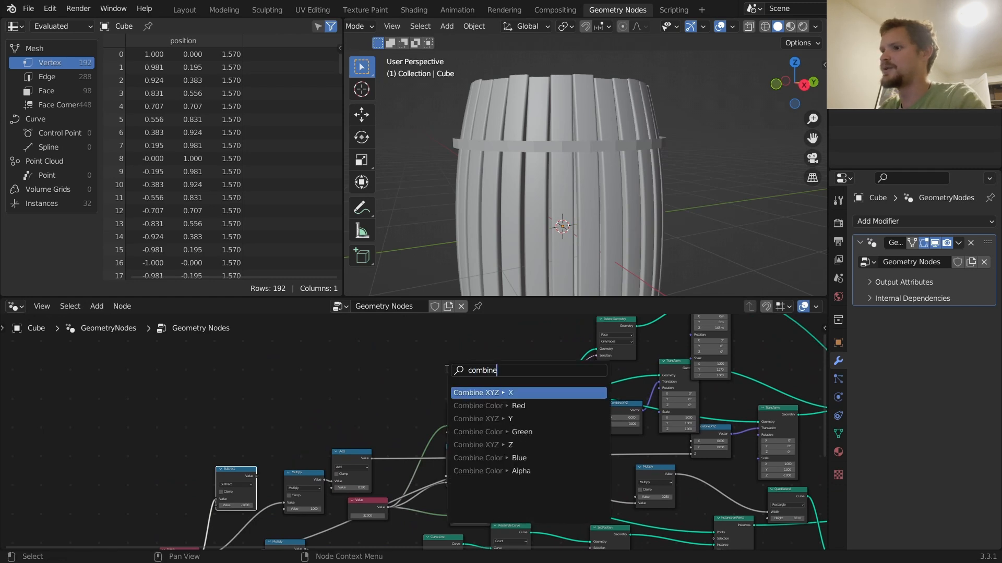
key("Return")
left_click(451, 355)
scroll(446, 409, "up", 3)
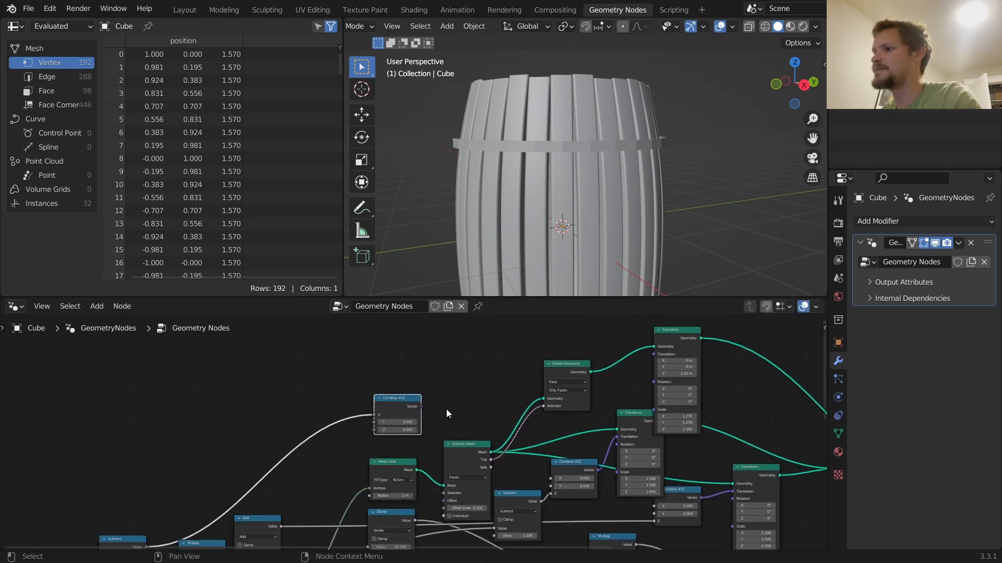
left_click_drag(423, 405, 673, 348)
scroll(418, 396, "up", 2)
left_click_drag(344, 405, 345, 428)
Set the Subtract node's value for the hoop height to 0.6
middle_click_drag(254, 473, 524, 290)
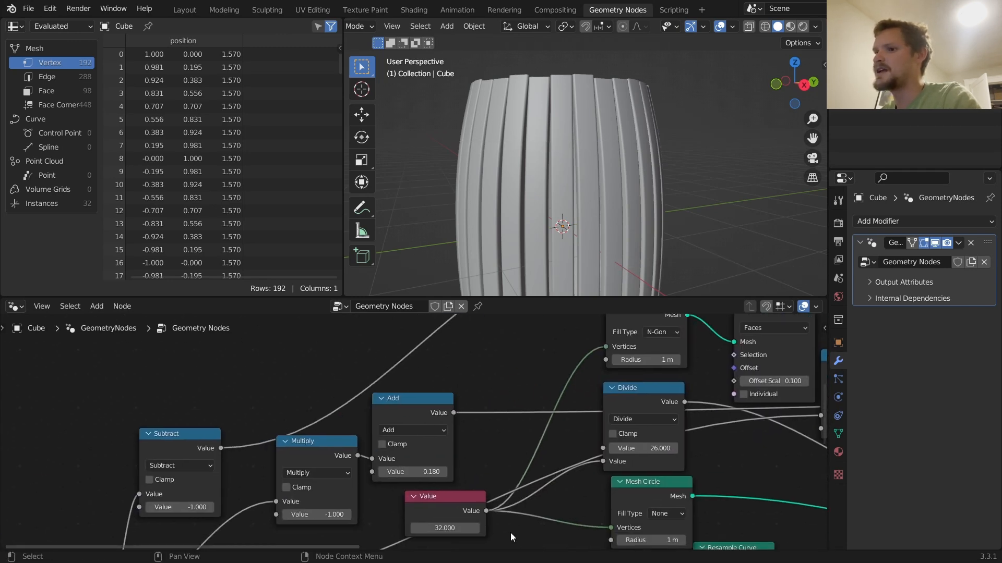
double_click(188, 510)
type("0")
key("Return")
left_click_drag(187, 510, 220, 510, "shift")
double_click(189, 511)
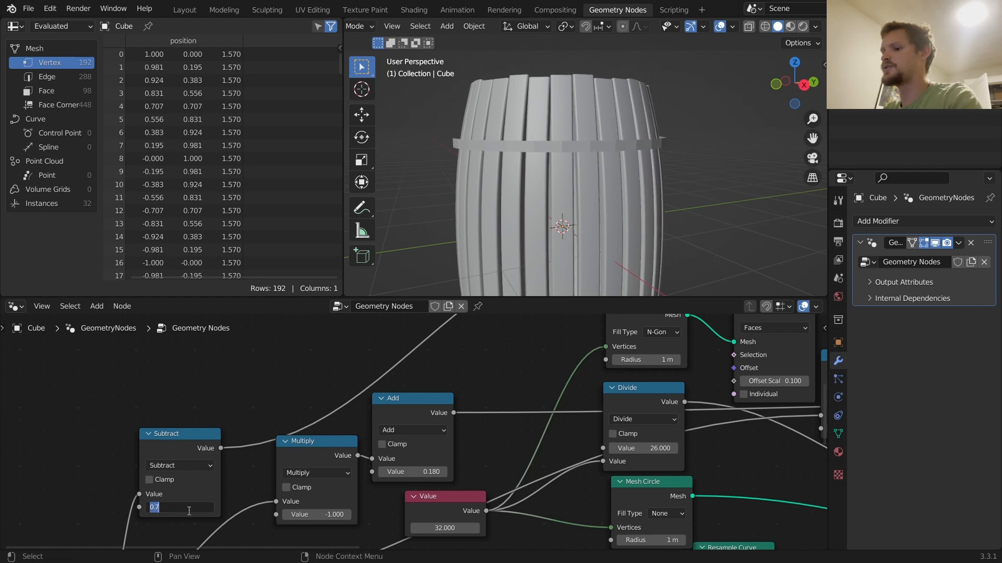
type("0.6")
key("Return")
Set the X and Y scale of the hoop's Transform node to 1.16
scroll(595, 230, "down", 4)
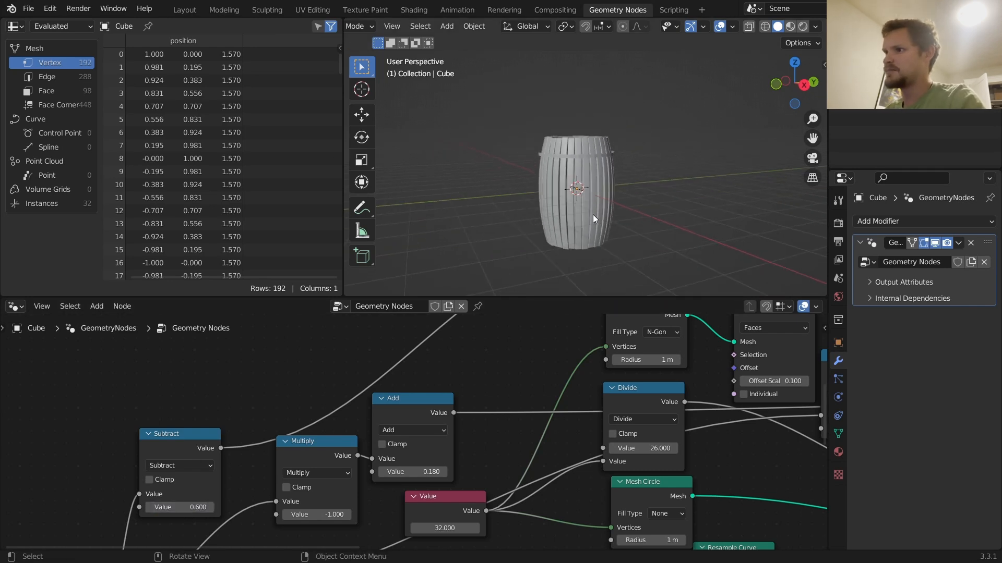
scroll(594, 189, "up", 4)
middle_click_drag(737, 353, 144, 399)
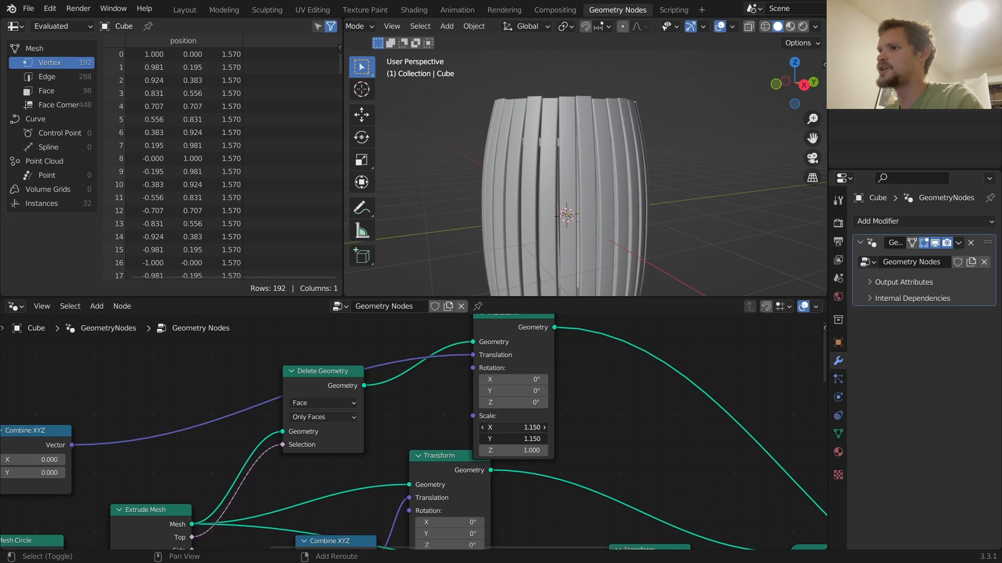
Insert an Extrude Mesh node after the hoop's Transform with Individual turned off and an offset scale of 0.09
middle_click_drag(588, 315, 497, 354)
key("shift+a")
type("ext")
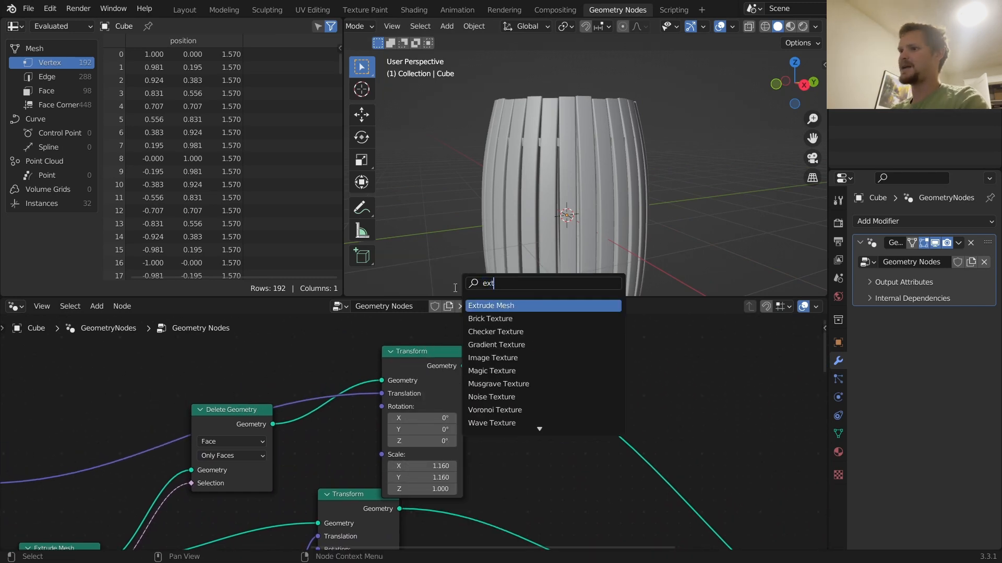
key("Return")
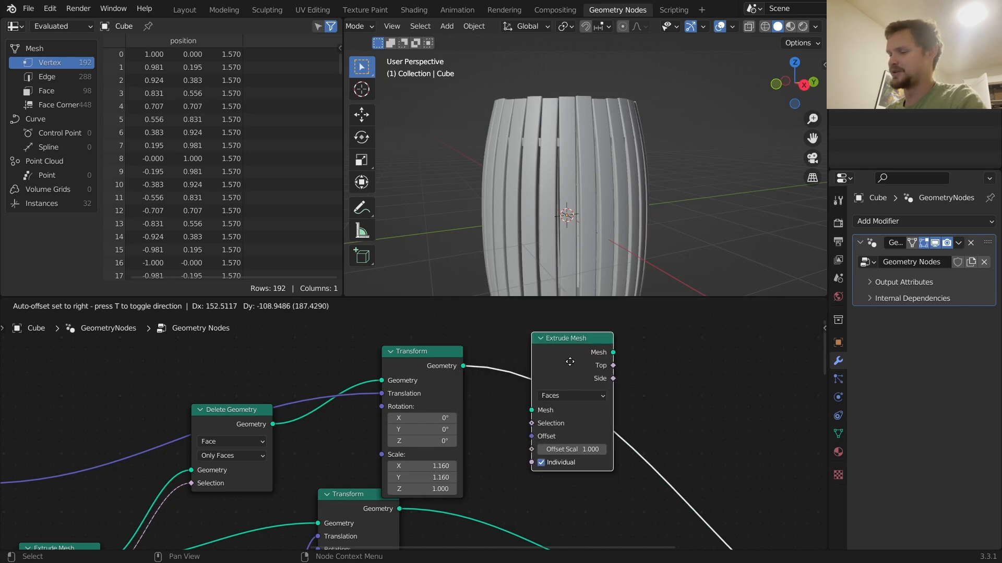
left_click(554, 365)
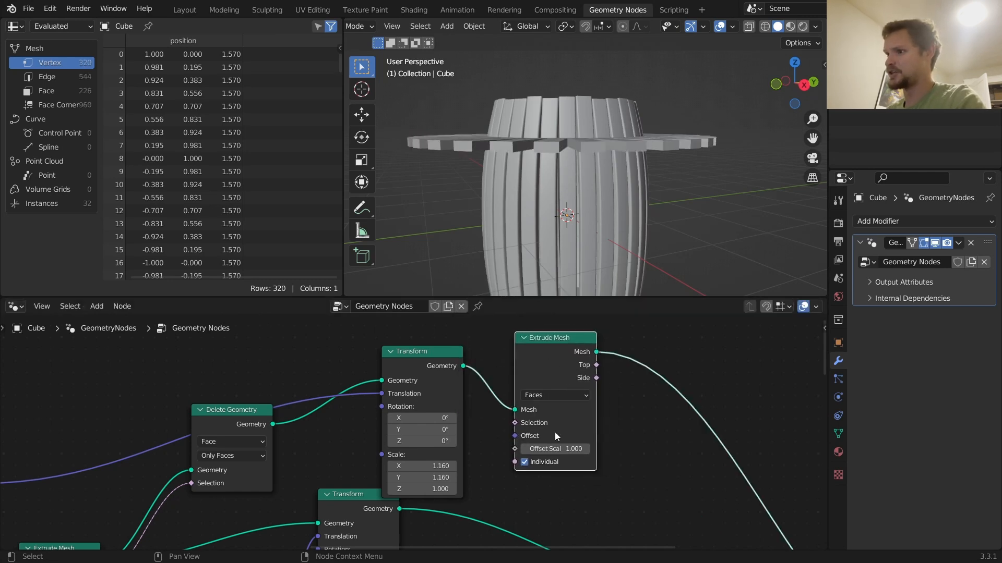
left_click(526, 464)
left_click_drag(562, 450, 519, 450, "shift")
middle_click_drag(628, 140, 624, 195)
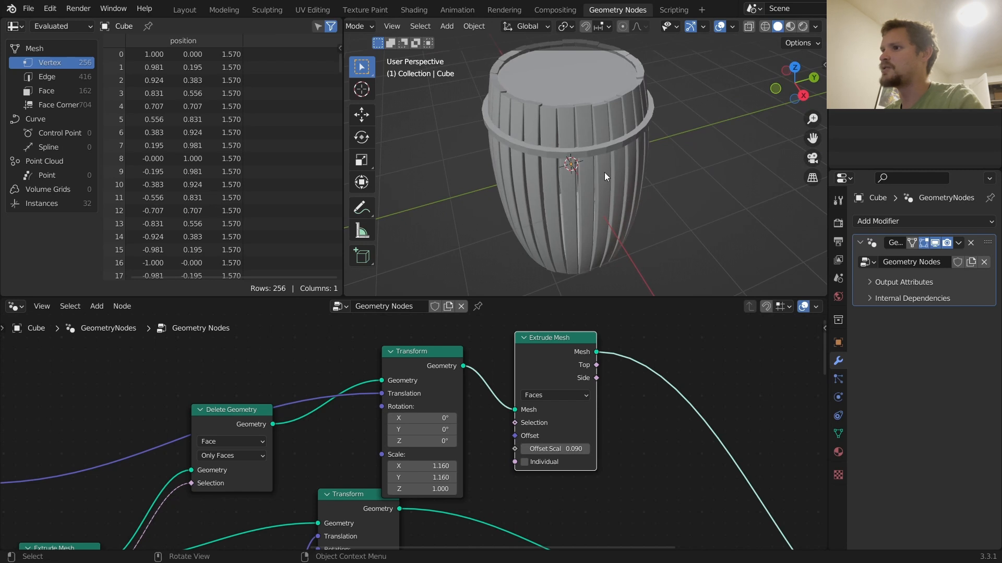
Insert a Subdivision Surface node after the hoop's Extrude Mesh and set its level to 2
scroll(604, 172, "up", 4)
key("shift+a")
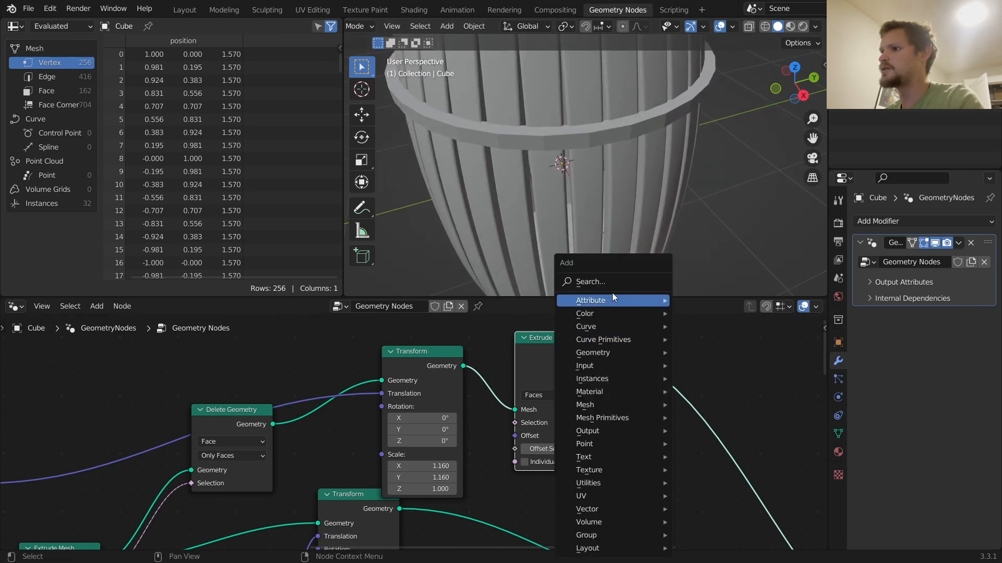
type("sub")
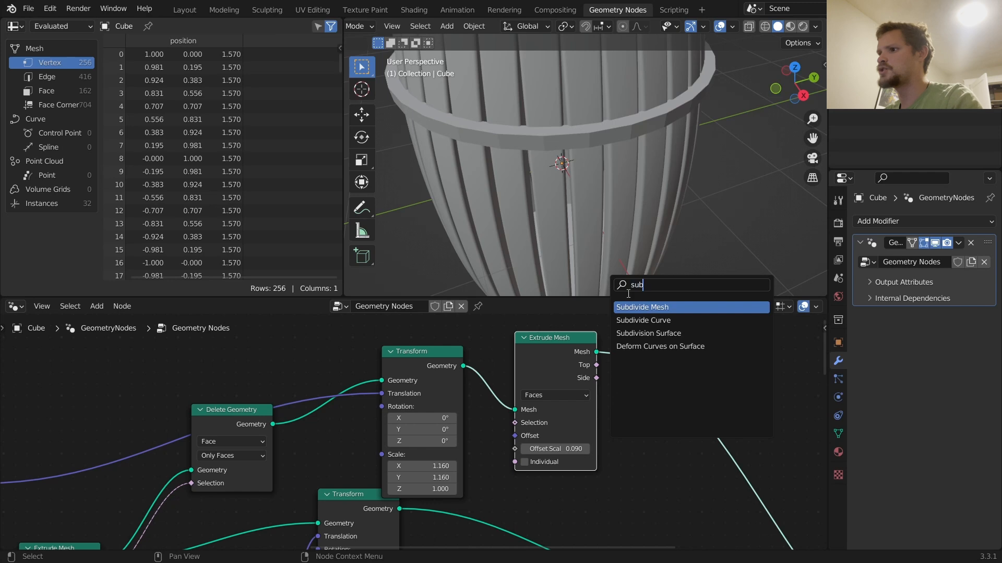
left_click(657, 332)
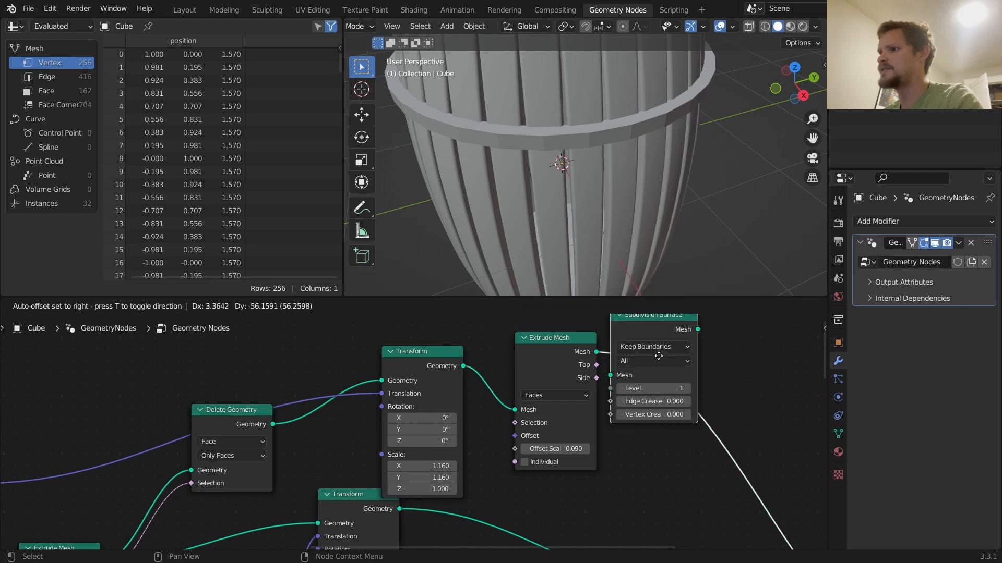
left_click(664, 369)
left_click(725, 402)
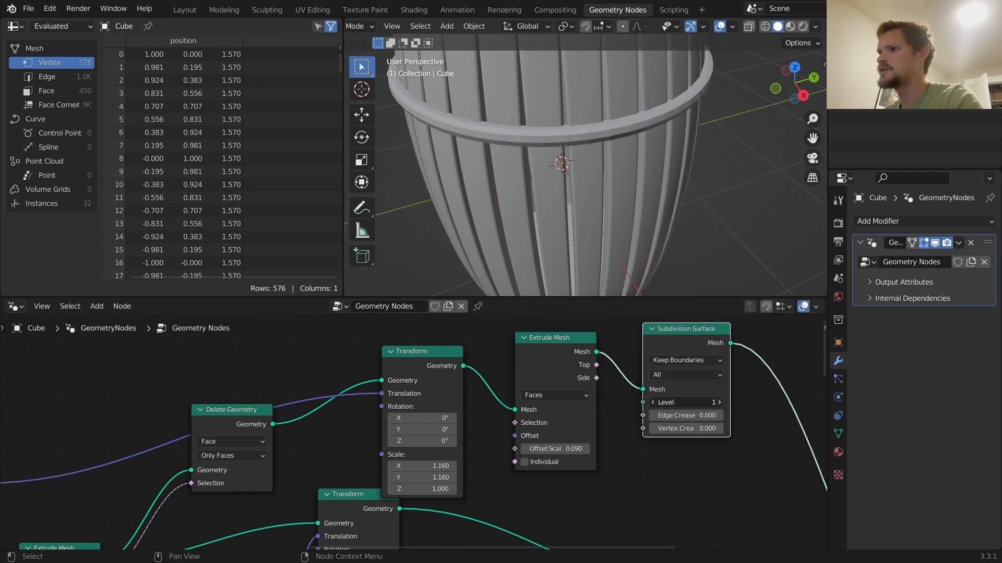
middle_click_drag(642, 157, 640, 110)
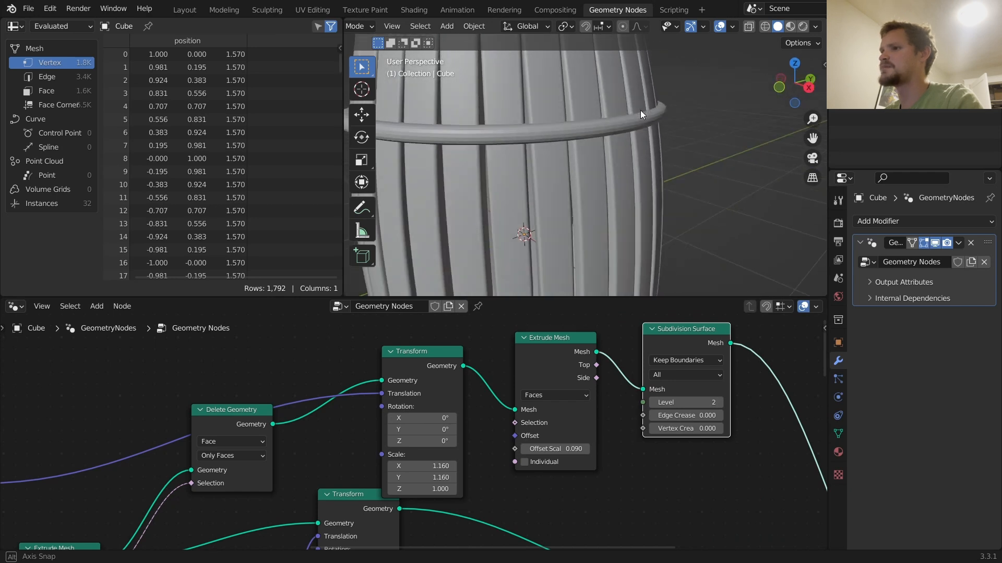
Set the Subdivision Surface node's edge crease to 0.342 and check the hoop on the whole barrel
mouse_move(696, 420)
left_mouse_down("shift")
mouse_move(735, 419)
mouse_move(713, 420)
left_mouse_up("shift")
scroll(569, 136, "down", 5)
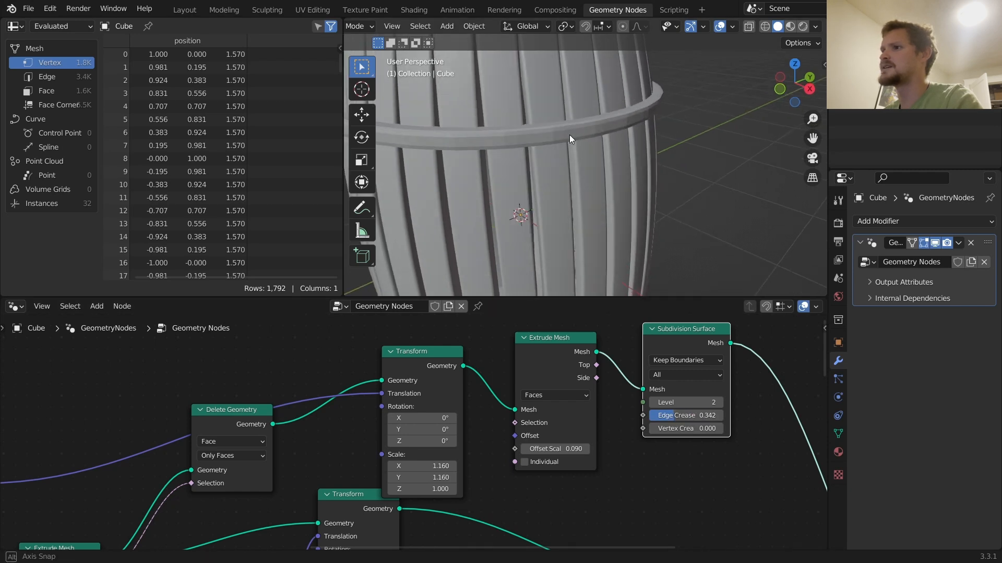
scroll(509, 412, "down", 3)
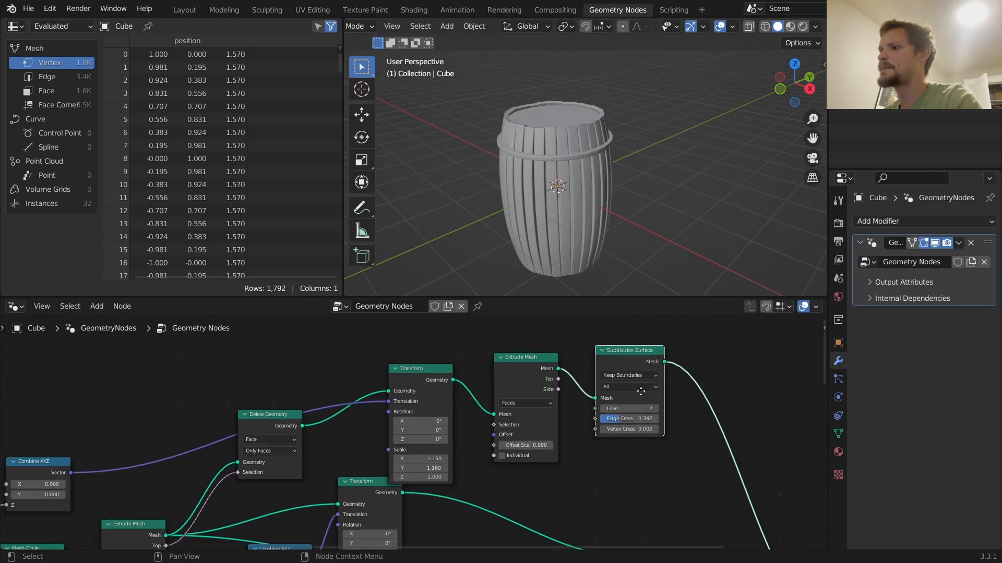
scroll(461, 361, "up", 4)
middle_click_drag(375, 362, 479, 446)
left_click(369, 420)
key("shift+d")
left_click(379, 357)
key("x")
Duplicate the hoop's Transform node, feed it from Subdivision Surface and set the copy's Z translation to 0 m
middle_click_drag(539, 416, 504, 326)
left_click(337, 428)
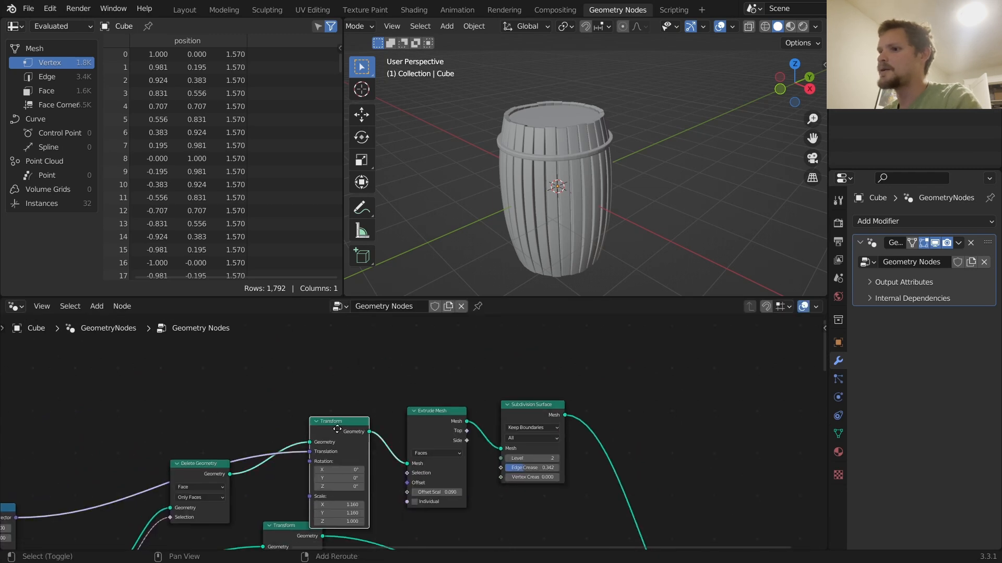
key("shift+d")
left_click(655, 339)
middle_click_drag(580, 416, 494, 408)
right_click_drag(486, 410, 570, 368, "alt")
scroll(590, 405, "up", 4)
left_click(631, 365)
type("0")
key("Return")
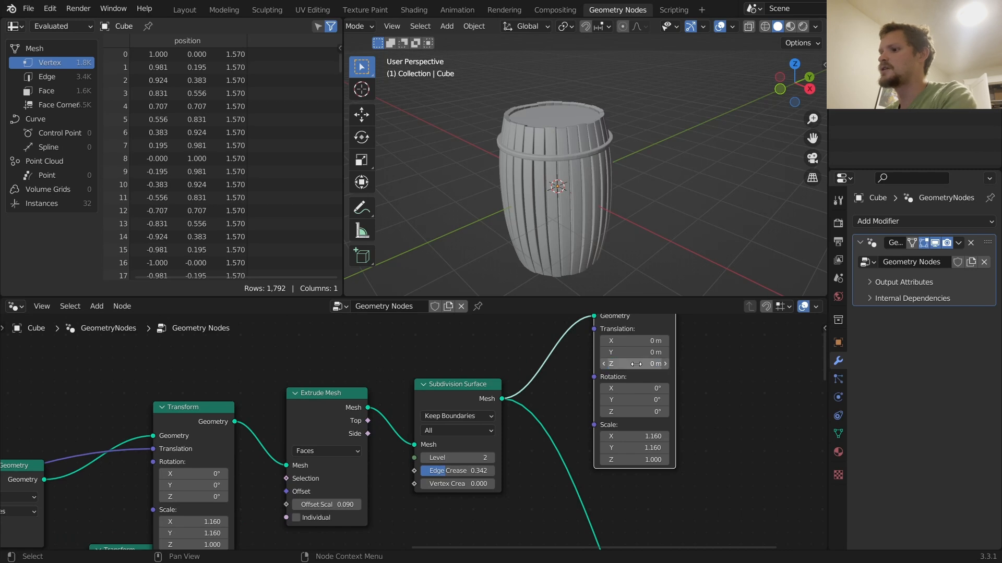
Set the duplicated Transform node's scale to 1 in X and Y and -1 in Z
left_click_drag(634, 437, 634, 447)
type("1")
key("Return")
left_click(651, 459)
key("Return")
Add a Flip Faces node beside the mirrored hoop's Transform node
middle_click_drag(695, 364, 533, 422)
key("shift+a")
left_click(517, 278)
type("fl")
key("Return")
left_click(511, 351)
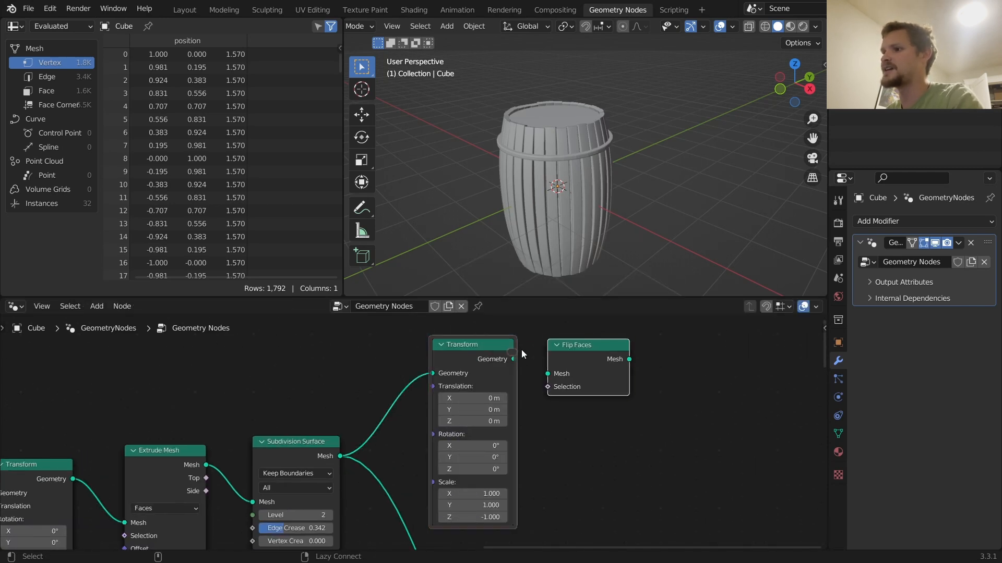
Feed the mirrored hoop's Transform into Flip Faces, join its mesh to the Join Geometry node, and output the whole barrel
left_click_drag(590, 382, 593, 416)
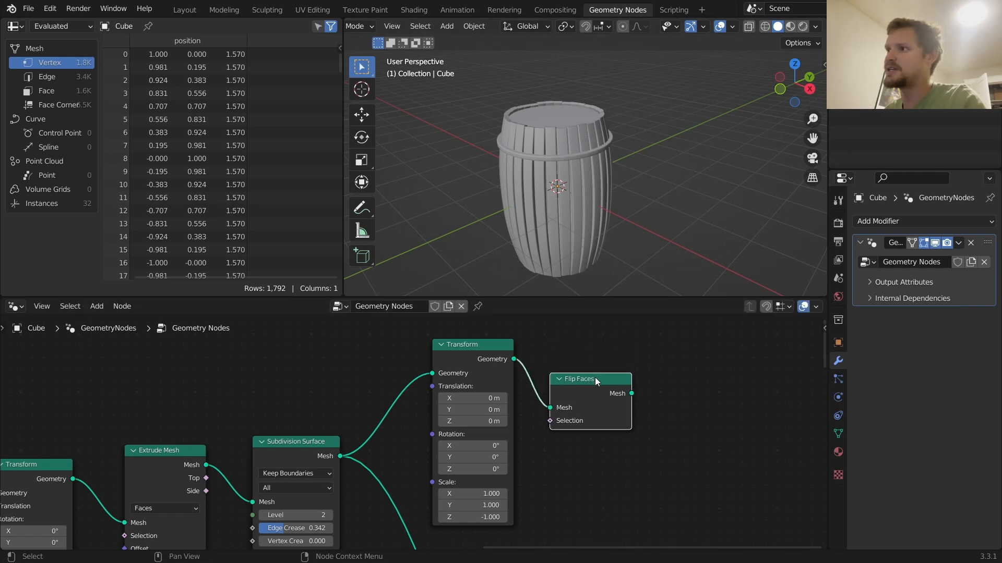
left_click(595, 378, "ctrl+shift")
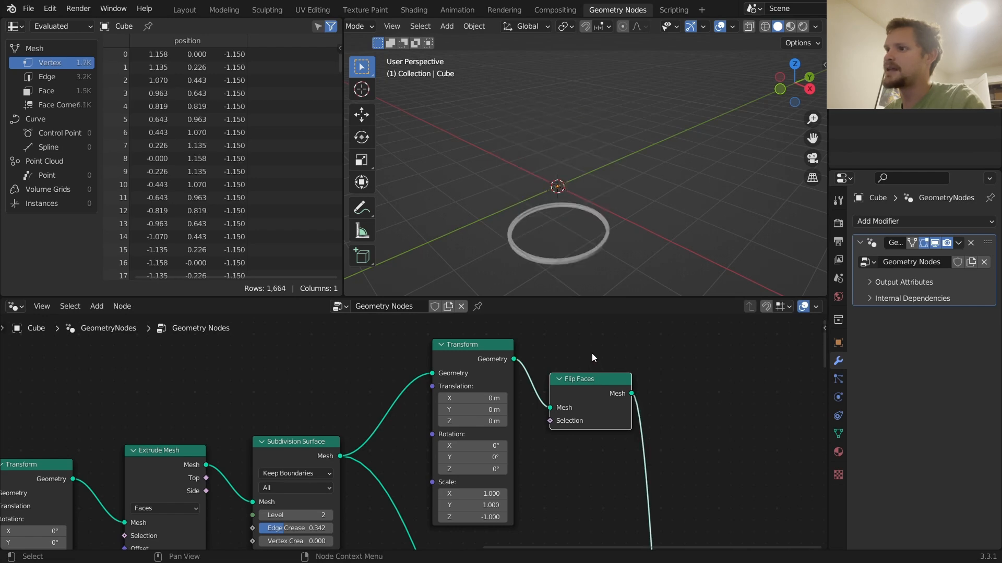
middle_click_drag(617, 398, 617, 379)
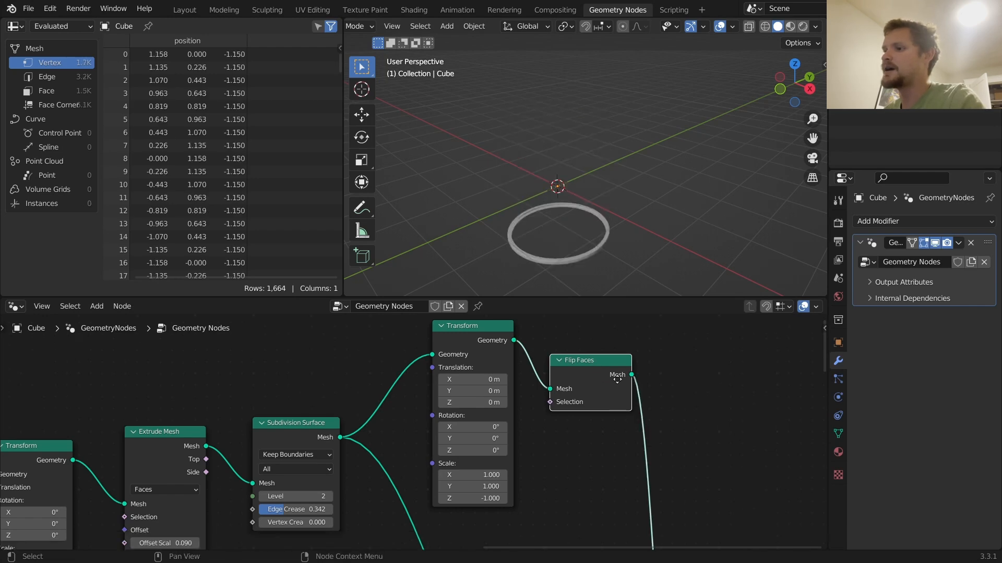
scroll(617, 379, "down", 5)
right_click_drag(539, 324, 496, 476, "alt")
left_click(497, 476, "ctrl+shift")
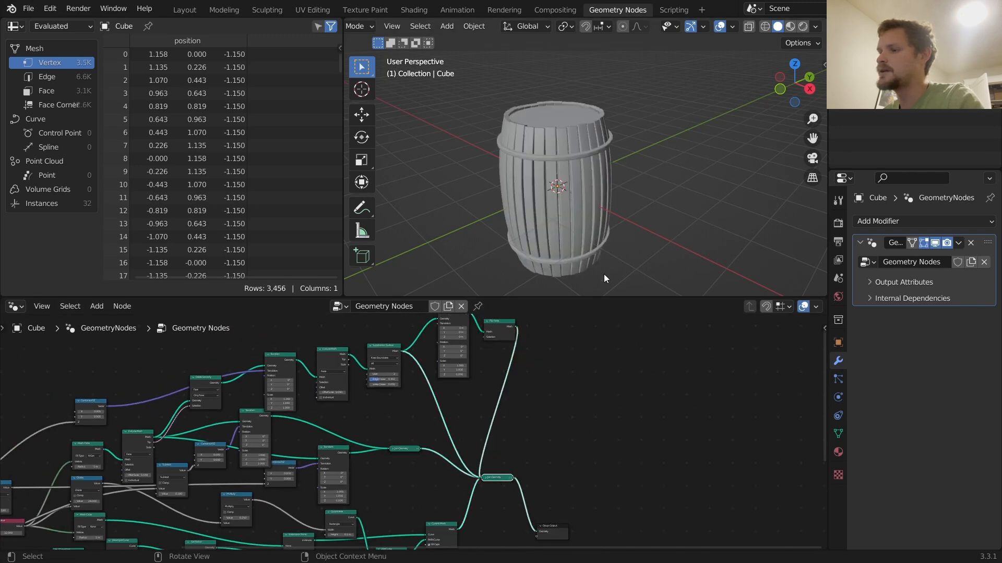
Turn on the Face Orientation overlay and examine the normals on the barrel's staves and hoops
left_click(733, 27)
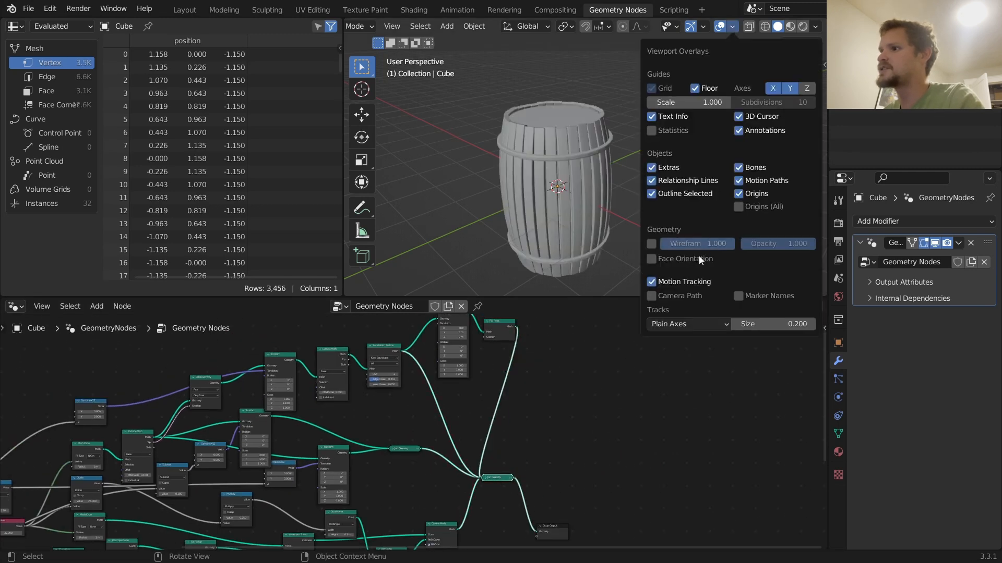
left_click(651, 259)
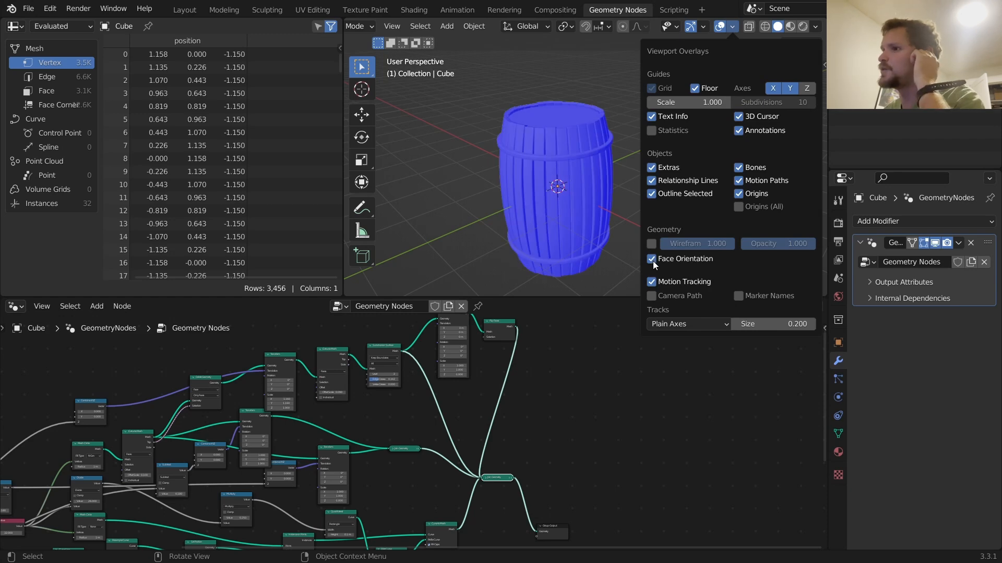
scroll(587, 129, "up", 5)
mouse_move(587, 129)
middle_mouse_down()
mouse_move(734, 118)
mouse_move(703, 131)
mouse_move(575, 134)
middle_mouse_up()
scroll(568, 133, "down", 5)
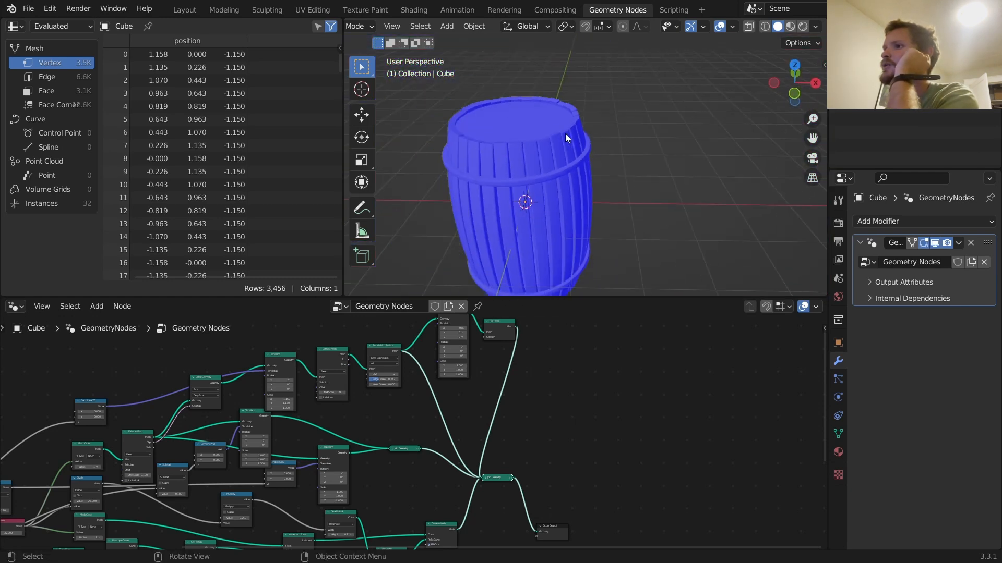
Switch the viewport to rendered shading and turn off the Face Orientation overlay
left_click(802, 27)
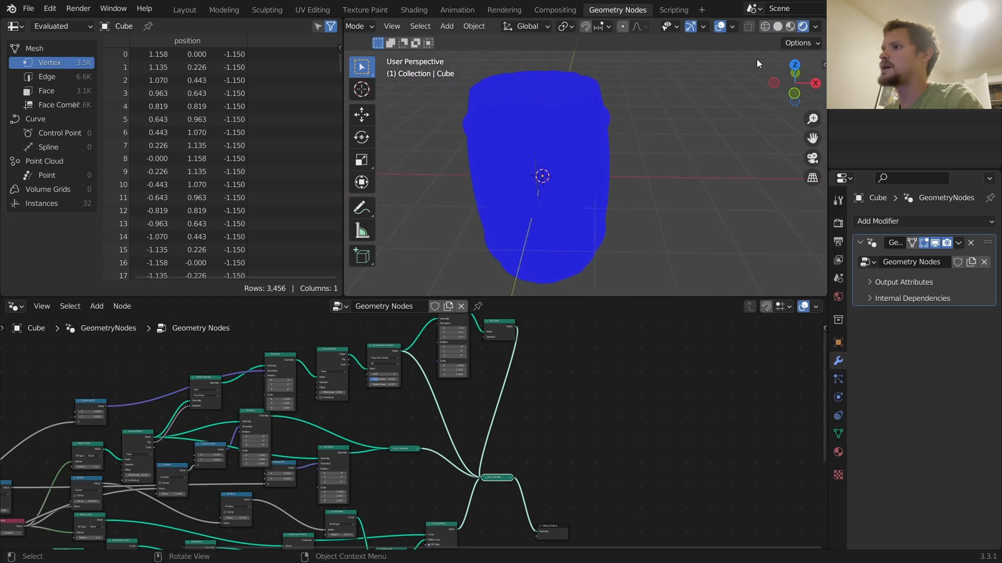
left_click(733, 27)
left_click(652, 260)
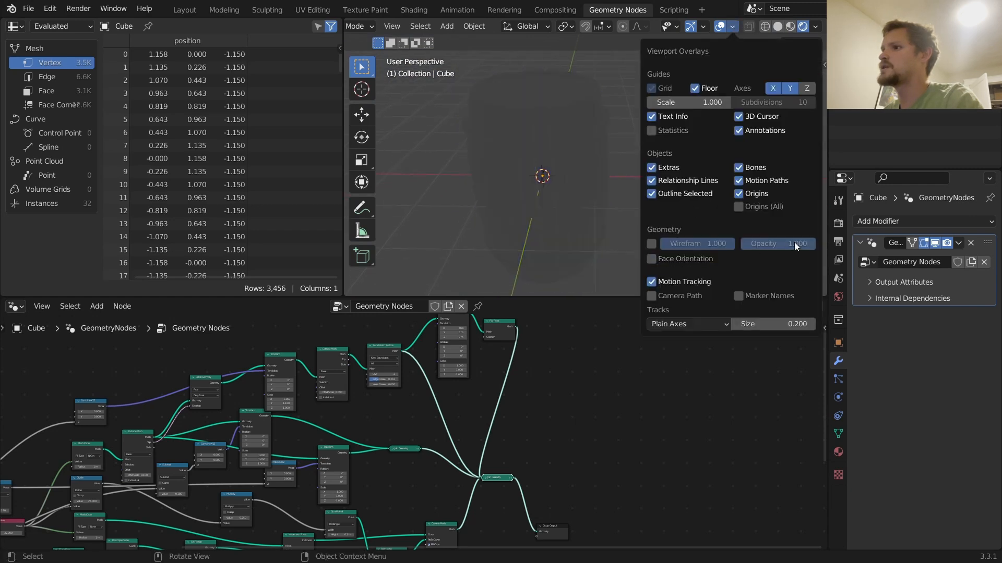
Set the render engine to Cycles and its device to GPU Compute
left_click(838, 223)
left_click(919, 221)
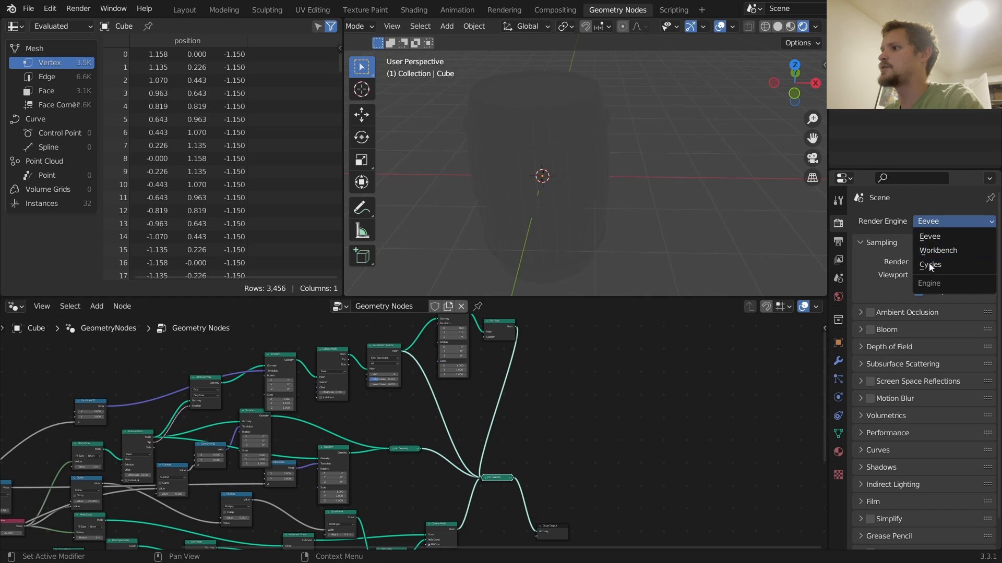
left_click(929, 263)
left_click(931, 251)
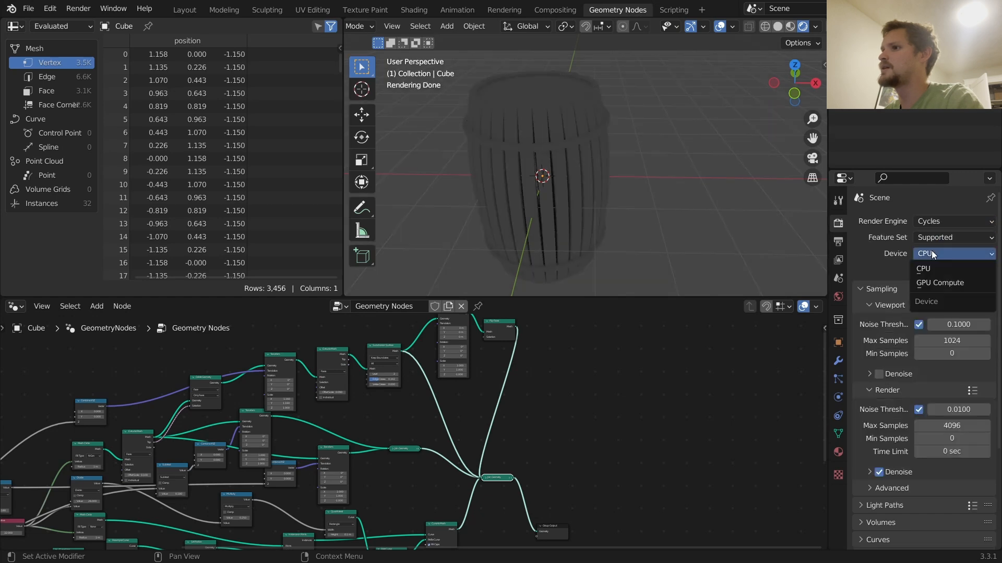
left_click(934, 282)
middle_click_drag(624, 155, 530, 155)
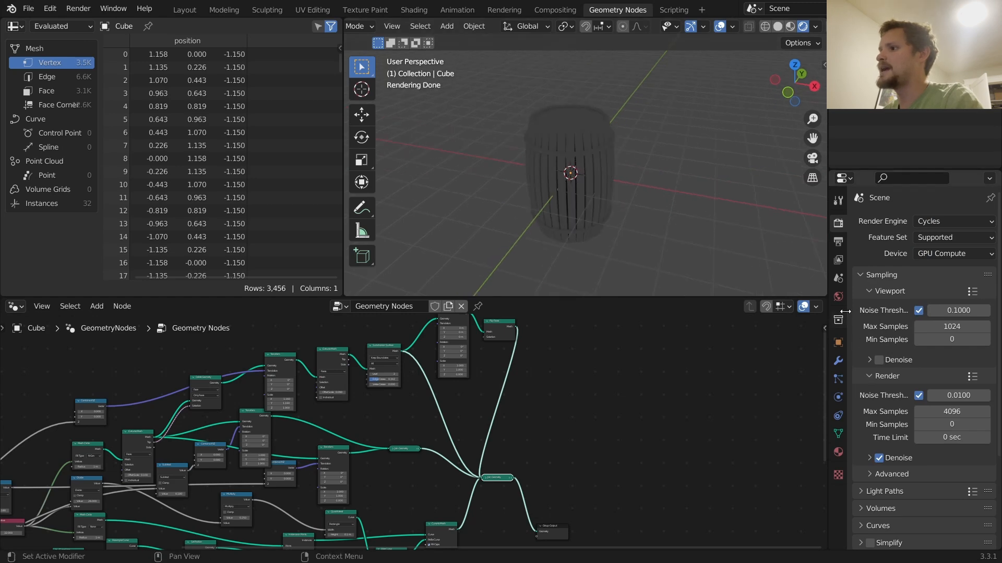
Light the world with an Environment Texture using peppermint_powerplant_2k.hdr from the HDRIs folder
left_click(839, 297)
left_click(915, 302)
left_click(656, 358)
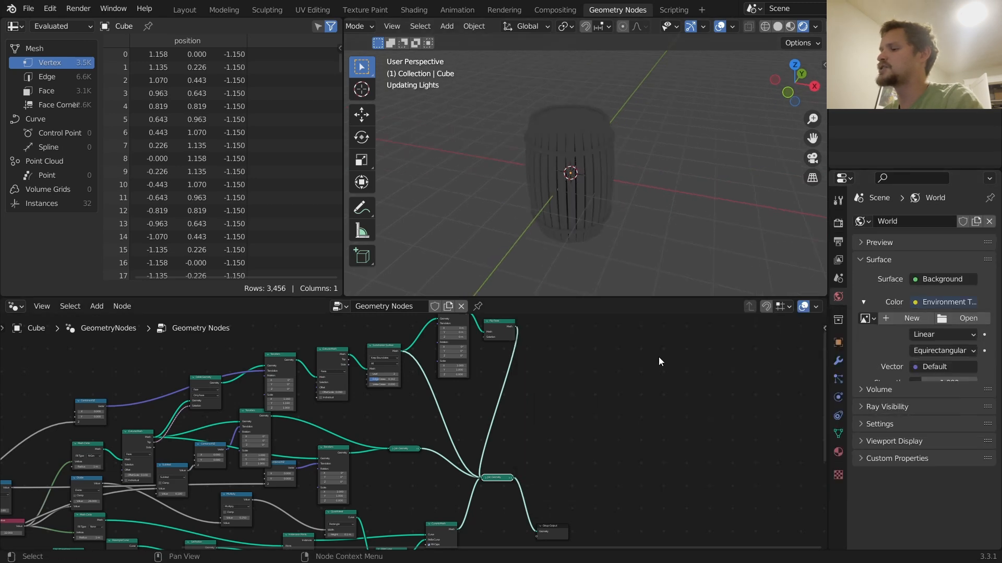
left_click(960, 319)
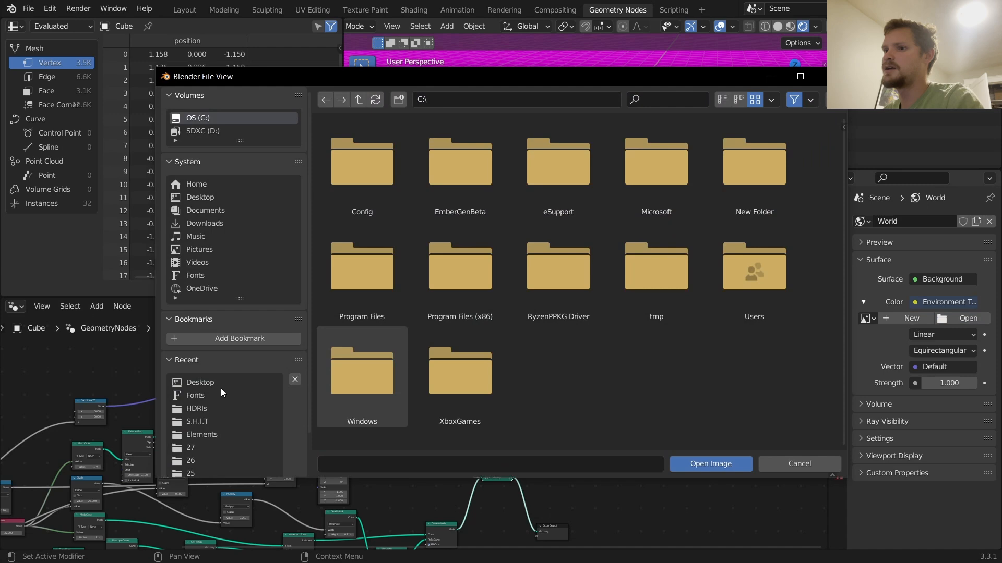
left_click(197, 410)
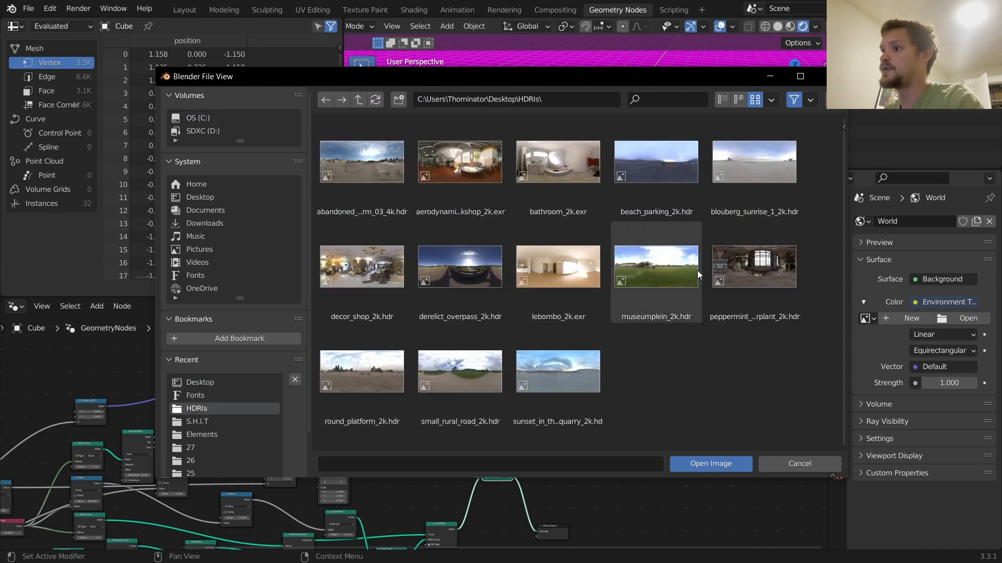
double_click(745, 267)
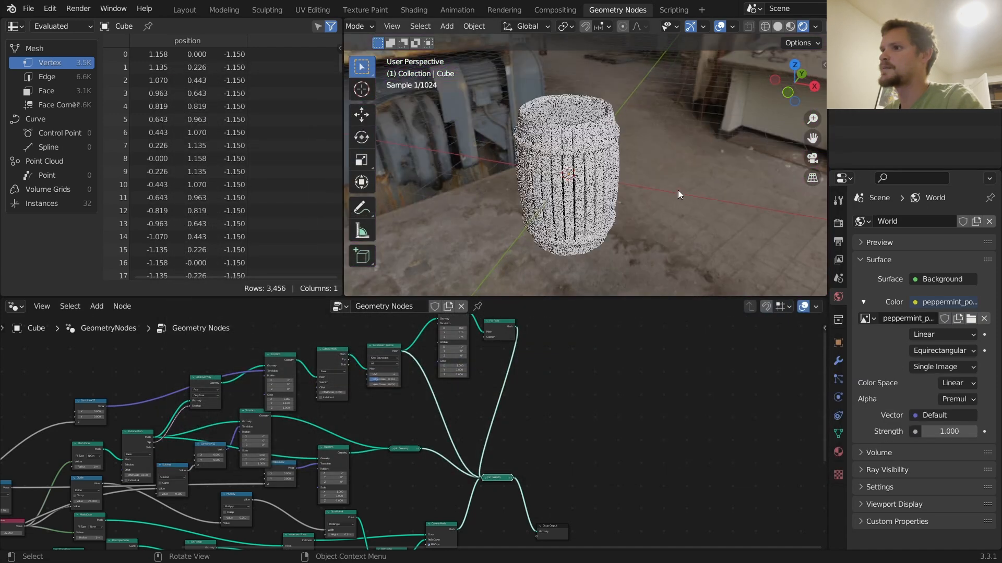
Make the render's film background transparent
left_click(838, 223)
scroll(886, 449, "down", 2)
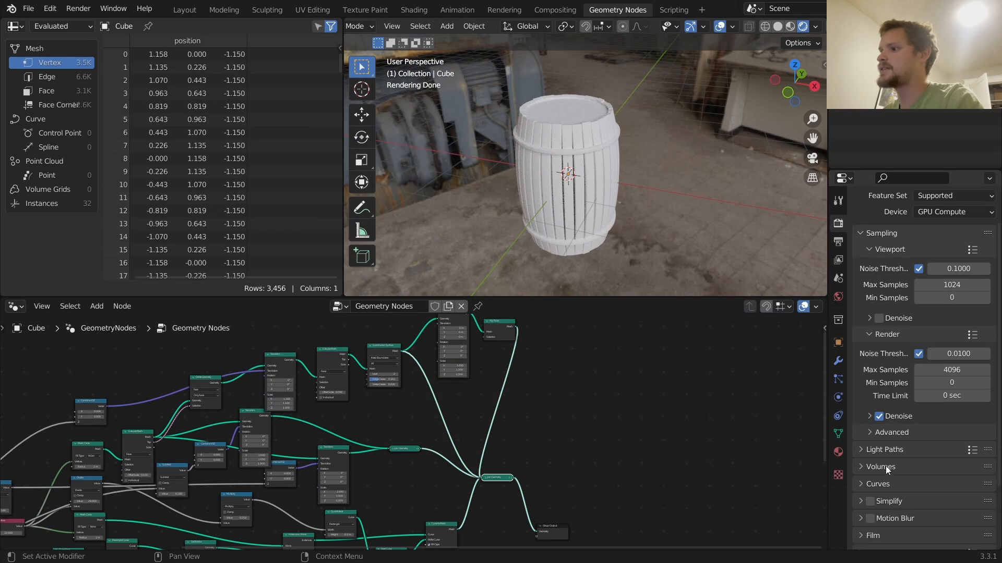
left_click(878, 532)
scroll(879, 530, "down", 5)
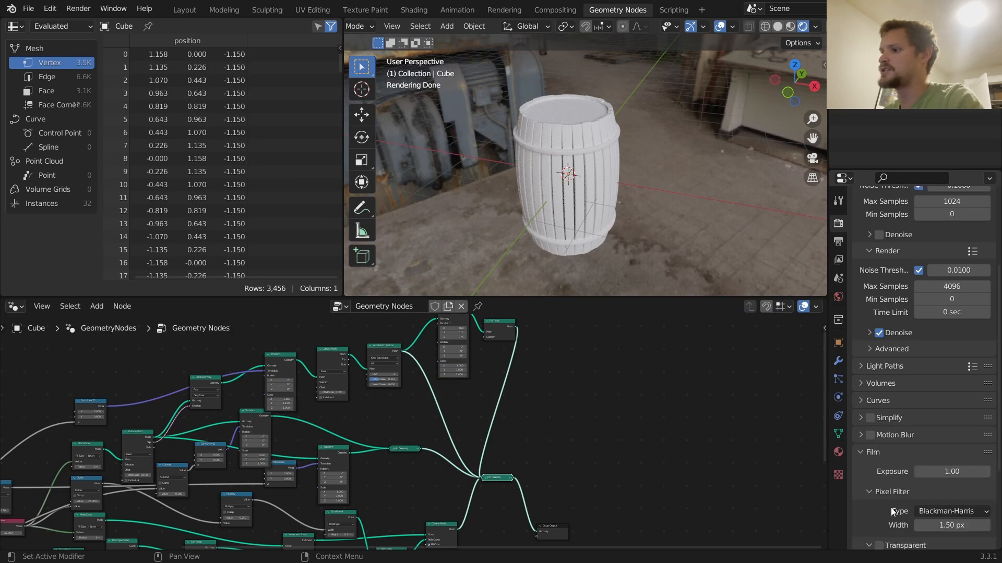
left_click(880, 525)
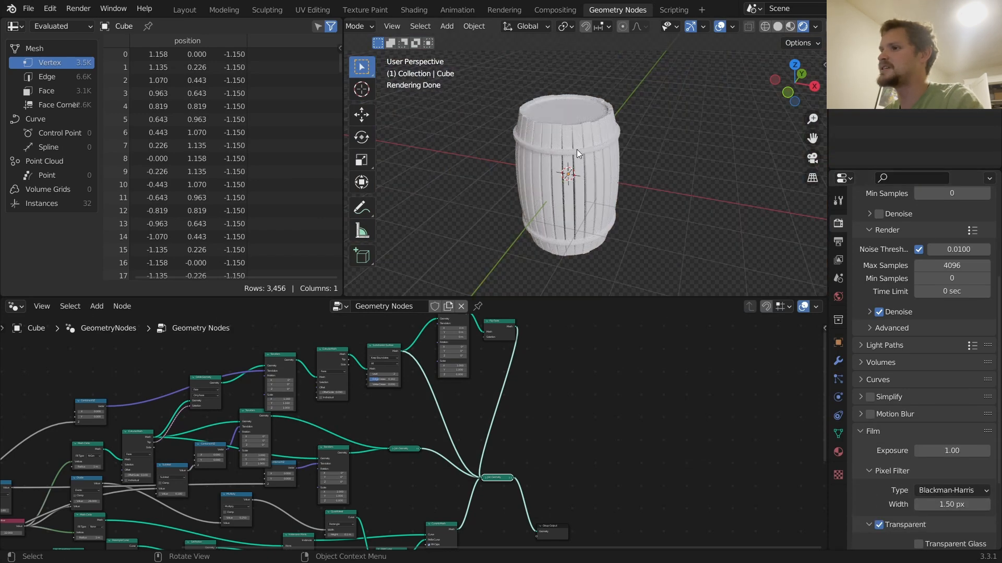
Examine the stave tops up close and preview the Mesh Circle node that places the staves
scroll(634, 212, "up", 5)
scroll(634, 212, "up", 3)
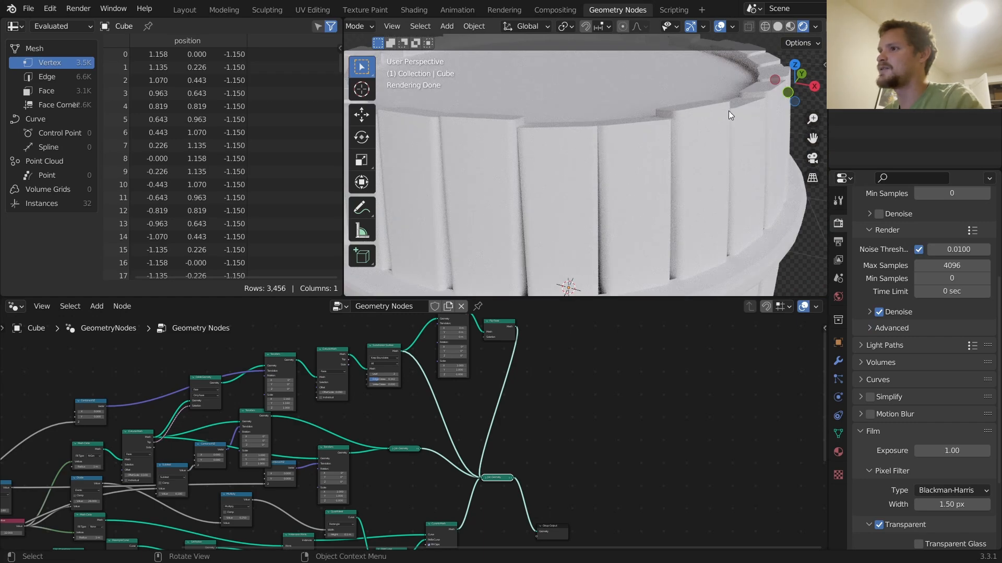
middle_click_drag(310, 422, 544, 356)
scroll(581, 158, "down", 2)
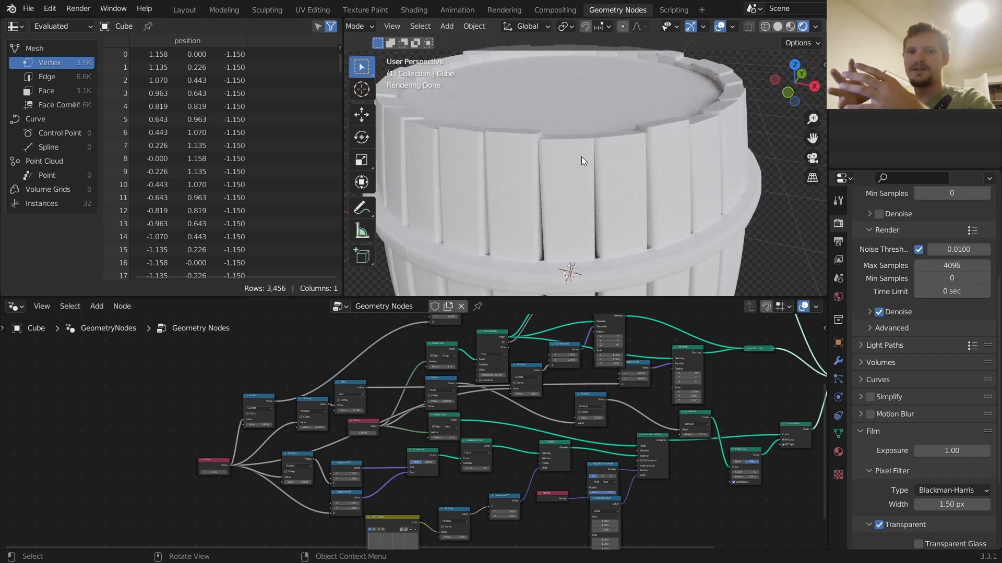
middle_click_drag(496, 354, 448, 447)
scroll(503, 393, "up", 4)
middle_click_drag(614, 448, 582, 368)
scroll(738, 451, "up", 5)
left_click_drag(780, 450, 766, 456)
middle_click_drag(733, 464, 716, 416)
left_click_drag(578, 440, 559, 449)
left_click_drag(359, 366, 354, 366)
left_click(355, 367, "ctrl+shift")
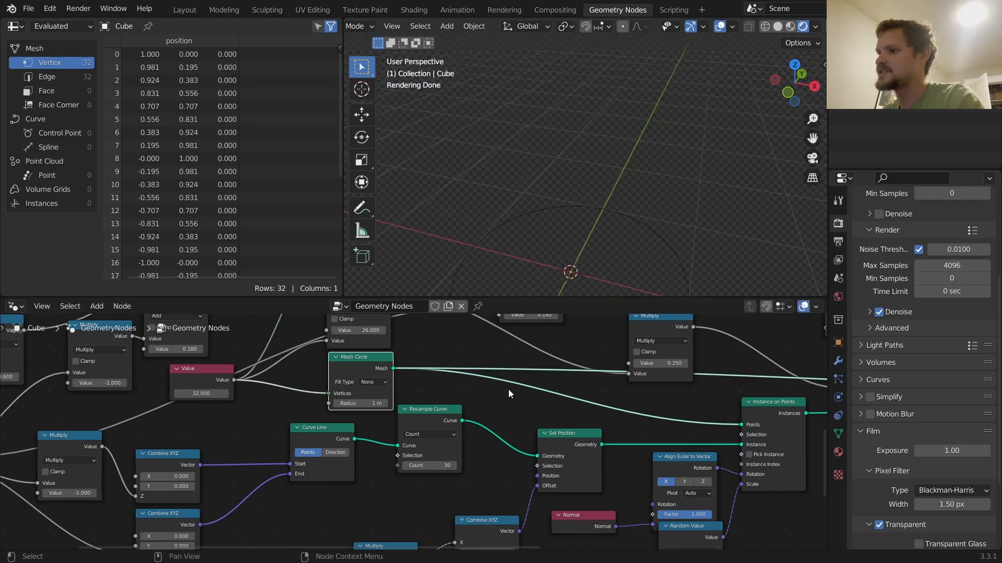
Insert a Set Position node after the staves' Mesh Circle and move the curve's Set Position node out of its way
key("shift+a")
left_click(466, 281)
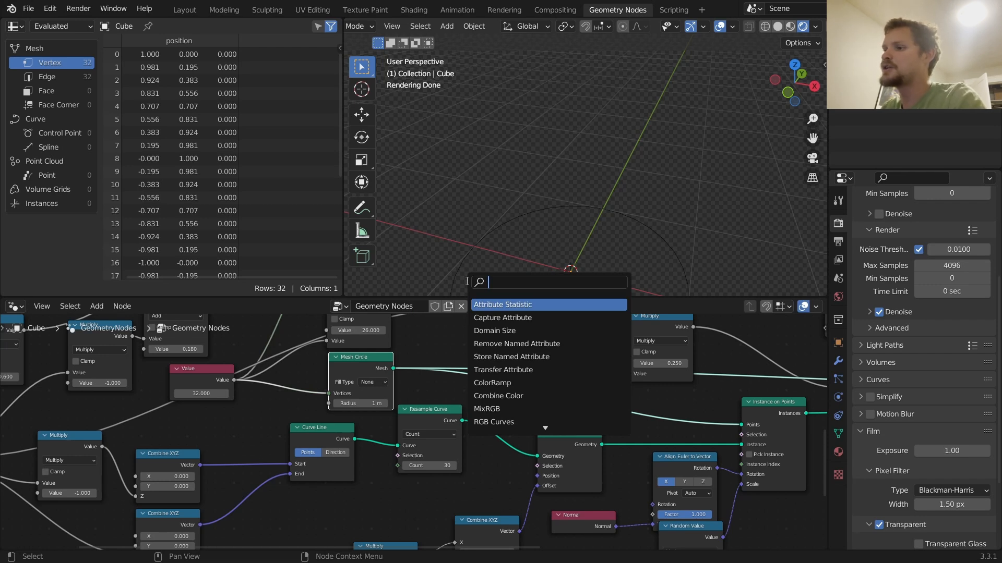
type("set pos")
key("Return")
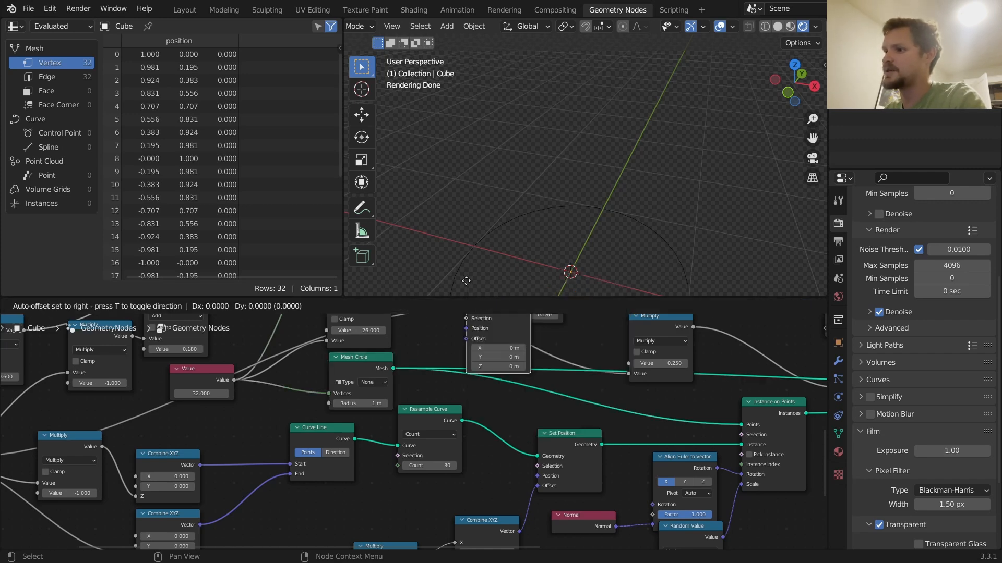
left_click(555, 442)
left_click_drag(555, 442, 505, 355)
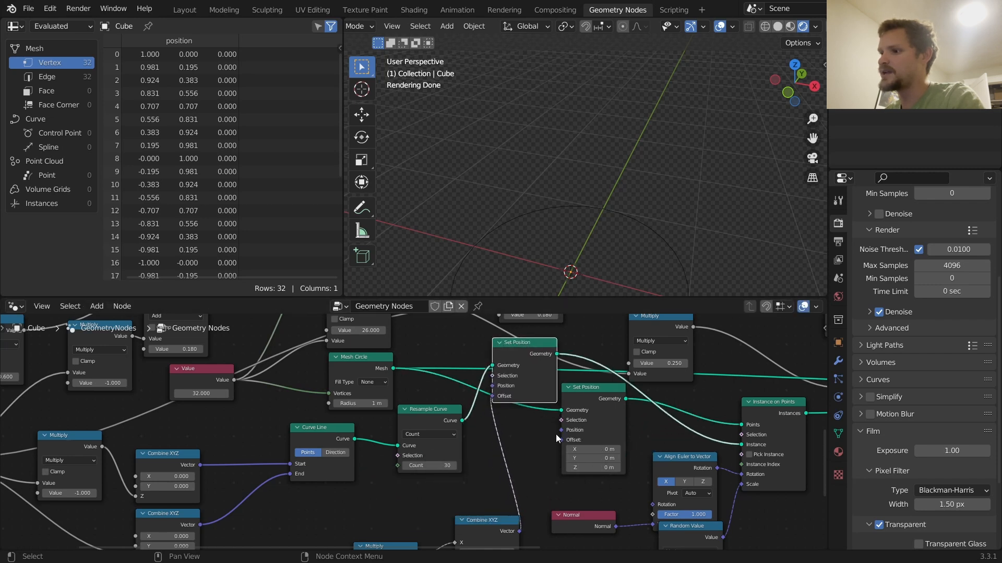
Add a Normal node driving the Offset of the circle's new Set Position node
left_click_drag(560, 440, 426, 493)
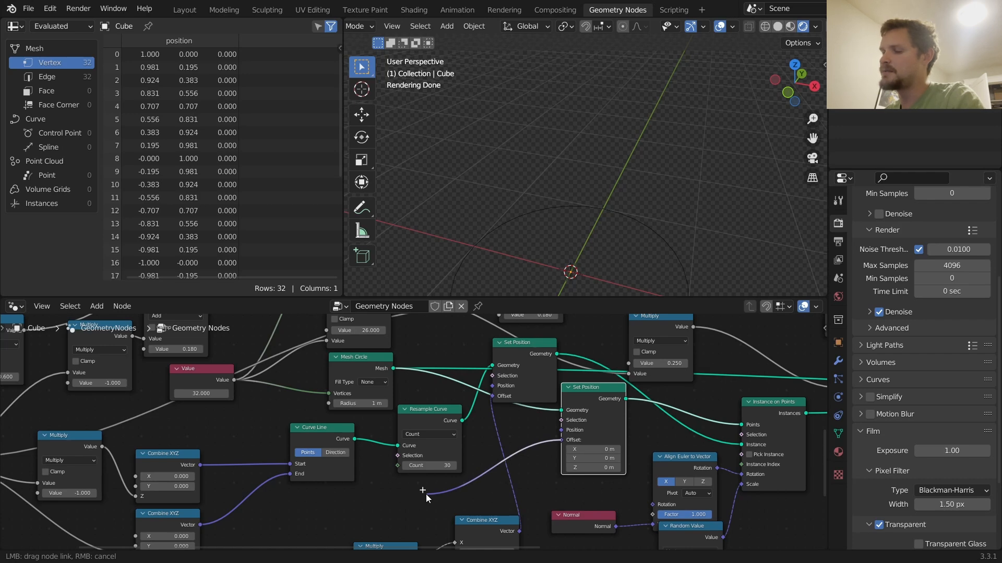
left_click_drag(426, 494, 426, 494)
type("norma")
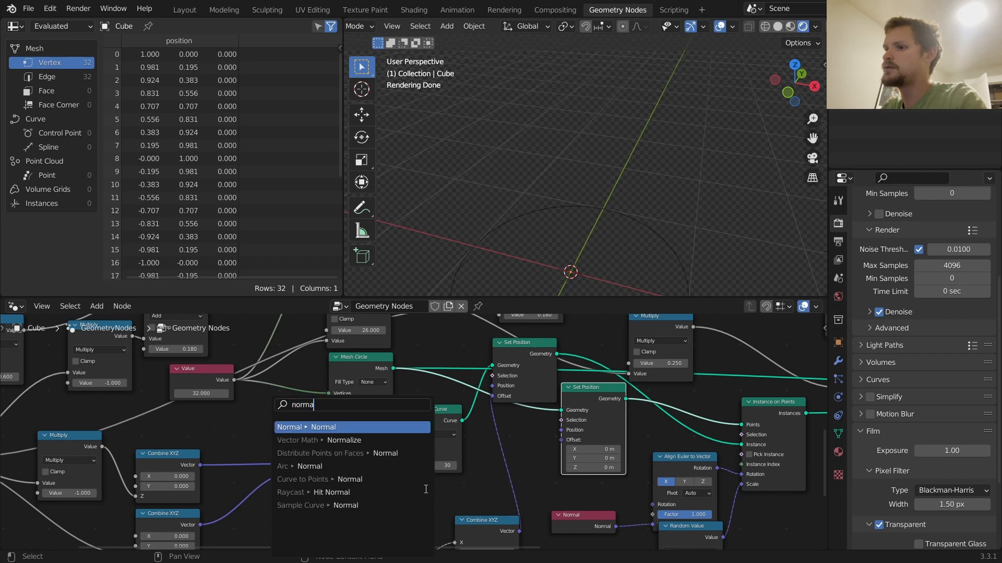
key("Return")
left_click(426, 493)
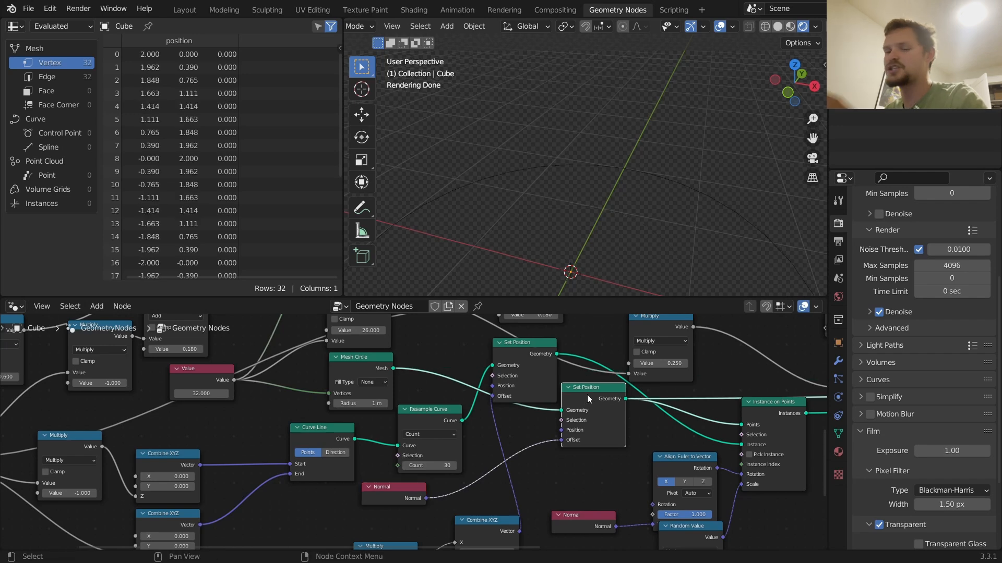
Insert a Vector Math node between Normal and the Set Position offset, and set its operation to Scale
middle_click_drag(587, 394, 627, 349)
key("shift+a")
left_click(527, 282)
type("vec")
left_click(557, 319)
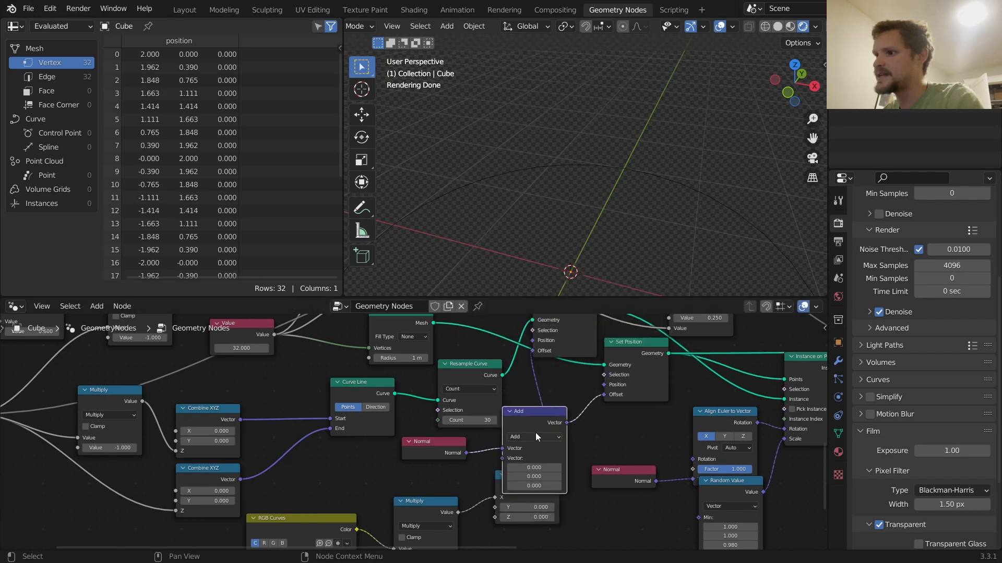
left_click(563, 407)
left_click(565, 398)
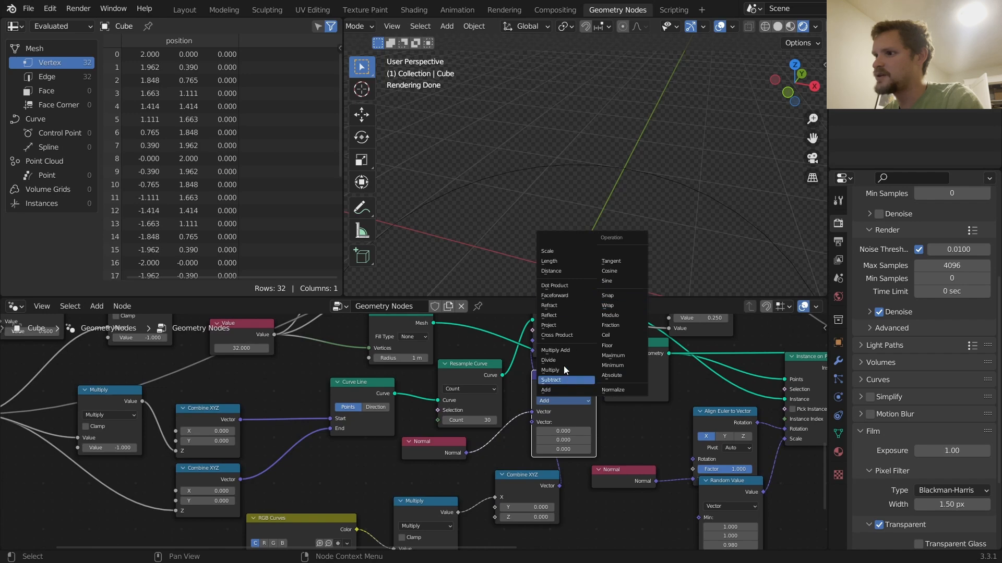
left_click(552, 253)
Drive the Scale node's factor with a float Random Value node and lower its maximum to 0.07
left_click_drag(577, 422, 510, 445)
type("random")
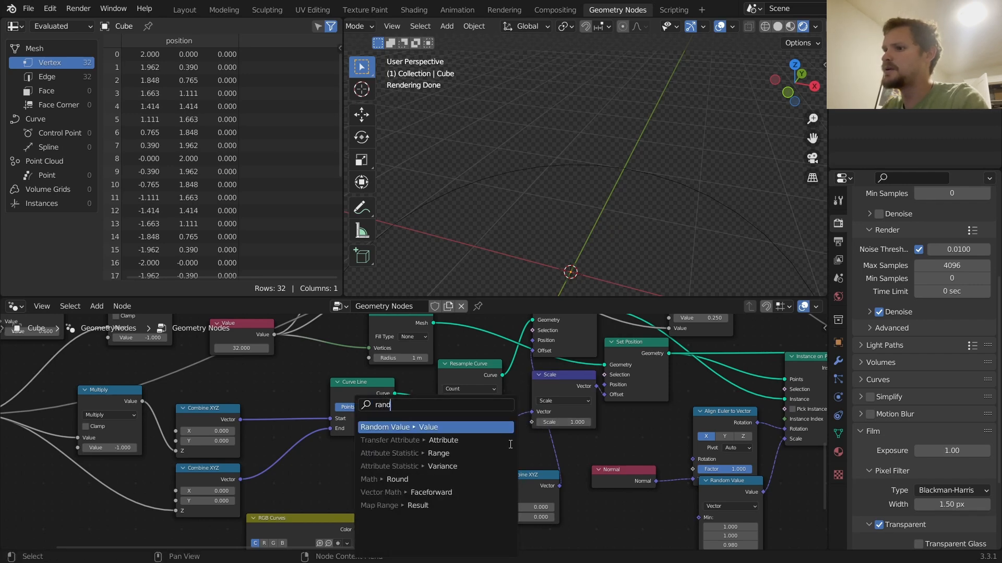
key("Return")
left_click(509, 444)
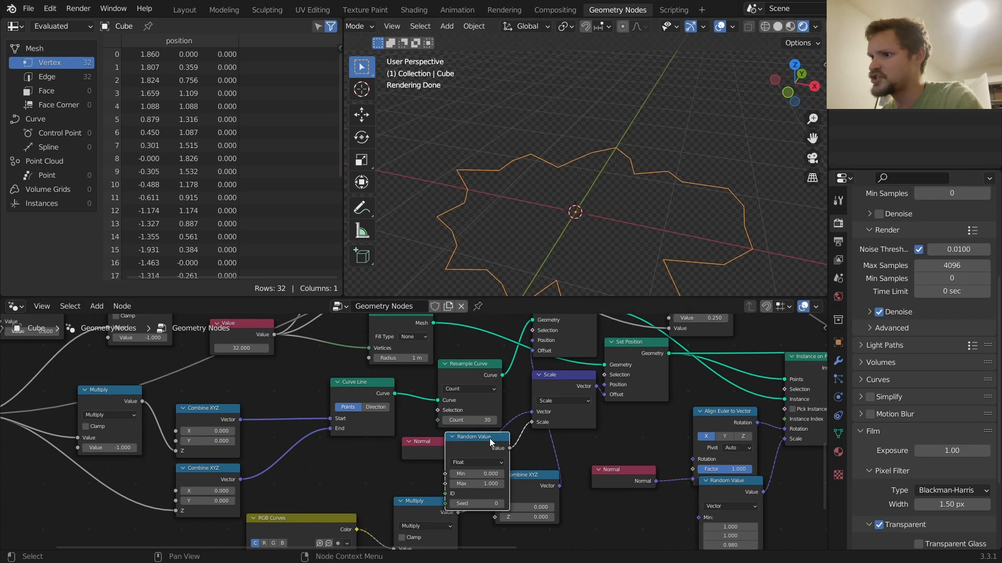
scroll(490, 439, "up", 2)
left_click(514, 504)
type("0.06")
key("Return")
left_click_drag(514, 508, 517, 509)
scroll(599, 460, "down", 8)
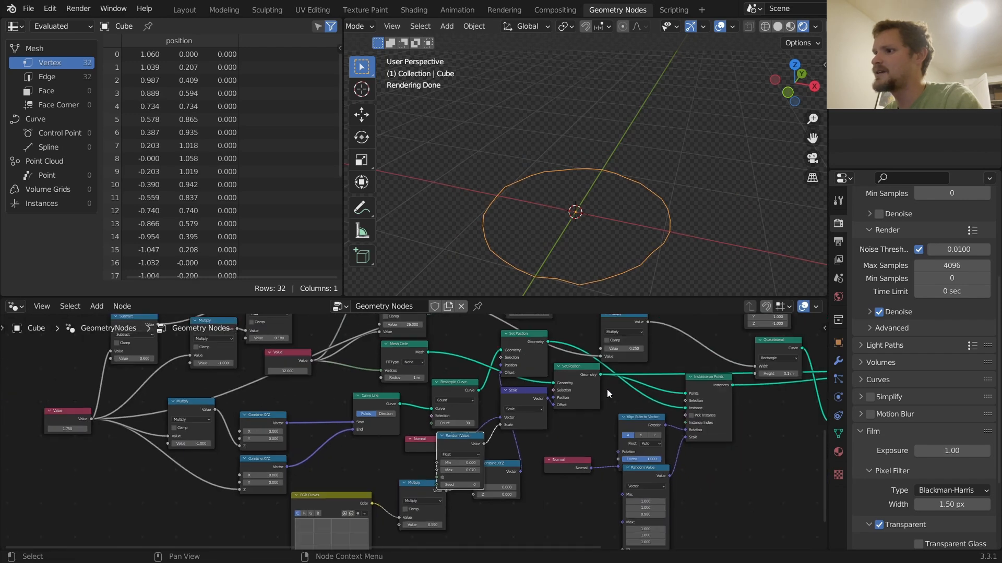
Preview the stave curves from Instance on Points, then route Join Geometry back to the output to show the whole barrel
scroll(595, 385, "up", 1)
middle_click_drag(656, 385, 607, 393)
left_click(675, 389, "ctrl+shift")
middle_click_drag(443, 448, 472, 438)
scroll(453, 439, "up", 5)
left_click_drag(451, 485, 477, 486, "shift")
key("ctrl+z")
scroll(600, 453, "down", 6)
middle_click_drag(688, 431, 379, 479)
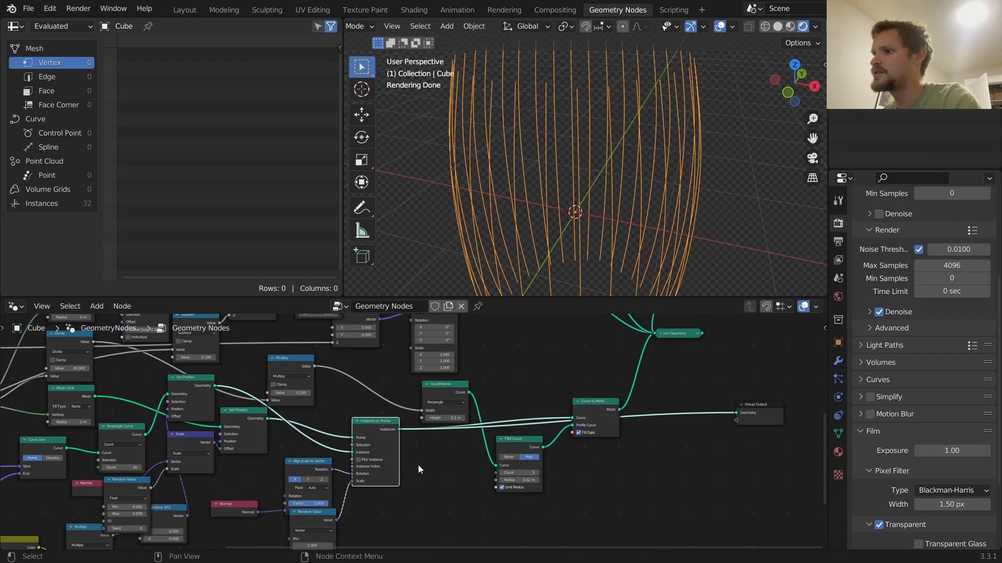
left_click(669, 338, "ctrl+shift")
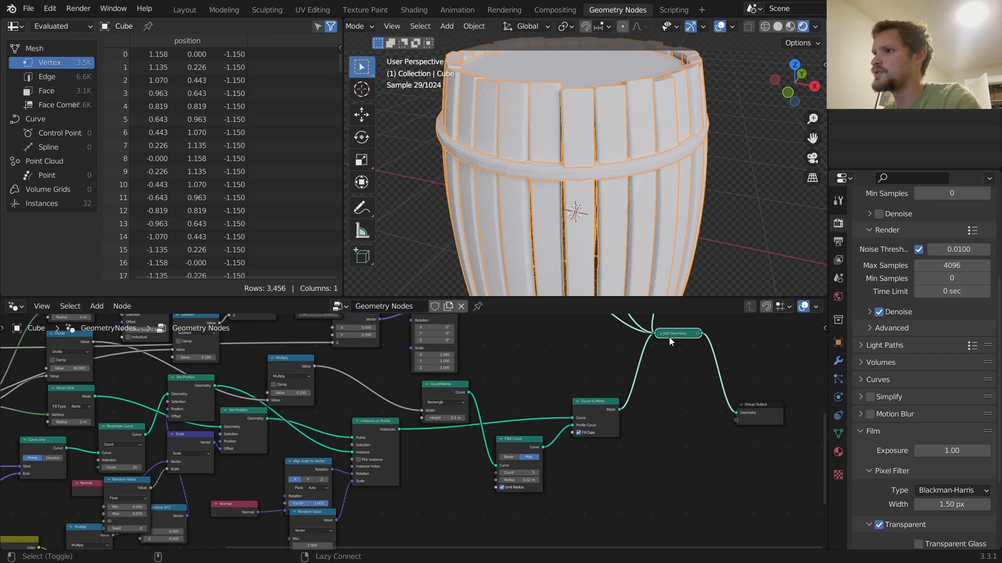
Raise the maximum of the float Random Value node driving the stave offset to 0.08
left_click(749, 191)
scroll(749, 190, "down", 1)
middle_click_drag(531, 277, 544, 288)
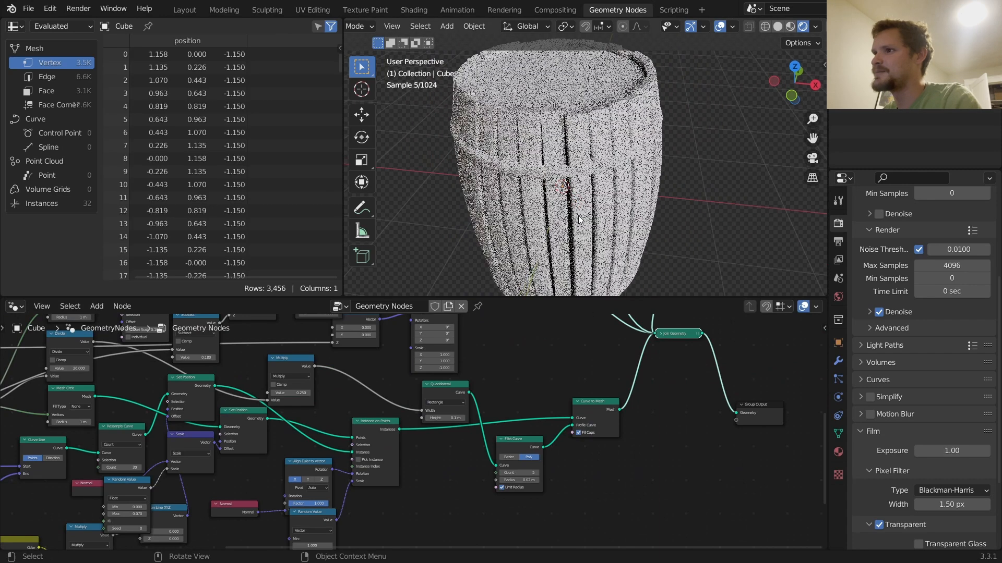
middle_click_drag(331, 404, 551, 381)
scroll(424, 426, "up", 6)
middle_click_drag(347, 418, 471, 366)
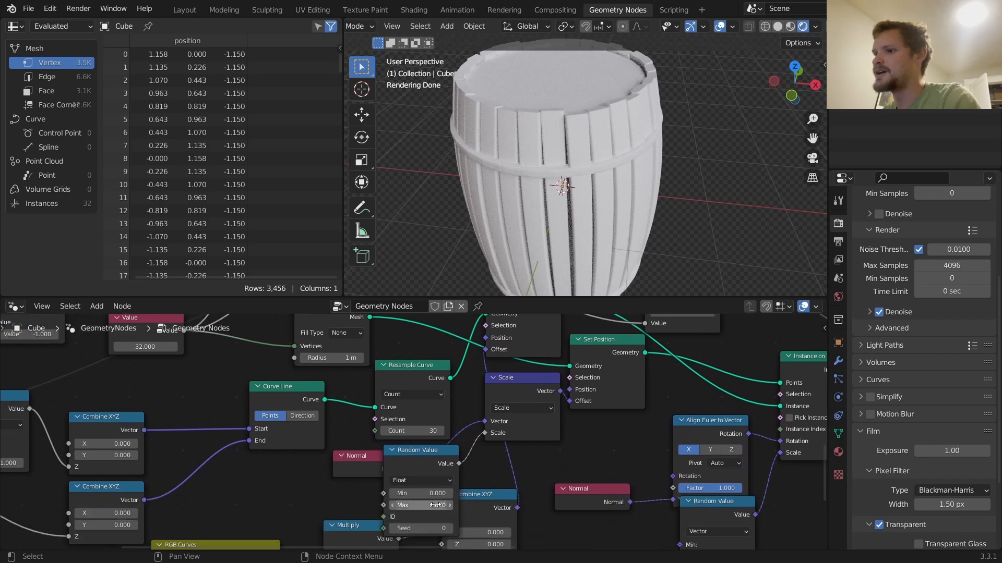
key("Return")
left_click_drag(435, 505, 448, 505, "shift")
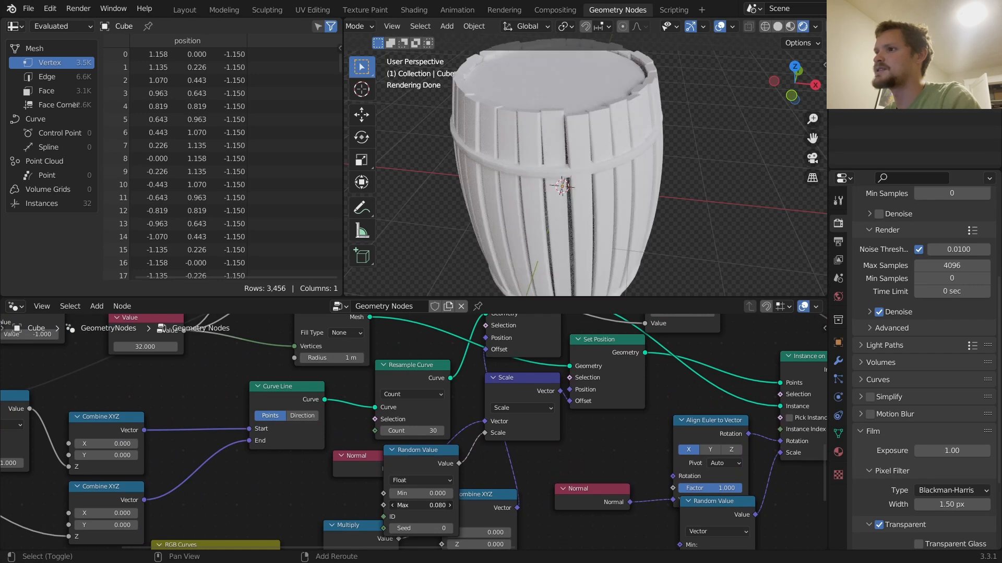
scroll(594, 164, "down", 2)
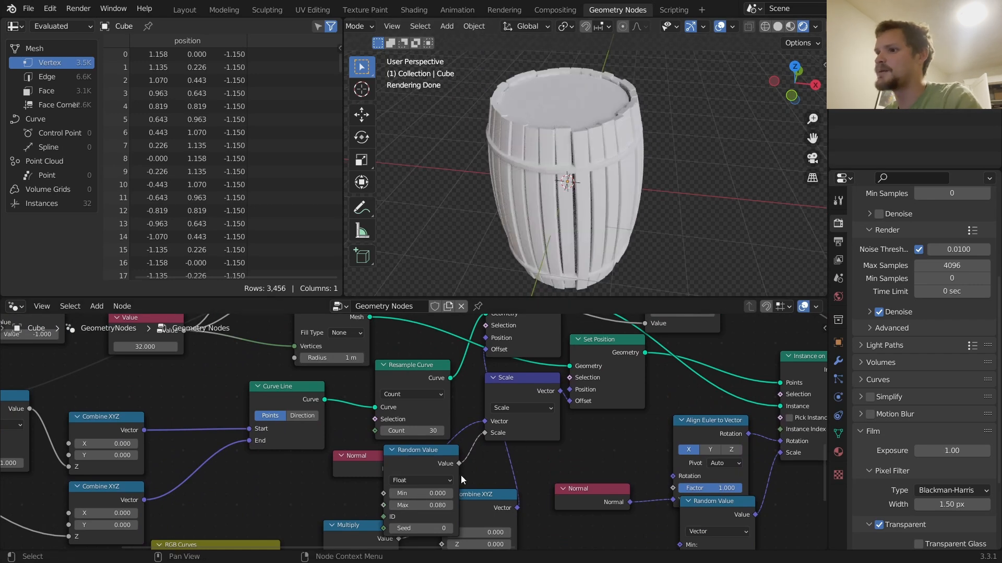
Set the maximum of the float Random Value node to 0.04
type("4")
key("Return")
scroll(575, 220, "up", 5)
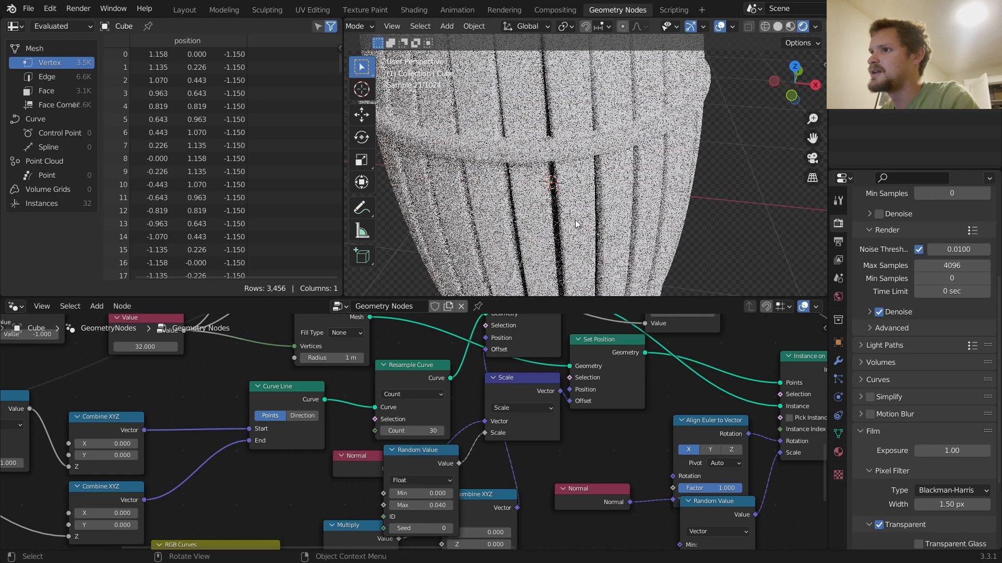
scroll(583, 151, "down", 5)
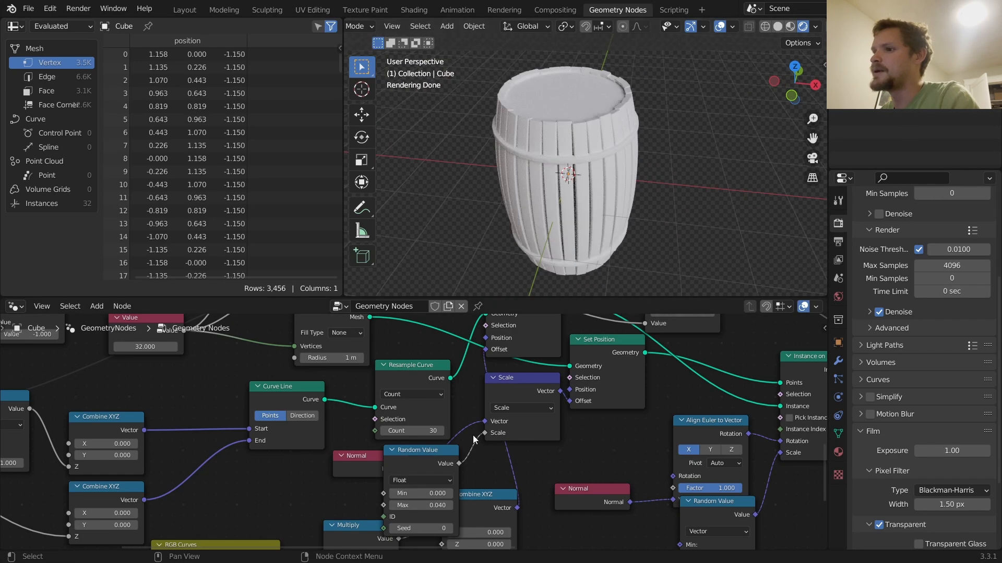
Try several other seeds on the float Random Value node that offsets the staves
left_click(449, 528)
left_click(450, 528)
left_click(450, 528)
double_click(450, 528)
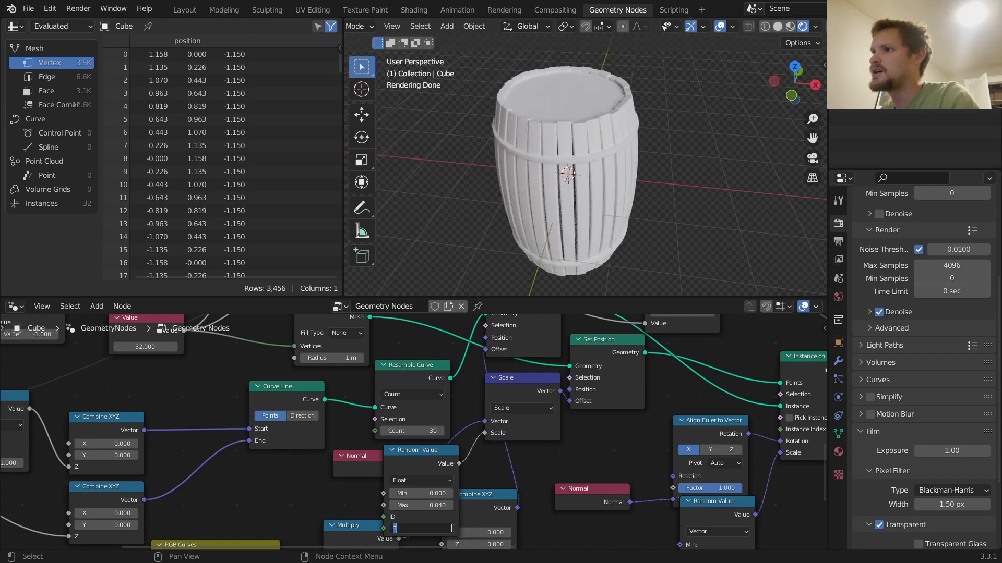
key("Return")
Move the vector Random Value node clear of Align Euler to Vector and add a Value node beside the Random Value nodes
scroll(527, 449, "down", 3)
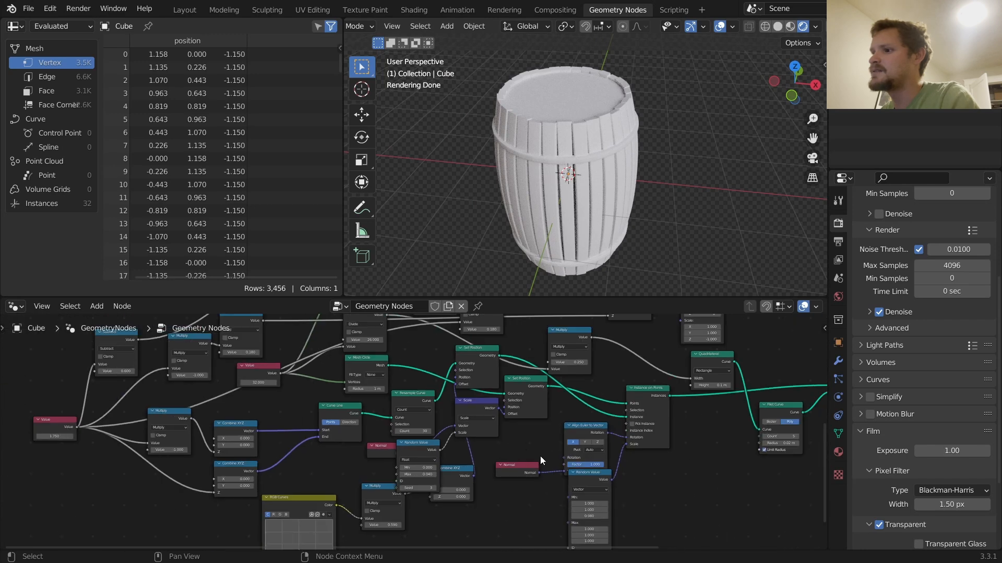
middle_click_drag(533, 450, 548, 412)
left_click_drag(576, 425, 543, 436)
middle_click_drag(529, 437, 565, 396)
key("shift+a")
left_click(493, 282)
type("value")
key("Return")
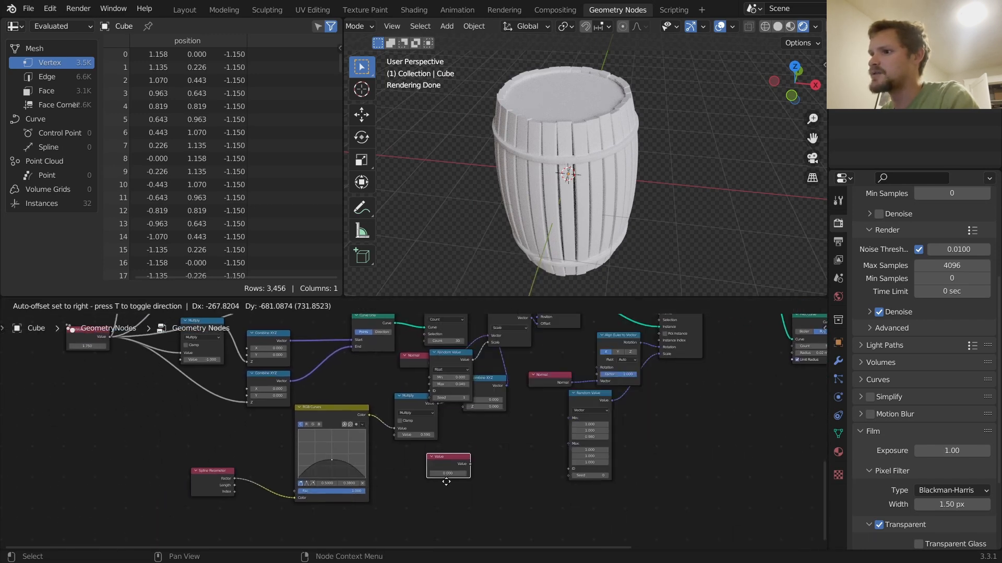
left_click(447, 477)
scroll(446, 477, "up", 1)
scroll(446, 477, "up", 1)
Drive the Seed of both Random Value nodes with the new Value node and set it to 1
left_click_drag(485, 476, 433, 388)
left_click_drag(496, 483, 651, 499)
mouse_move(463, 498)
left_mouse_down()
mouse_move(499, 498)
mouse_move(473, 500)
left_mouse_up()
type("1")
key("Return")
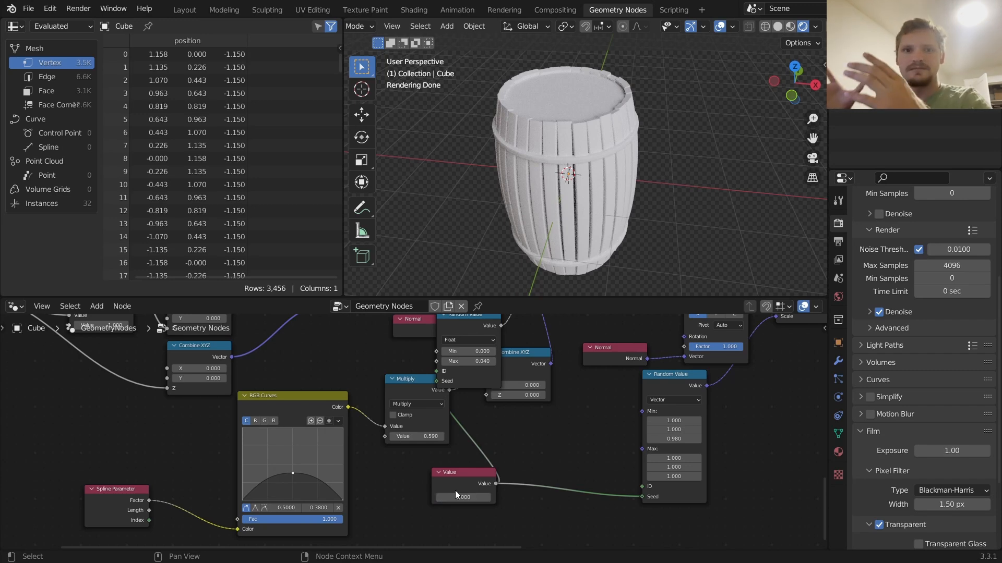
Insert a Set Shade Smooth node between the final Join Geometry and the Group Output
middle_click_drag(605, 176, 588, 140)
scroll(585, 144, "down", 1)
scroll(588, 149, "up", 4)
scroll(589, 149, "up", 2)
middle_click_drag(776, 428, 222, 540)
middle_click_drag(562, 508, 645, 316)
middle_click_drag(735, 388, 608, 395)
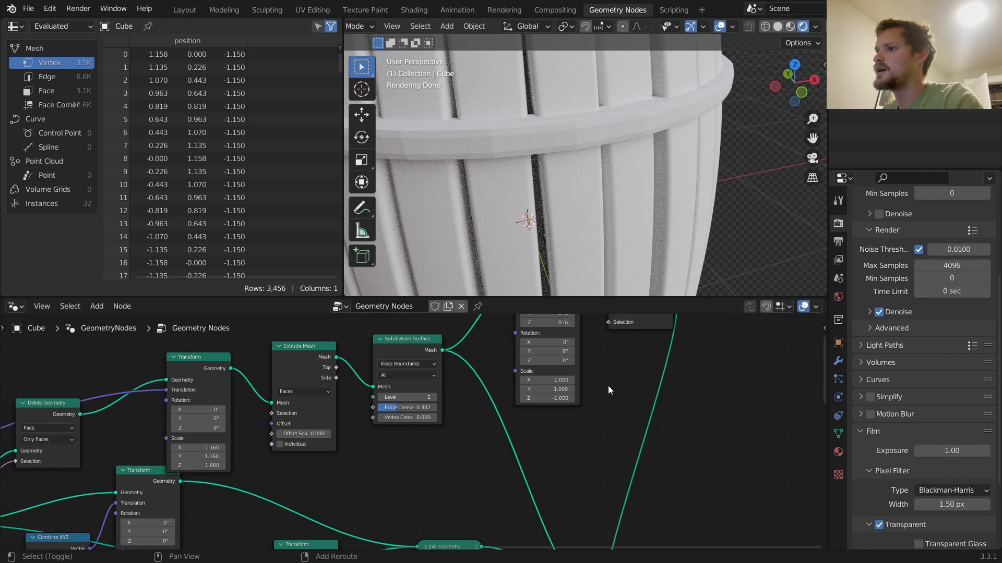
key("shift+a")
left_click(575, 282)
type("set sh")
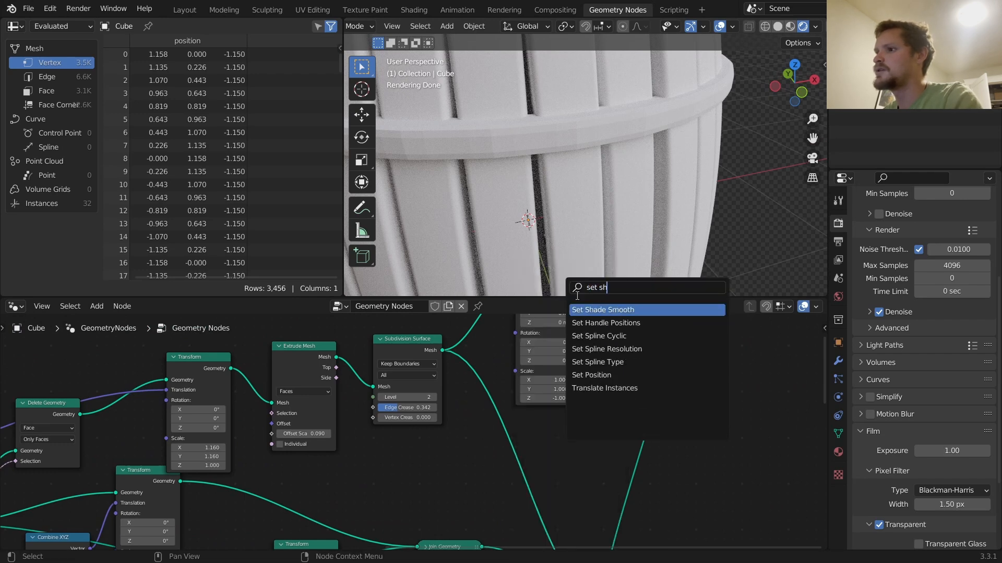
key("Return")
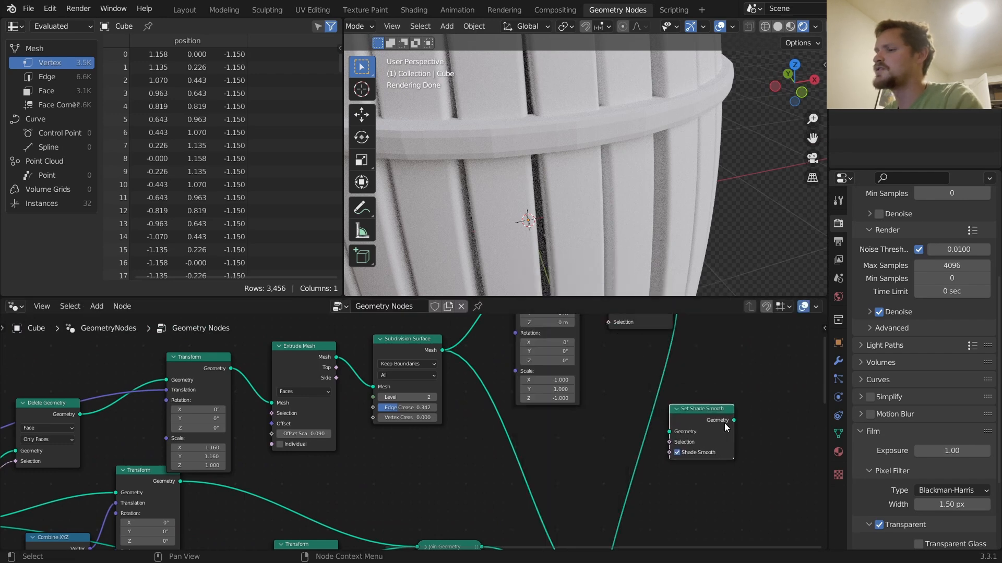
scroll(724, 424, "down", 4)
left_click(599, 455)
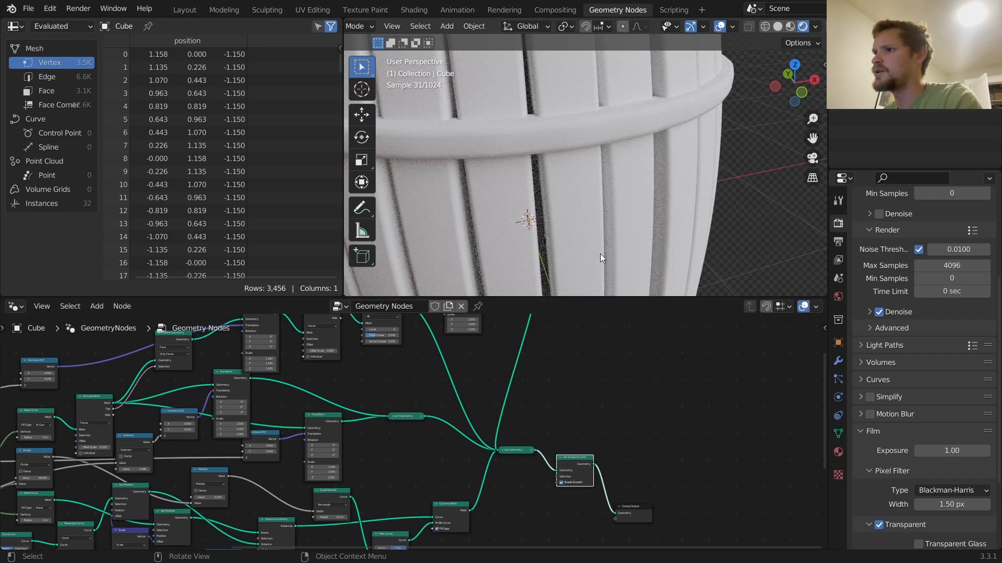
scroll(558, 115, "down", 6)
middle_click_drag(554, 88, 555, 119)
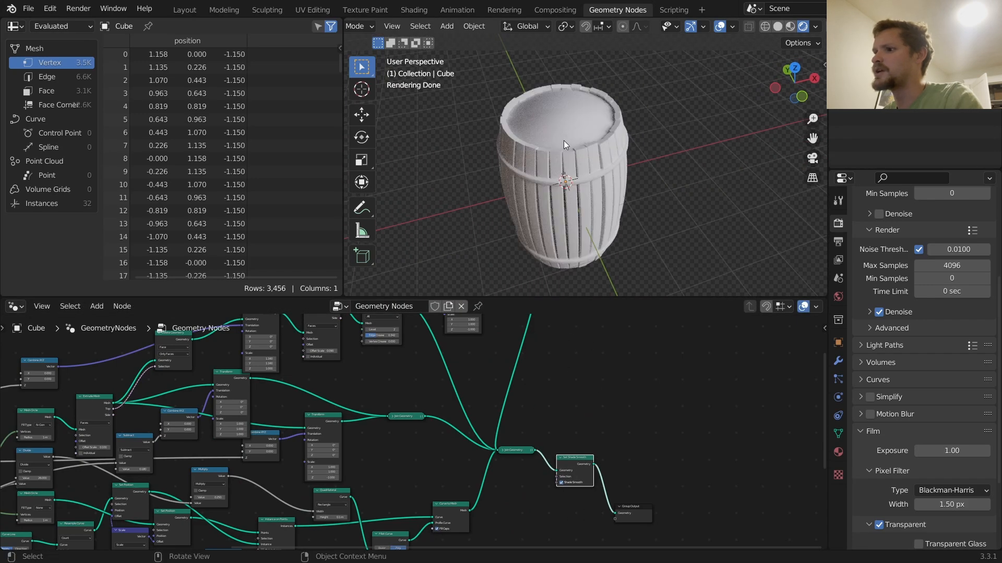
Make room before Set Shade Smooth and drive its Selection with the Unsigned Angle of a new Edge Angle node
scroll(583, 459, "up", 3)
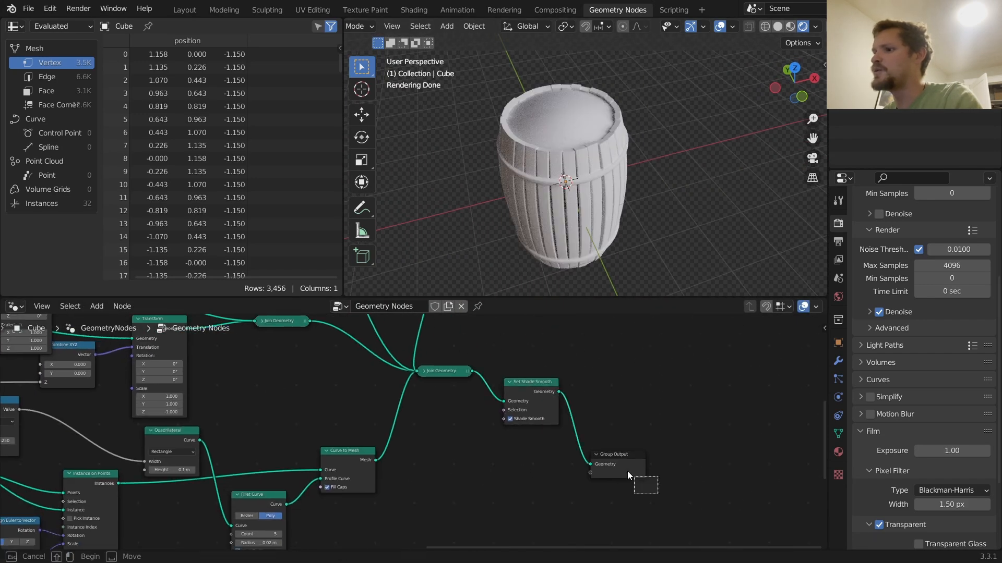
left_click_drag(542, 409, 590, 440)
left_click(577, 446)
scroll(567, 436, "up", 3)
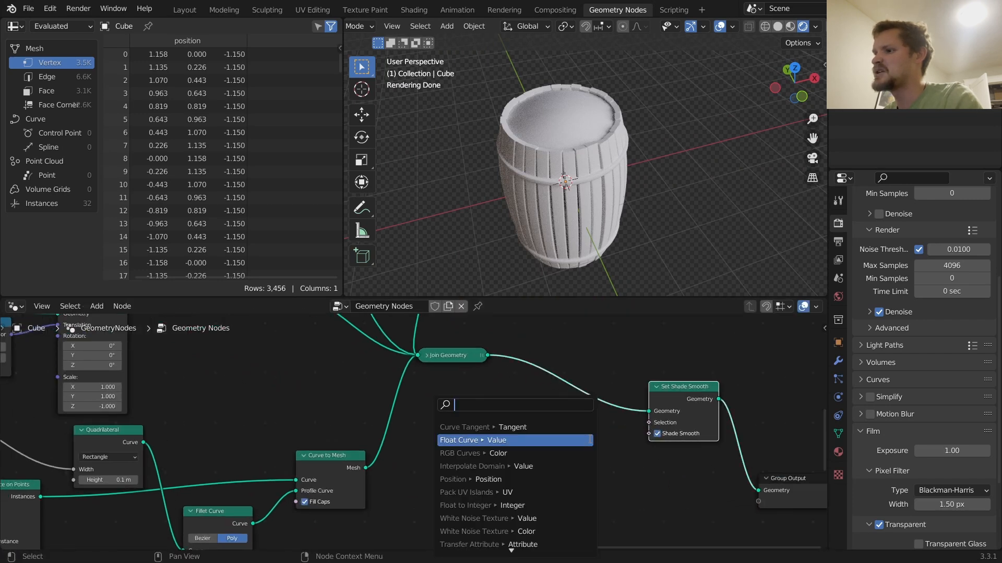
type("edge an")
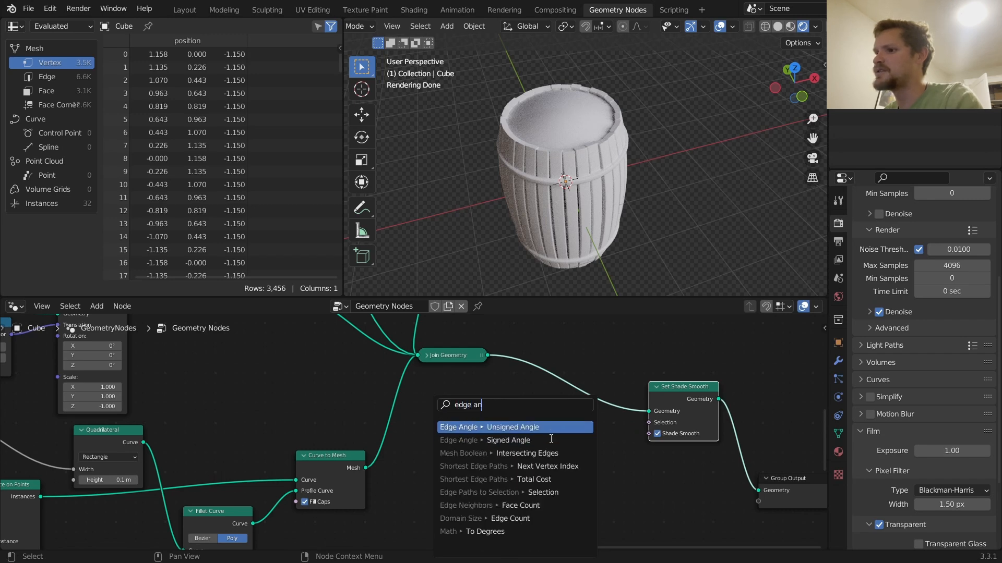
left_click(524, 427)
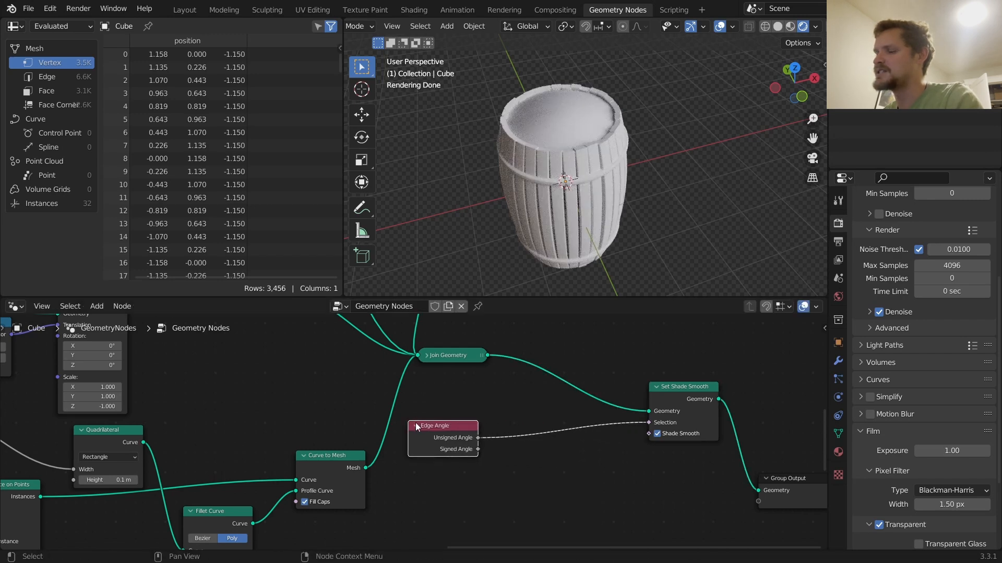
left_click(415, 422)
Insert a Math node between Edge Angle and the Set Shade Smooth selection, and set its operation to Greater Than
key("shift+a")
left_click(424, 286)
type("math")
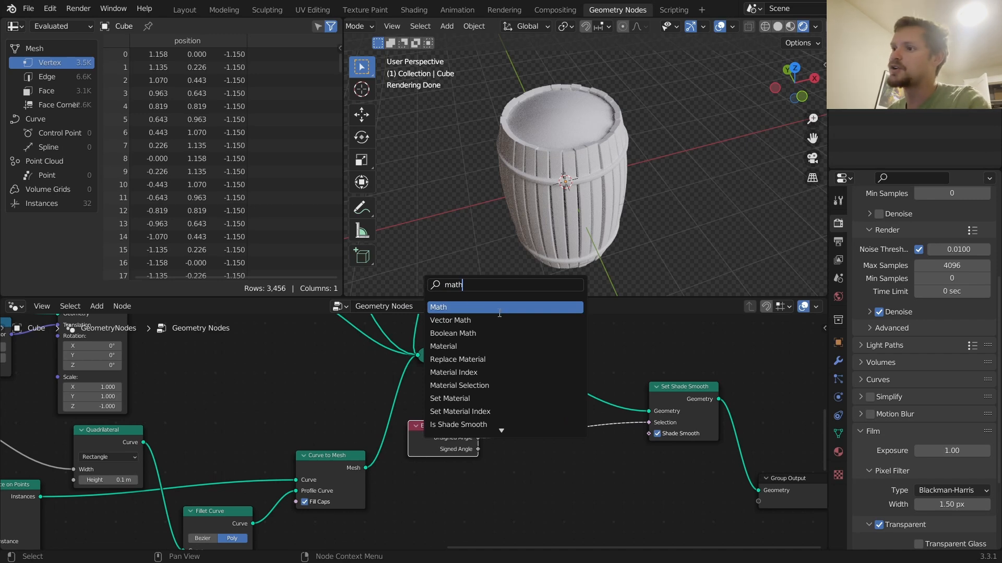
key("Return")
left_click(591, 439)
left_click(566, 441)
key("g")
scroll(574, 440, "up", 2)
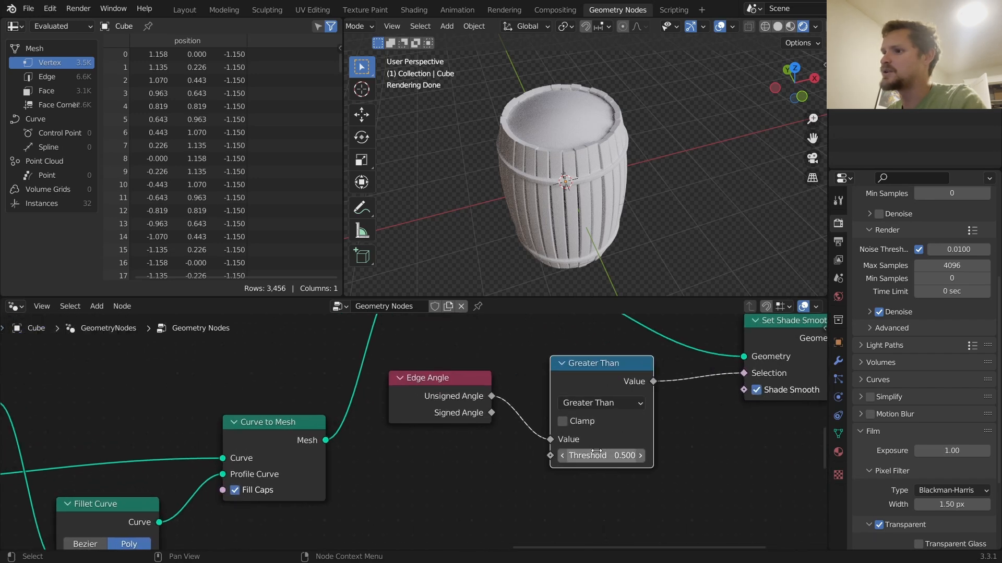
Raise the Greater Than threshold to 1.73 and inspect the shading on the hoop and staves
left_click_drag(596, 451, 662, 452)
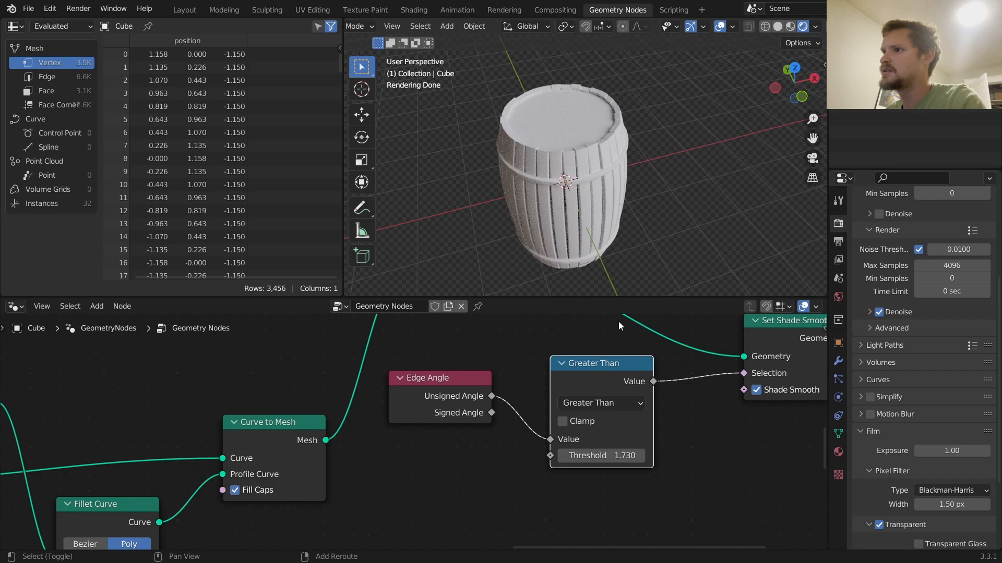
scroll(578, 141, "up", 10)
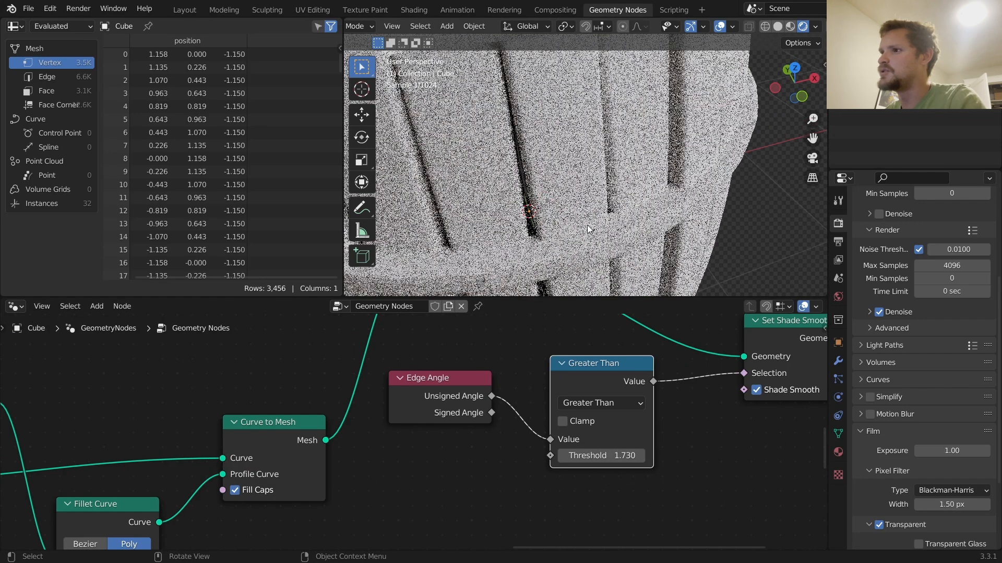
scroll(609, 170, "down", 3)
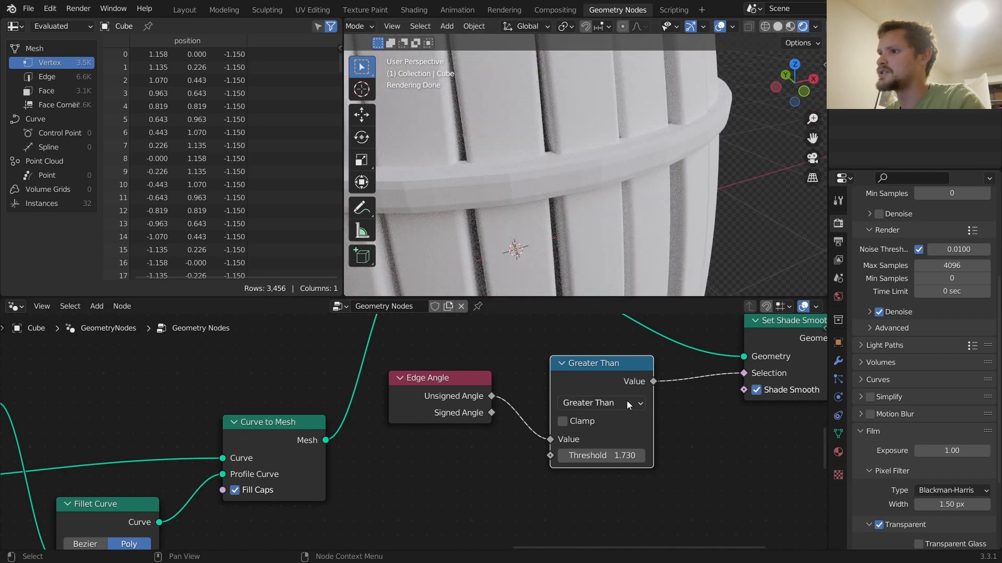
Change the edge-angle comparison to Less Than and lower its threshold to 1.45
left_click(627, 404)
left_click(296, 246)
scroll(459, 287, "down", 2)
scroll(582, 136, "down", 3)
scroll(581, 135, "down", 1)
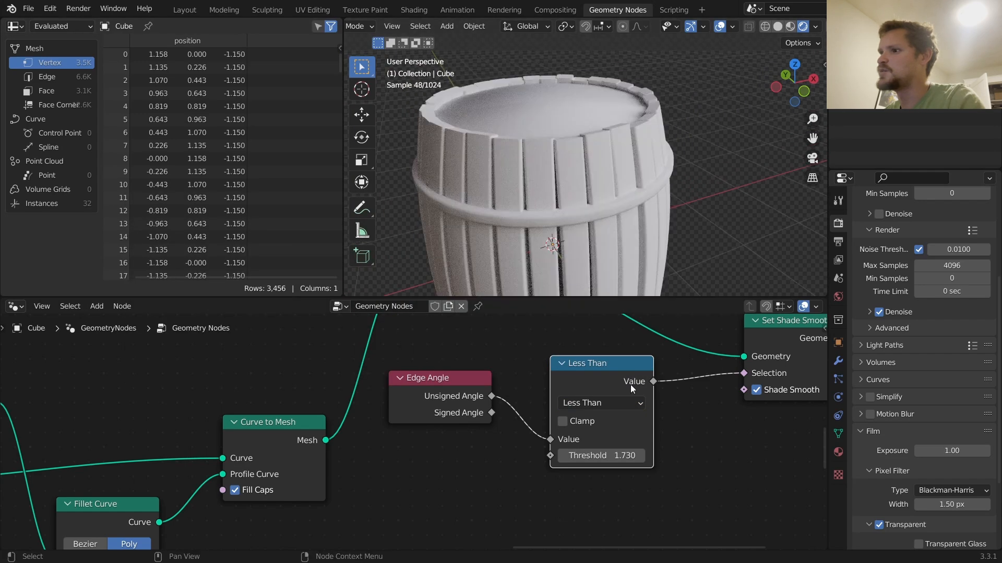
left_click_drag(600, 455, 572, 456)
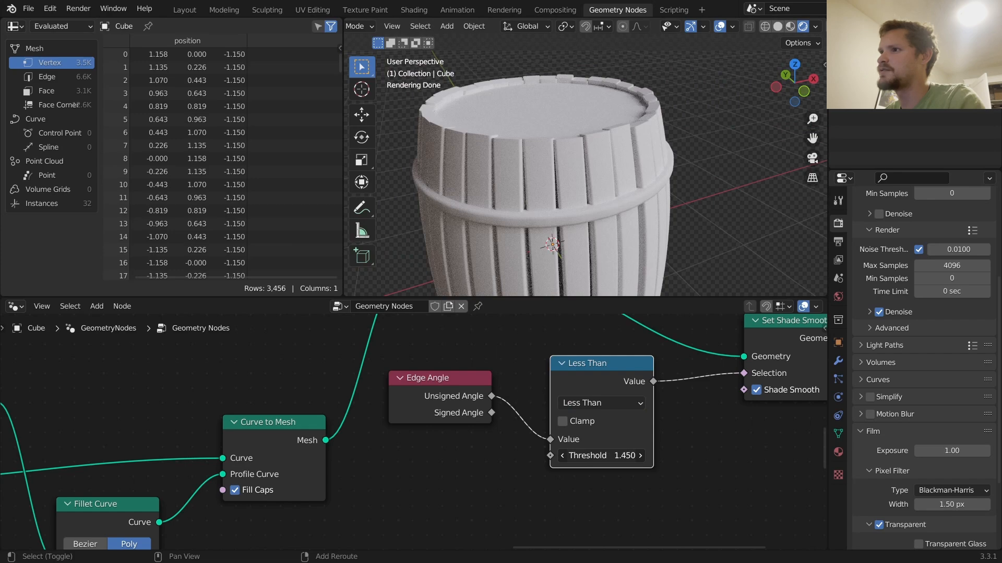
scroll(613, 238, "up", 5)
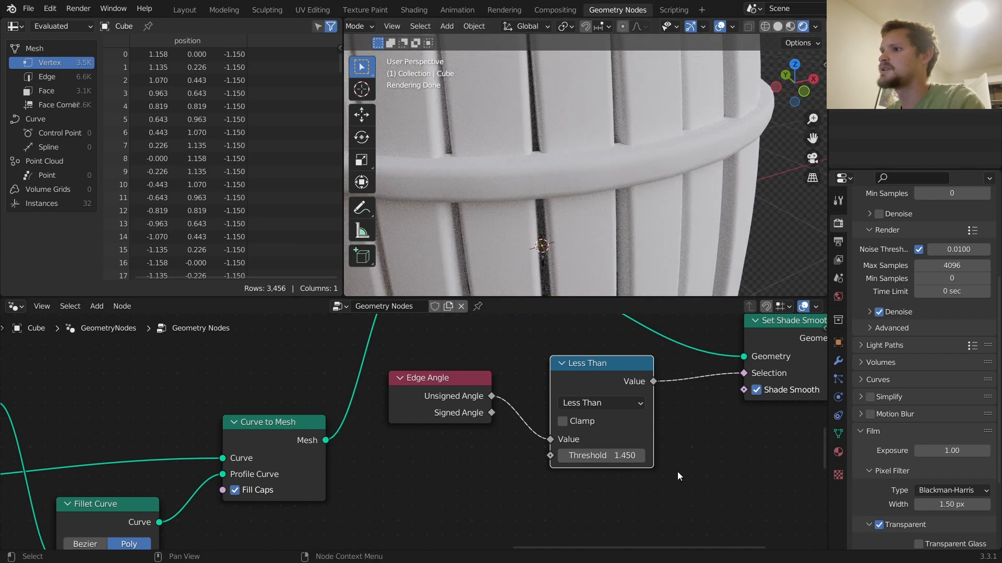
Set the Less Than threshold to pi/2 and check the shading on the barrel lid
left_click(622, 455)
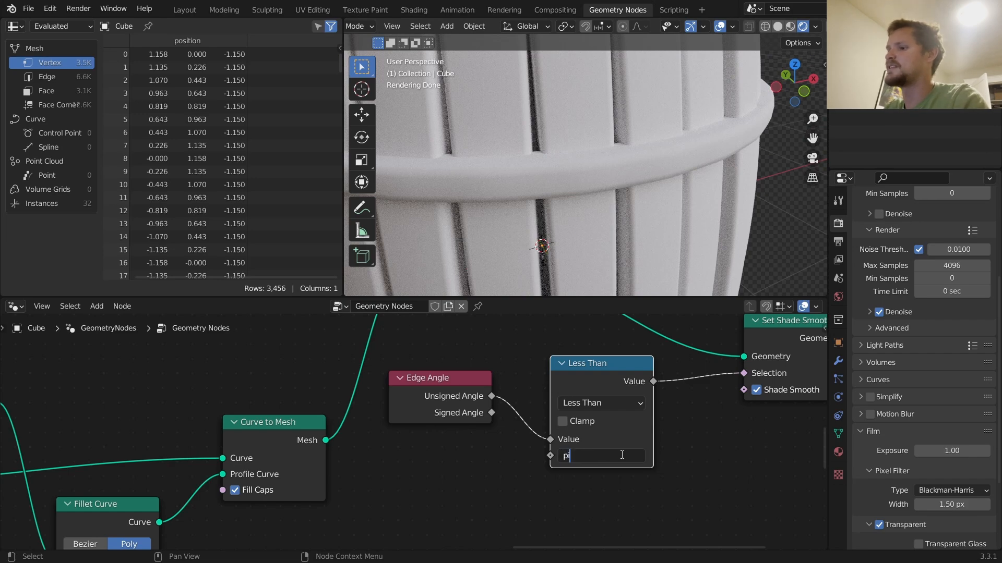
type("pi/2")
key("Return")
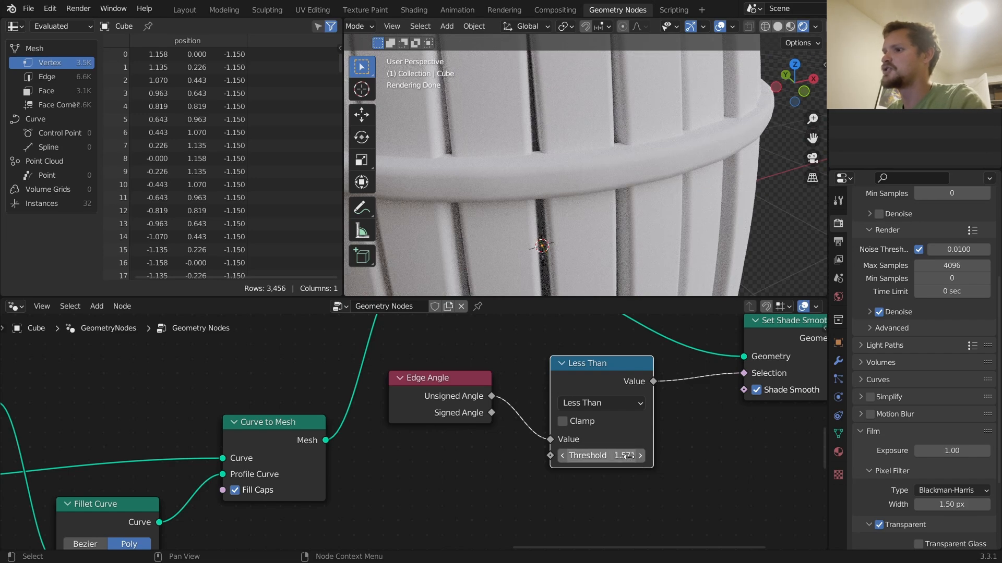
scroll(666, 354, "down", 5)
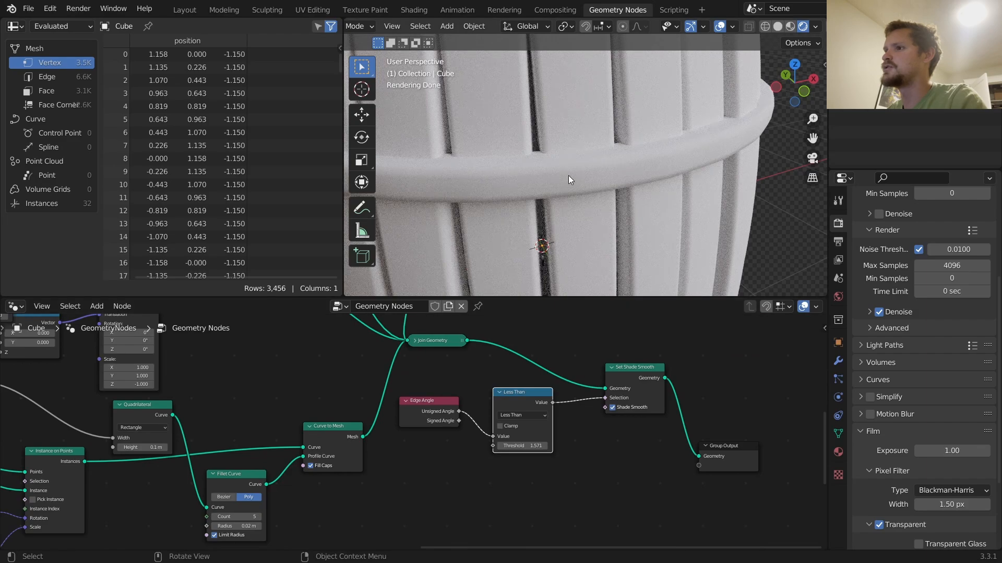
scroll(577, 125, "down", 3)
middle_click_drag(577, 125, 609, 157)
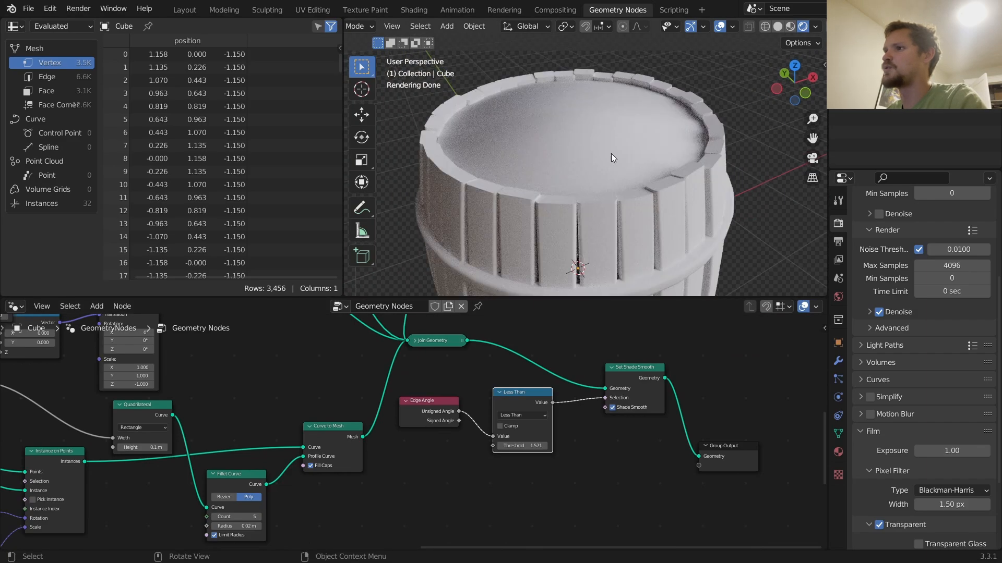
Fine-tune the Less Than threshold to 1.431 and review the shading on the whole barrel
scroll(418, 430, "up", 2)
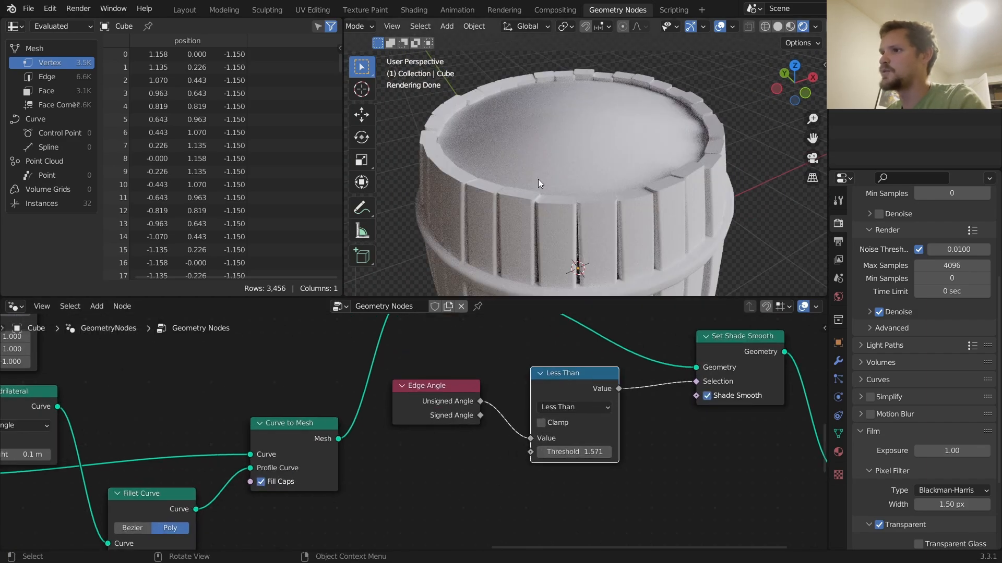
left_click_drag(589, 453, 588, 453, "shift")
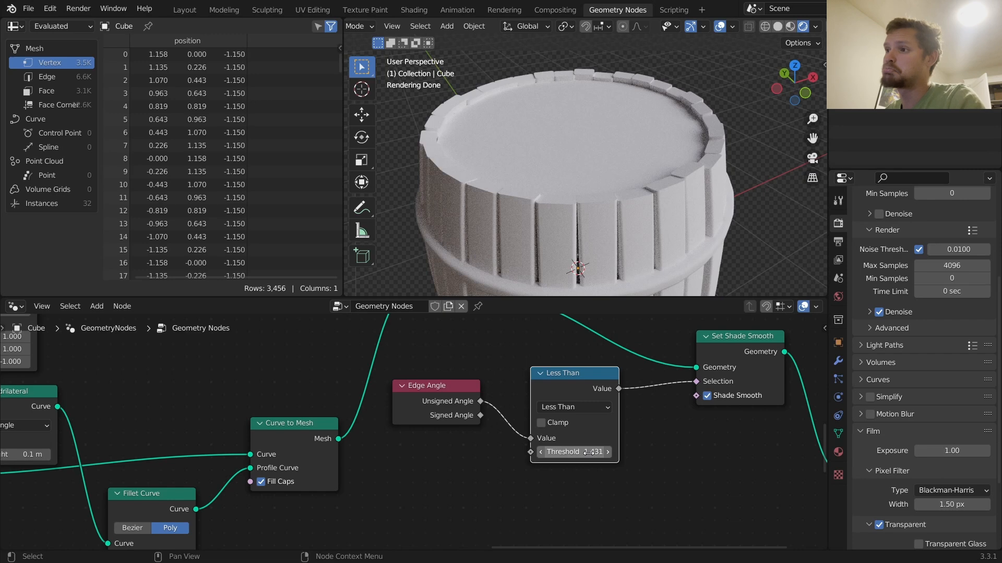
scroll(606, 247, "down", 6)
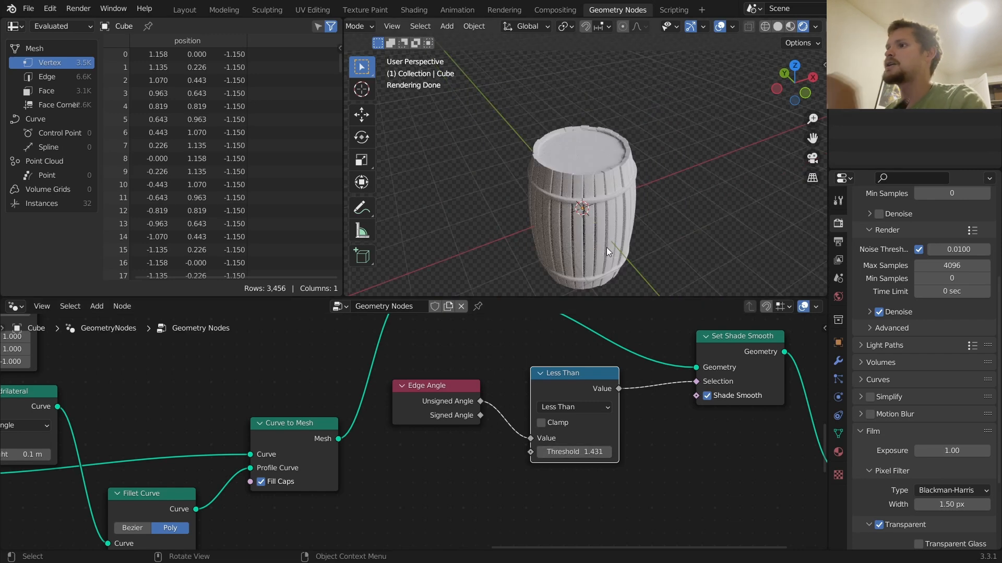
middle_click_drag(607, 247, 608, 198)
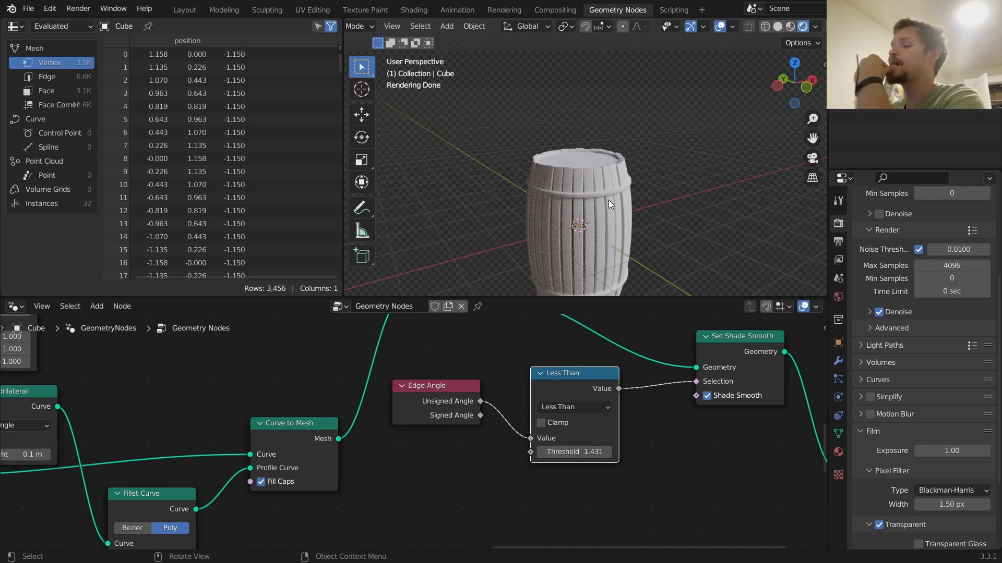
Try small changes to the factor of the Multiply node that controls the stave bulge, undoing each one
scroll(599, 240, "down", 2)
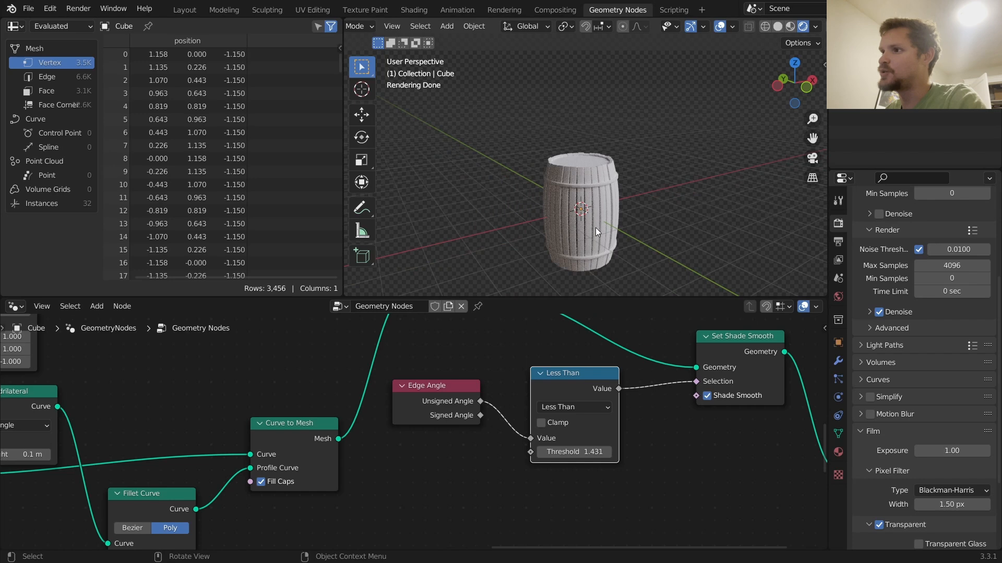
scroll(639, 201, "up", 3)
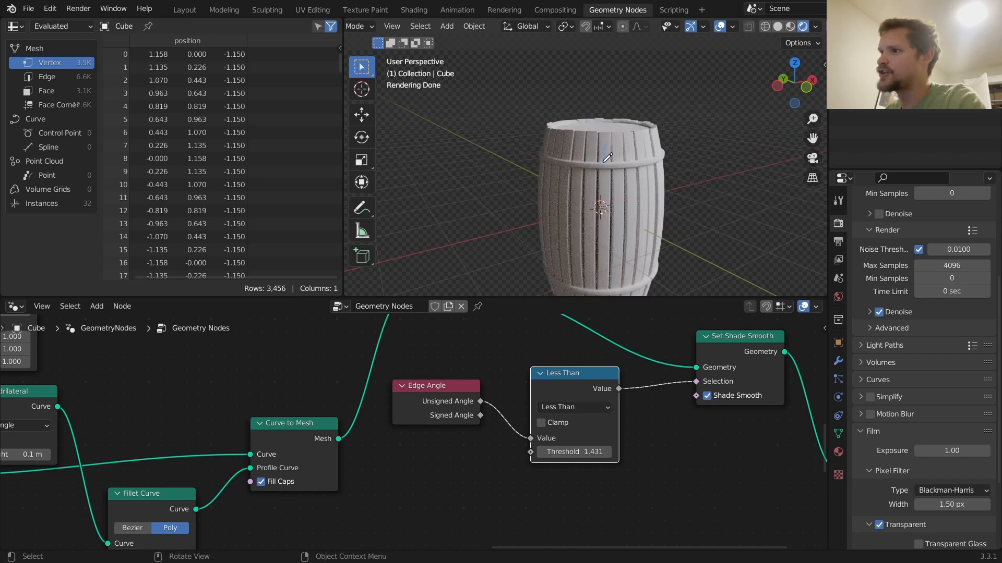
key("ctrl+z")
scroll(437, 401, "down", 10)
scroll(113, 438, "up", 4)
mouse_move(97, 472)
middle_mouse_down()
mouse_move(486, 543)
mouse_move(495, 446)
mouse_move(521, 474)
middle_mouse_up()
left_click_drag(515, 464, 528, 464)
key("ctrl+z")
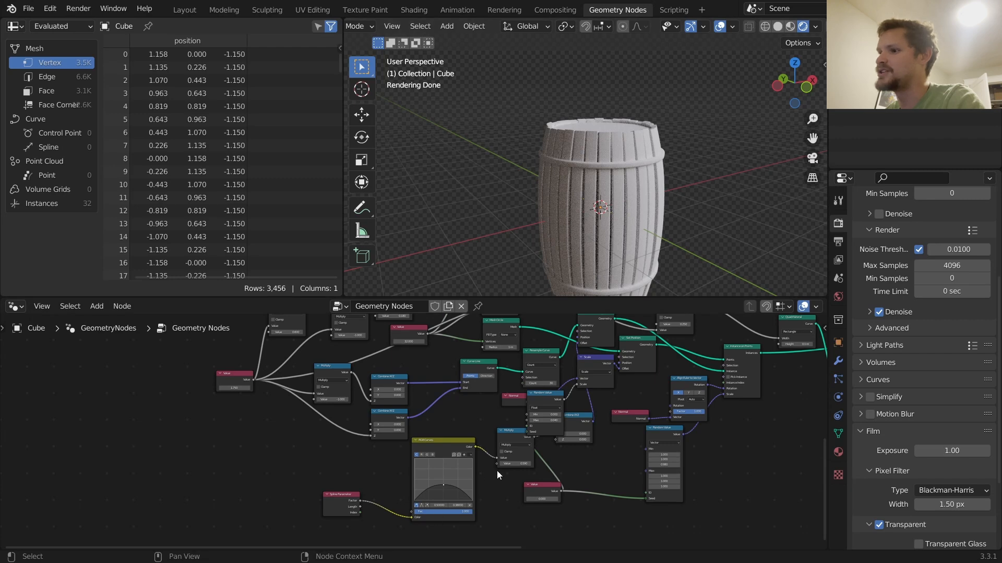
left_click_drag(514, 463, 543, 464, "shift")
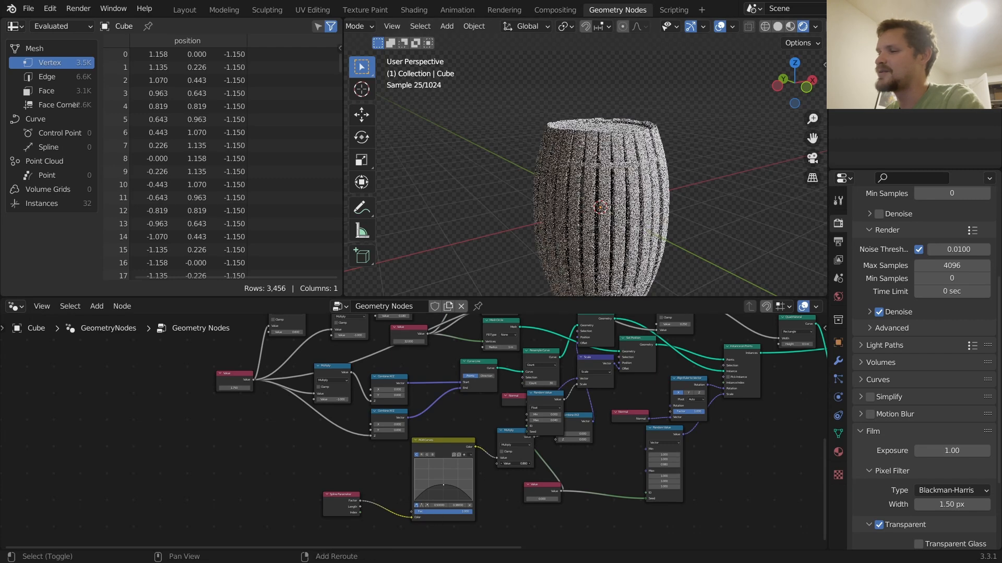
key("ctrl+z")
Add a Combine XYZ node and connect its vector to the Scale input of the hoop's Transform node
middle_click_drag(662, 389, 582, 549)
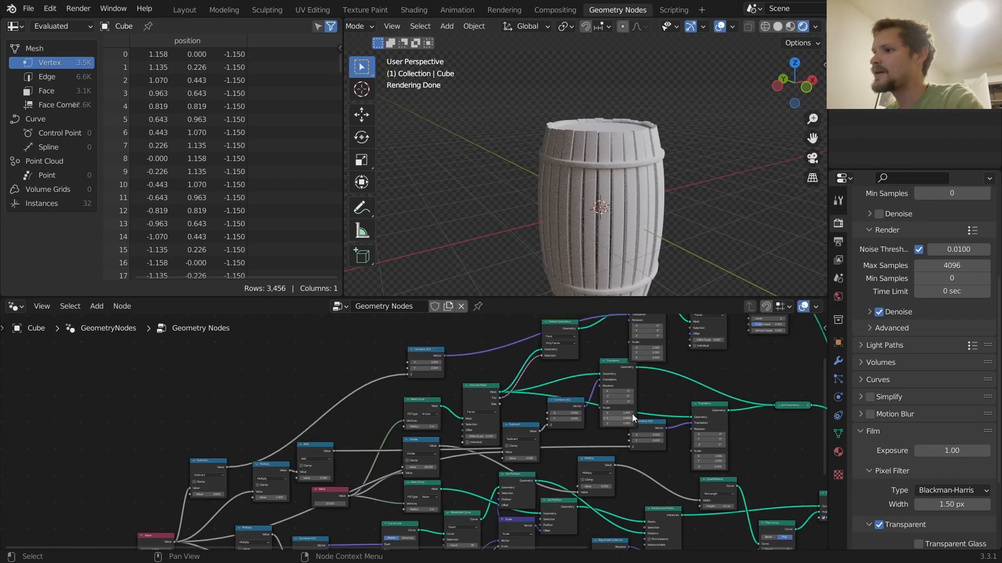
middle_click_drag(613, 418, 537, 488)
middle_click_drag(746, 361, 558, 408)
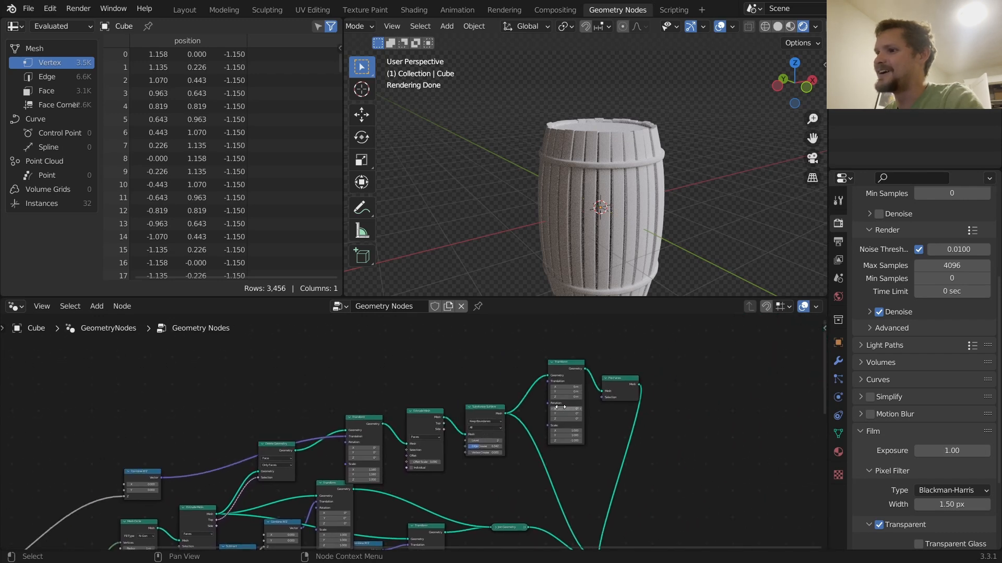
scroll(556, 408, "up", 6)
middle_click_drag(481, 433, 518, 421)
left_click_drag(377, 403, 380, 383)
scroll(389, 425, "up", 5)
middle_click_drag(315, 461, 470, 420)
left_click_drag(470, 420, 435, 427)
type("combine")
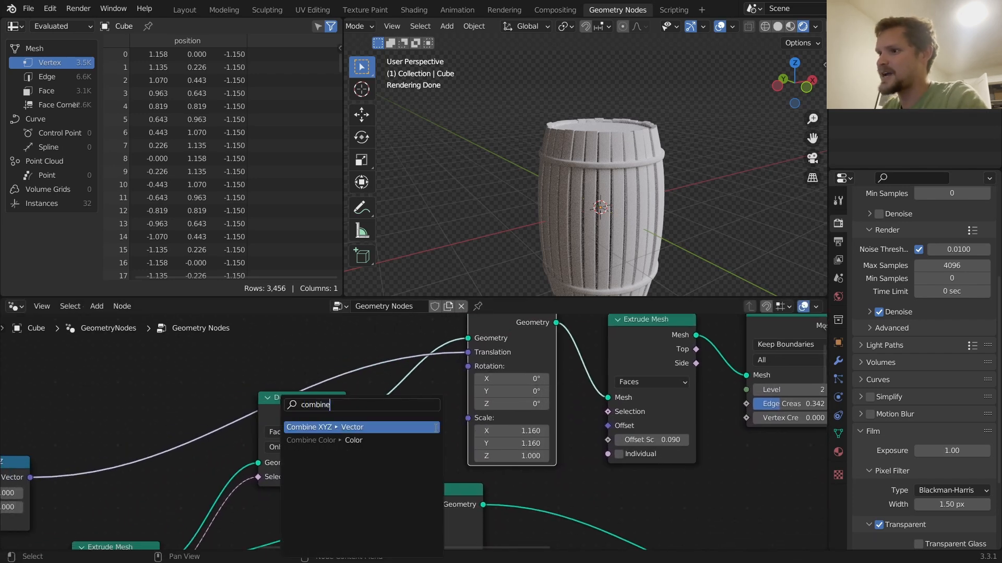
left_click(436, 427)
left_click(428, 425)
Add a Value node set to 1.160 and wire it through a reroute into the Combine XYZ's X and Y
middle_click_drag(288, 410, 376, 414)
left_click_drag(376, 414, 286, 362)
left_click_drag(465, 453, 399, 450)
type("va")
left_click(328, 429)
left_click(330, 440)
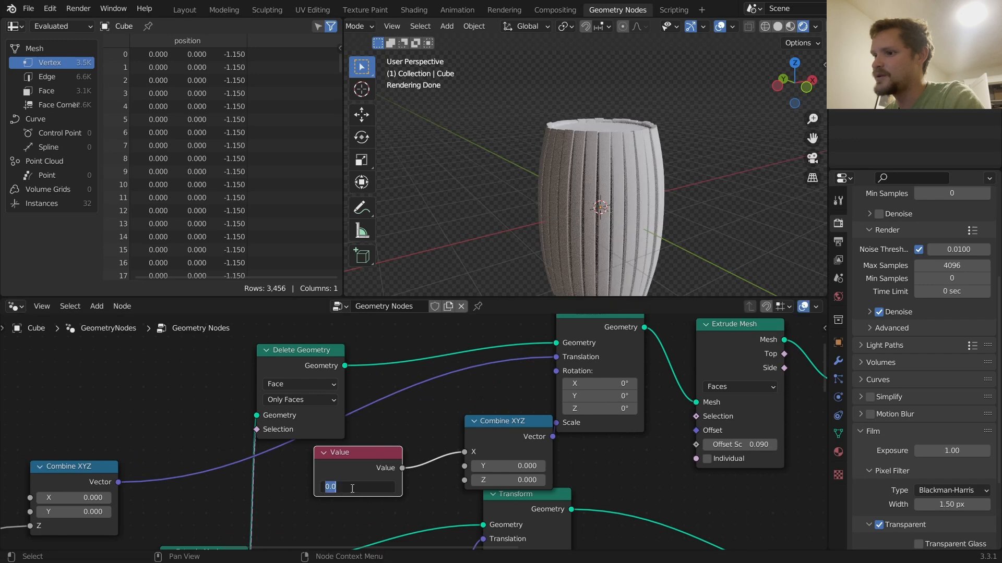
key("Return")
right_click_drag(379, 468, 462, 469, "alt")
left_click_drag(358, 466, 277, 478)
right_click_drag(389, 490, 400, 448, "shift")
left_click(495, 424)
Insert a Math node set to Multiply by 1.000 between the 1.160 Value and the hoop's Combine XYZ
key("shift+a")
type("mat")
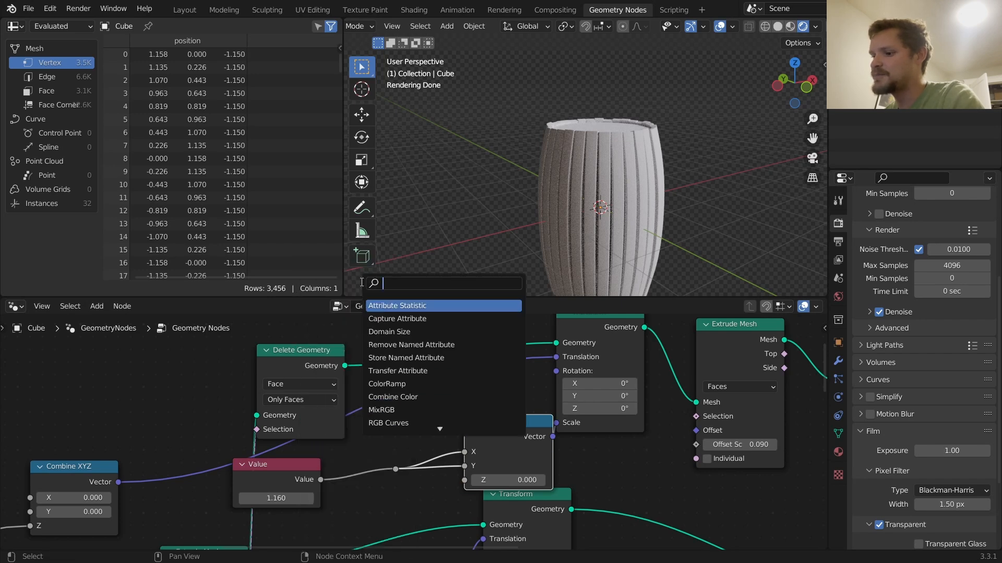
type("h")
key("Return")
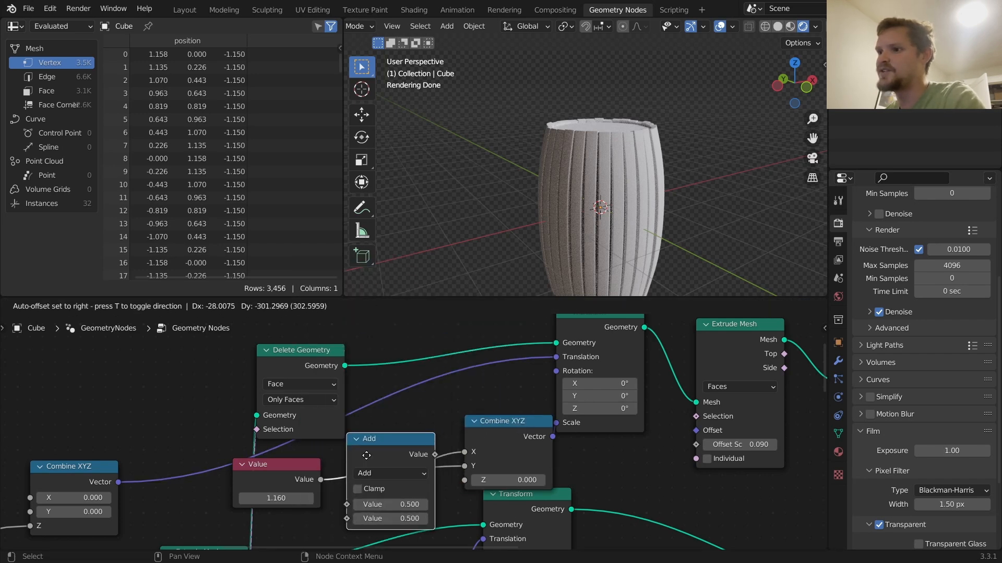
left_click(384, 469)
left_click(392, 471)
left_click(397, 344)
scroll(412, 464, "down", 5)
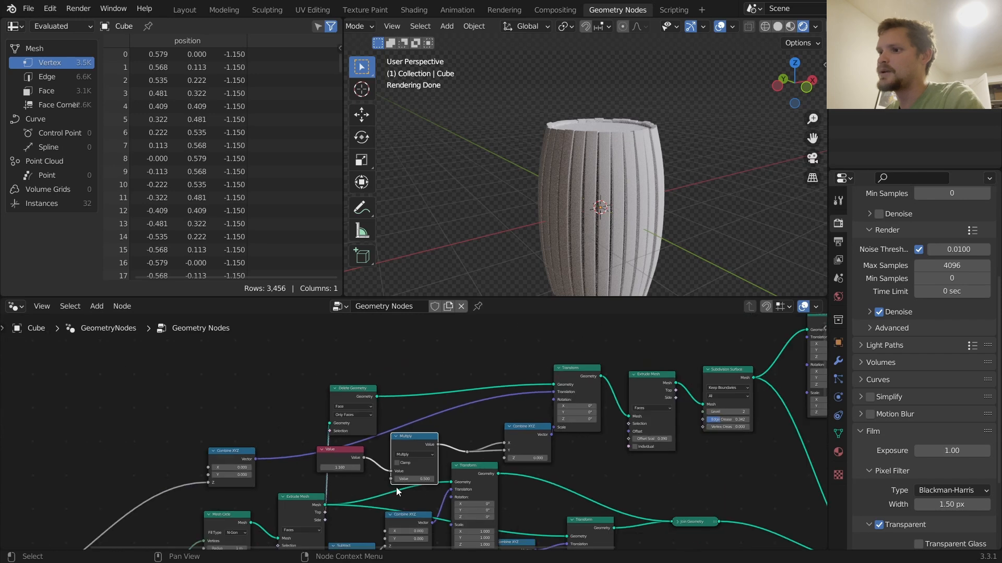
left_click(417, 453)
type("1")
key("Return")
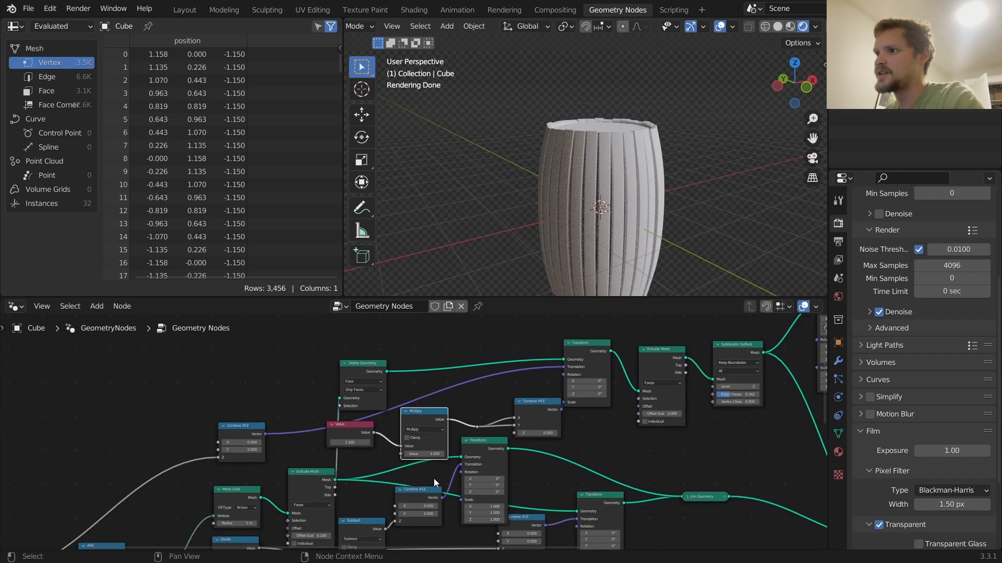
Set the Z component of the hoop's scale Combine XYZ to 1
scroll(441, 467, "up", 2)
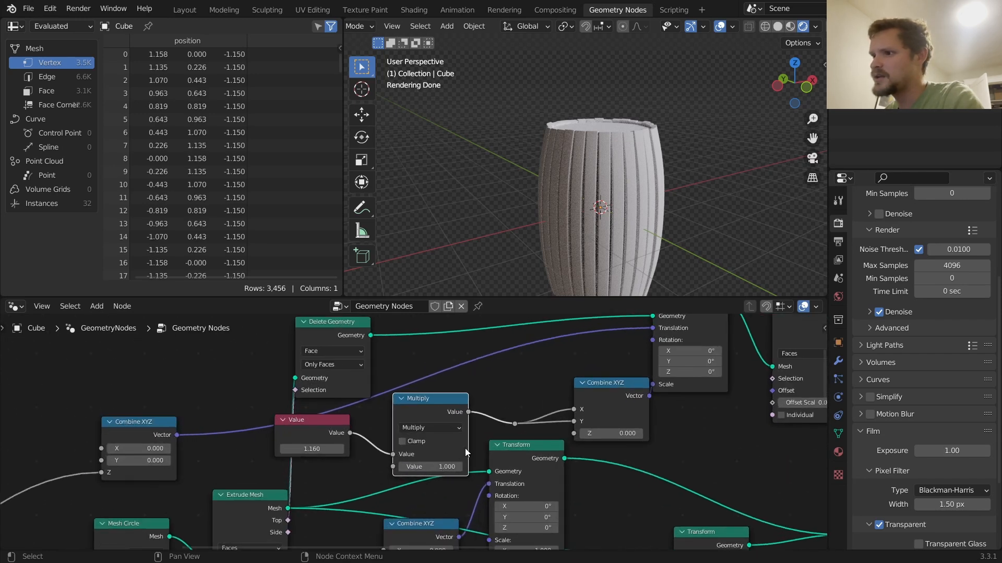
left_click(610, 433)
type("1")
key("Return")
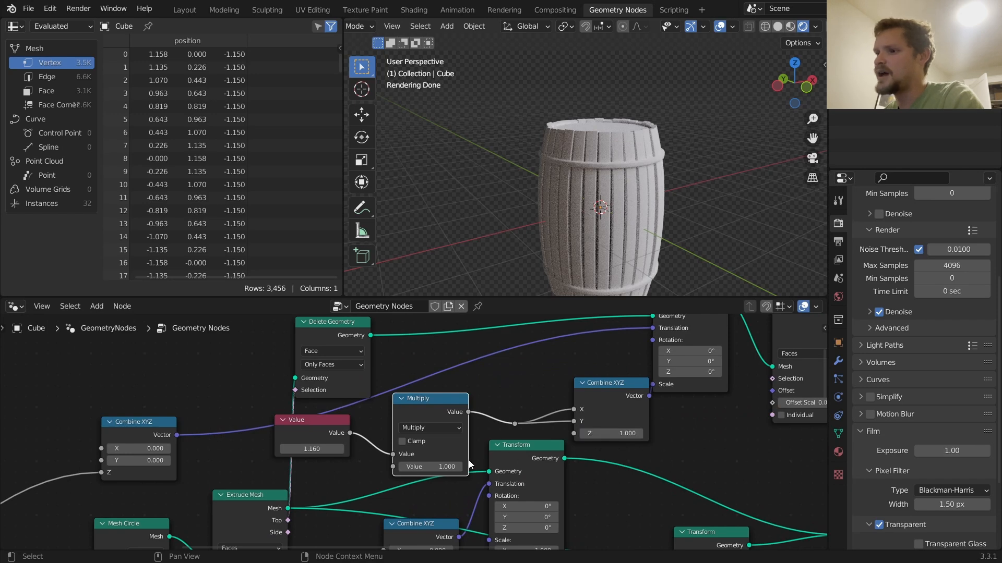
Duplicate the Multiply node after the RGB Curves and place the copy beside it
scroll(474, 463, "down", 6)
middle_click_drag(411, 471, 623, 362)
scroll(412, 434, "up", 6)
left_click_drag(551, 493, 629, 485)
left_click_drag(501, 397, 471, 438)
key("shift+d")
left_click(558, 515)
middle_click_drag(558, 514, 561, 477)
Switch the copied math node to Divide, with 0.590 as first value and the bulge Multiply's result as second
right_click_drag(507, 434, 528, 490, "alt")
left_click(527, 489)
left_click(533, 502)
left_click_drag(548, 468, 570, 457)
left_click(574, 508)
key("Return")
Connect the Divide result to the second value of the hoop scale's Multiply node
scroll(610, 476, "down", 5)
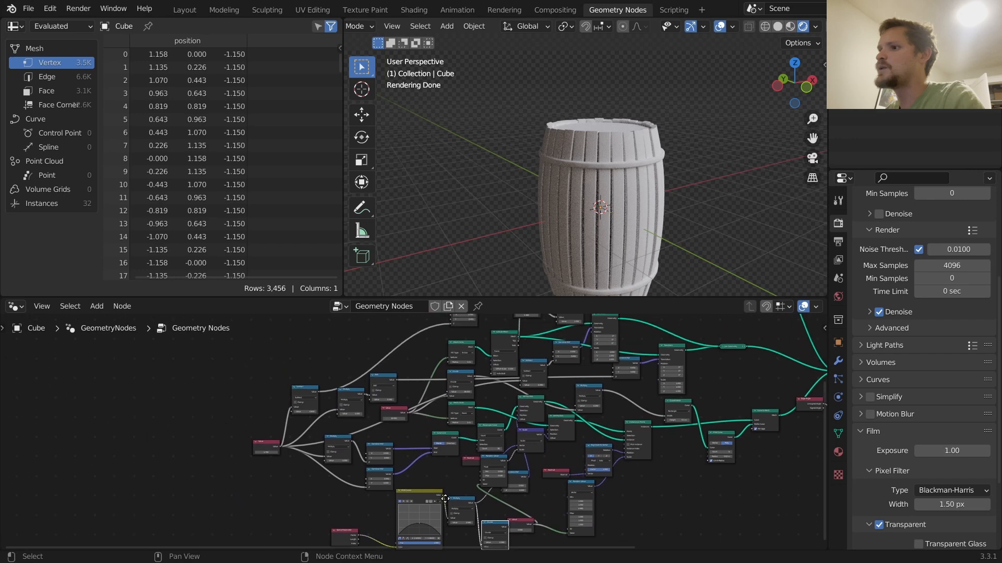
scroll(444, 496, "down", 2)
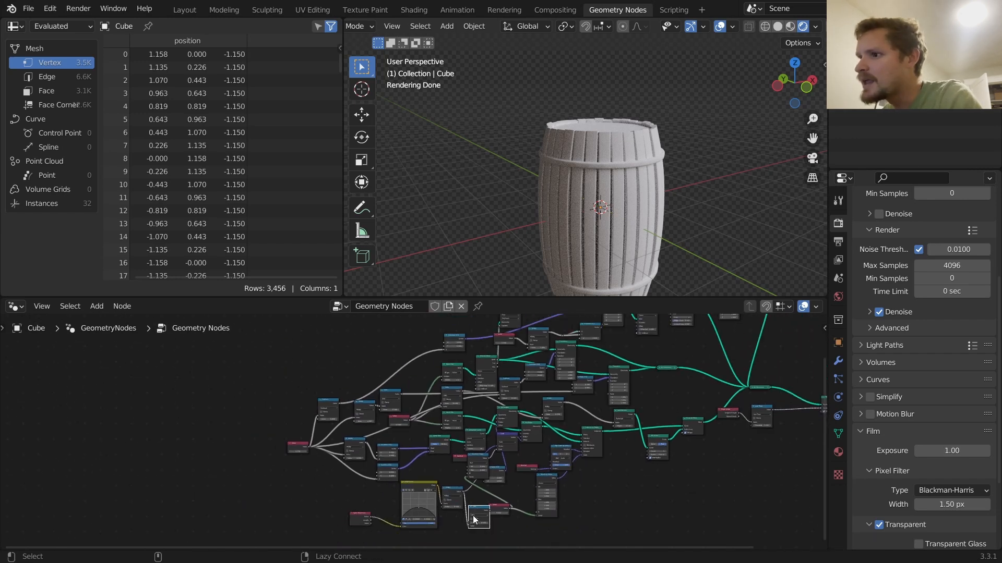
right_click_drag(535, 377, 537, 350, "alt")
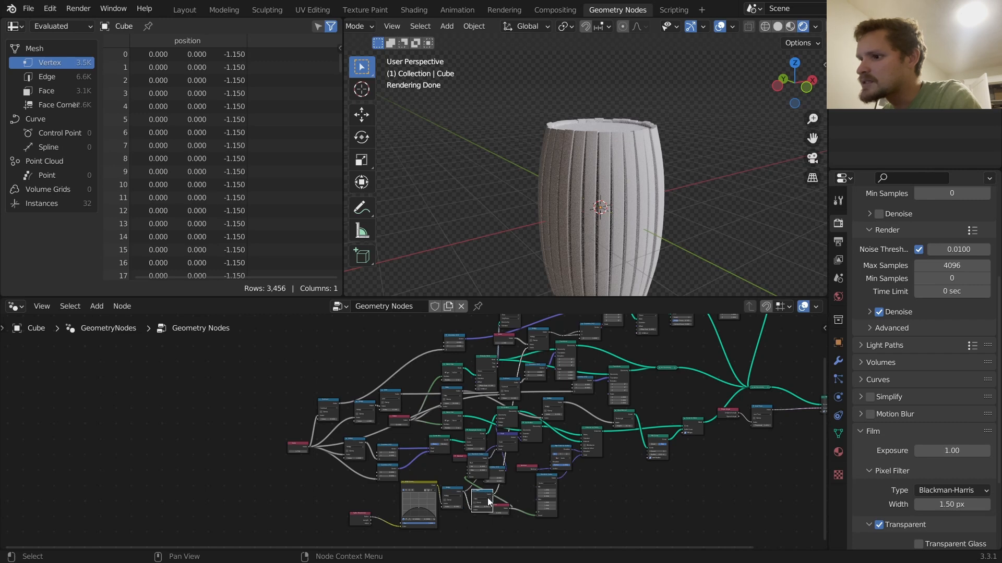
Try 1 as the Divide's first value, and reroute the bulge Multiply's result there with 0.590 as divisor
scroll(484, 513, "up", 5)
middle_click_drag(532, 502, 530, 459)
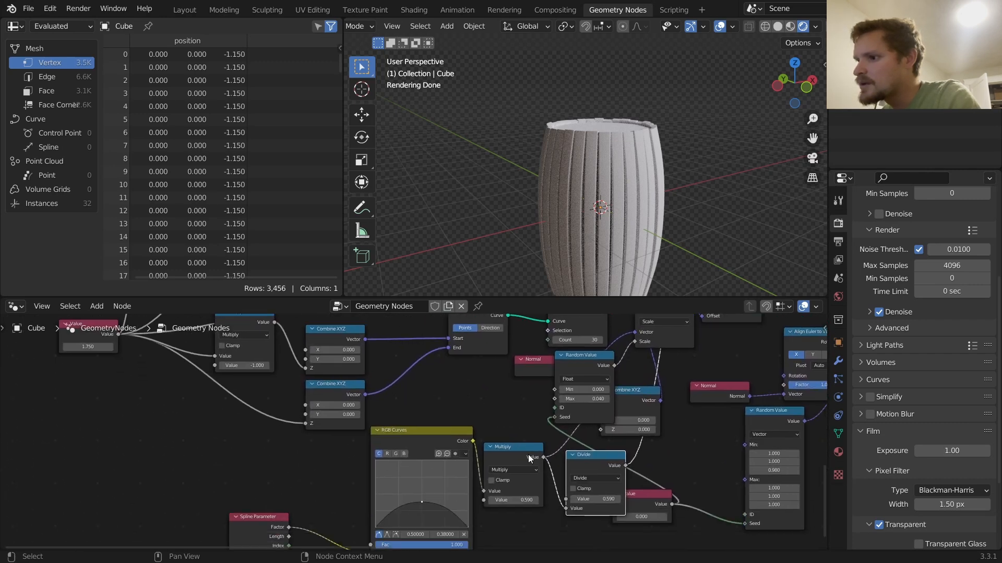
middle_click_drag(555, 362, 414, 357)
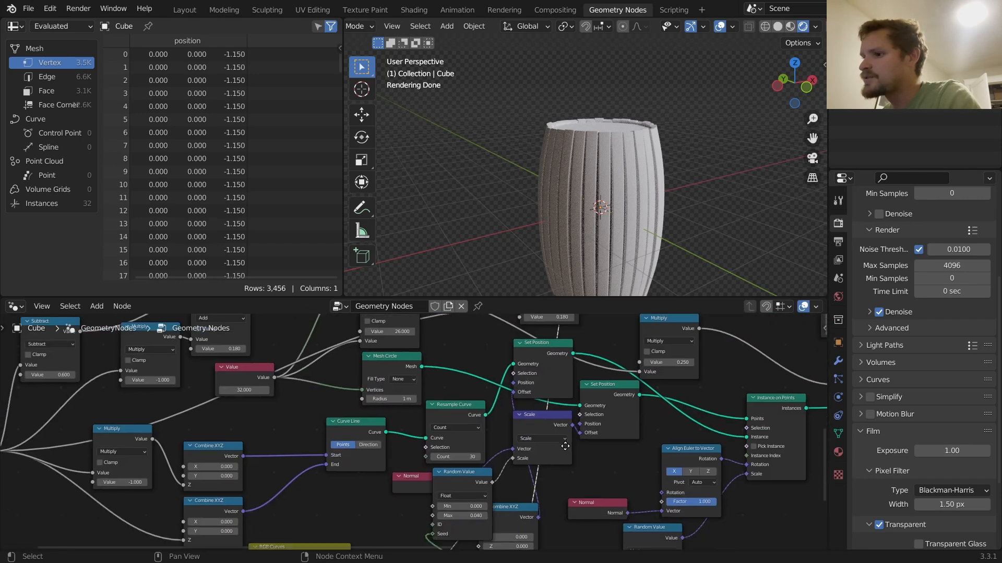
middle_click_drag(565, 446, 602, 511)
scroll(523, 448, "up", 5)
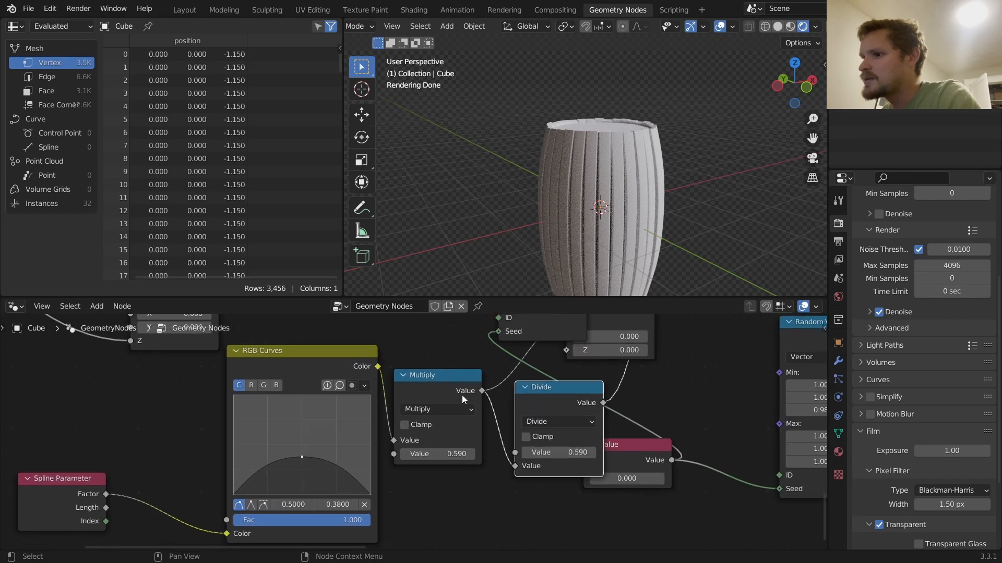
left_click_drag(453, 391, 450, 392)
double_click(559, 454)
type("1")
key("Return")
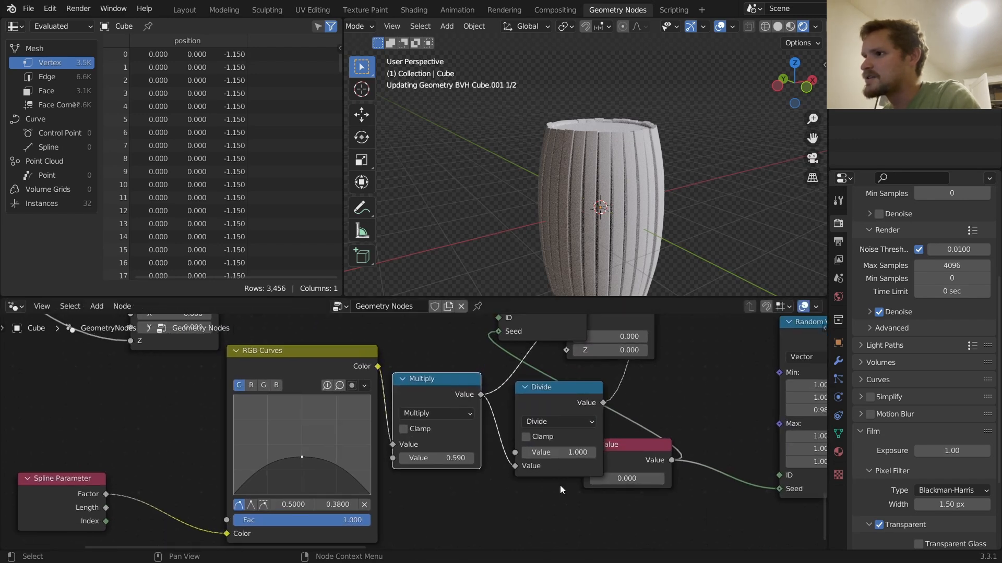
left_click_drag(564, 452, 501, 452)
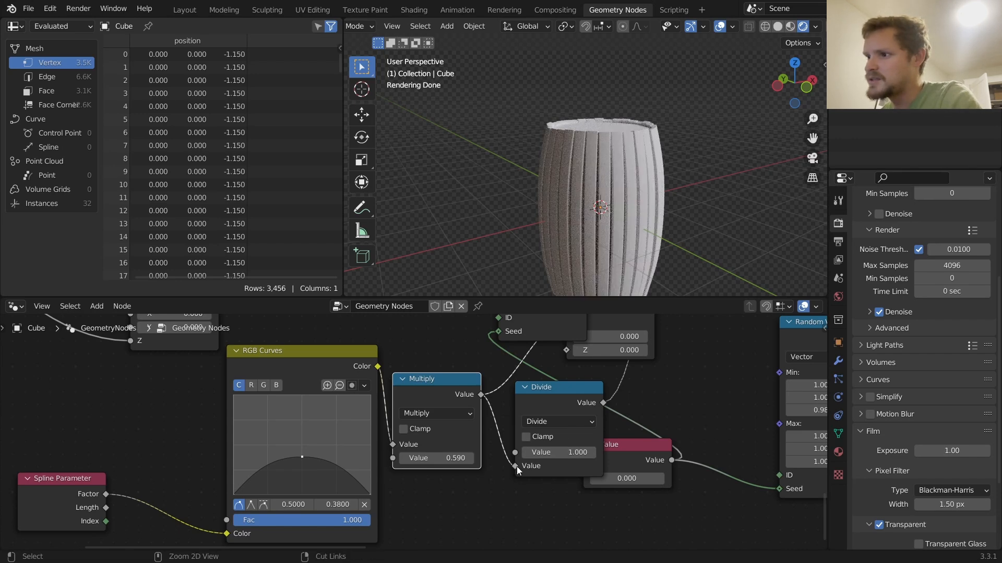
left_click_drag(516, 466, 515, 453)
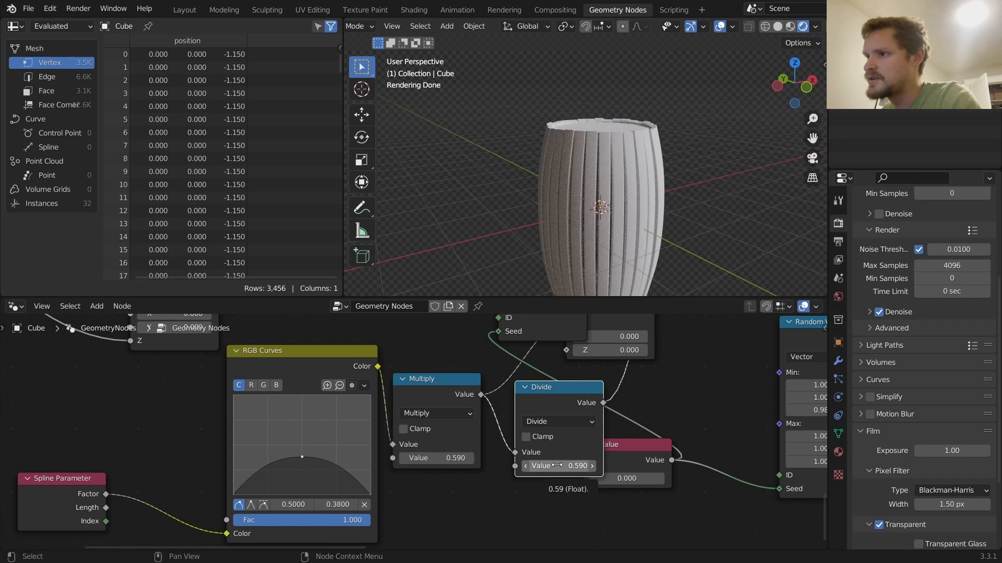
Add a Value node below the bulge Multiply node
scroll(557, 465, "down", 6)
middle_click_drag(576, 412, 584, 452)
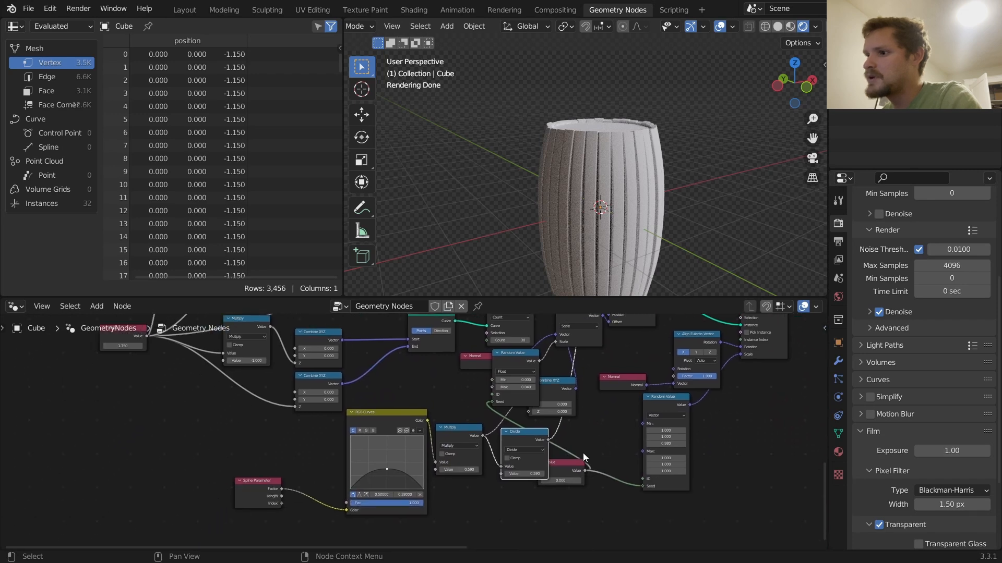
scroll(584, 453, "up", 2)
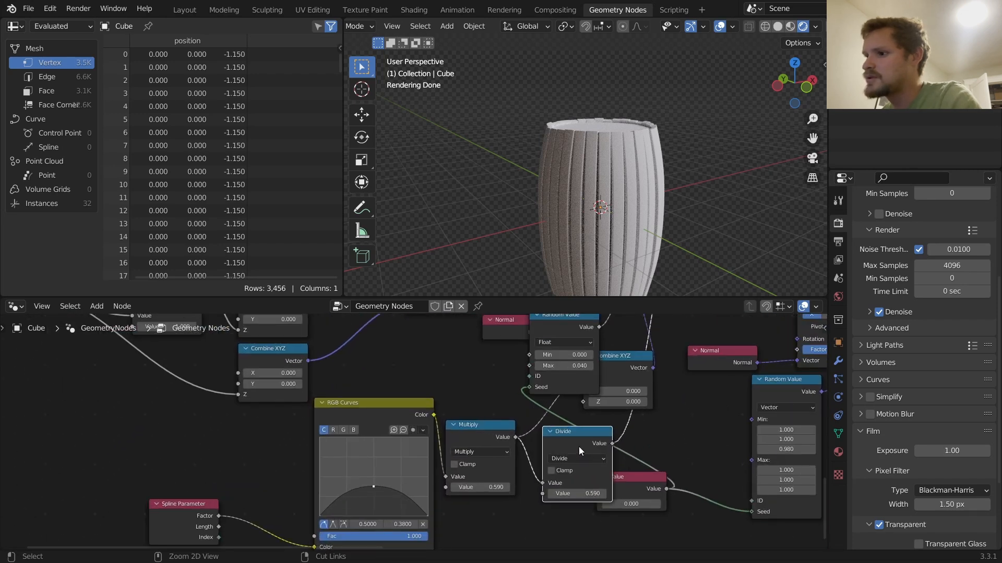
middle_click_drag(578, 447, 592, 411)
key("shift+a")
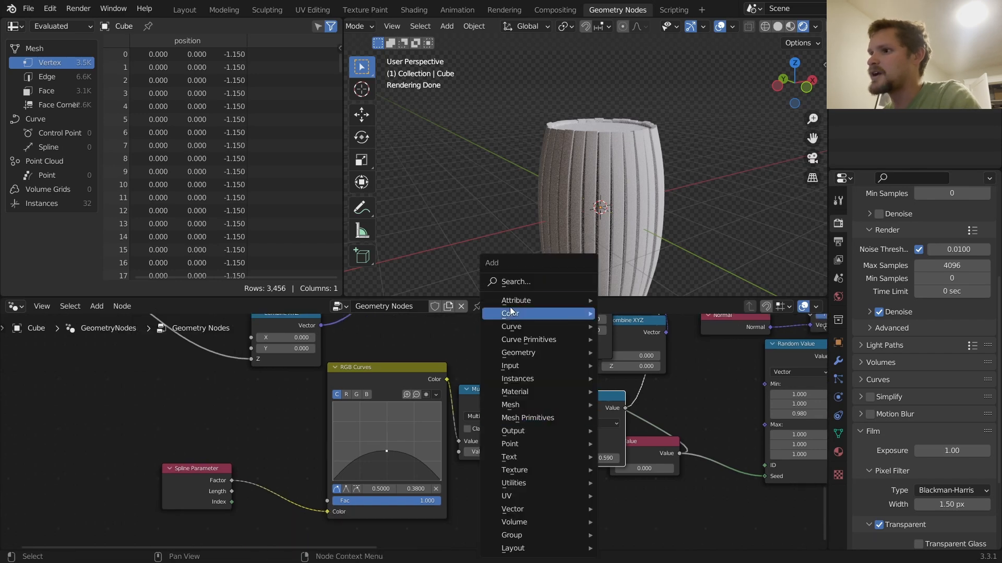
left_click(519, 279)
type("va")
key("Return")
left_click(474, 492)
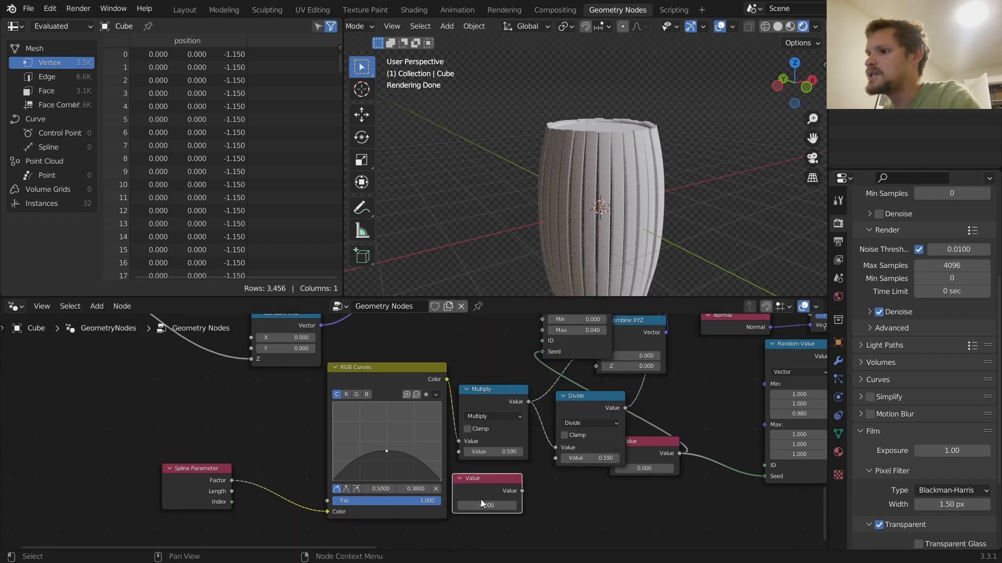
Set the new Value node to 0.590 and feed it into both the bulge Multiply's factor and the Divide's first input
left_click(488, 506)
type(".5")
key("Return")
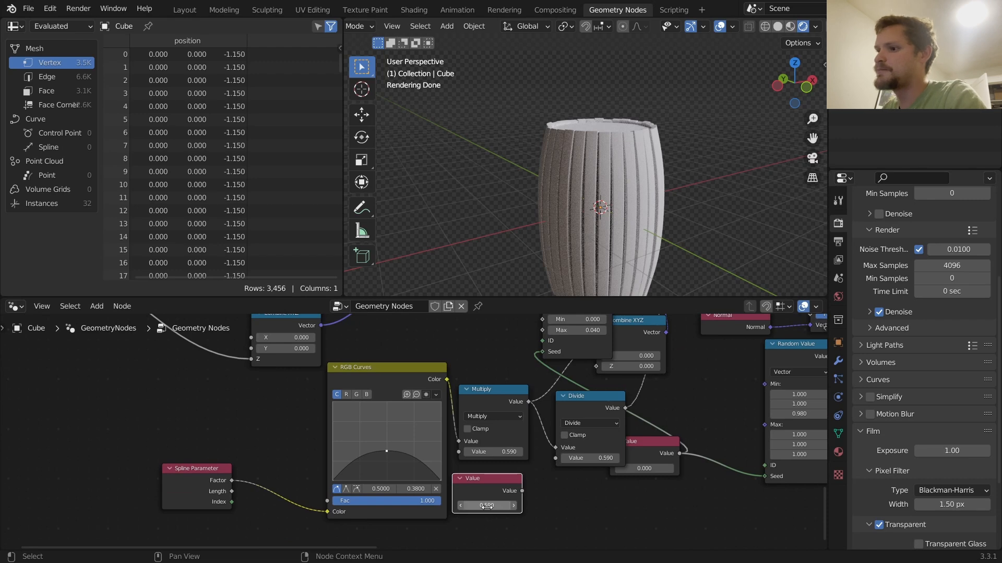
right_click_drag(497, 477, 486, 453, "alt")
left_click_drag(524, 490, 555, 448)
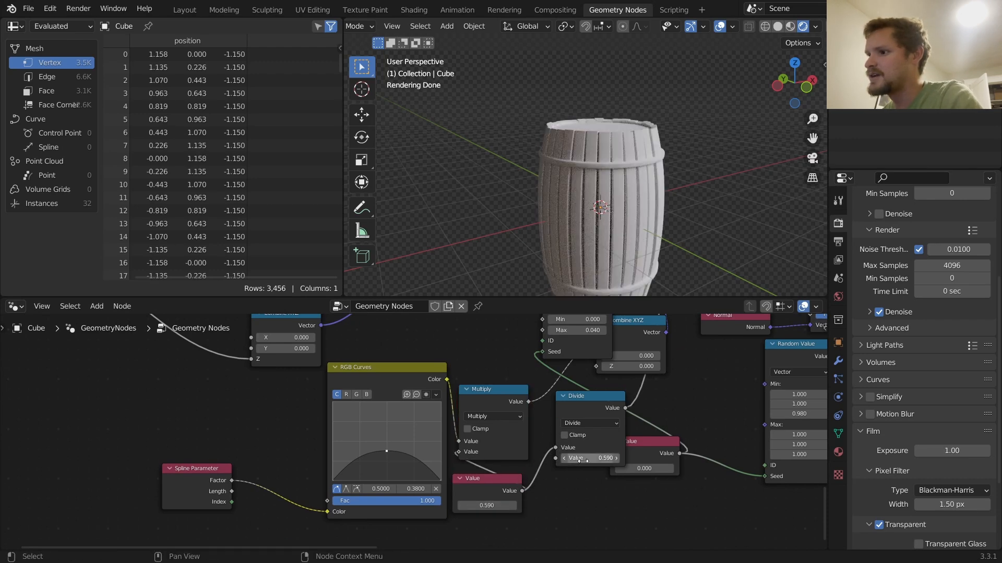
Vary the shared bulge value to test how the hoops follow the staves, and undo the changes
left_click(589, 411)
key("alt+s")
scroll(601, 404, "down", 7)
middle_click_drag(603, 403, 665, 368)
scroll(593, 425, "up", 3)
mouse_move(590, 465)
left_mouse_down()
mouse_move(619, 465)
mouse_move(569, 464)
mouse_move(593, 464)
left_mouse_up()
key("ctrl+z")
key("ctrl+z")
left_click_drag(629, 449, 662, 407)
left_click_drag(609, 463, 632, 462)
scroll(676, 433, "down", 3)
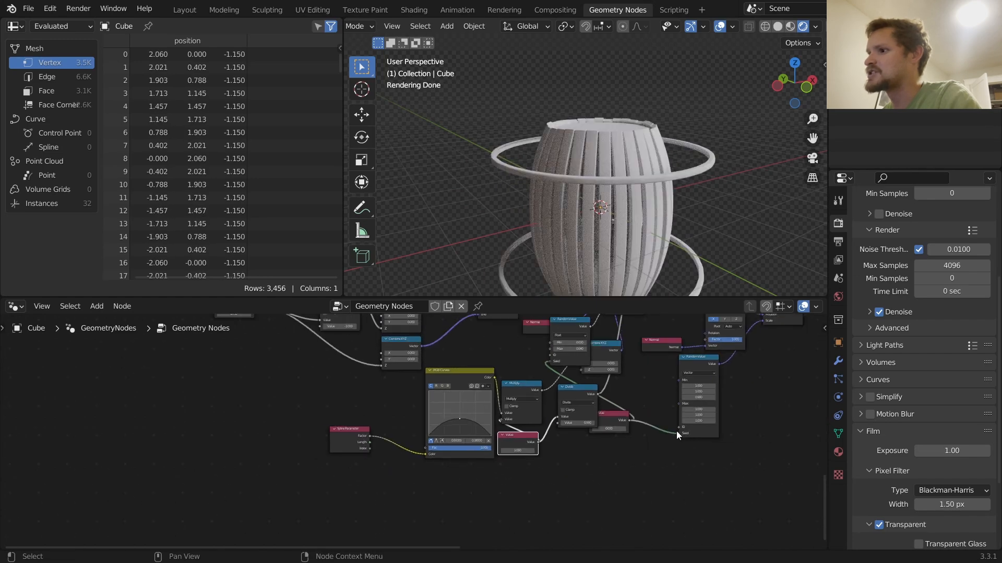
key("ctrl+z")
Change the hoop scale's Multiply node to Add
middle_click_drag(633, 395, 587, 416)
scroll(627, 383, "up", 2)
left_click(665, 352)
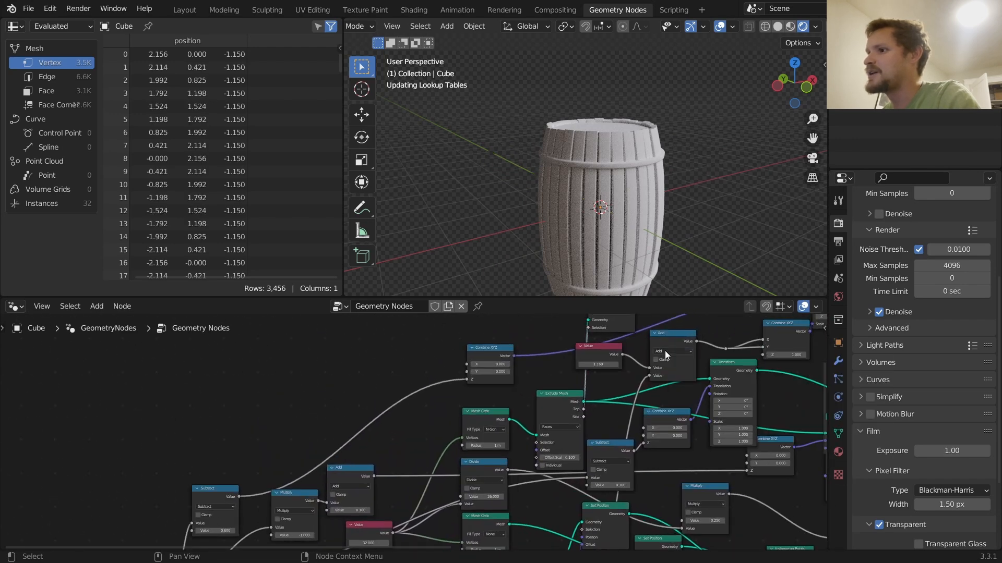
key("a")
Lower the shared bulge value to 0.460 to test the hoop size against the staves
middle_click_drag(542, 479, 584, 464)
scroll(585, 462, "up", 2)
scroll(585, 463, "up", 1)
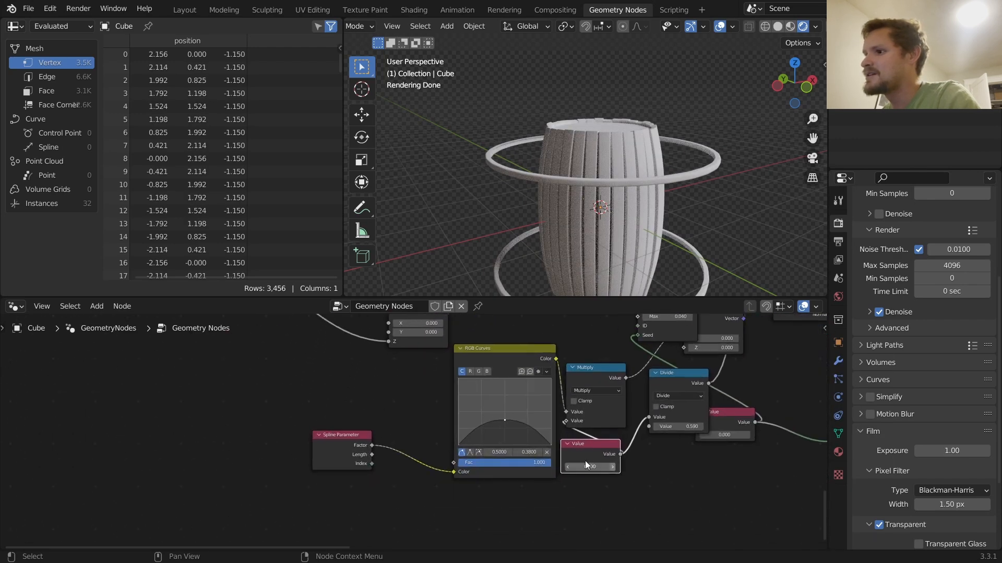
mouse_move(579, 464)
left_mouse_down("shift")
mouse_move(524, 464)
mouse_move(596, 464)
mouse_move(583, 467)
left_mouse_up("shift")
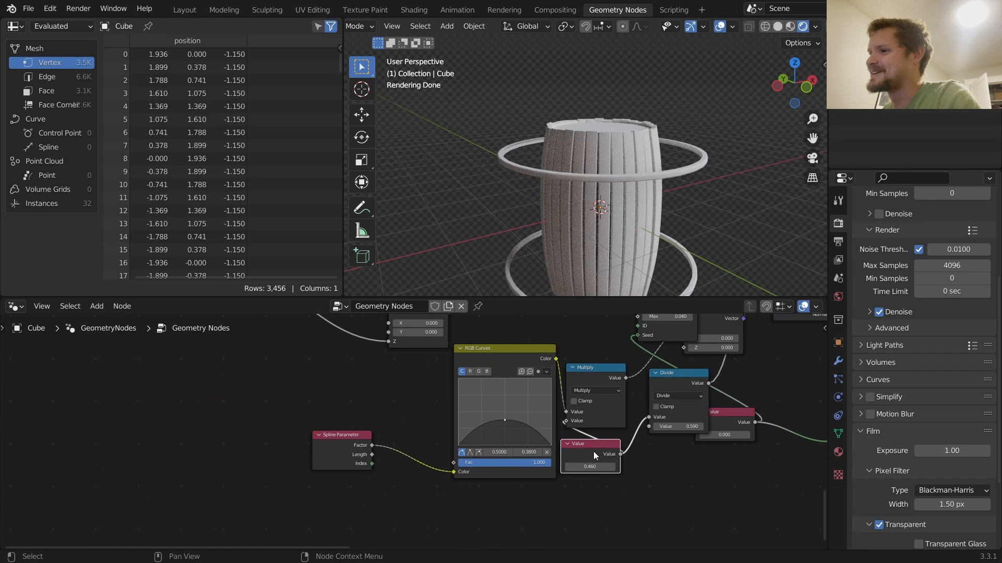
Delete the shared bulge Value node and the Divide node
key("x")
left_click(674, 389)
key("x")
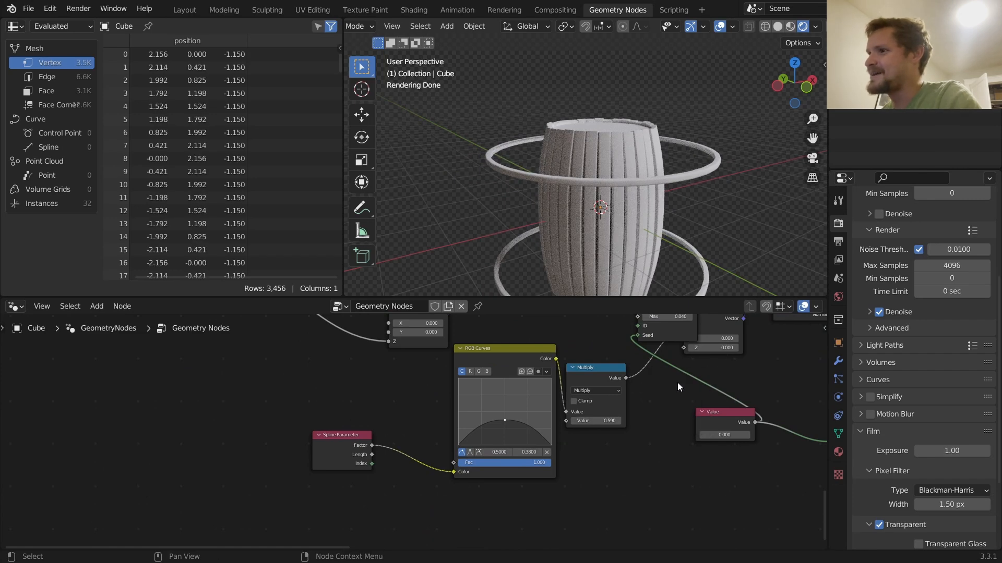
scroll(673, 389, "down", 5)
middle_click_drag(669, 396, 605, 483)
scroll(603, 486, "up", 2)
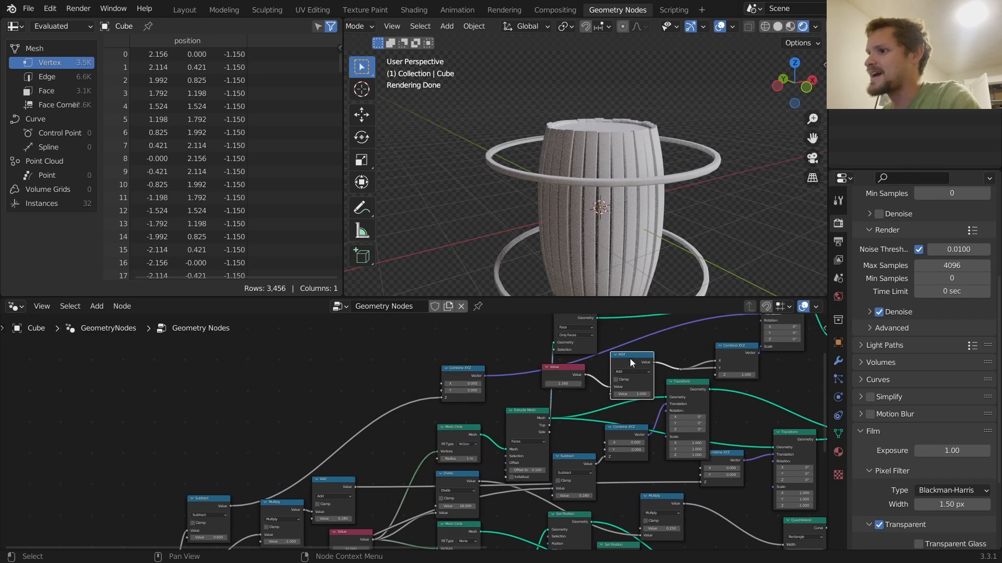
Dissolve the Add node so that the hoop size Value feeds the scale's Combine XYZ directly
key("ctrl+x")
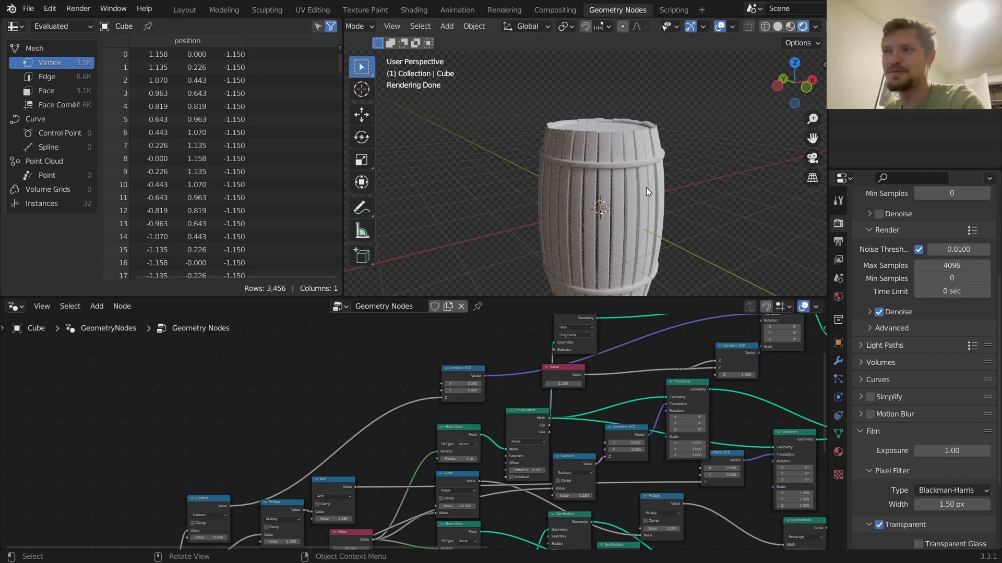
scroll(643, 190, "down", 4)
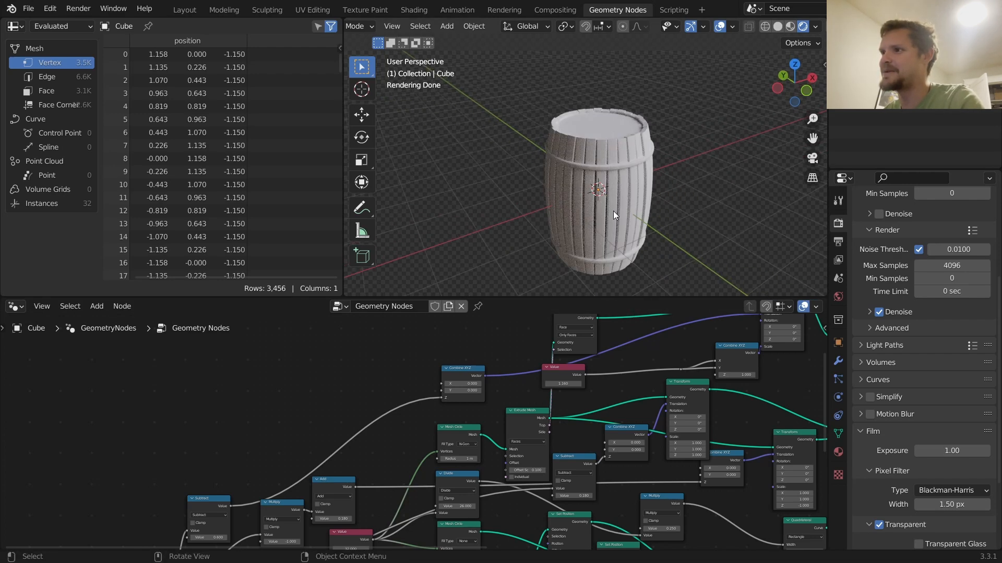
scroll(632, 130, "up", 5)
scroll(634, 138, "down", 2)
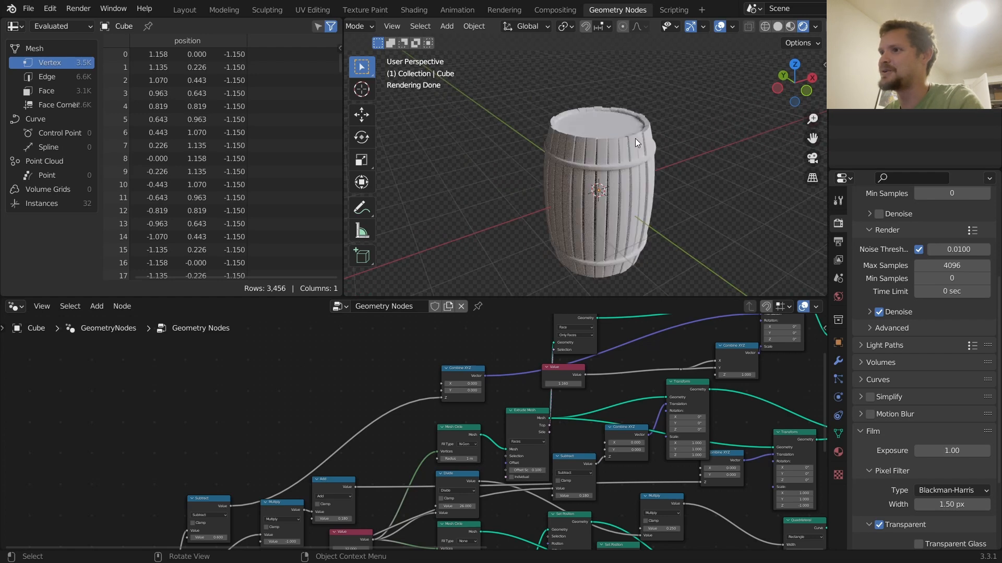
Duplicate the barrel and place the copy beside it along the X axis
left_click(634, 152)
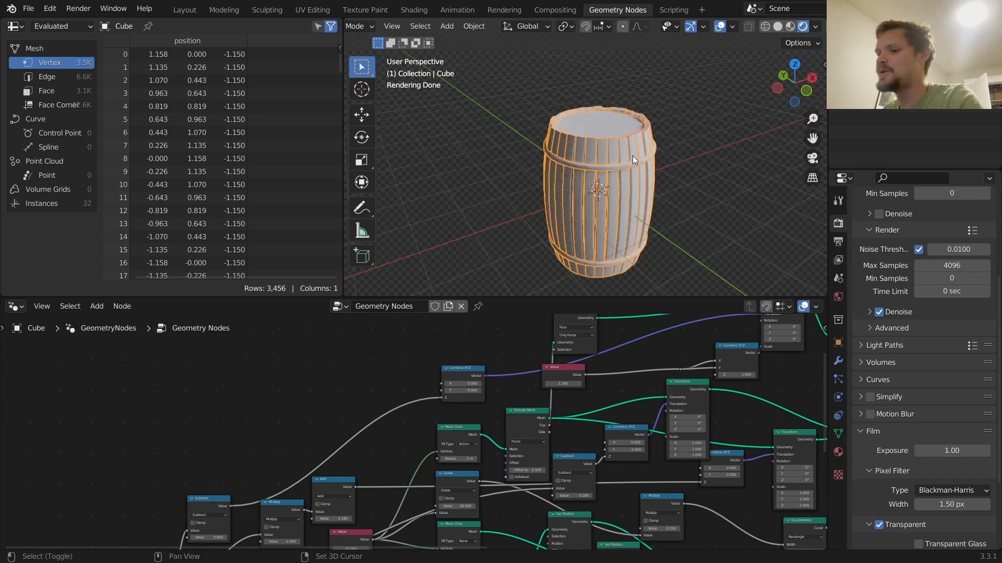
key("shift+d")
key("x")
left_click(720, 177)
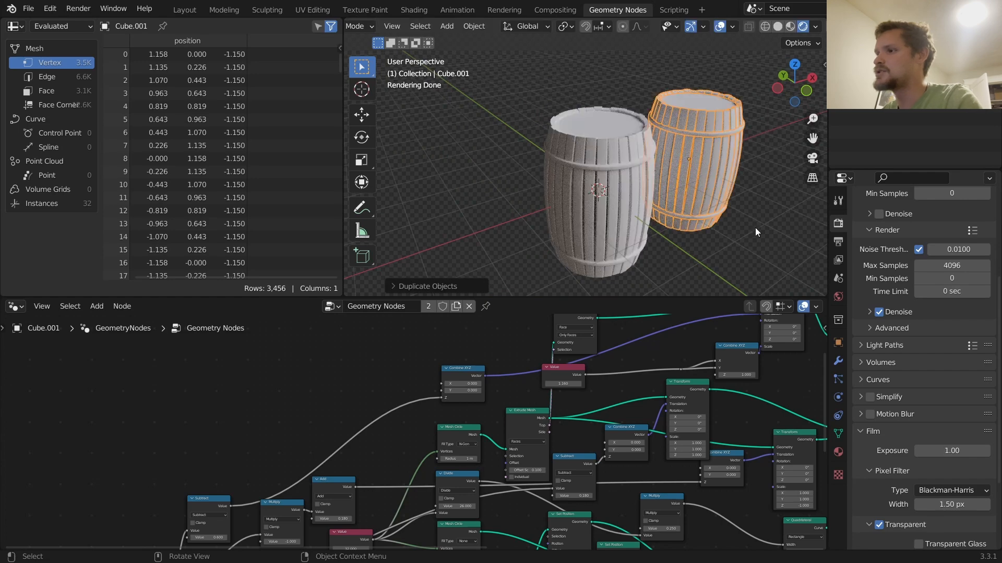
middle_click_drag(719, 177, 711, 171)
left_click(711, 171)
Test the barrel height value, undo it, and set the shared random seed value to 0.200
middle_click_drag(241, 459, 352, 515)
mouse_move(276, 420)
left_mouse_down("shift")
mouse_move(355, 421)
mouse_move(203, 419)
mouse_move(261, 420)
left_mouse_up("shift")
key("ctrl+z")
middle_click_drag(612, 481, 567, 417)
left_click_drag(619, 479, 637, 480)
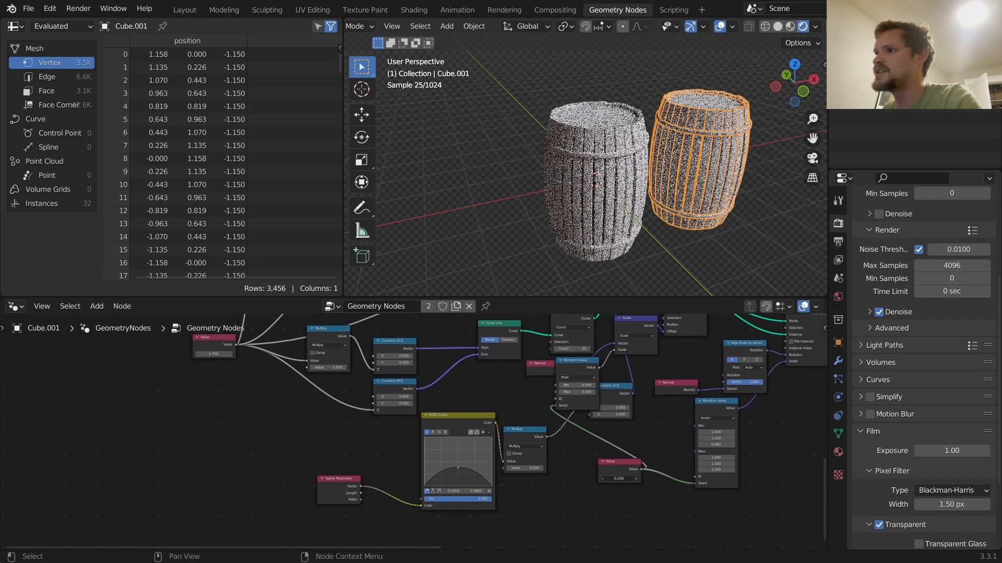
Delete the duplicate barrel and set the shared seed Value node to 0
key("Delete")
left_click(643, 196)
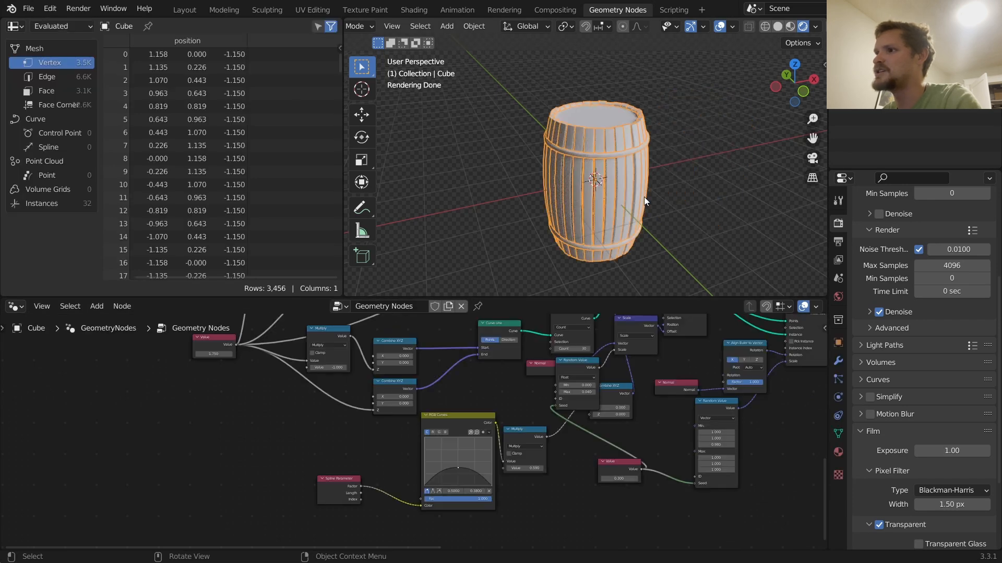
key("Return")
double_click(616, 478)
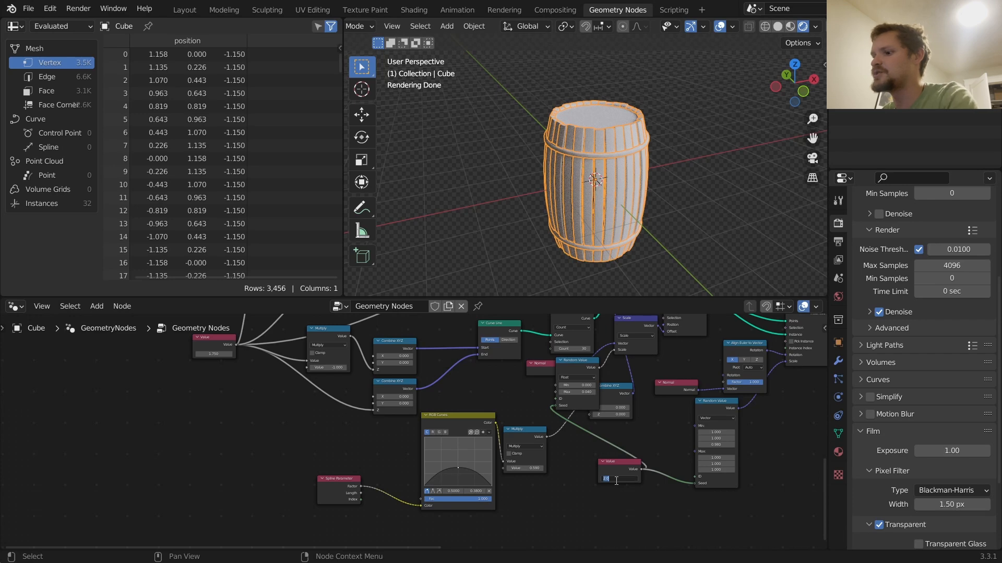
type("0")
key("Return")
Mark the upper hoop with a freehand annotation around the barrel and undo it
scroll(515, 475, "up", 3)
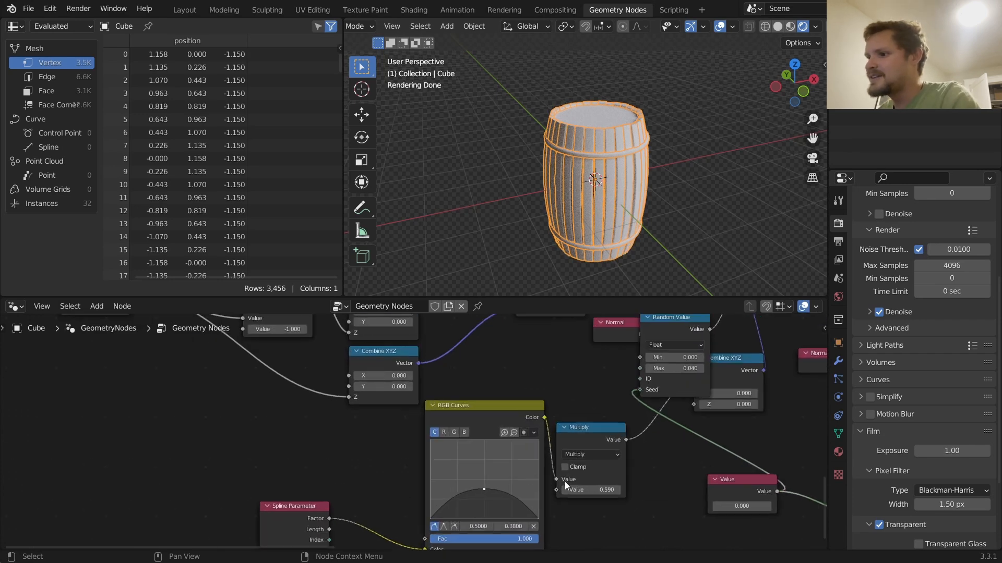
mouse_move(606, 495)
left_mouse_down()
mouse_move(573, 494)
mouse_move(606, 495)
mouse_move(593, 495)
left_mouse_up()
scroll(650, 115, "up", 2)
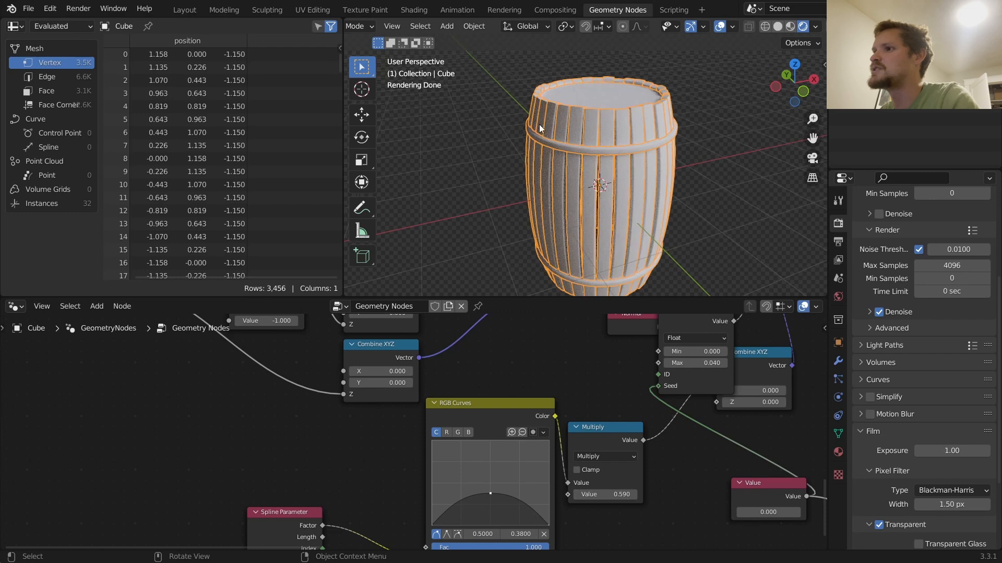
mouse_move(528, 127)
left_mouse_down()
mouse_move(610, 145)
mouse_move(681, 124)
left_mouse_up()
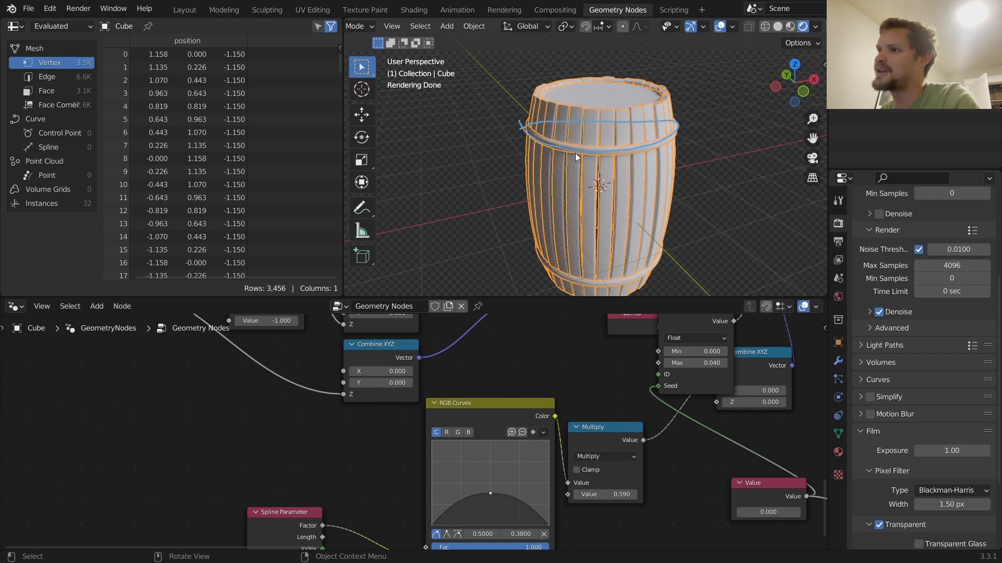
key("ctrl+z")
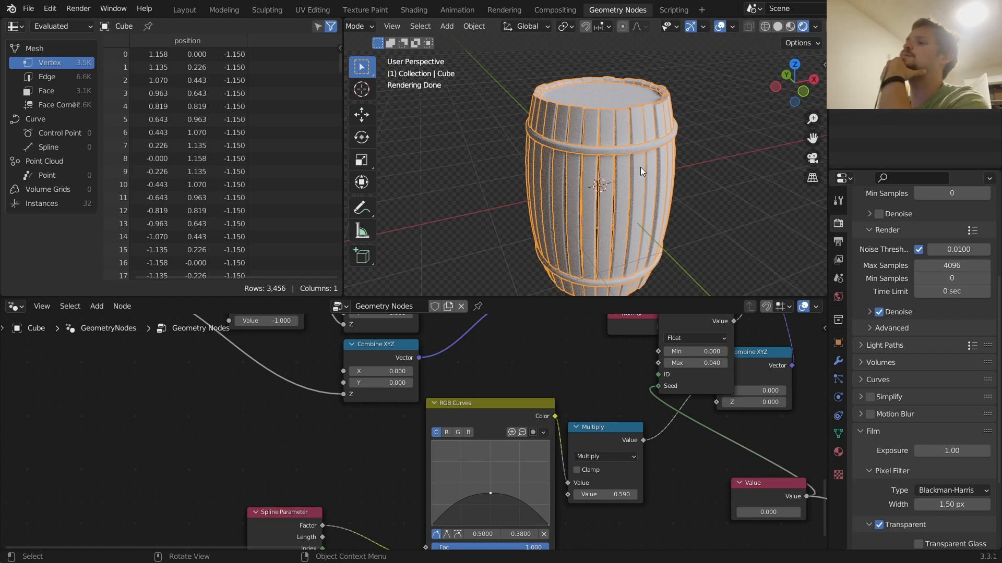
key("ctrl+z")
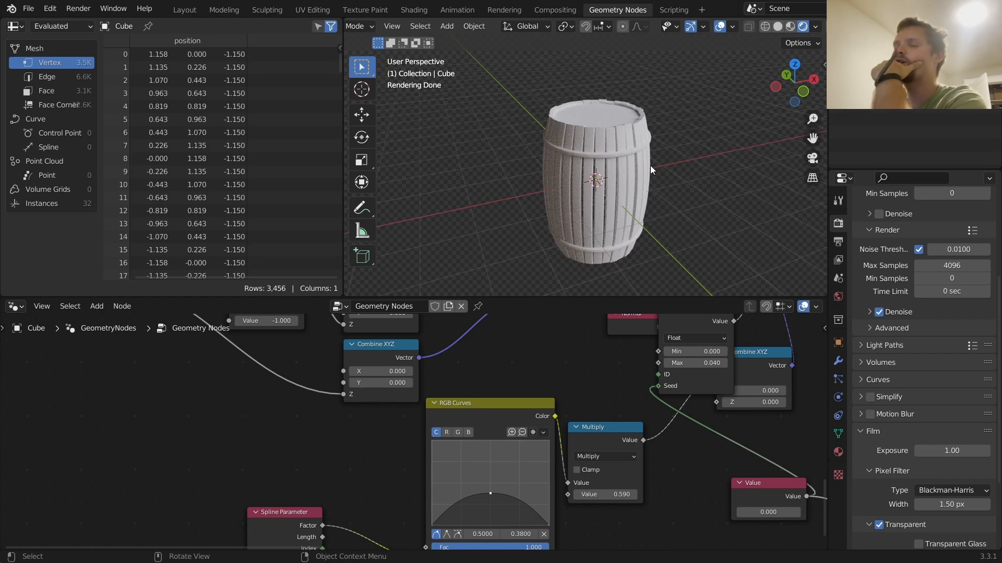
mouse_move(617, 166)
middle_mouse_down()
mouse_move(615, 190)
mouse_move(614, 166)
middle_mouse_up()
scroll(481, 349, "down", 3)
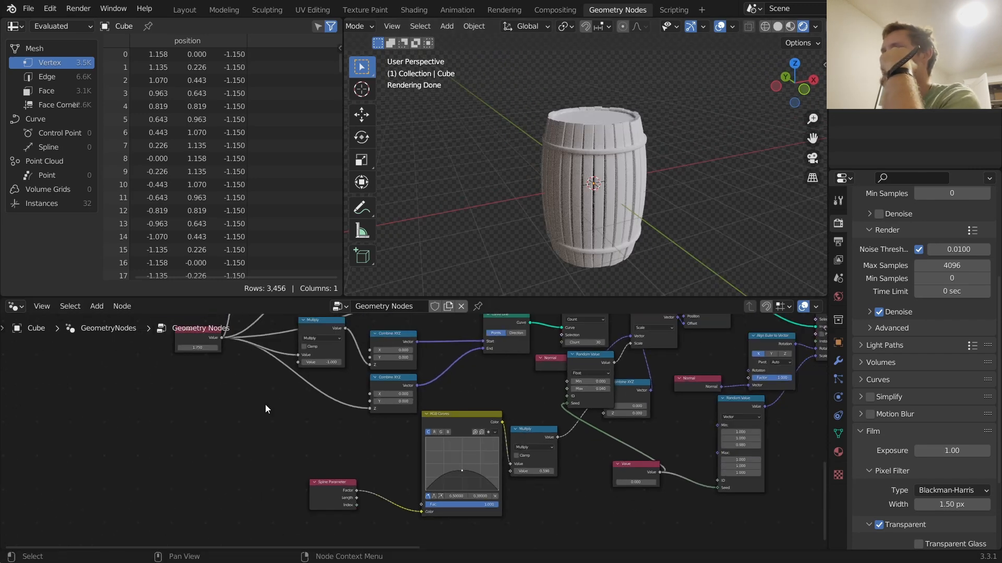
Move the barrel height Value node to the far left of the node tree and gather its links in a reroute
middle_click_drag(266, 404, 440, 473)
left_click_drag(388, 398, 301, 398)
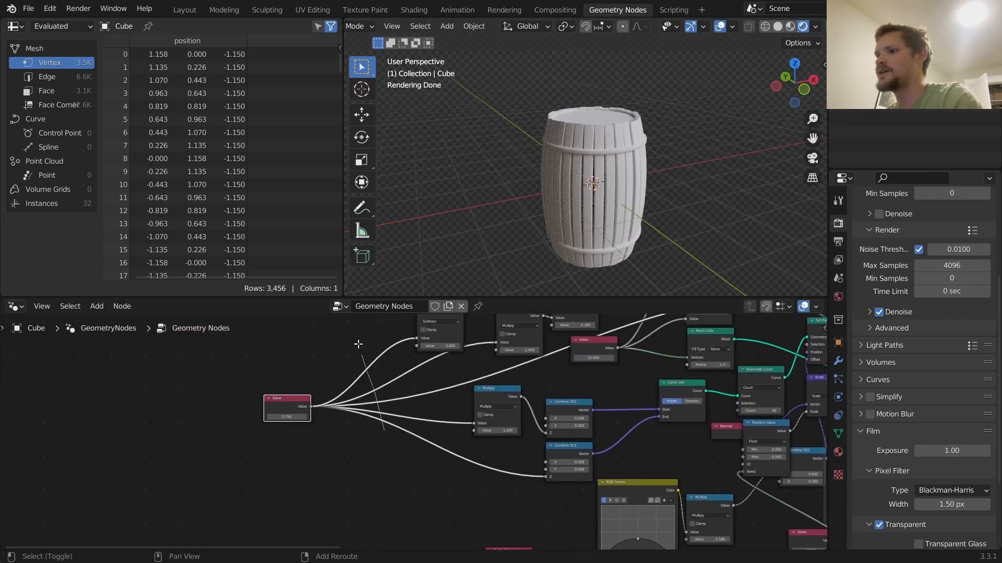
right_click_drag(366, 358, 381, 439, "shift")
left_click_drag(291, 417, 329, 417)
key("ctrl+z")
Place the seed Value node below the height Value node and route its links through a repositioned reroute
middle_click_drag(648, 465, 535, 350)
left_click_drag(691, 423, 216, 373)
middle_click_drag(225, 370, 306, 458)
right_click_drag(377, 464, 377, 421, "shift")
key("g")
left_click(428, 438)
left_click_drag(285, 452, 254, 434)
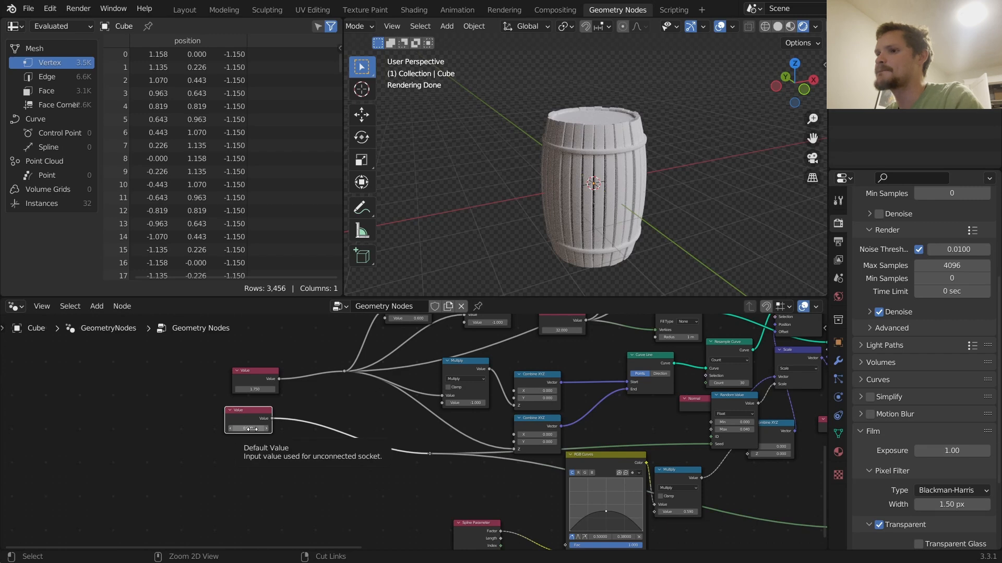
Save the file to the Desktop as barrel.blend, overwriting the existing file
key("ctrl+s")
double_click(336, 465)
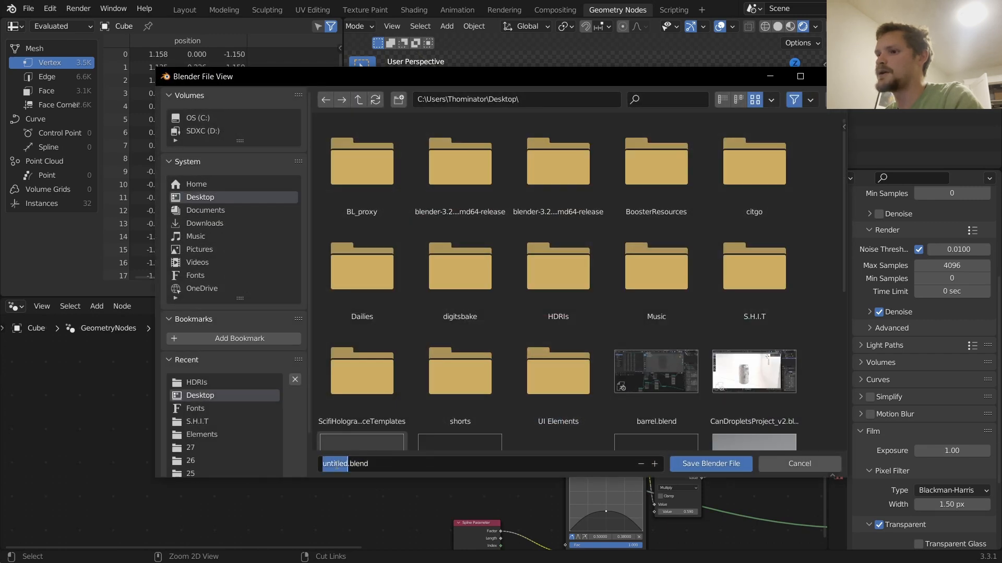
type("barrel")
key("Return")
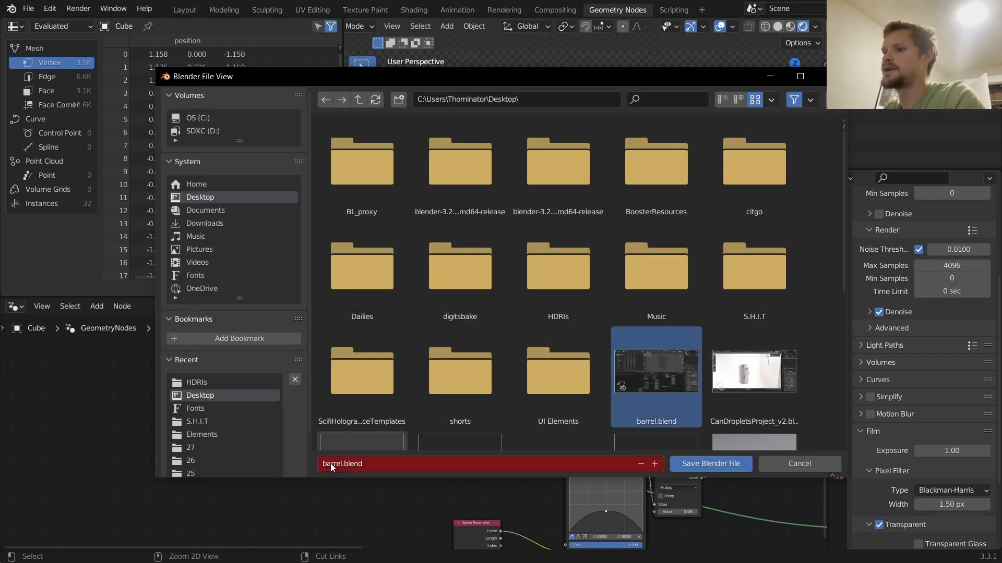
key("Return")
Place the hoop size Value node above the height Value node and route its link through a repositioned reroute
scroll(489, 430, "down", 6)
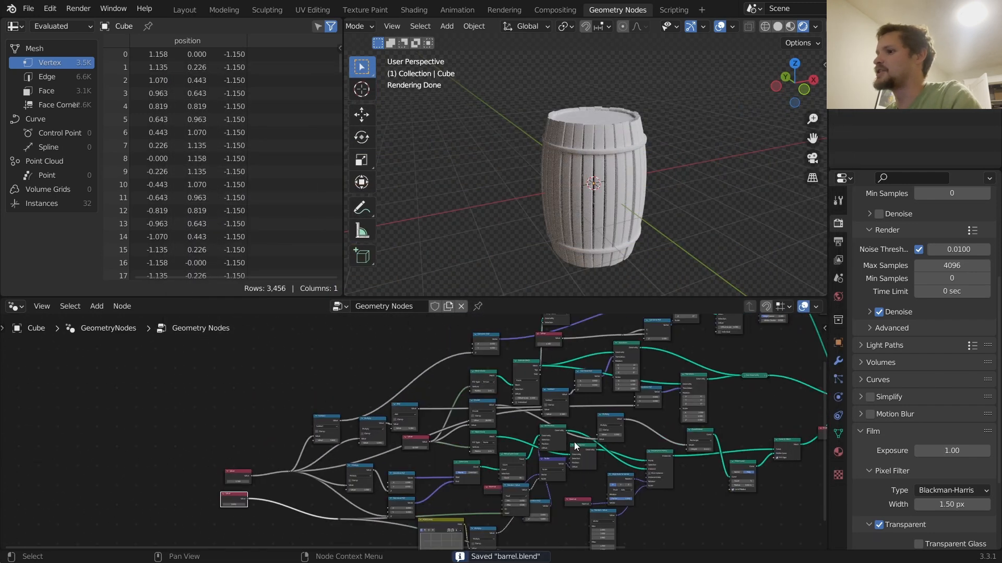
scroll(575, 430, "up", 6)
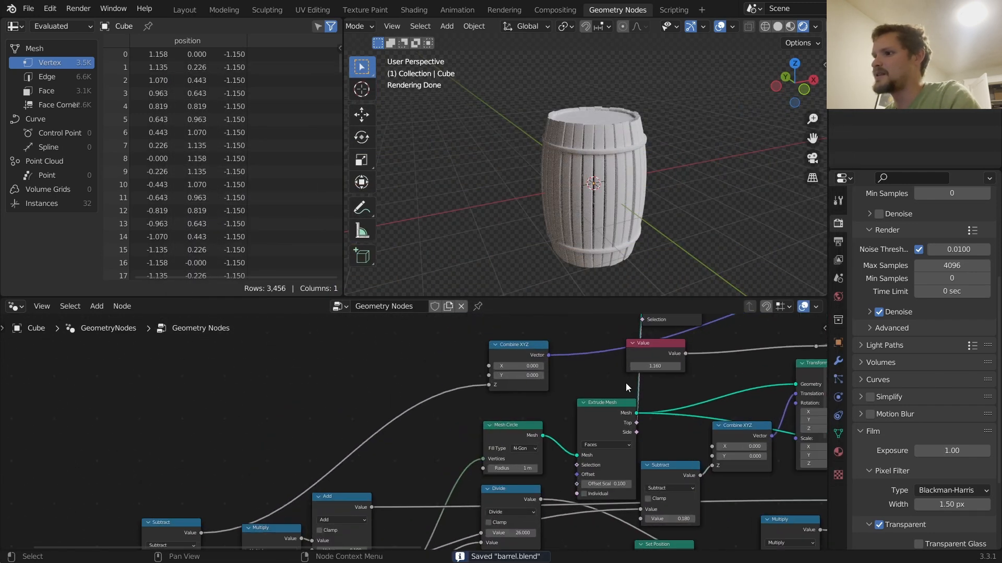
mouse_move(540, 407)
left_mouse_down("shift")
mouse_move(557, 408)
mouse_move(541, 407)
left_mouse_up("shift")
scroll(536, 398, "down", 4)
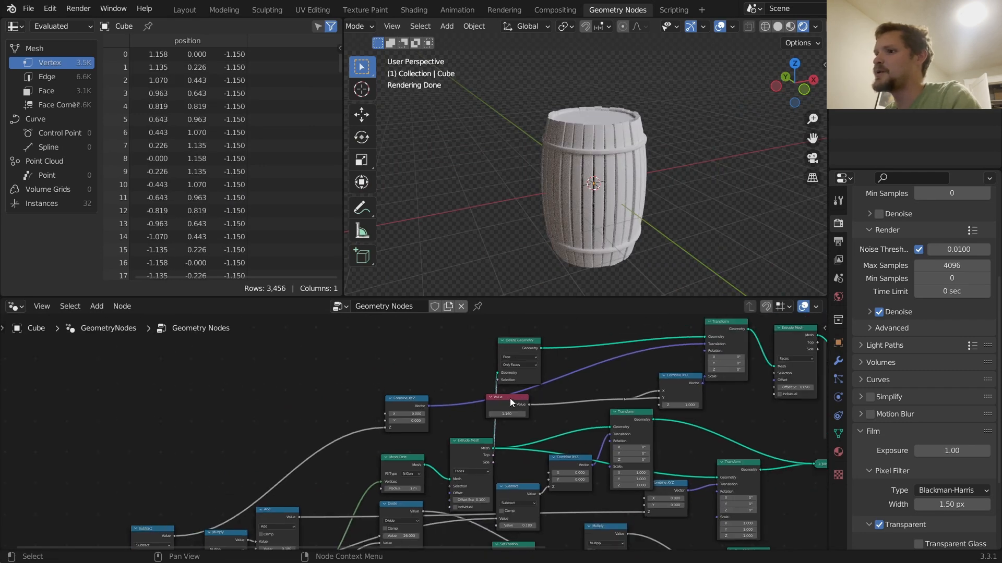
middle_click_drag(513, 397, 614, 336)
left_click_drag(613, 344, 181, 482)
middle_click_drag(213, 464, 383, 355)
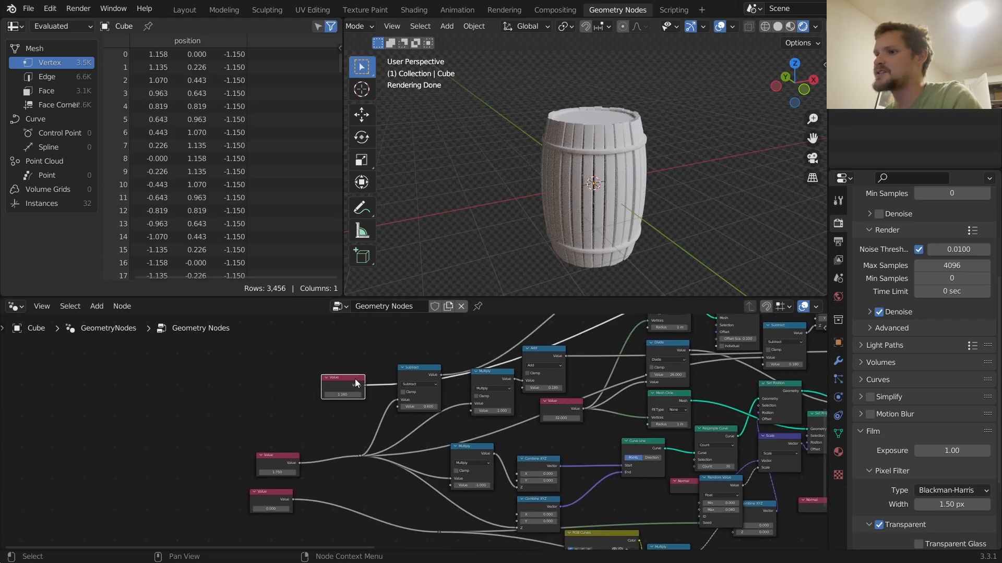
left_click_drag(352, 383, 267, 415)
right_click_drag(302, 432, 315, 377, "shift")
key("g")
left_click(475, 331)
Add a Value node driving the stave bulge Multiply factor, place it below the seed Value, and set it to 0.590
middle_click_drag(464, 430, 468, 537)
left_click_drag(650, 462, 365, 424)
left_click(425, 428)
left_click(257, 395)
scroll(257, 394, "up", 2)
left_click(194, 428)
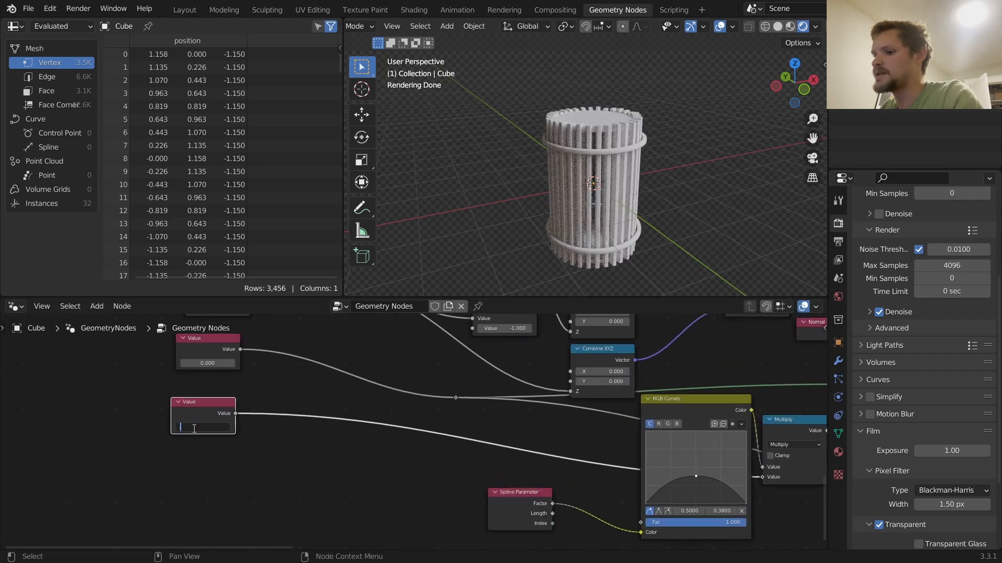
key("Return")
Test a stave bulge of 1.350 together with a larger hoop size, and undo both changes
left_click_drag(193, 429, 237, 428, "shift")
middle_click_drag(193, 363, 285, 465)
left_click_drag(279, 344, 316, 345)
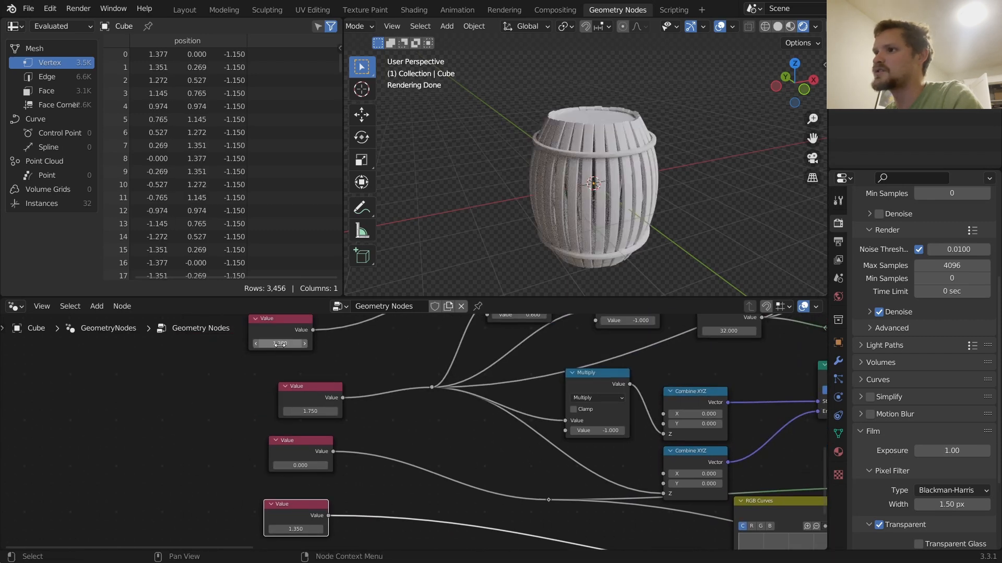
key("ctrl+z")
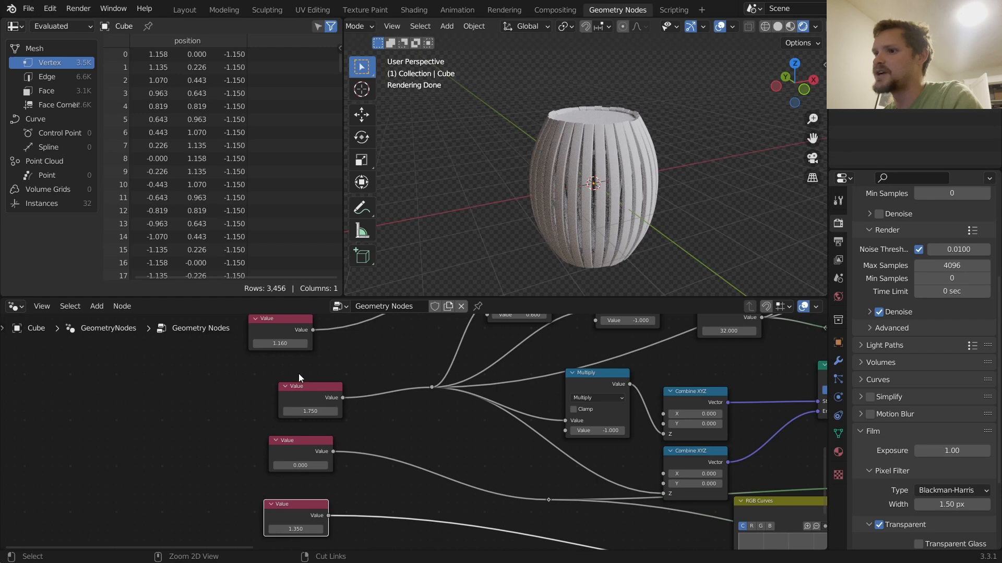
key("ctrl+z")
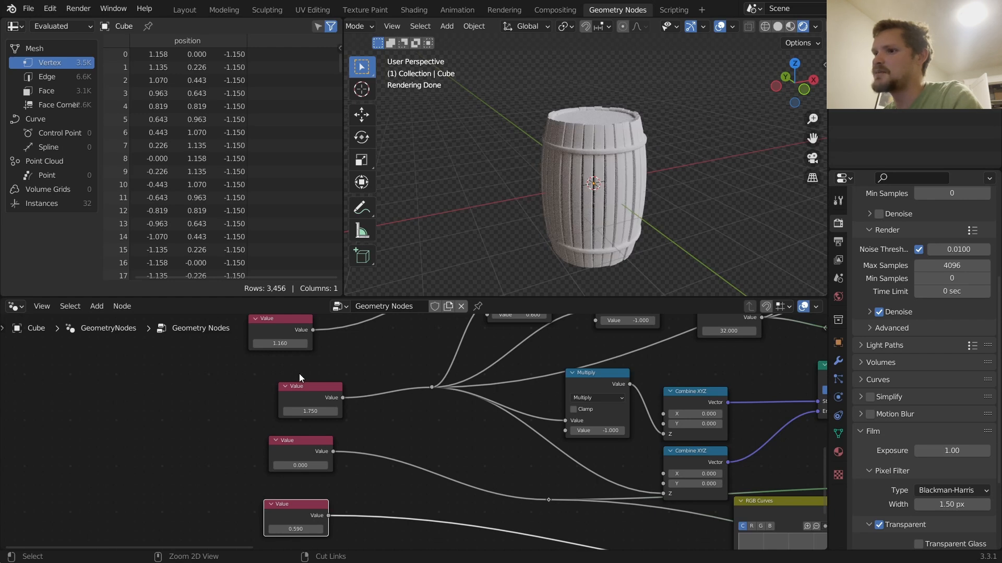
Test a stave bulge of 1 with an adjusted hoop size, and undo the changes
middle_click_drag(311, 509, 320, 491)
type("1")
key("Return")
middle_click_drag(309, 377, 328, 429)
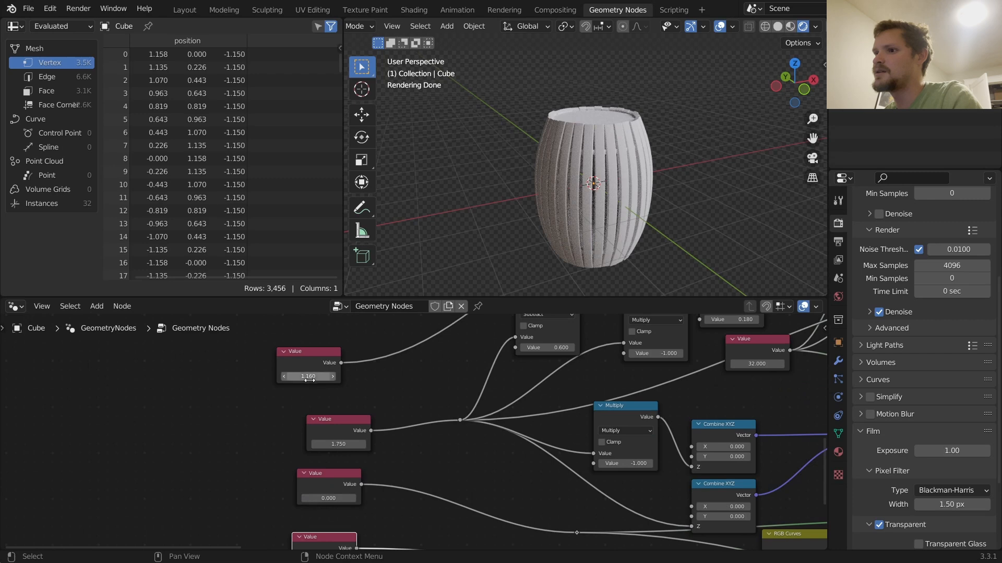
key("Return")
key("ctrl+z")
middle_click_drag(277, 454, 272, 419)
key("ctrl+z")
Try other hoop size and barrel height values without keeping them, and vary the shared seed value
scroll(318, 431, "down", 6)
middle_click_drag(420, 425, 246, 516)
middle_click_drag(600, 342, 349, 459)
middle_click_drag(603, 403, 304, 452)
scroll(410, 443, "up", 3)
left_click_drag(465, 403, 490, 402, "shift")
right_click(464, 402)
left_click_drag(477, 458, 559, 458, "shift")
key("ctrl+z")
left_click_drag(472, 502, 493, 501)
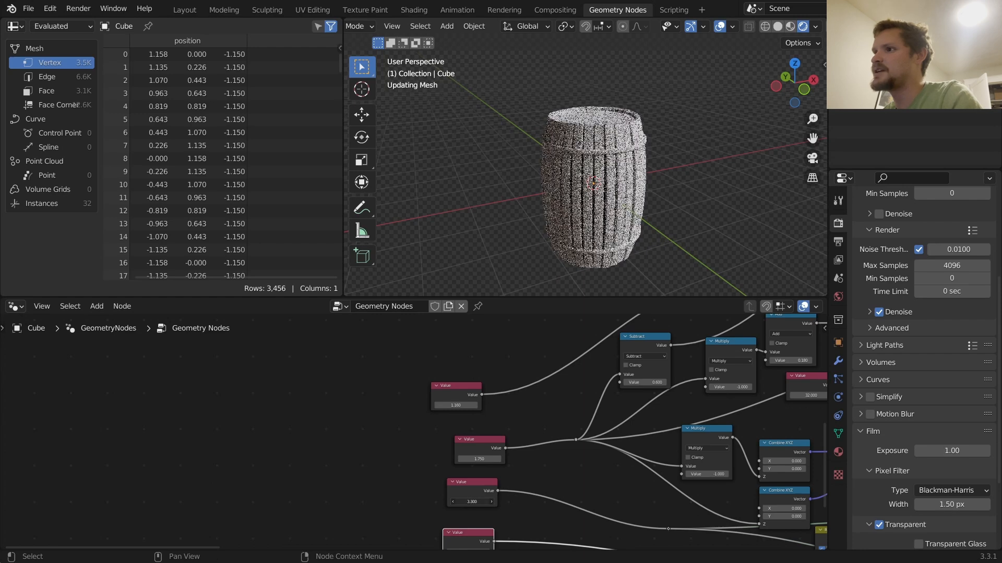
Test a lower stave count in its Value node and undo the change
middle_click_drag(470, 531, 0, 457)
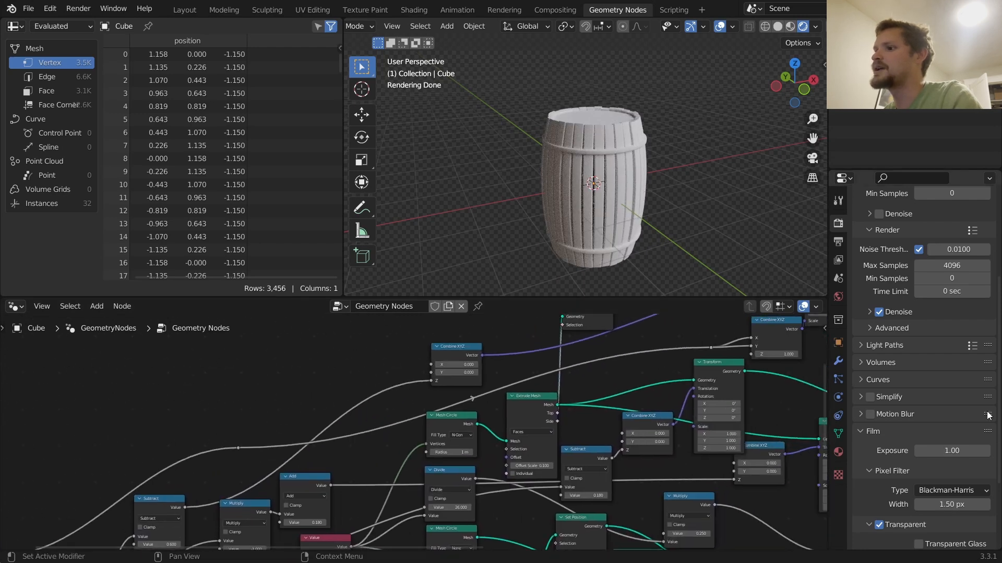
scroll(386, 425, "down", 4)
middle_click_drag(611, 414, 525, 325)
scroll(365, 433, "up", 7)
left_click_drag(222, 449, 197, 449)
middle_click_drag(222, 450, 470, 421)
key("ctrl+z")
Place the stave count Value node above the hoop size Value node and route its links through a repositioned reroute
left_click_drag(475, 395, 19, 358)
right_click_drag(113, 391, 104, 341, "shift")
key("g")
left_click(507, 357)
Set the stave count Value to 4 to test the barrel with few staves
middle_click_drag(160, 401, 566, 425)
scroll(440, 407, "up", 2)
left_click(429, 395)
type("4")
key("Return")
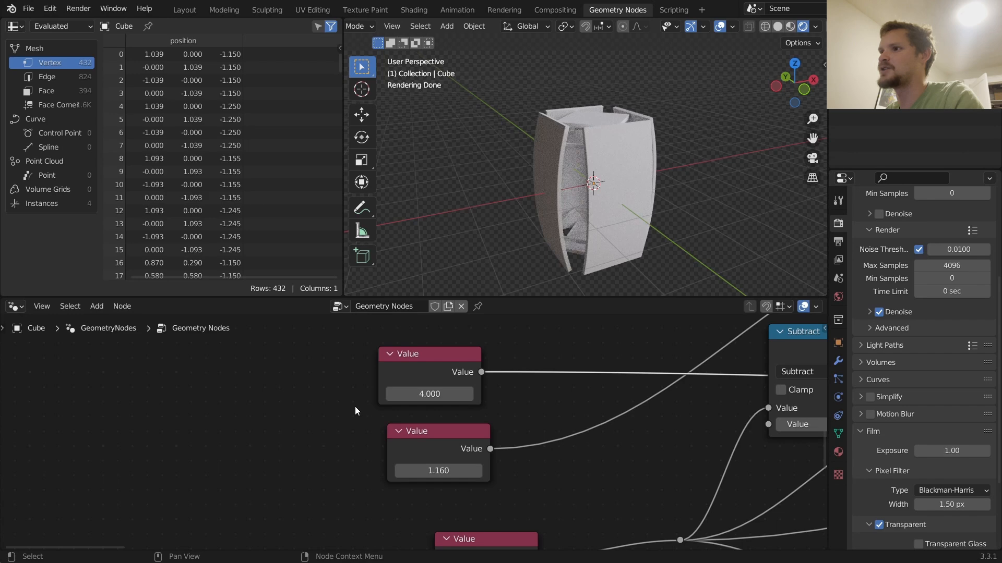
Raise the stave count to 29.8, refresh the rendered viewport shading, and raise the count further to 35.7
left_click_drag(441, 394, 575, 395)
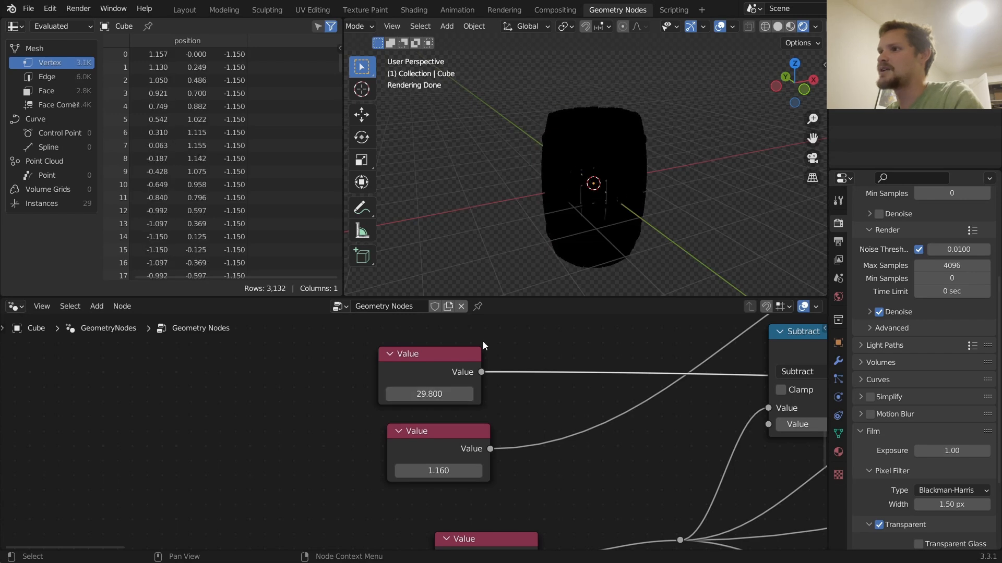
left_click(778, 27)
left_click(802, 26)
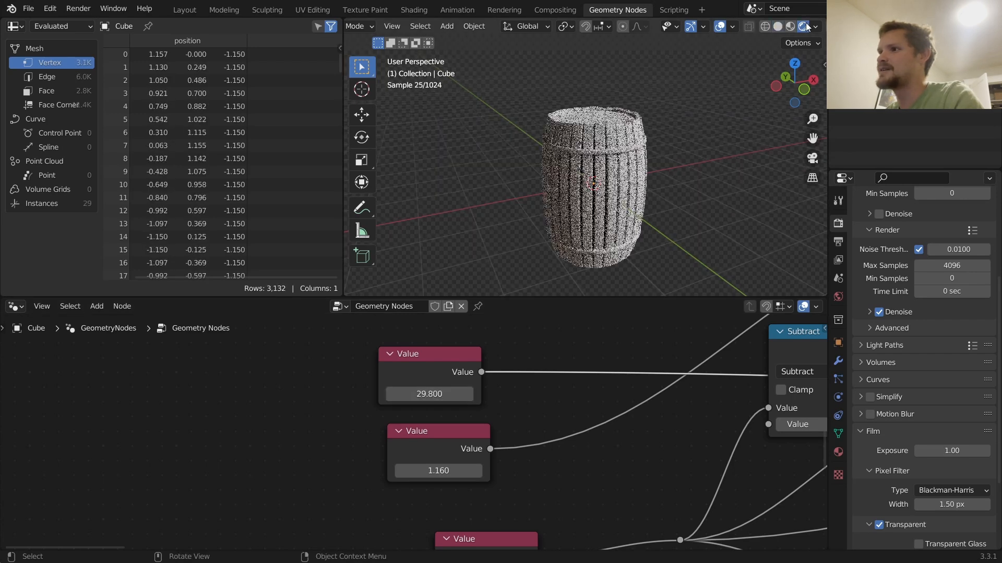
left_click_drag(444, 394, 475, 394)
middle_click_drag(679, 151, 672, 185)
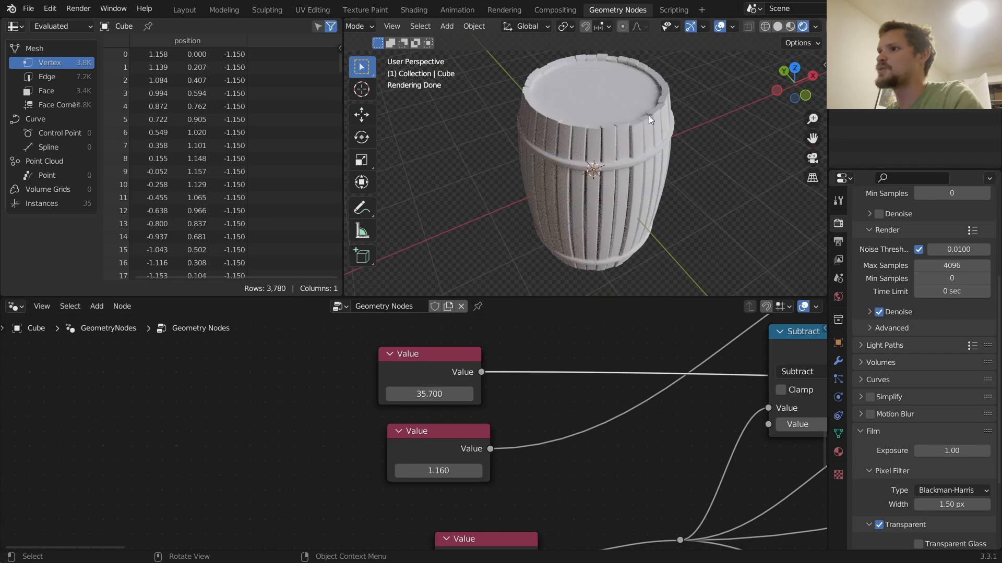
Set the stave count Value to 32 and save the file
left_click(424, 400)
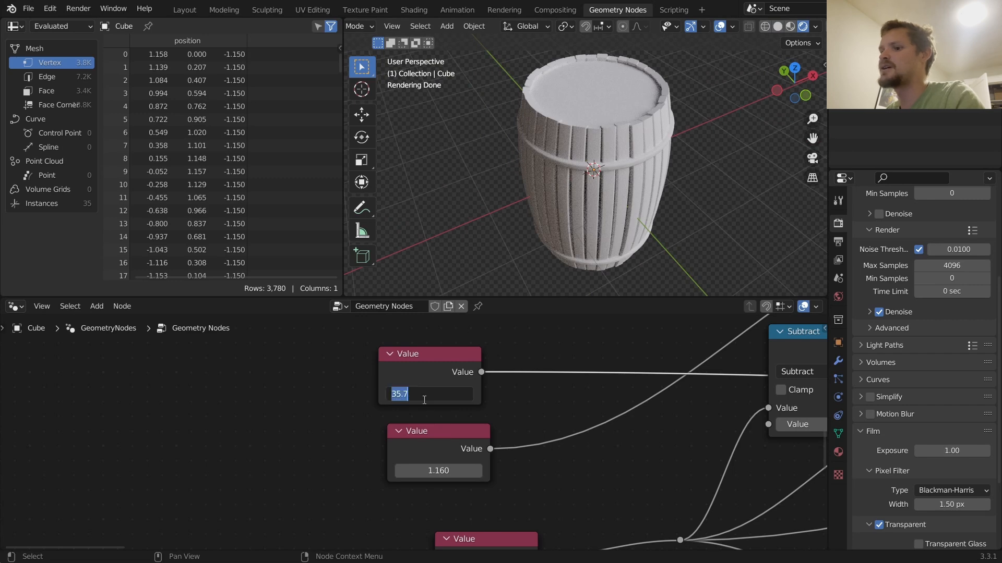
type("32")
key("Return")
key("ctrl+s")
scroll(568, 248, "down", 4)
scroll(465, 424, "down", 6)
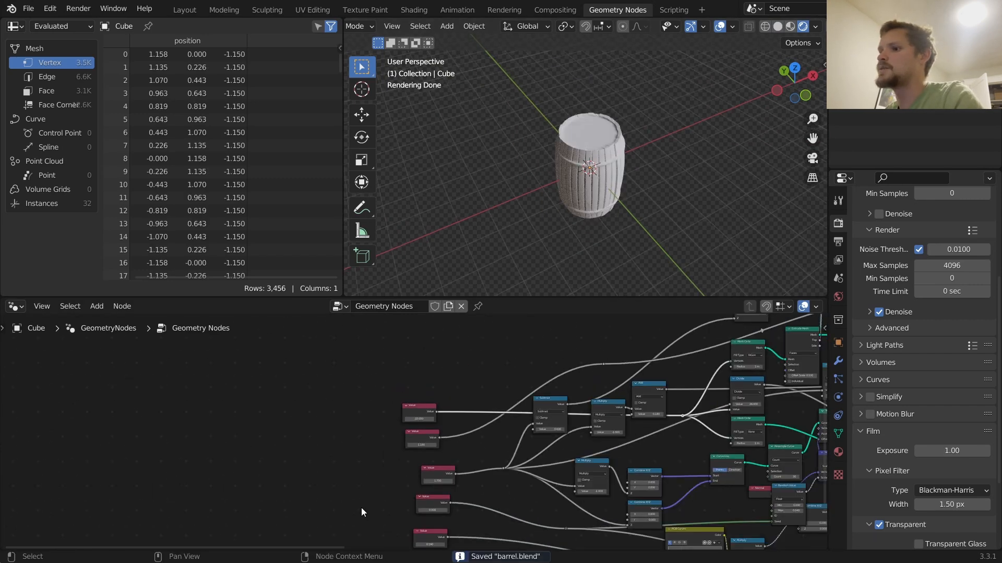
Align the five input Value nodes in a vertical column by scaling their positions to 0 along X
left_click_drag(375, 516, 433, 368)
key("s")
key("x")
key("0")
key("Return")
key("s")
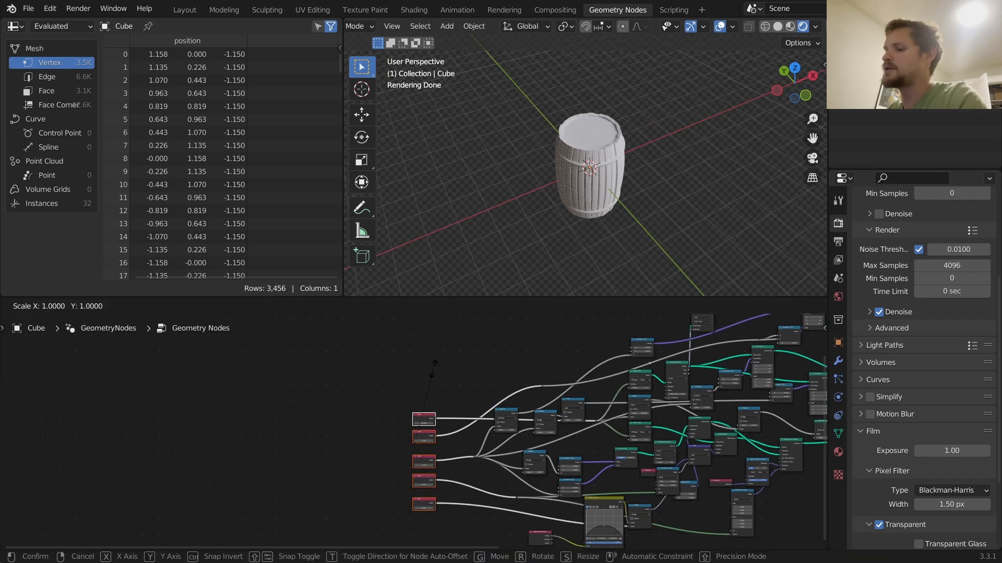
right_click(433, 370)
key("s")
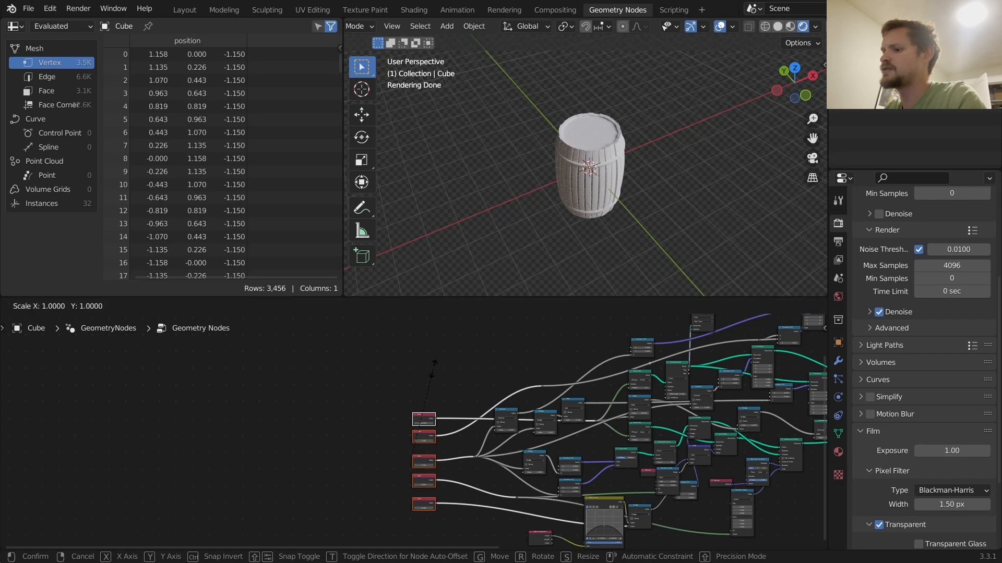
right_click(433, 369)
Join the five aligned Value nodes in a common frame
key("ctrl+j")
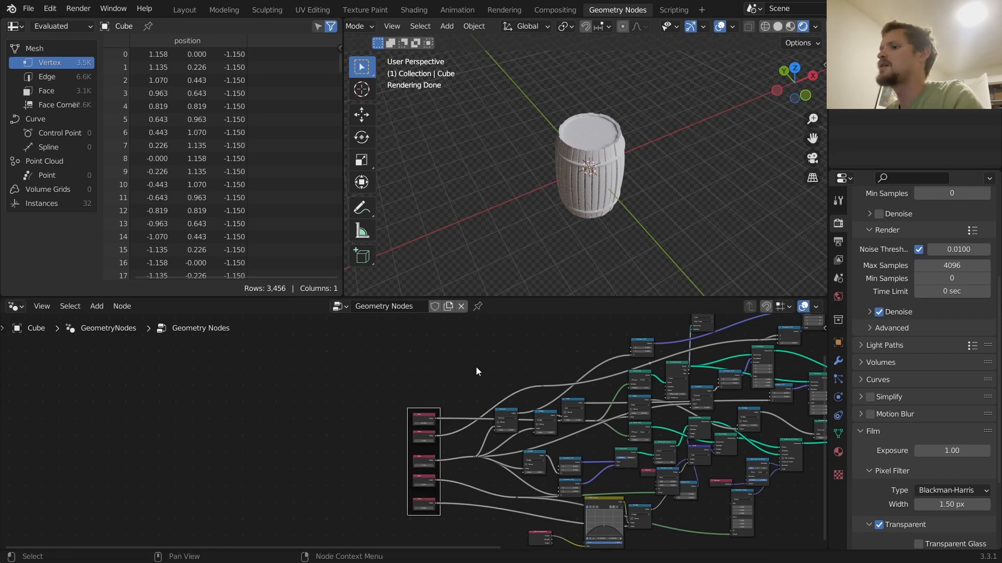
scroll(605, 171, "up", 3)
middle_click_drag(605, 171, 615, 150)
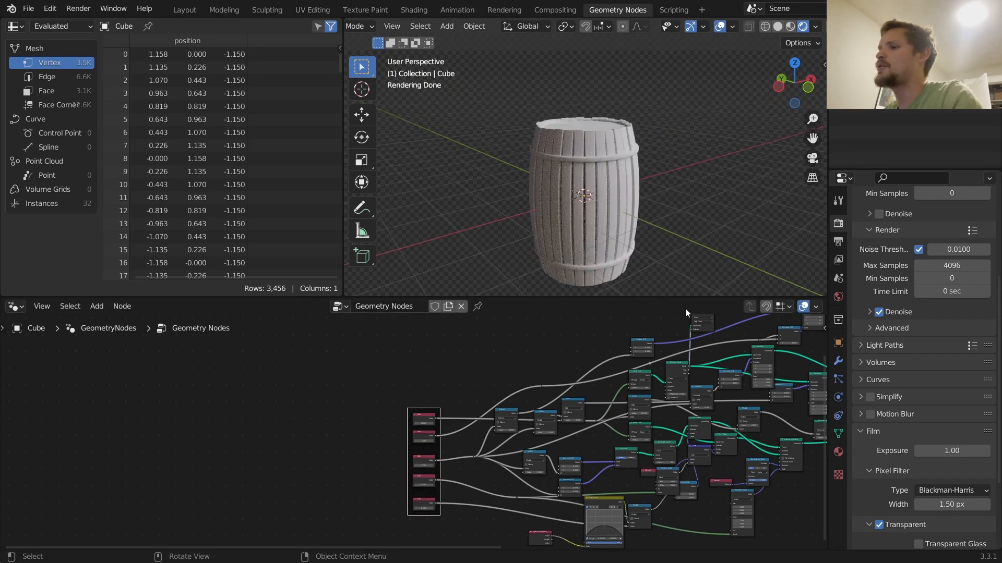
middle_click_drag(760, 332, 560, 307)
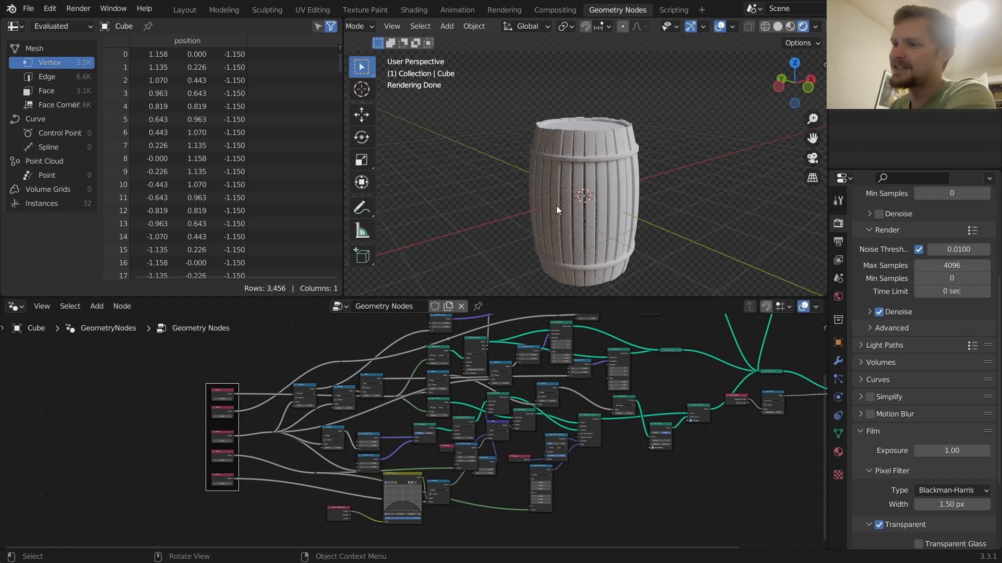
scroll(514, 393, "down", 2)
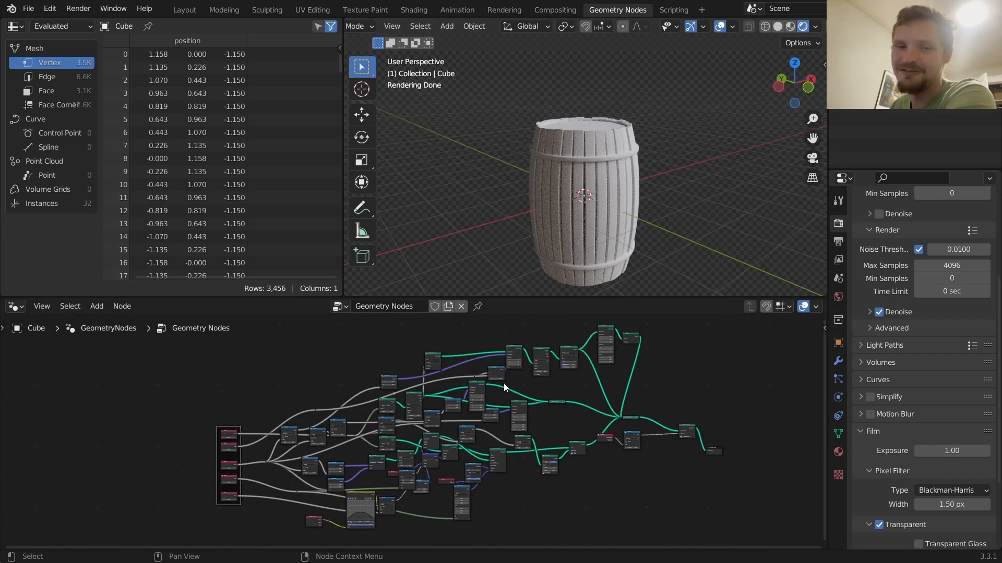